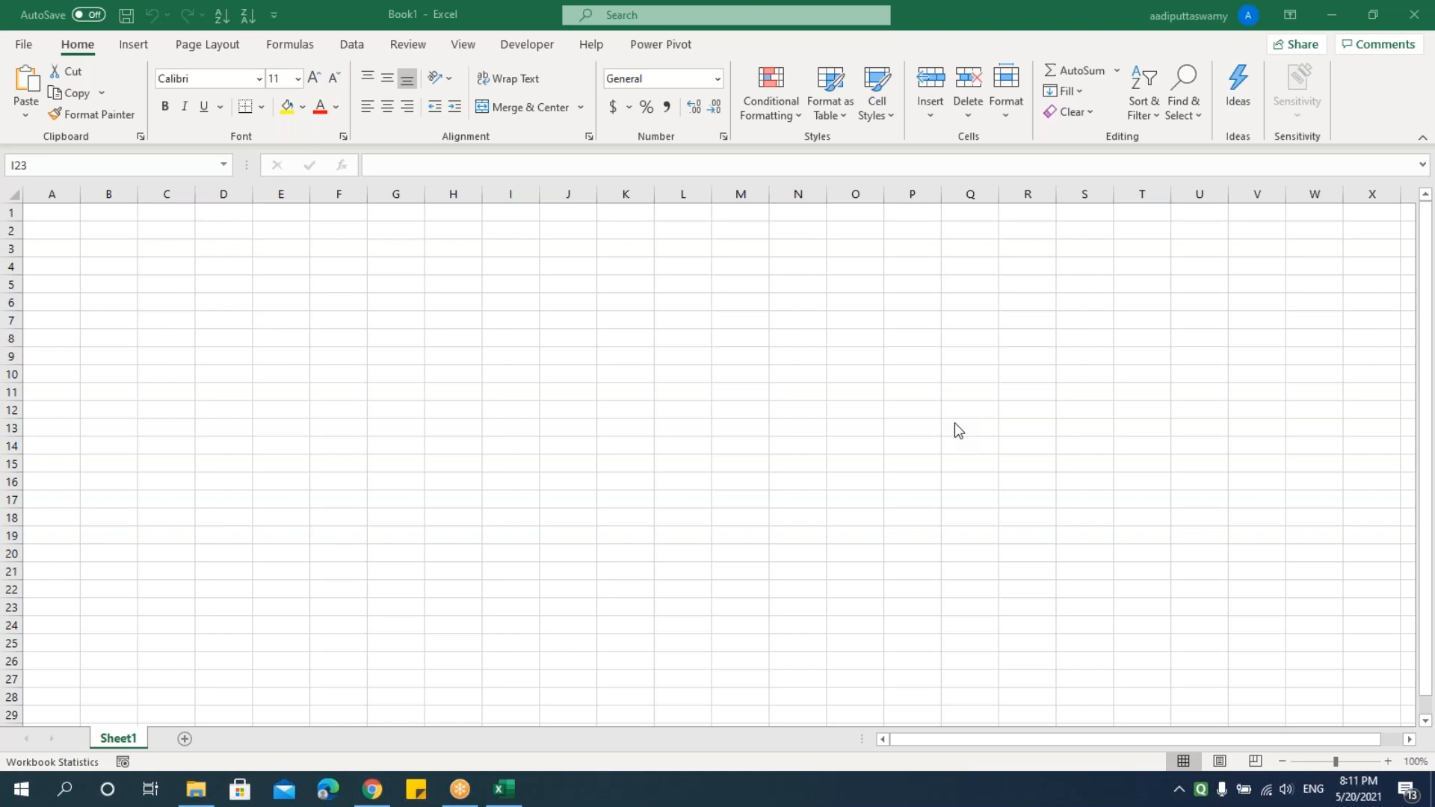
# Step: Start importing data from an Excel workbook file with cell A1 of the blank sheet selected
pyautogui.click(74, 215)
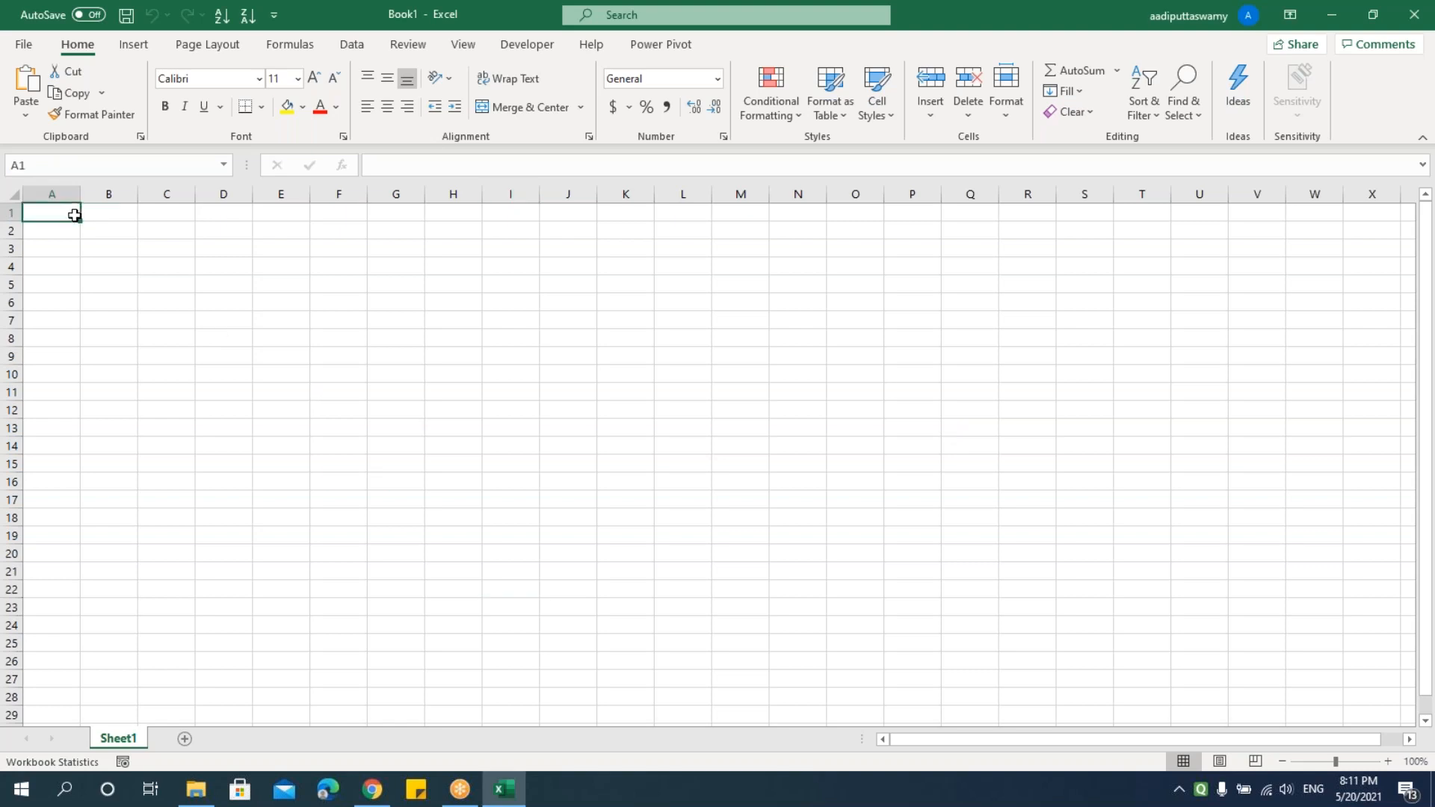
pyautogui.click(358, 44)
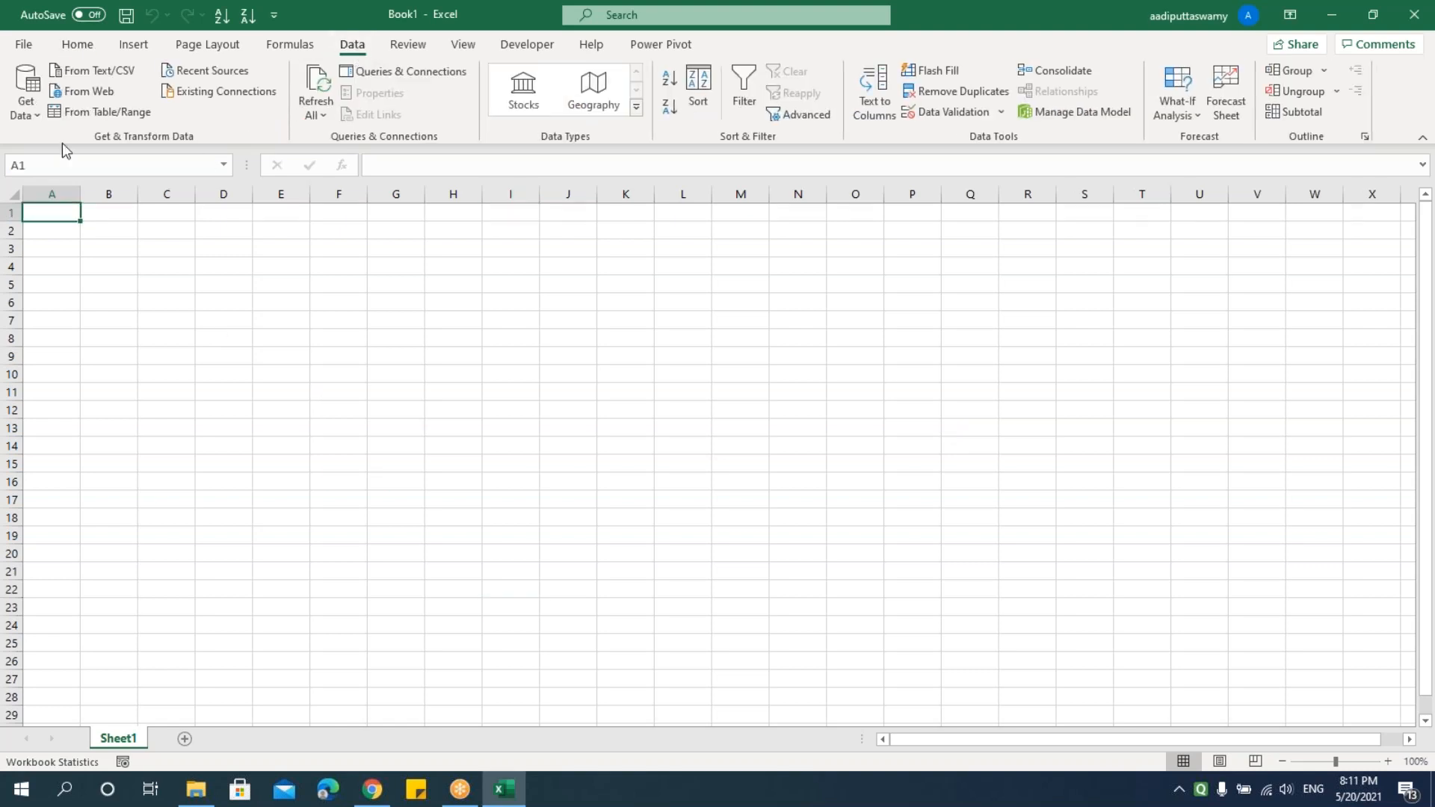
pyautogui.click(26, 101)
pyautogui.moveTo(79, 147)
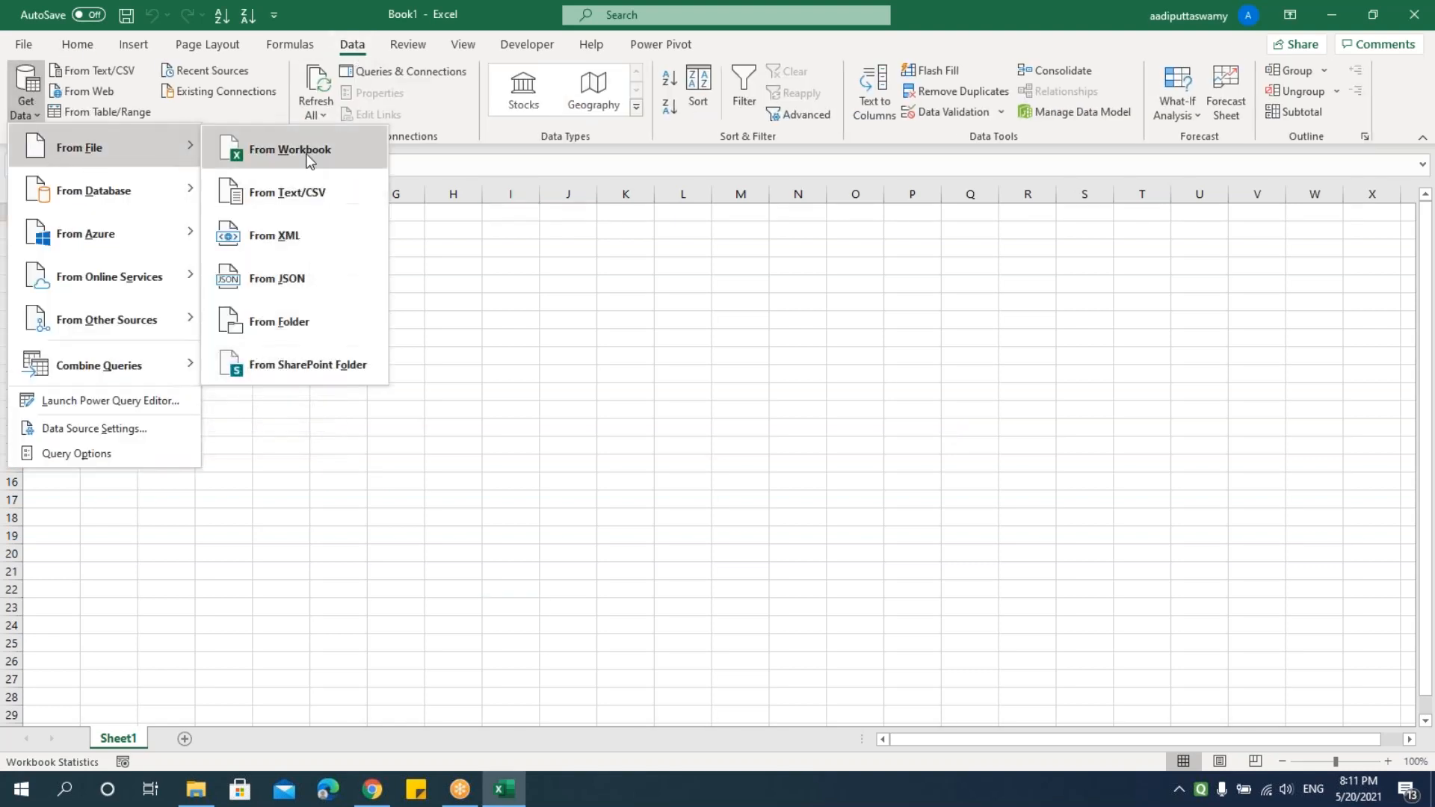
pyautogui.click(308, 153)
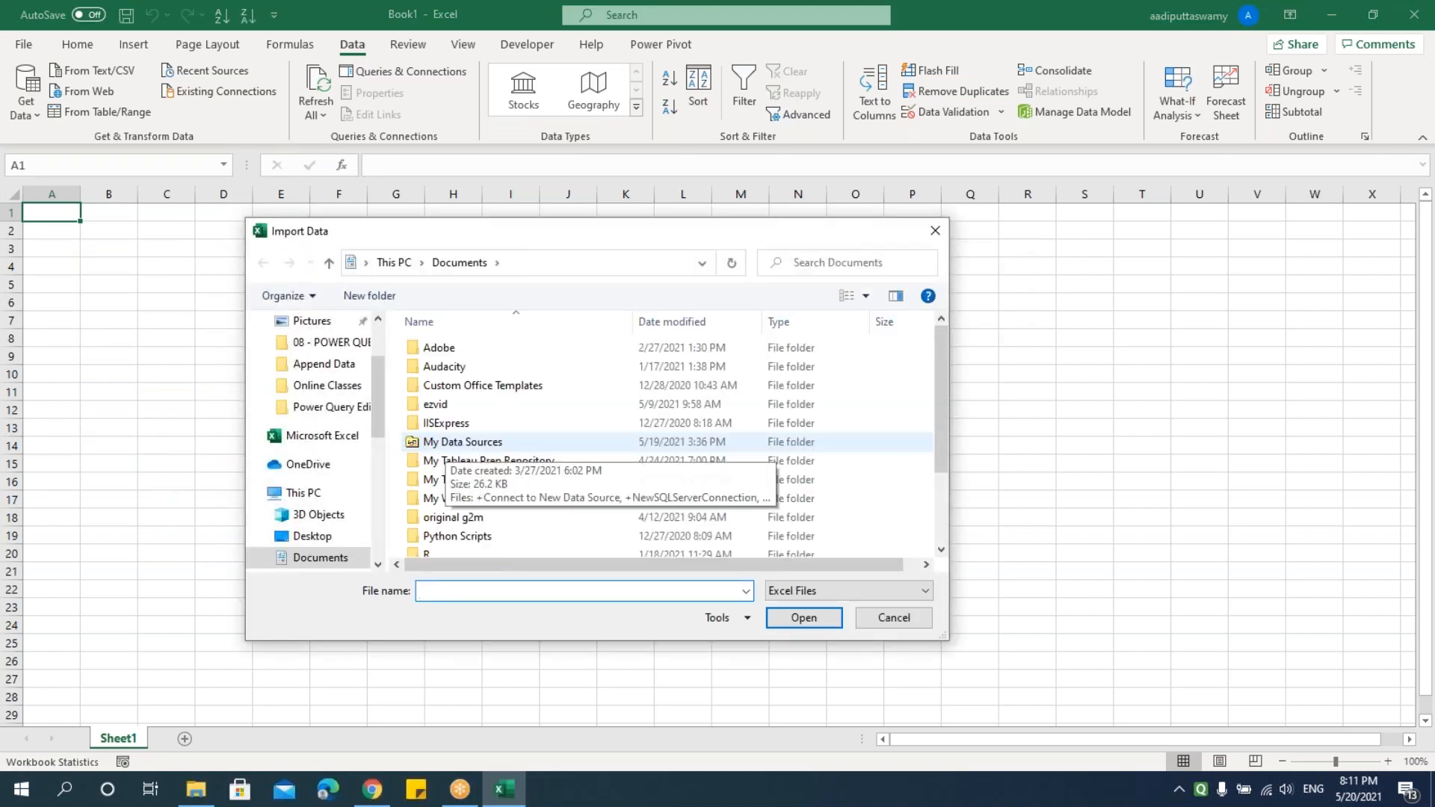
# Step: Copy the 08 - POWER QUERY folder path from File Explorer and open that folder in Excel's Import Data dialog
pyautogui.click(196, 789)
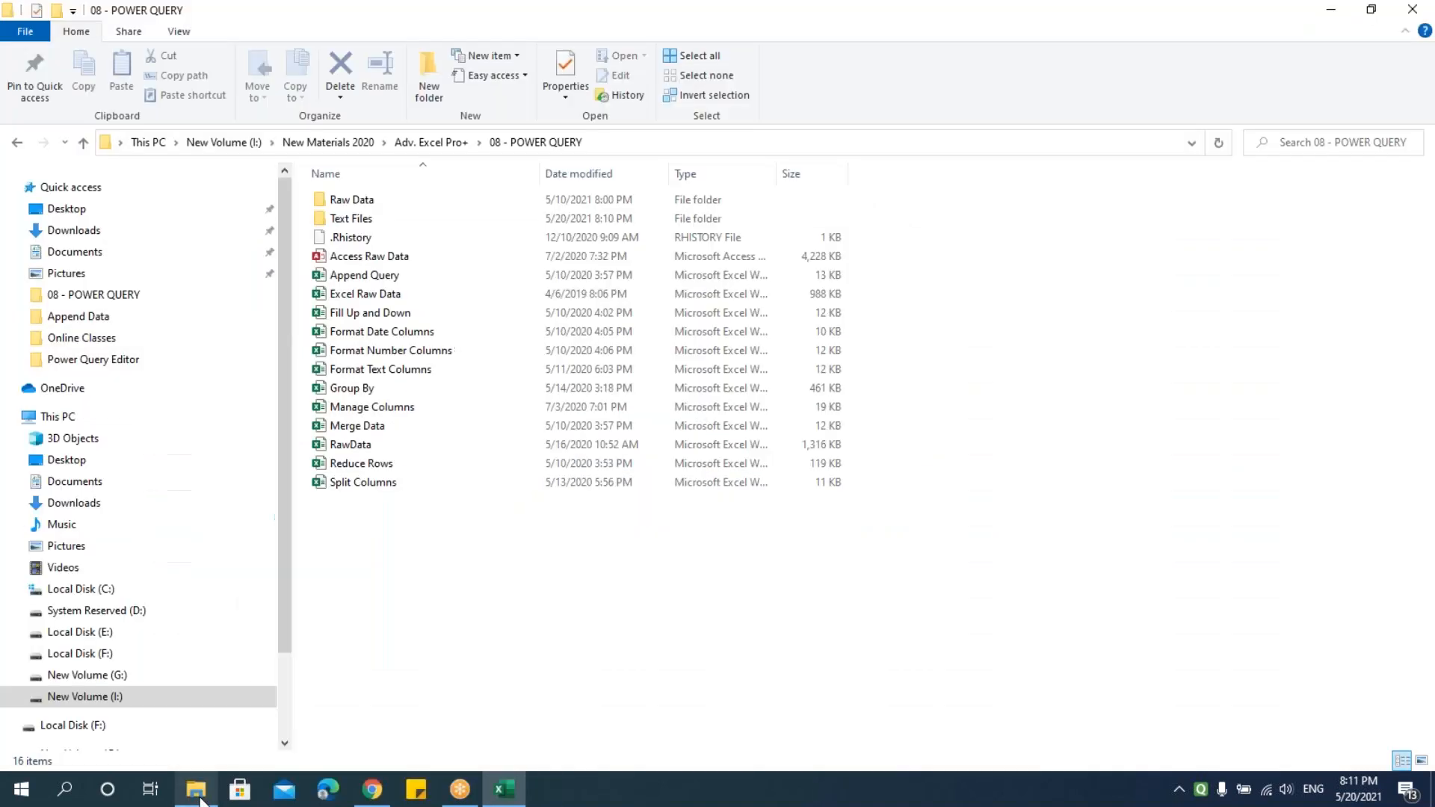
pyautogui.click(655, 142)
pyautogui.hotkey('ctrl', 'c')
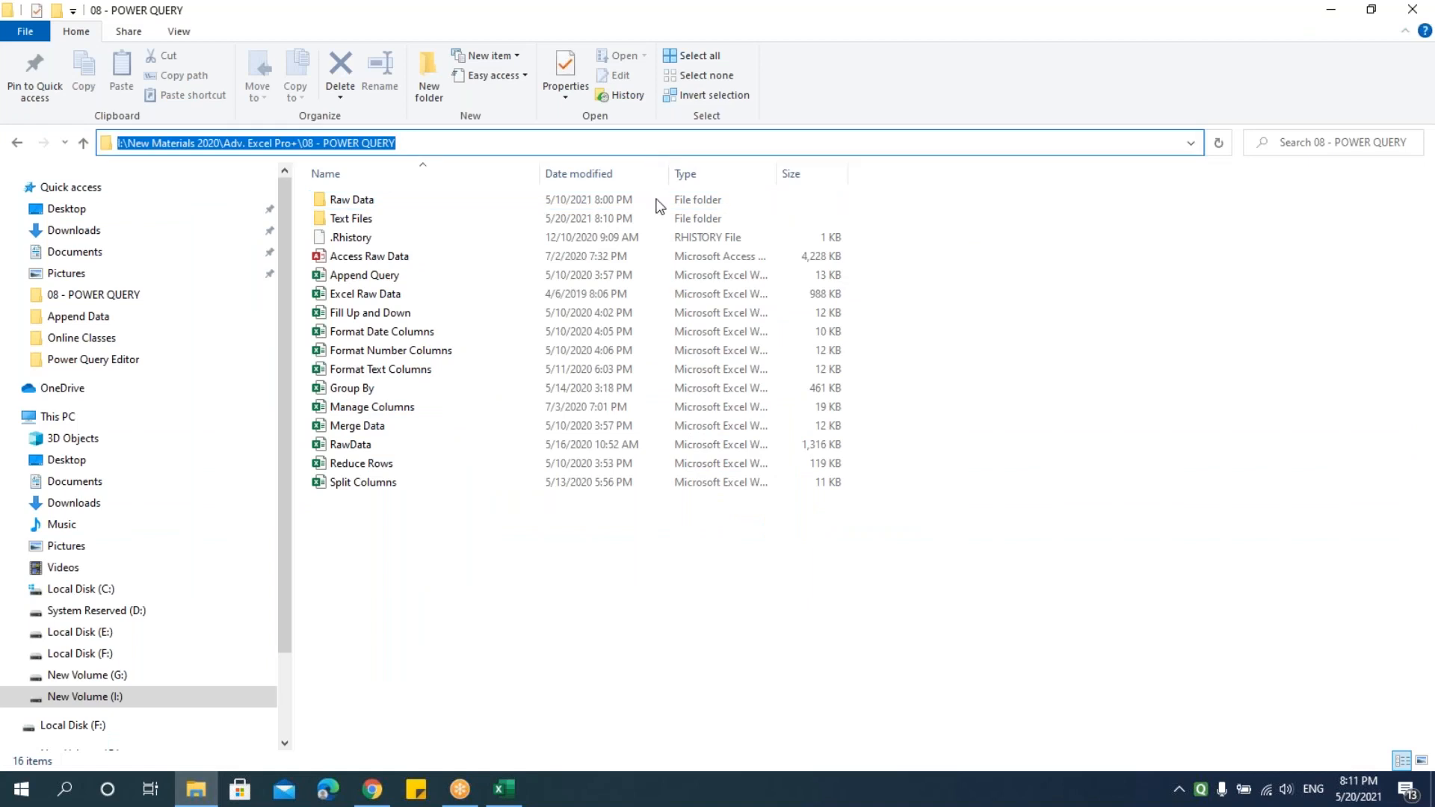
pyautogui.hotkey('alt', 'Tab')
pyautogui.hotkey('ctrl', 'v')
pyautogui.click(802, 620)
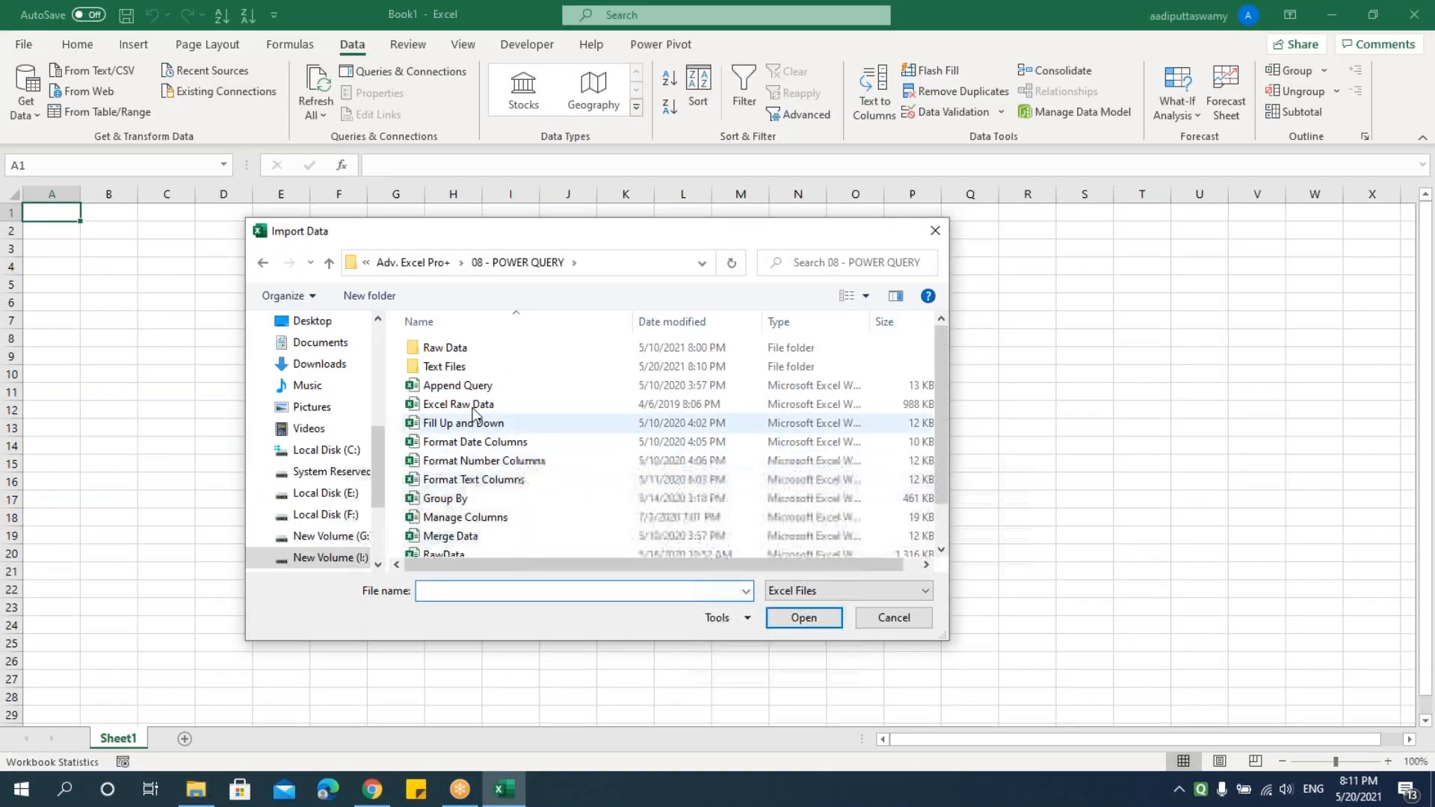
# Step: Import the Append Query workbook and open AppendTable1, AppendTable2 and AppendTable3 together in the Power Query Editor
pyautogui.click(462, 386)
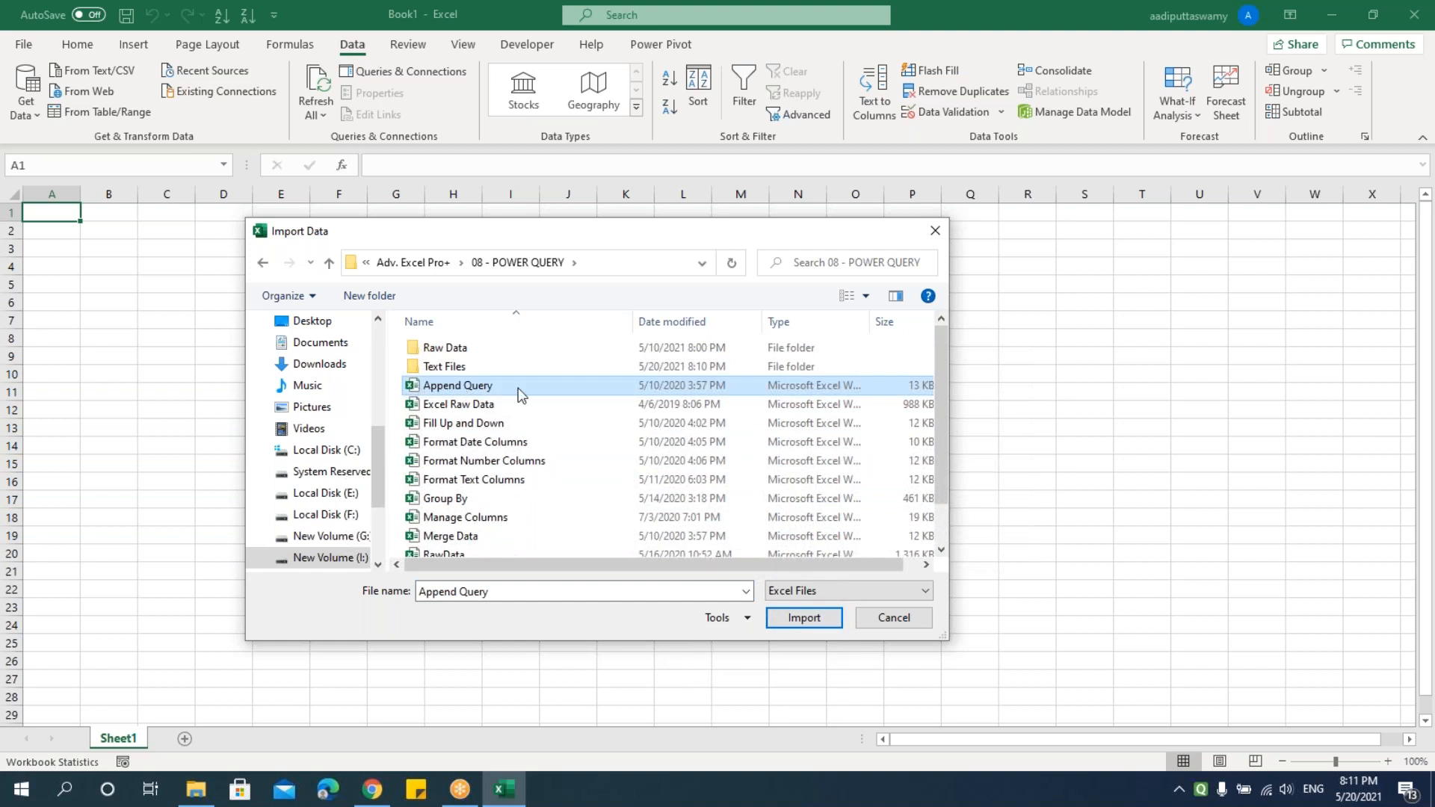
pyautogui.click(802, 621)
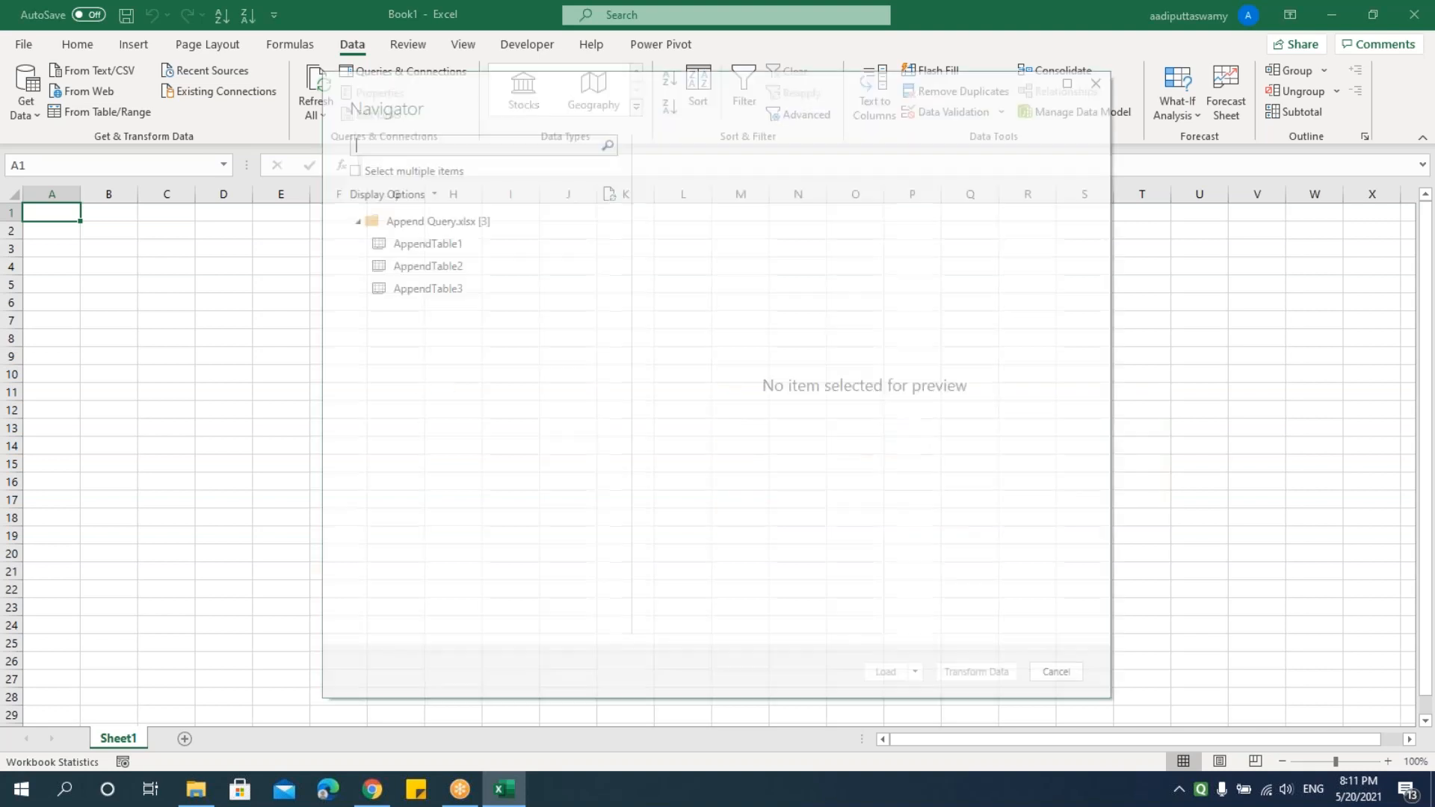
pyautogui.click(365, 173)
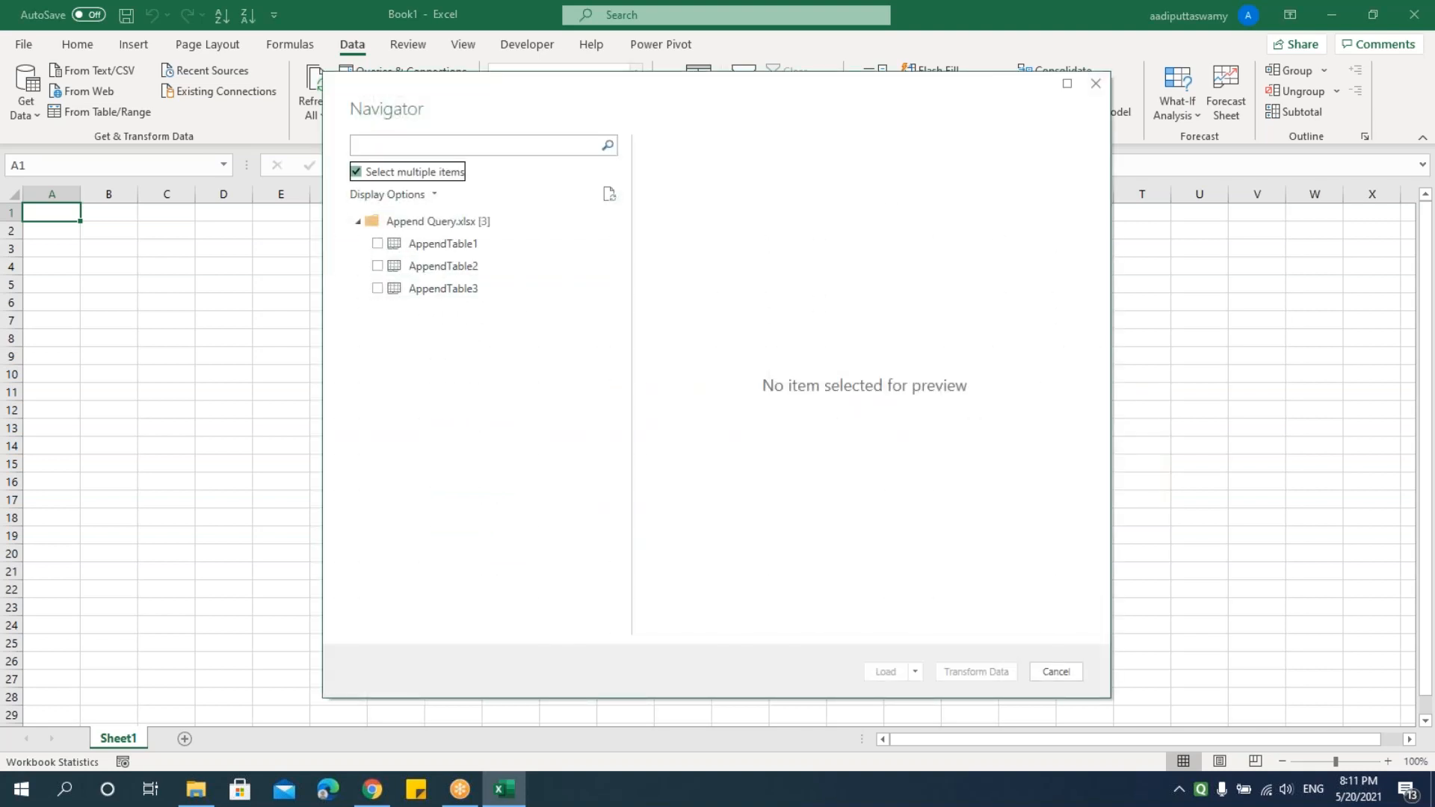
pyautogui.click(378, 244)
pyautogui.click(377, 266)
pyautogui.click(377, 289)
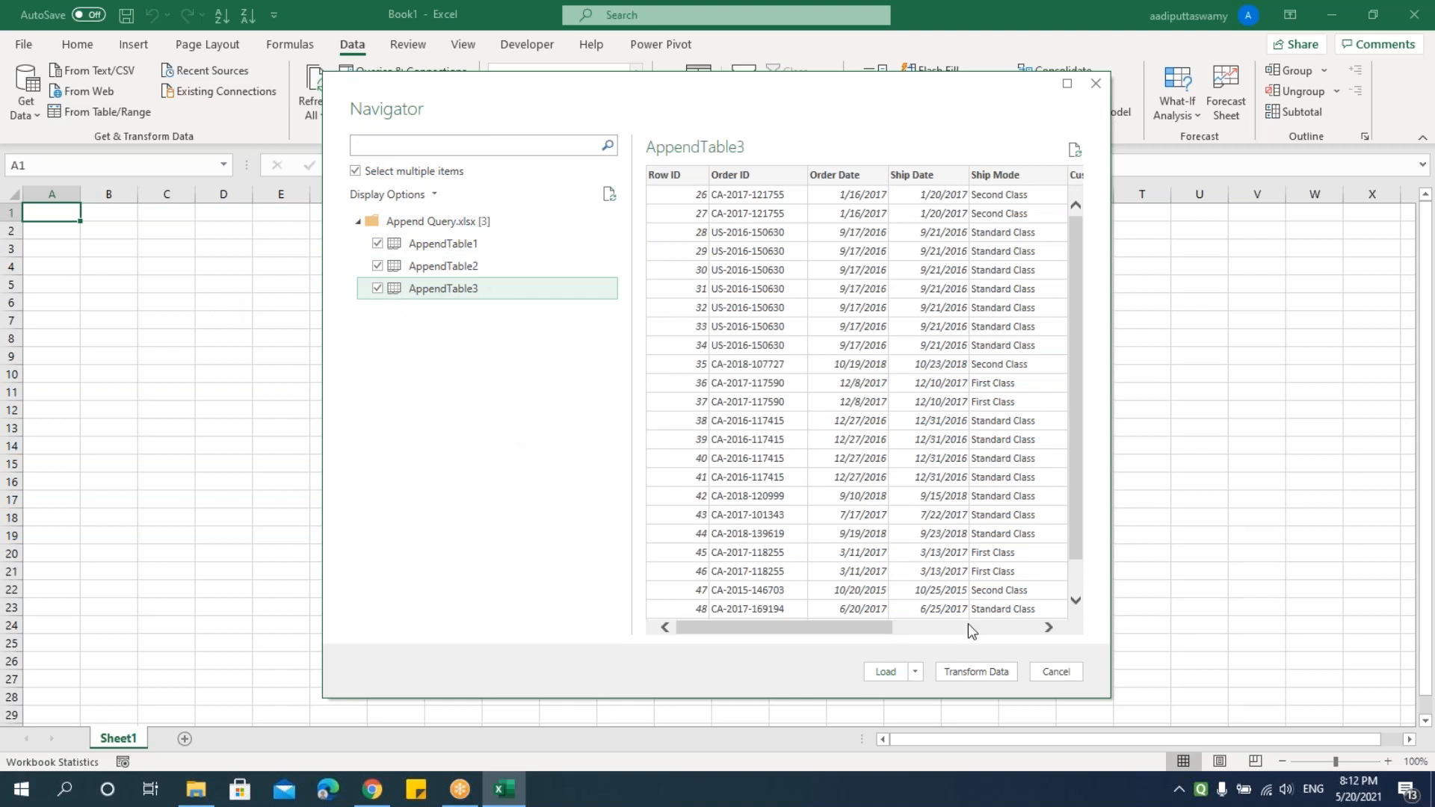
pyautogui.click(966, 671)
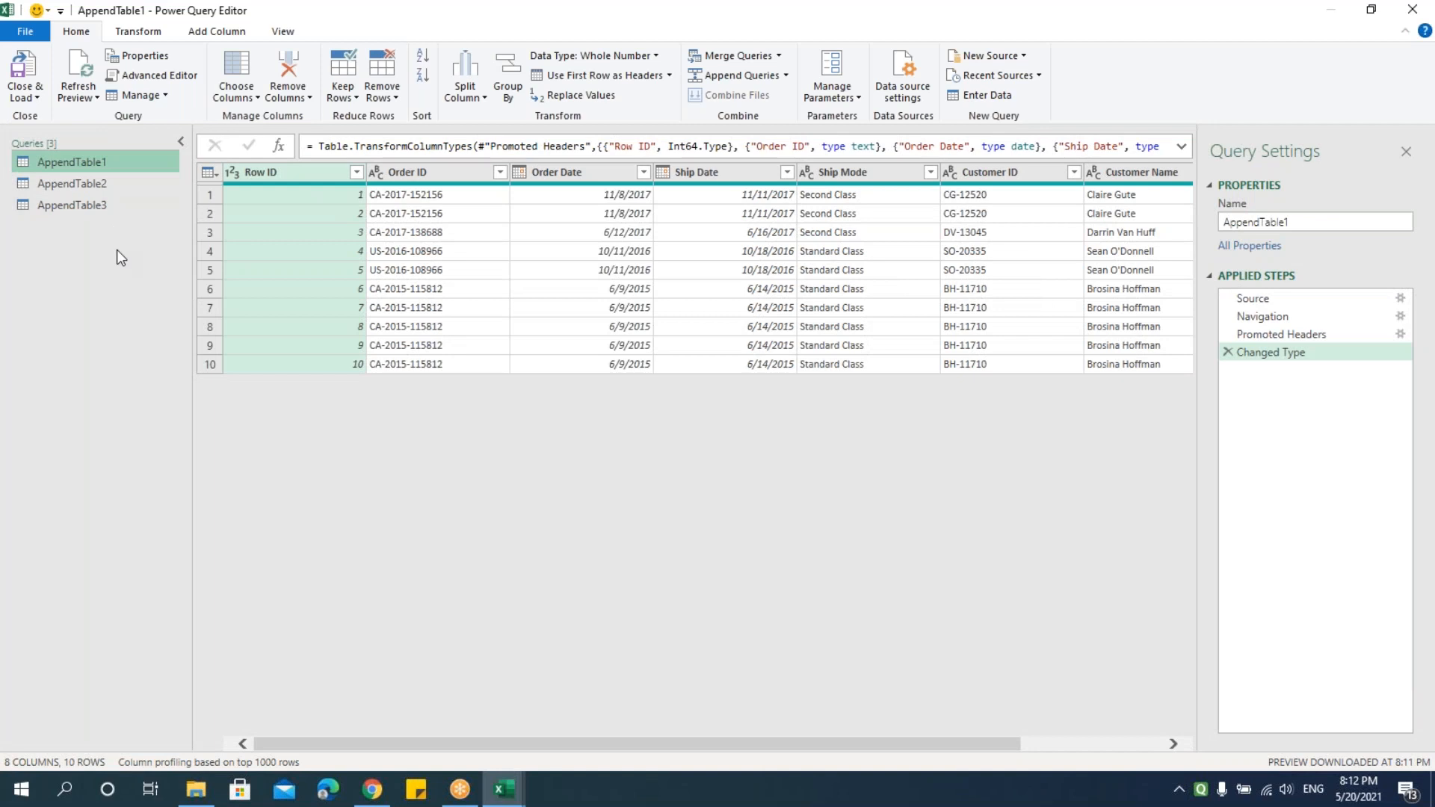
# Step: Append AppendTable2 to the primary table AppendTable1 as a new query, using the two tables option
pyautogui.click(786, 75)
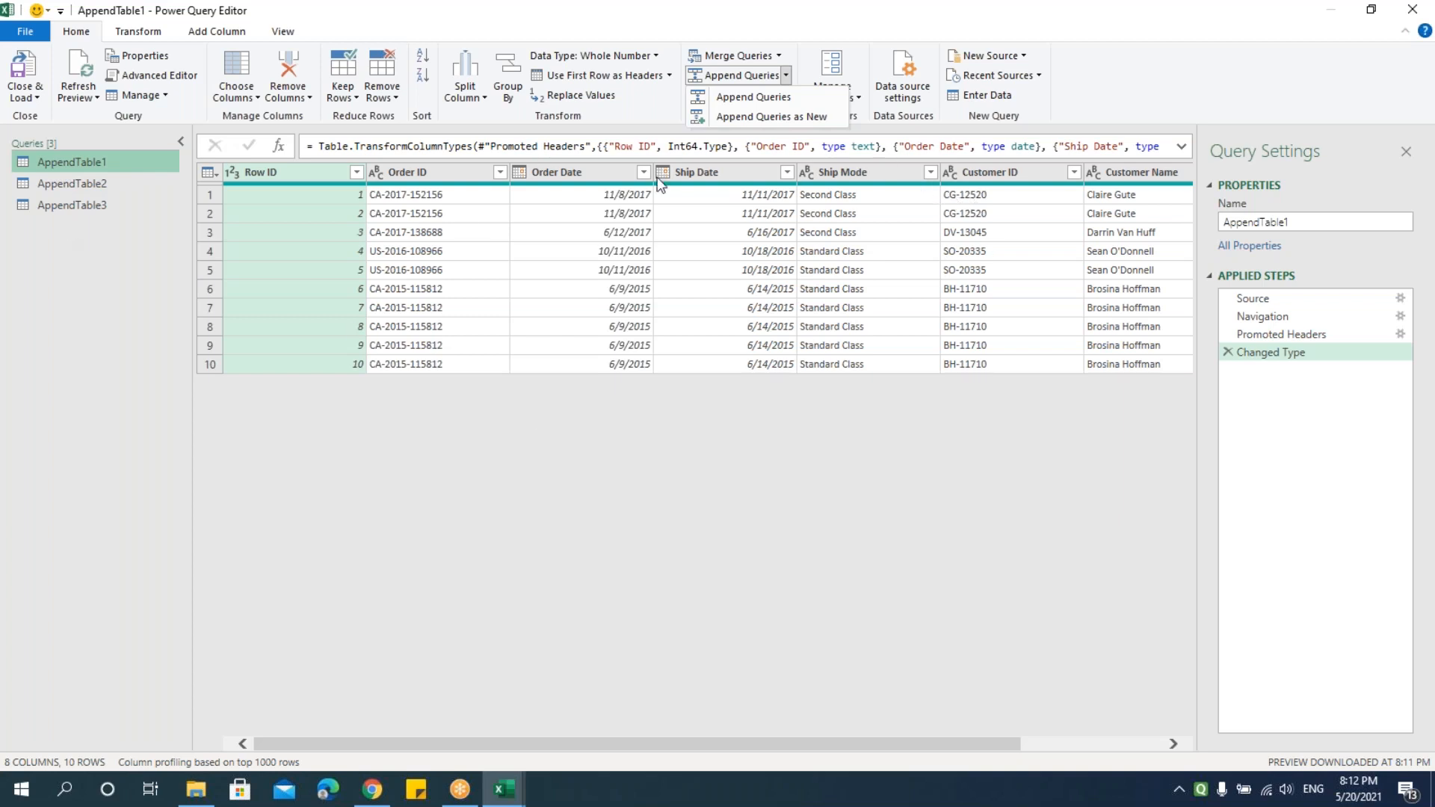
pyautogui.click(785, 120)
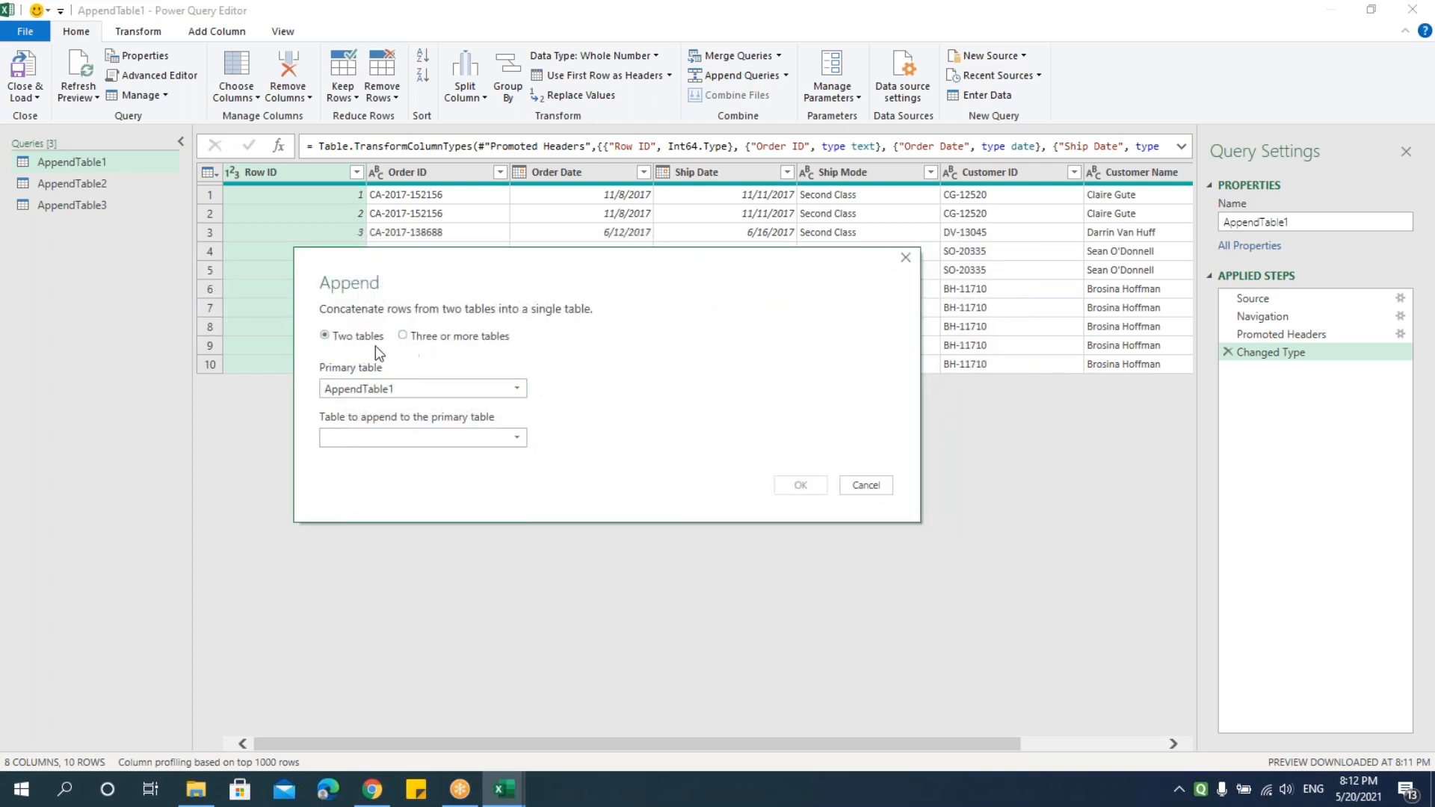
pyautogui.click(346, 342)
pyautogui.click(421, 342)
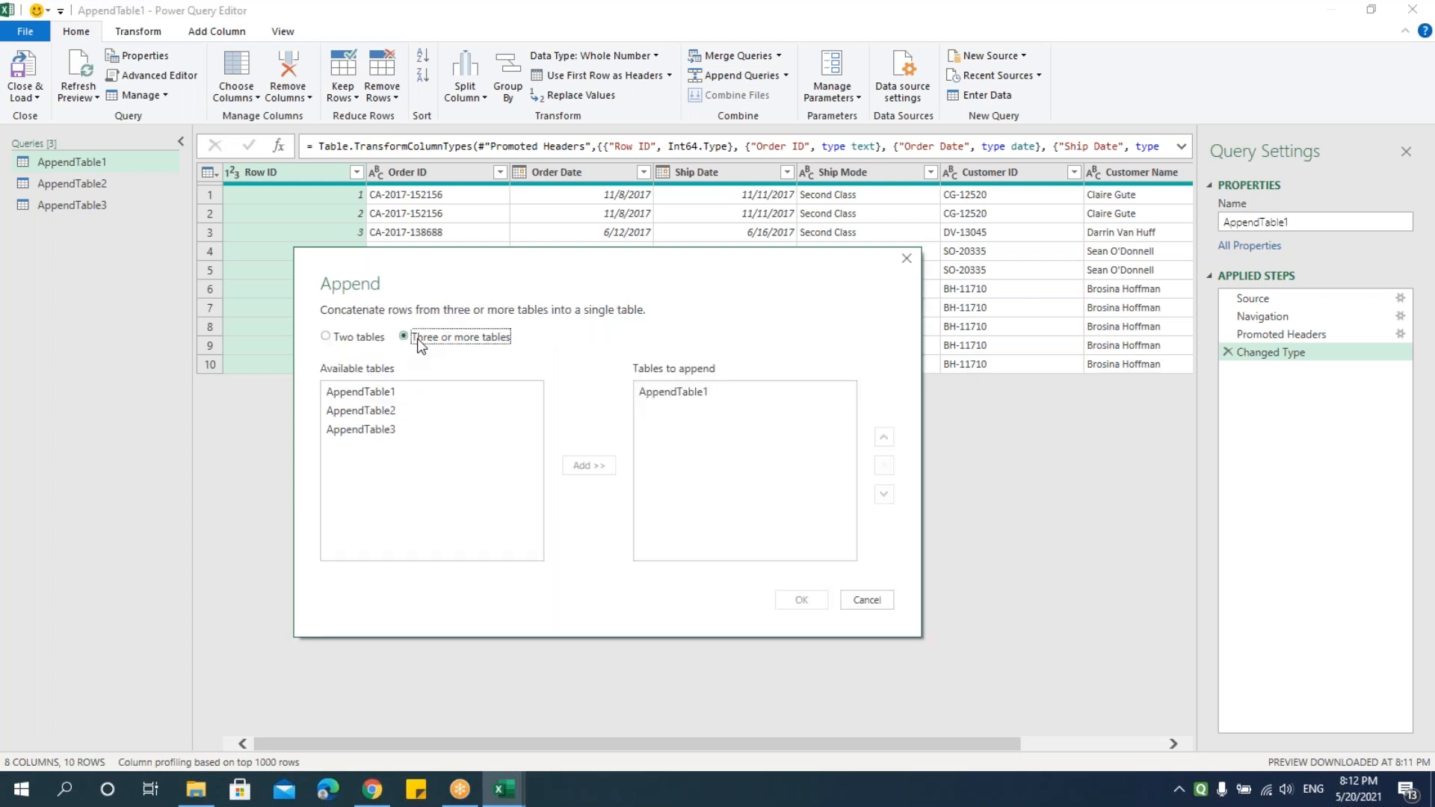
pyautogui.click(362, 337)
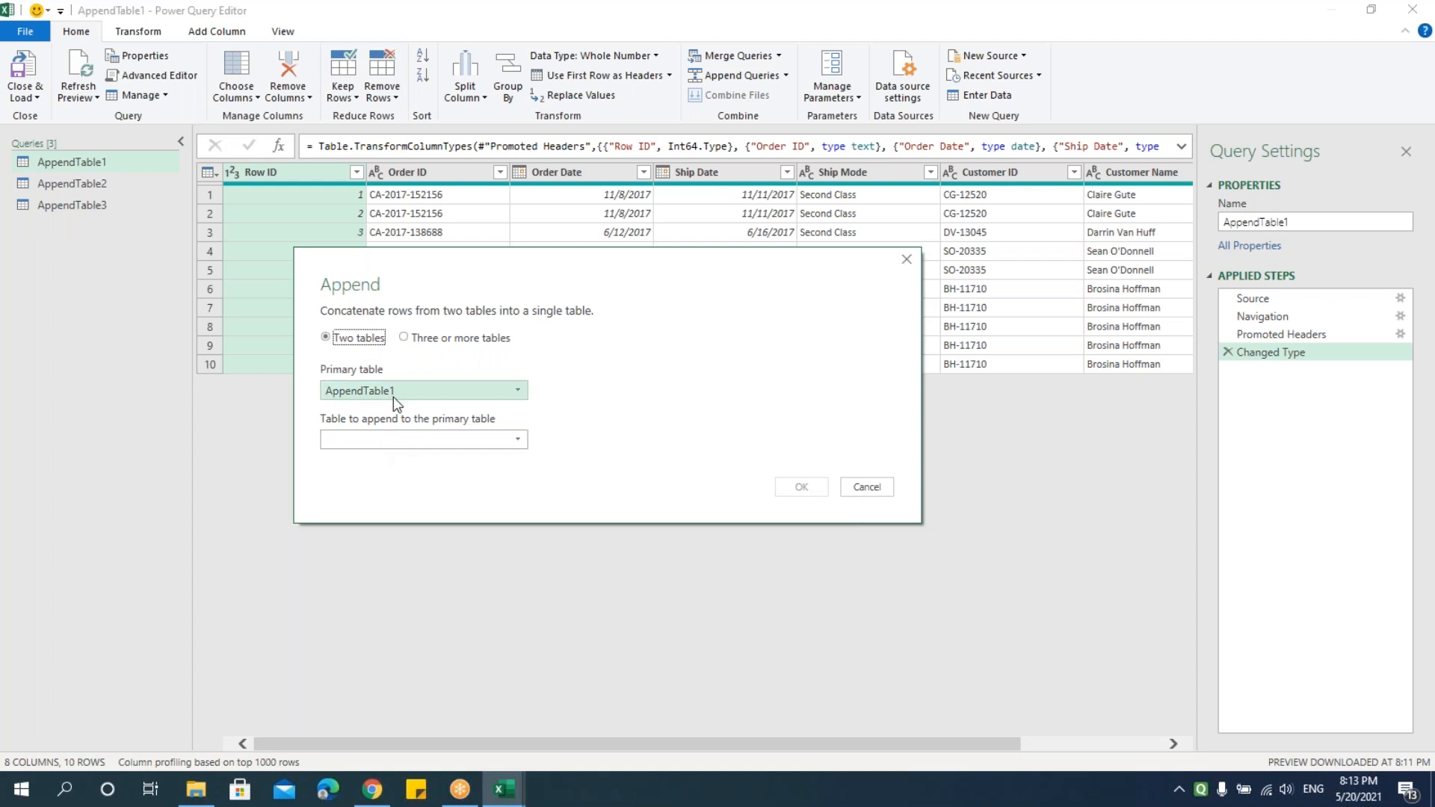
pyautogui.click(407, 439)
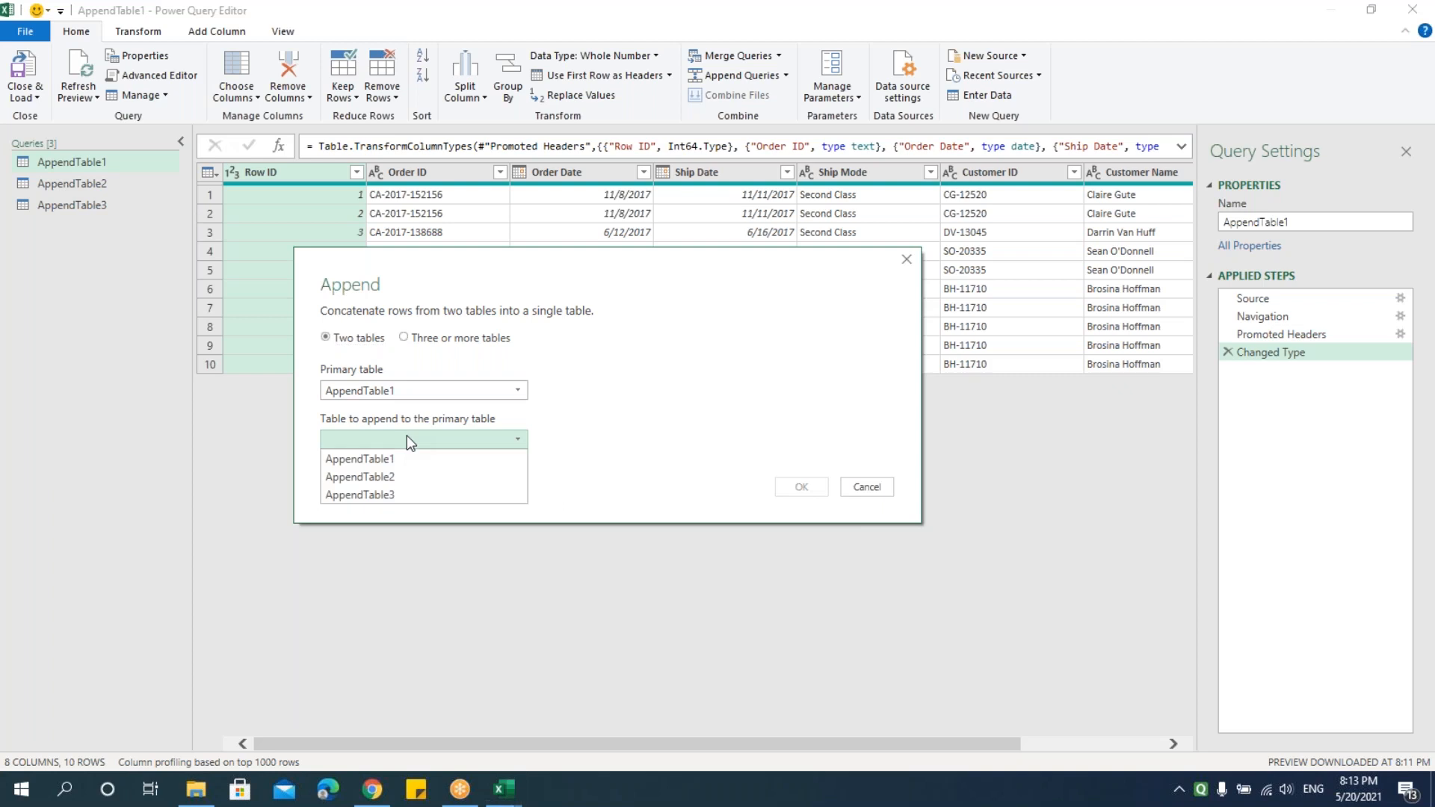
pyautogui.click(388, 477)
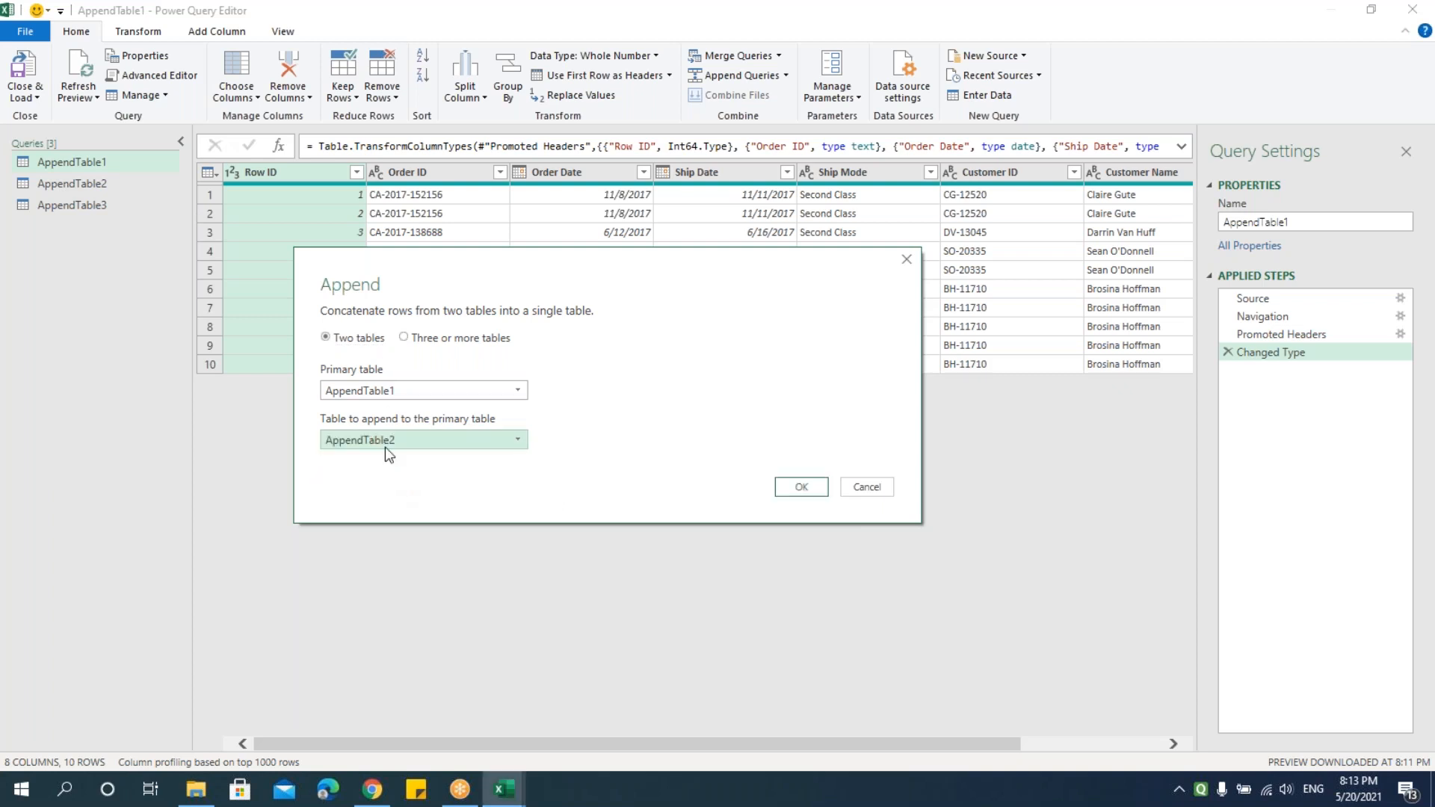
pyautogui.click(800, 488)
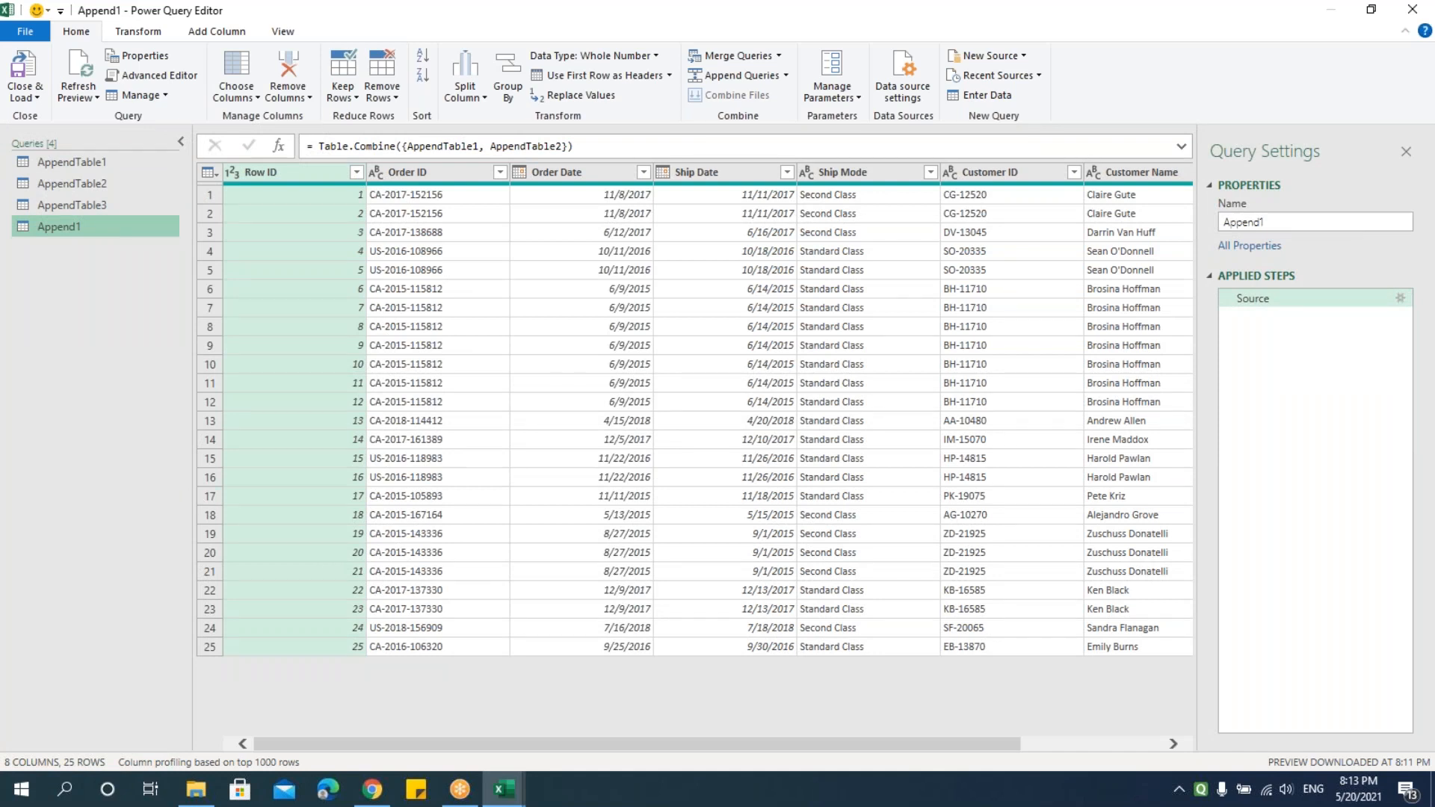
# Step: Append AppendTable1, AppendTable2 and AppendTable3 as another new query, removing Append1 from the tables to append
pyautogui.click(788, 74)
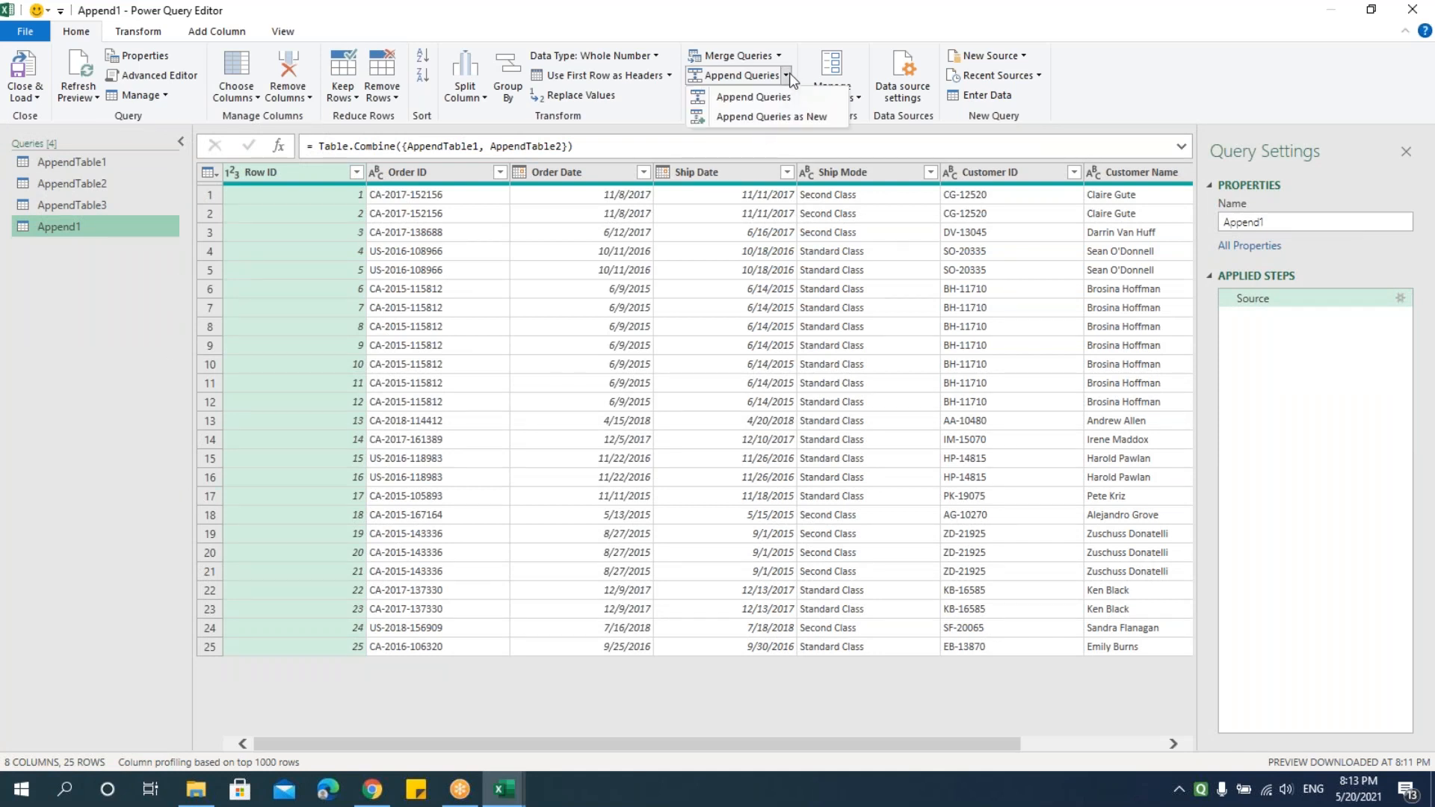
pyautogui.click(768, 117)
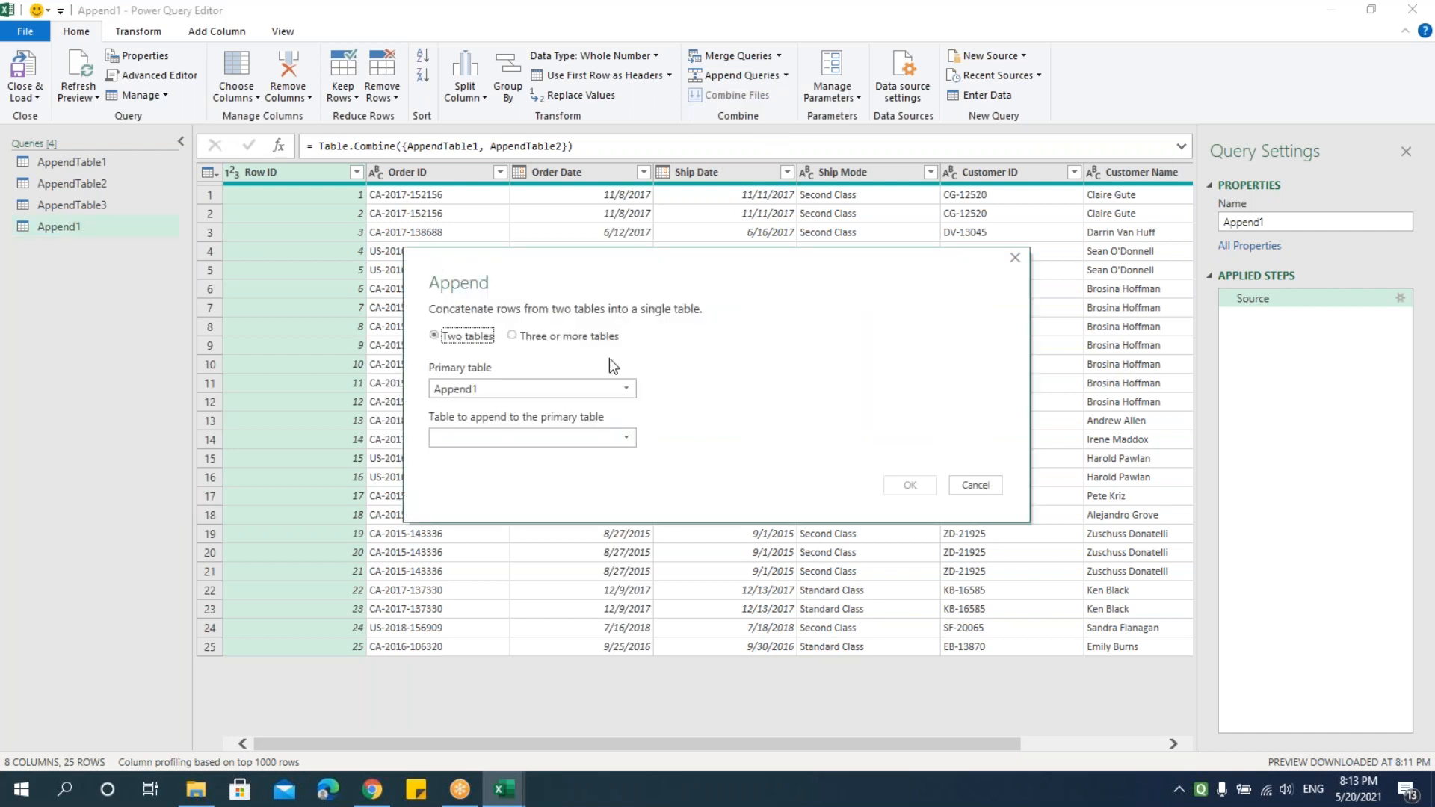
pyautogui.click(527, 337)
pyautogui.click(469, 392)
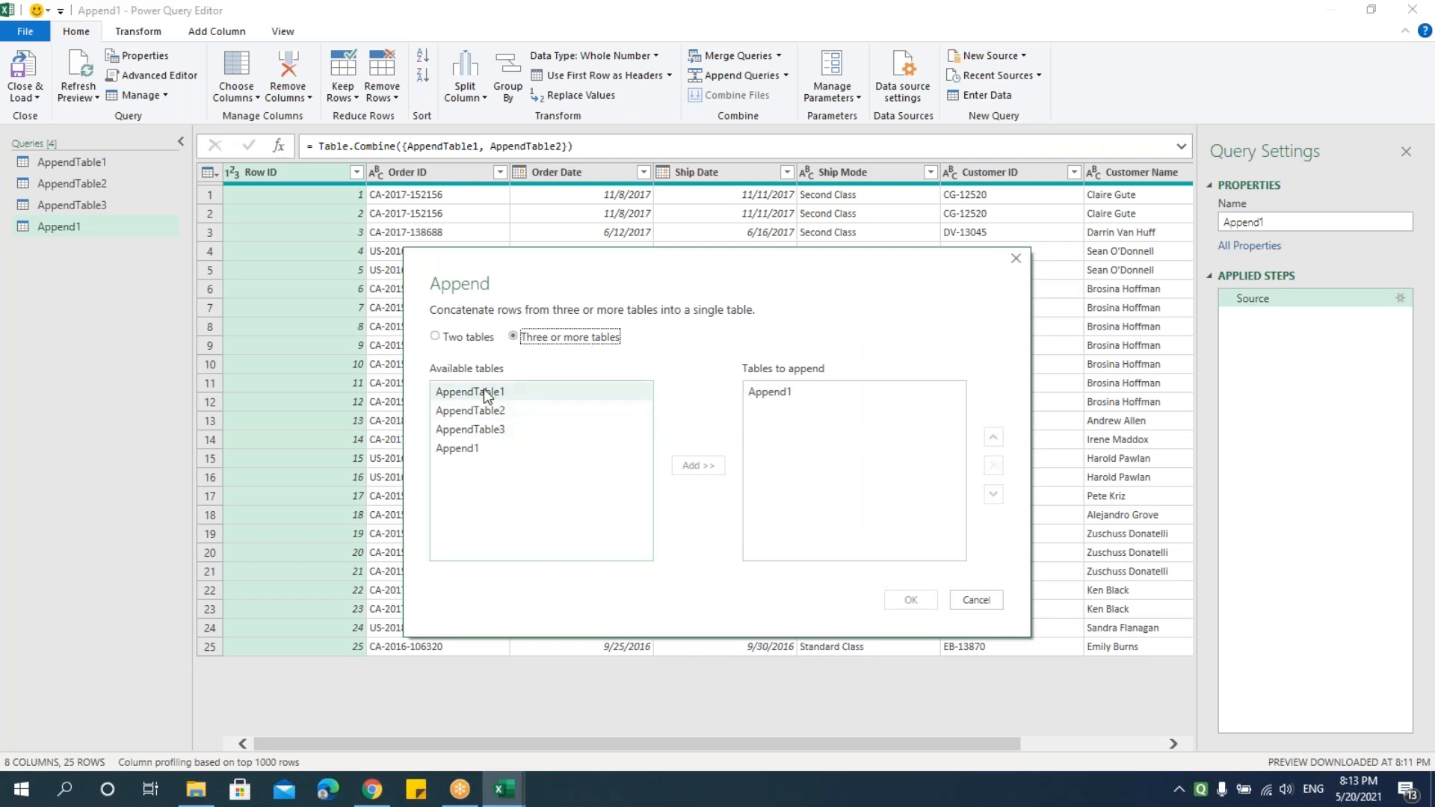
pyautogui.click(698, 466)
pyautogui.click(483, 411)
pyautogui.click(699, 466)
pyautogui.click(505, 430)
pyautogui.click(699, 466)
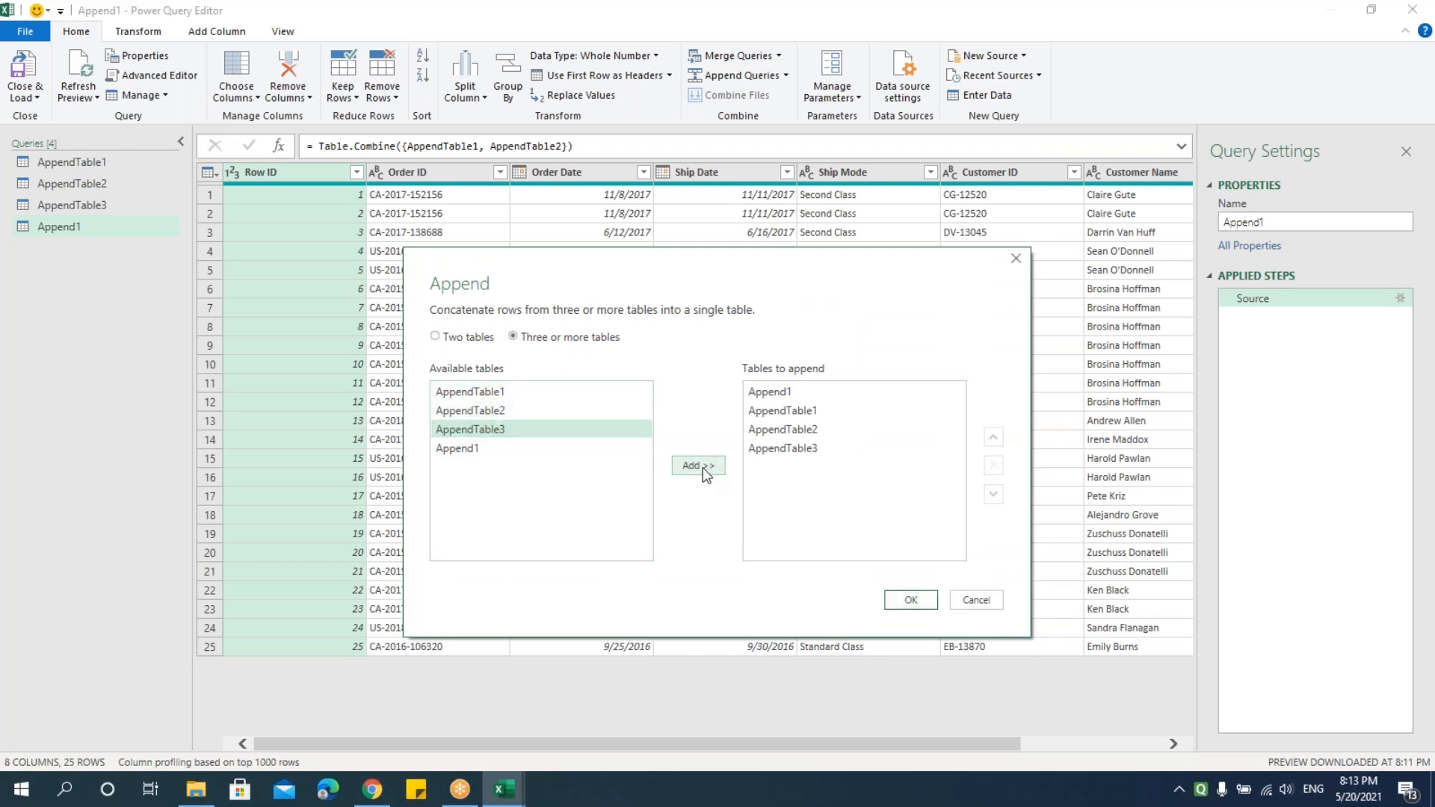
pyautogui.click(781, 392)
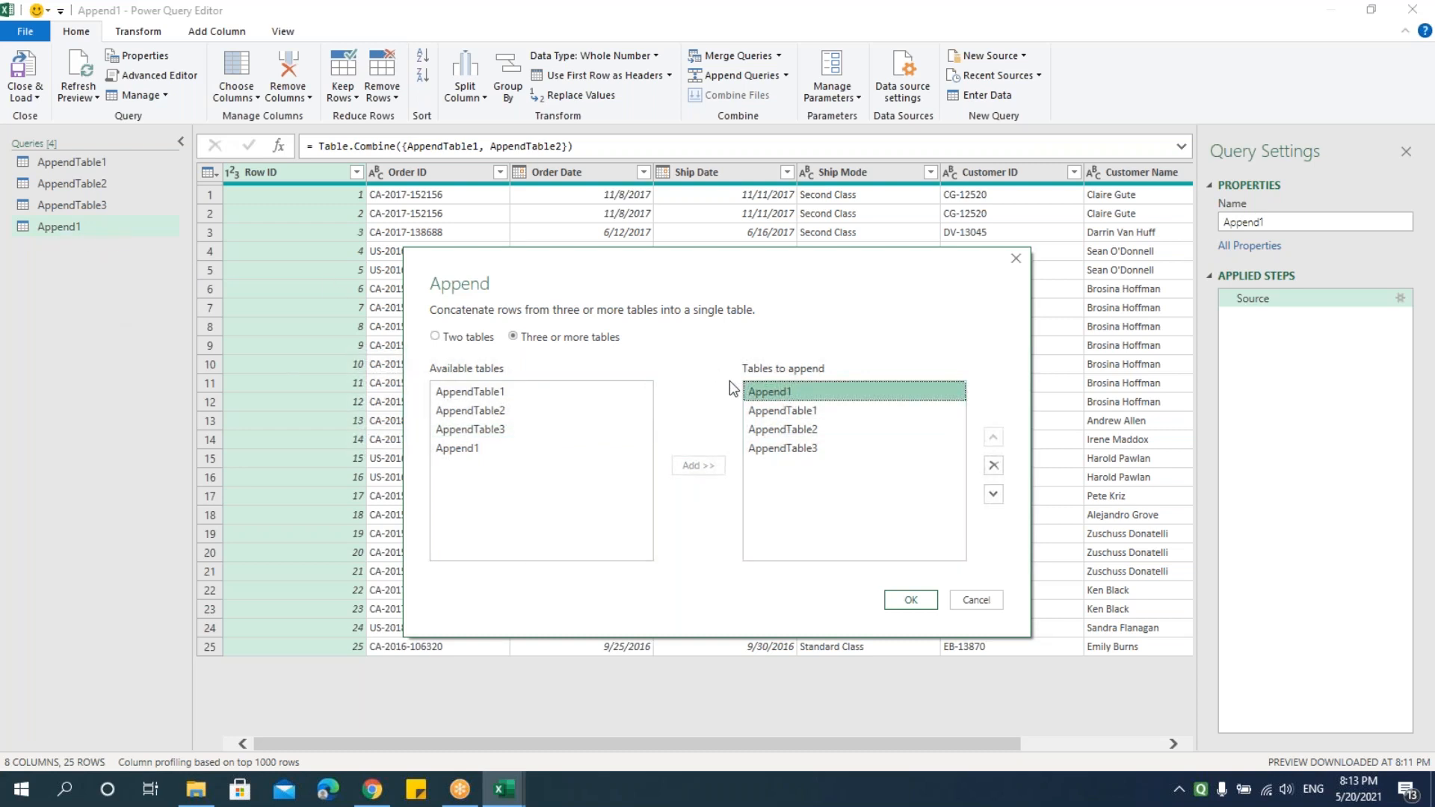
pyautogui.click(996, 470)
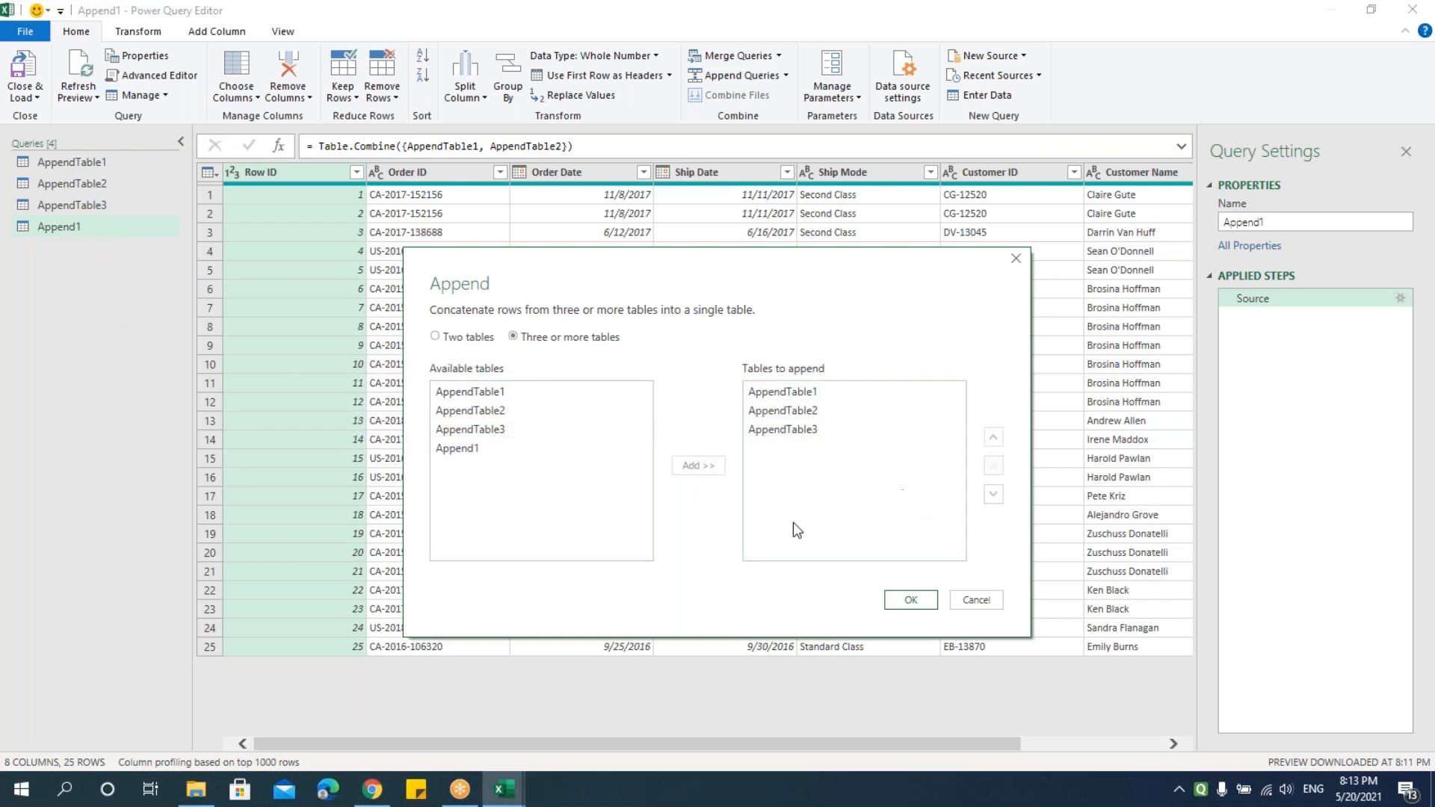
pyautogui.click(912, 601)
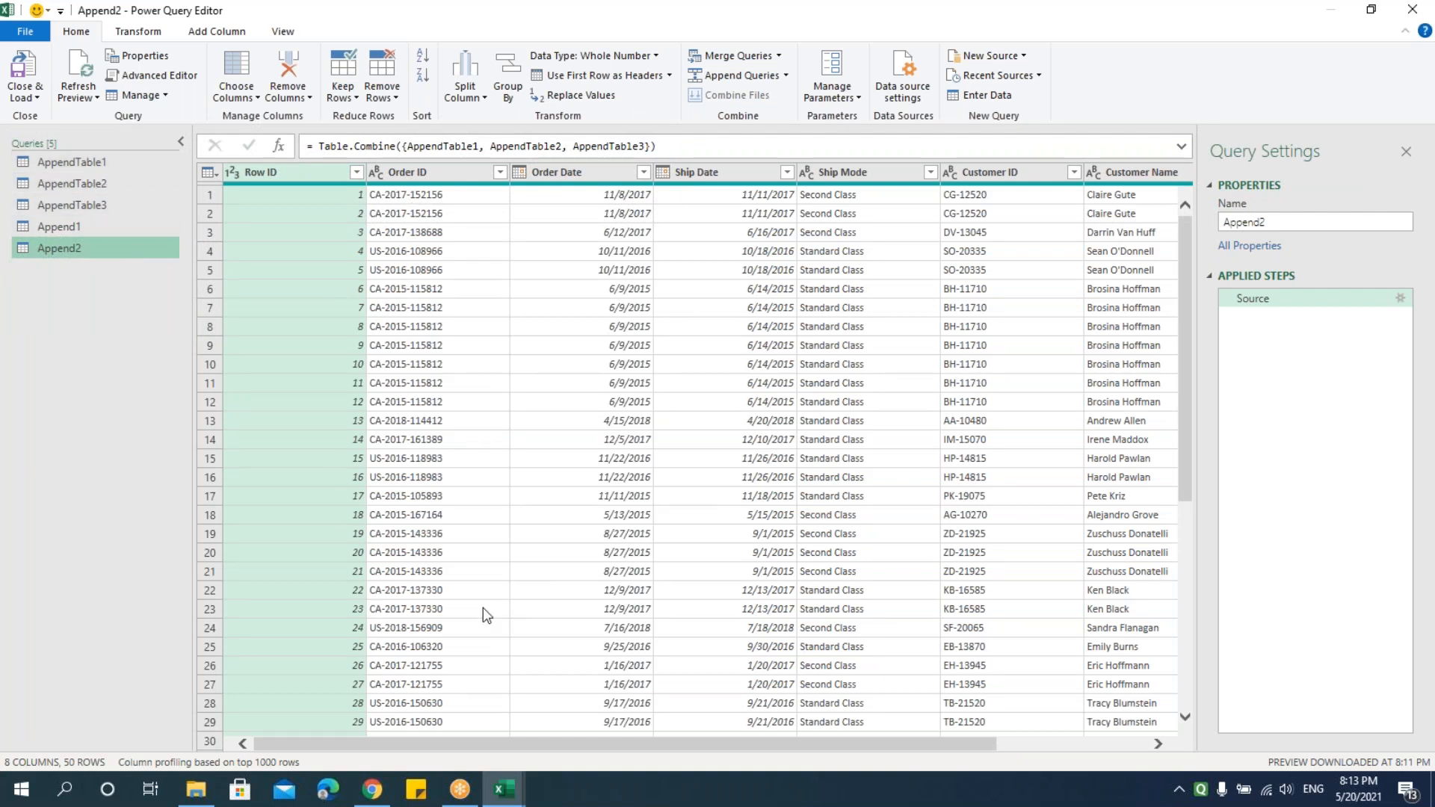
# Step: Close and load all the queries into worksheets, and look through Sheet5, Sheet4, Sheet3, Sheet2 and Sheet1
pyautogui.click(27, 97)
pyautogui.click(38, 120)
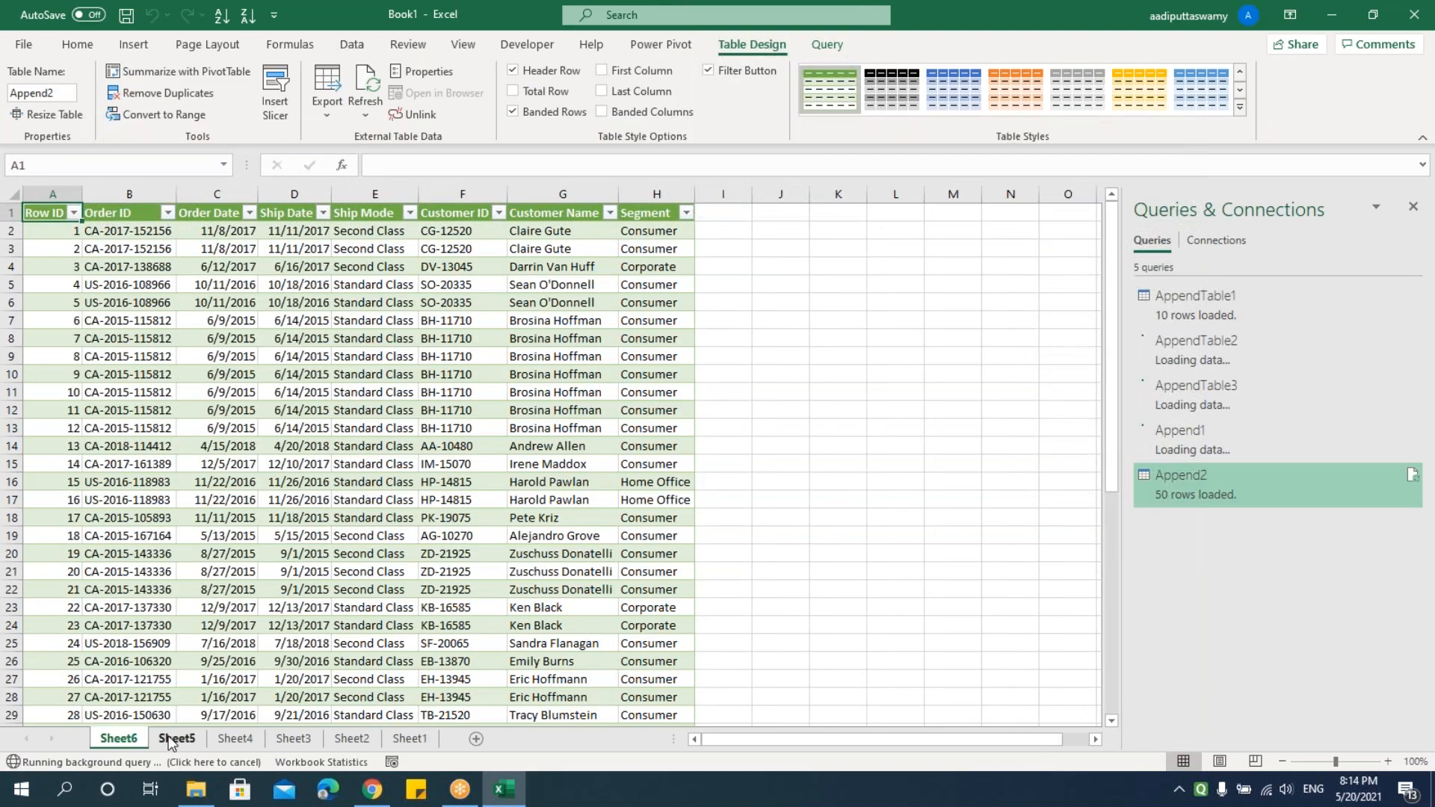
pyautogui.click(176, 738)
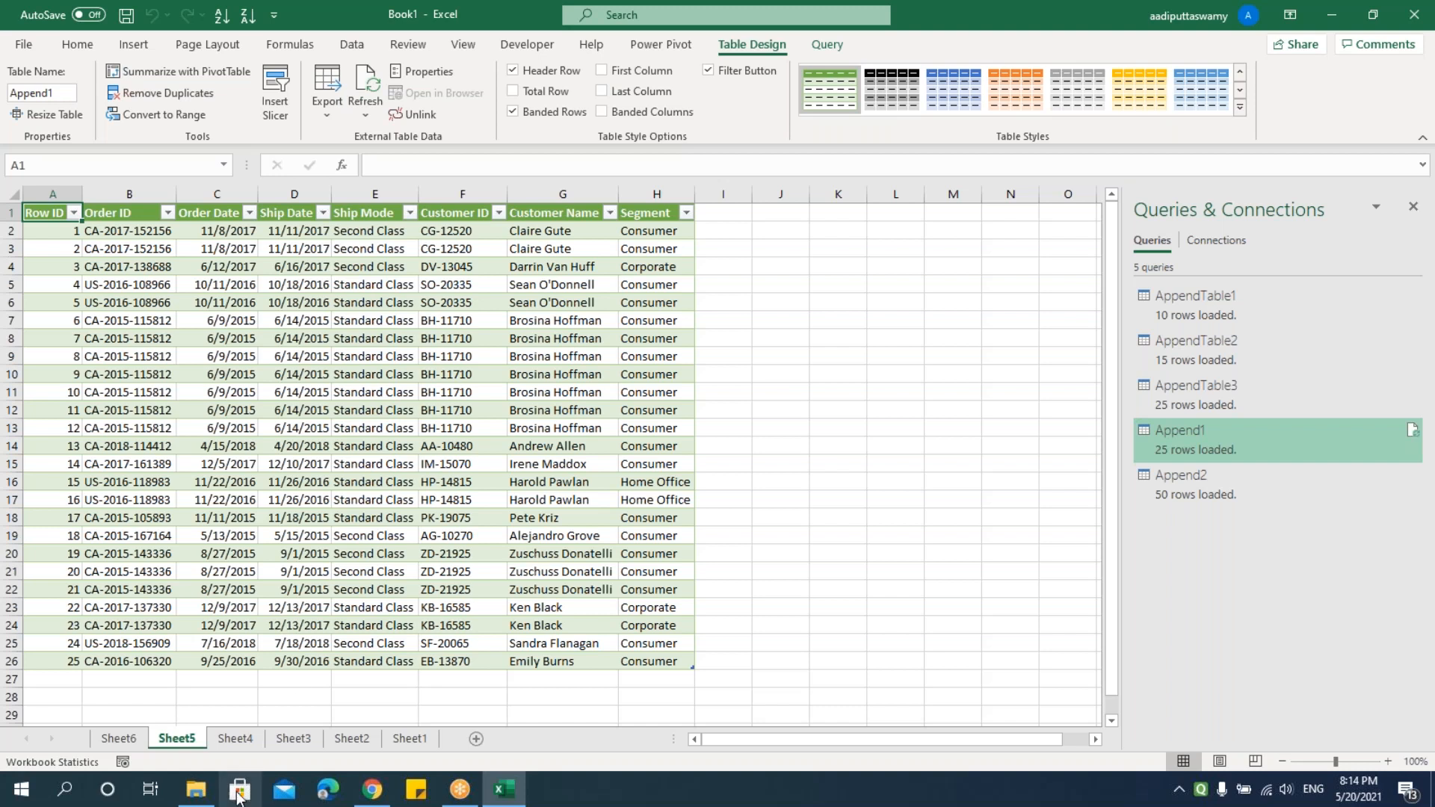
pyautogui.click(235, 738)
pyautogui.click(296, 738)
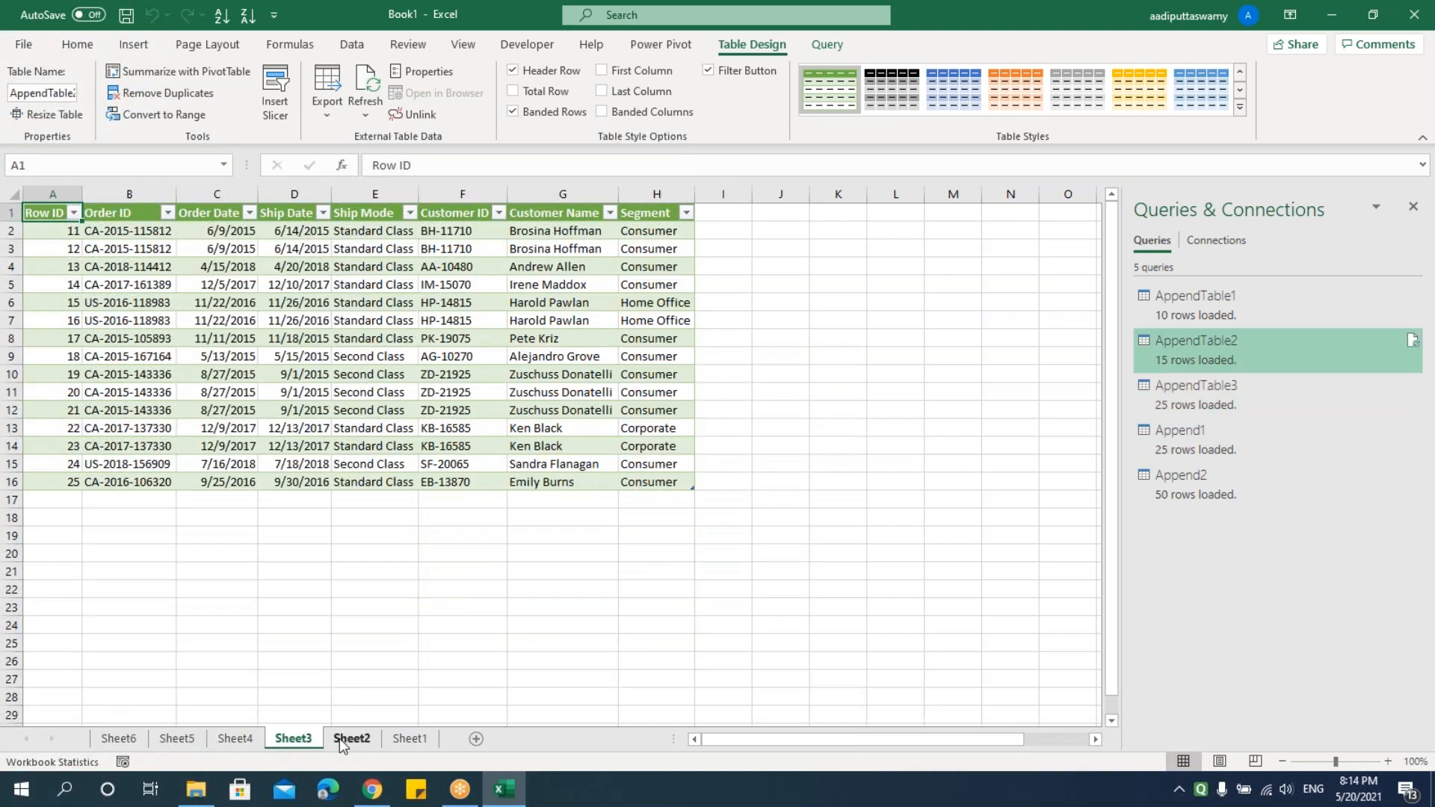
pyautogui.click(344, 739)
pyautogui.click(413, 739)
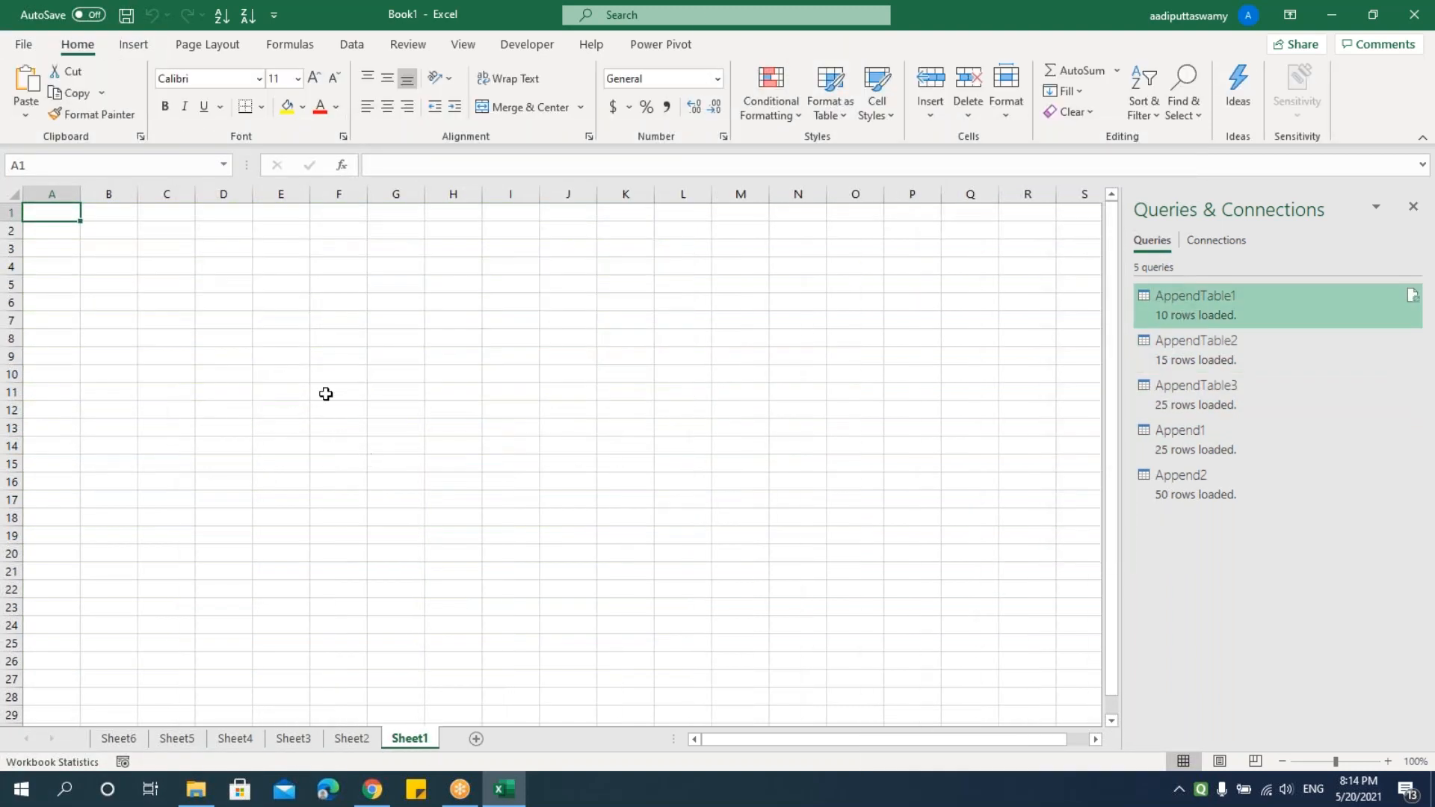
pyautogui.click(314, 369)
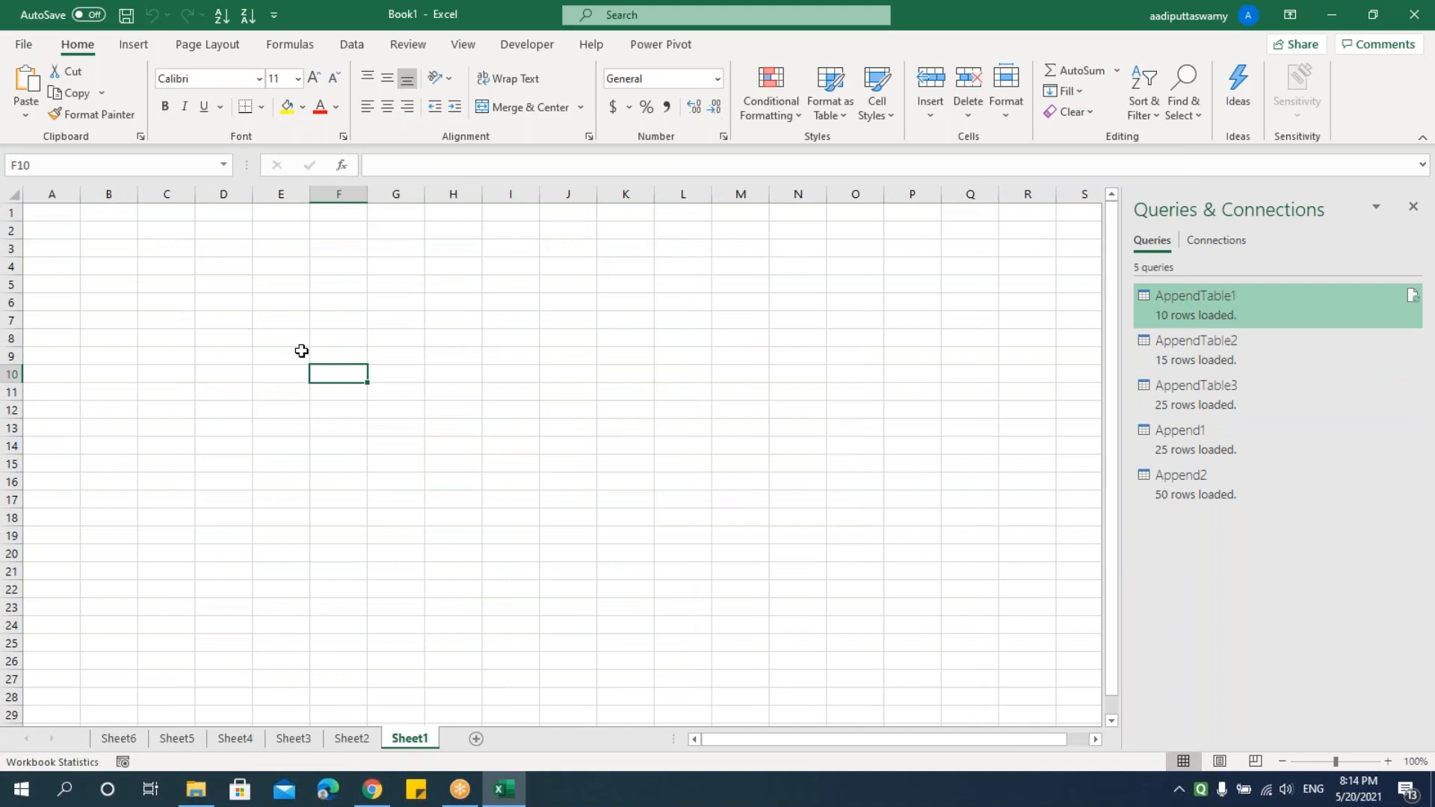
# Step: Create a new blank workbook and select cell A1
pyautogui.hotkey('ctrl', 'n')
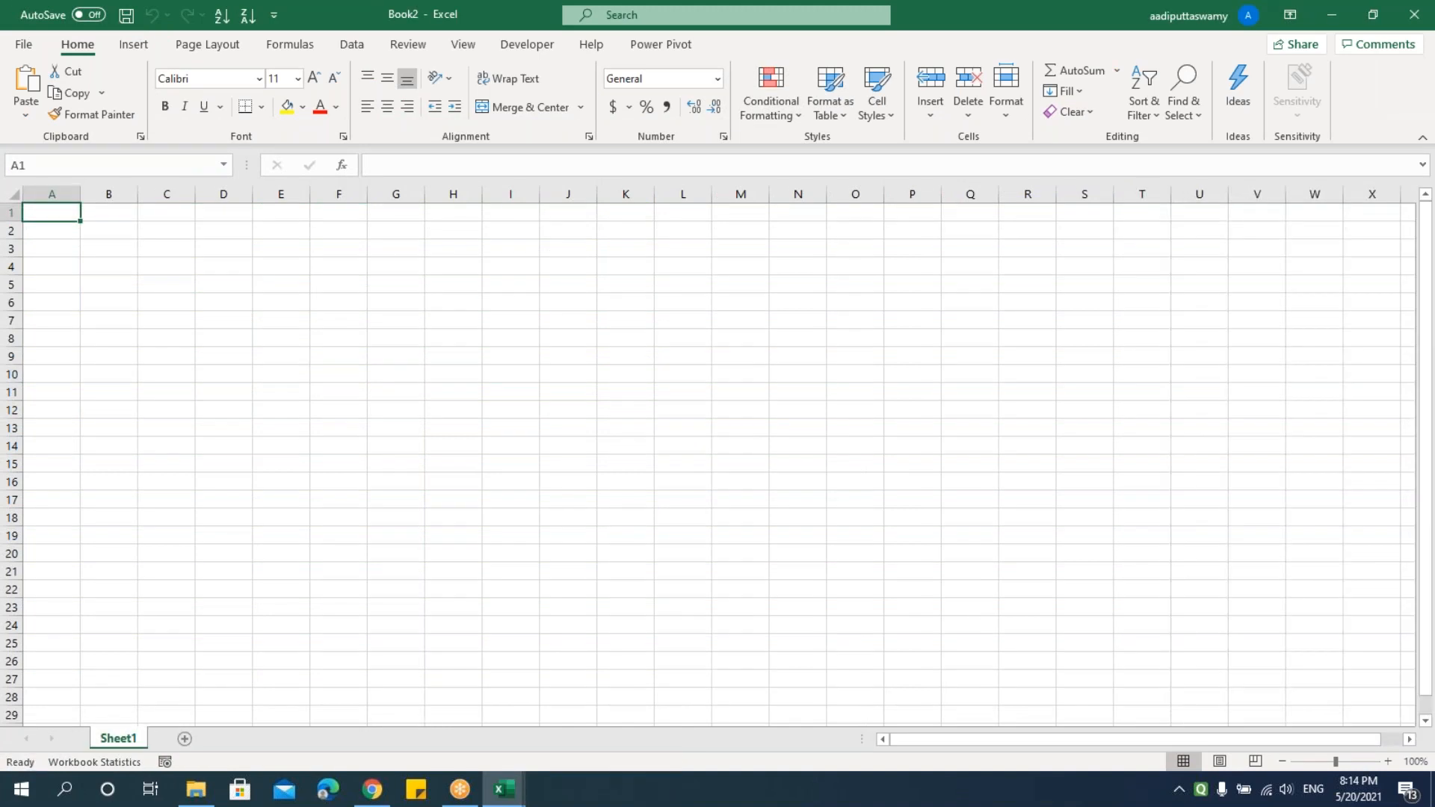
pyautogui.click(207, 326)
pyautogui.click(54, 216)
# Step: Start importing data from the Merge Data workbook in the 08 - POWER QUERY folder
pyautogui.click(352, 44)
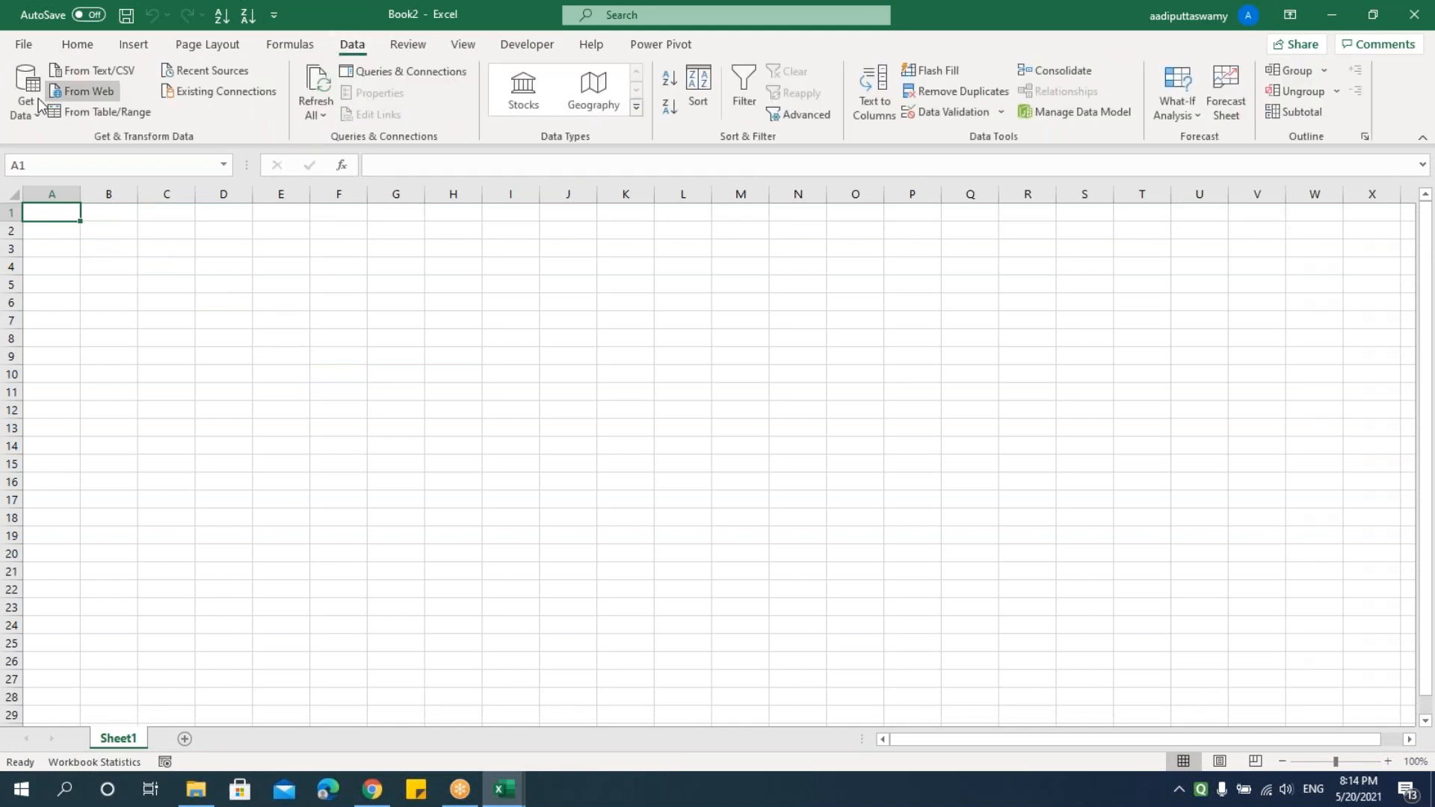
pyautogui.click(16, 107)
pyautogui.moveTo(45, 150)
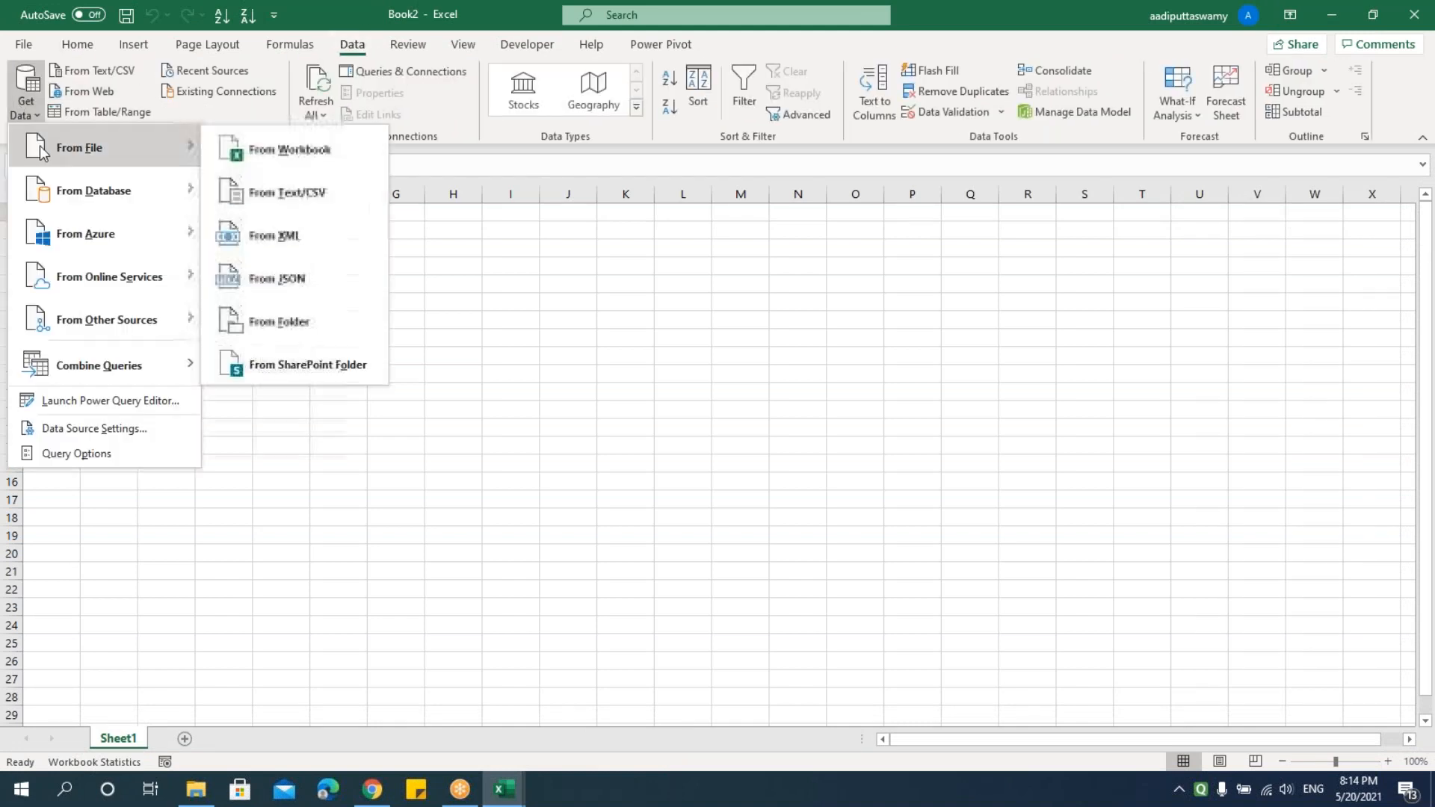
pyautogui.click(258, 149)
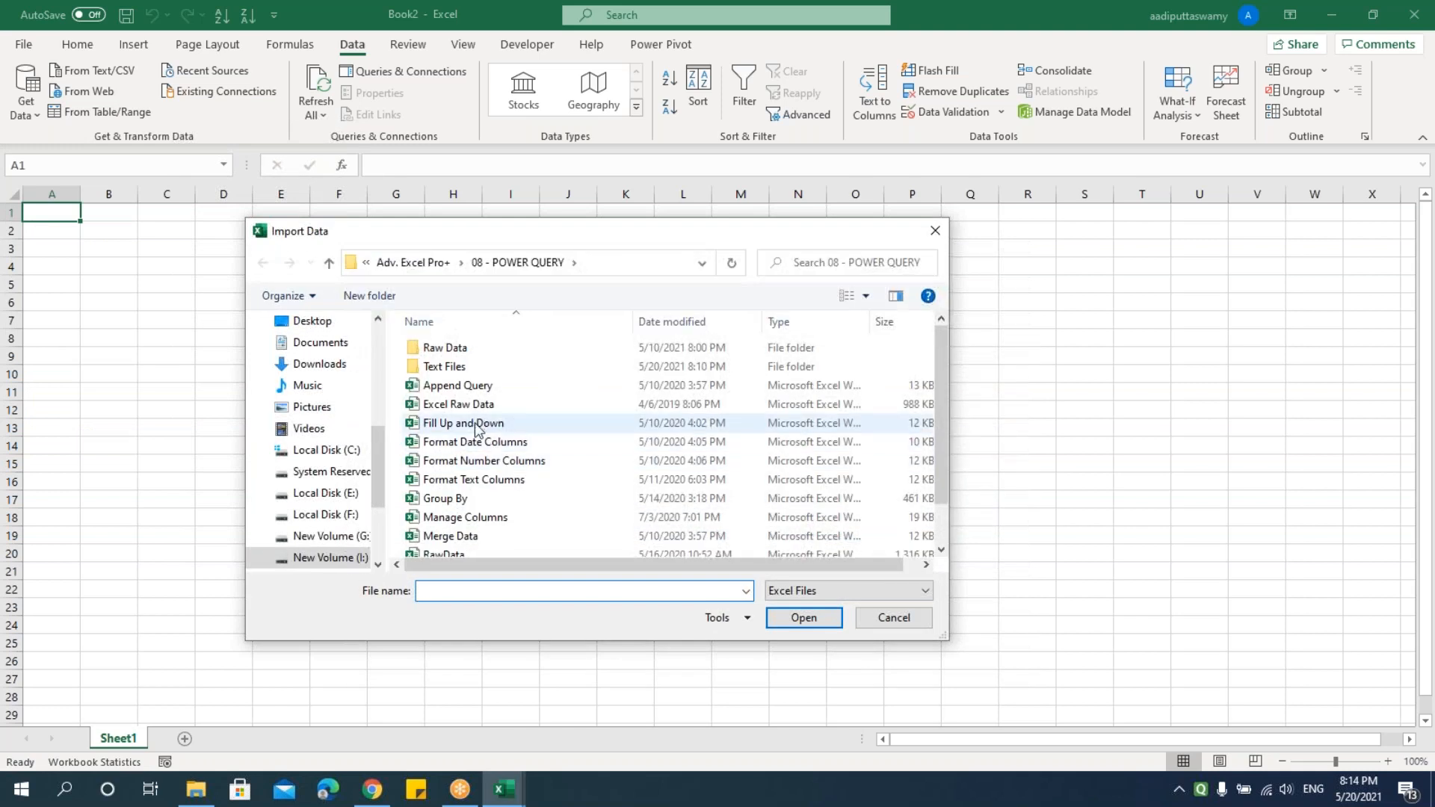
pyautogui.click(552, 534)
pyautogui.scroll(-1, 546, 527)
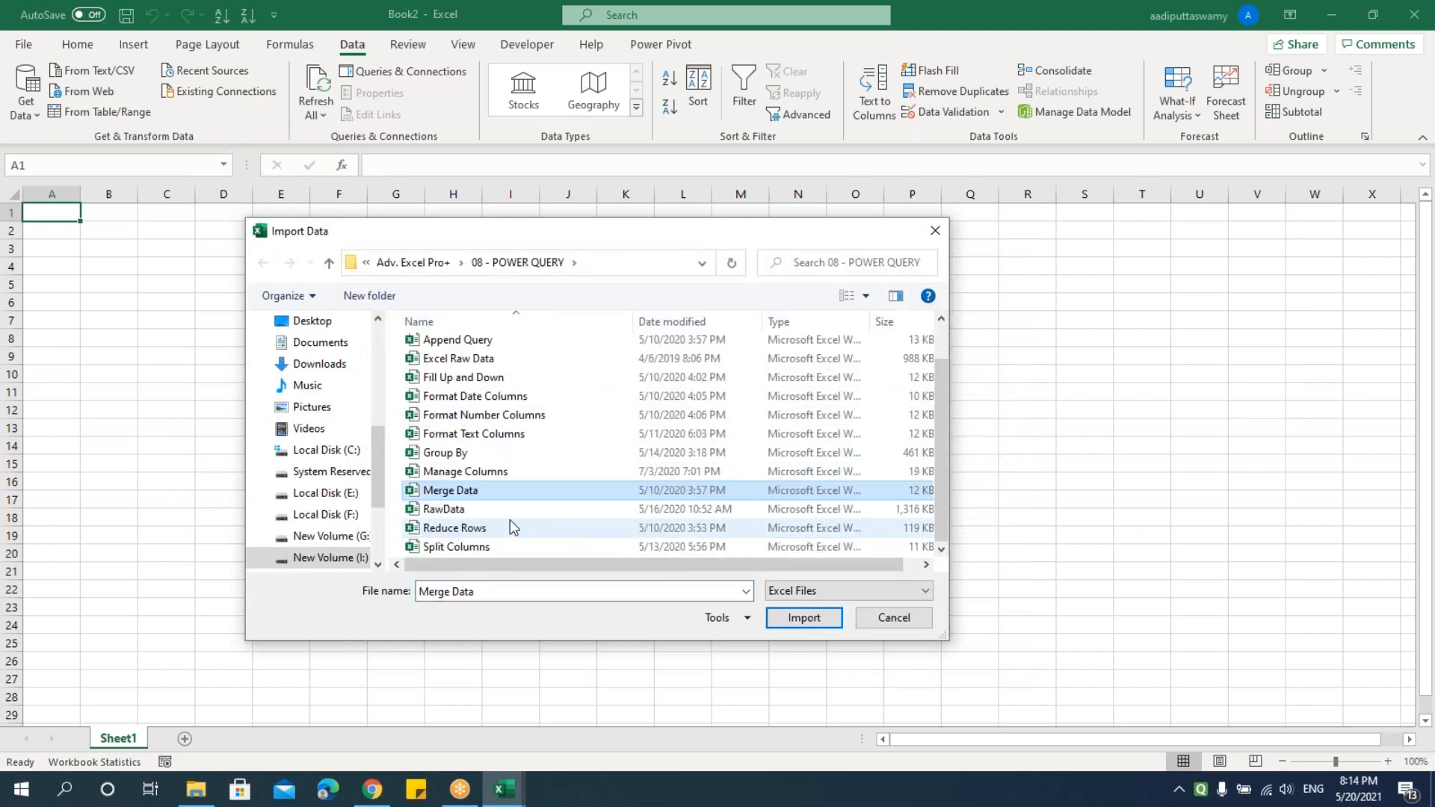
pyautogui.click(805, 615)
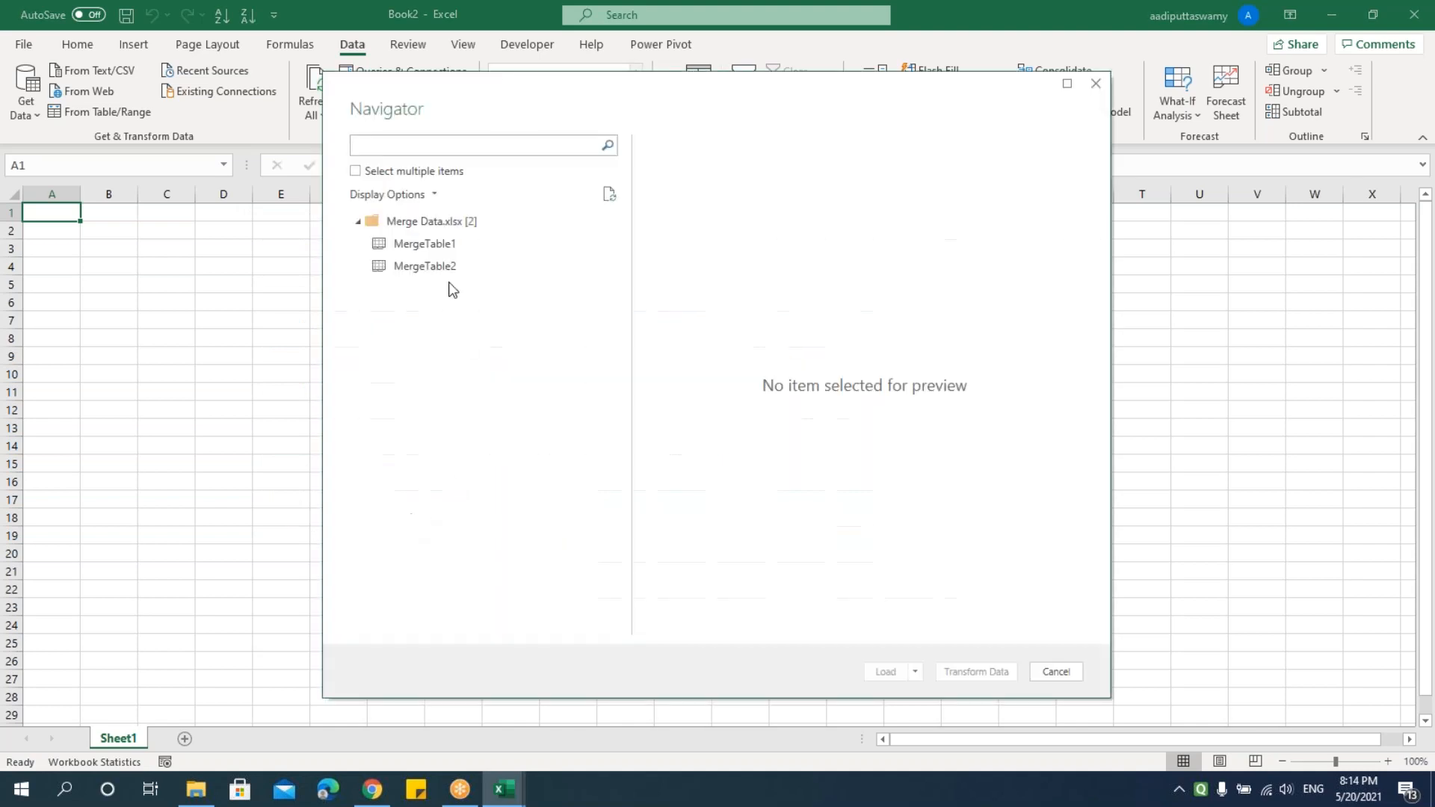
# Step: Select both MergeTable1 and MergeTable2 from the Merge Data workbook and open them for transformation in Power Query
pyautogui.click(355, 171)
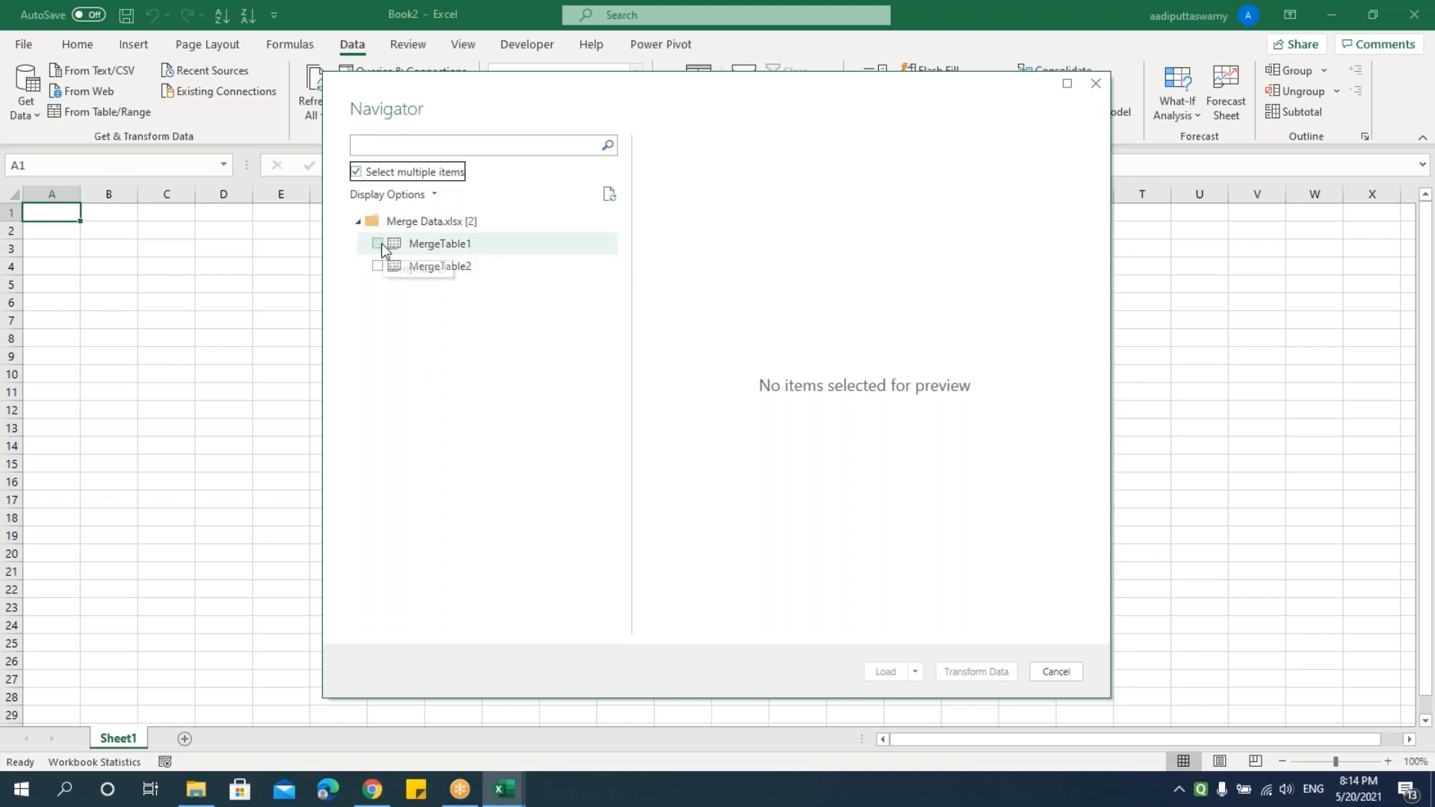
pyautogui.click(378, 244)
pyautogui.click(377, 267)
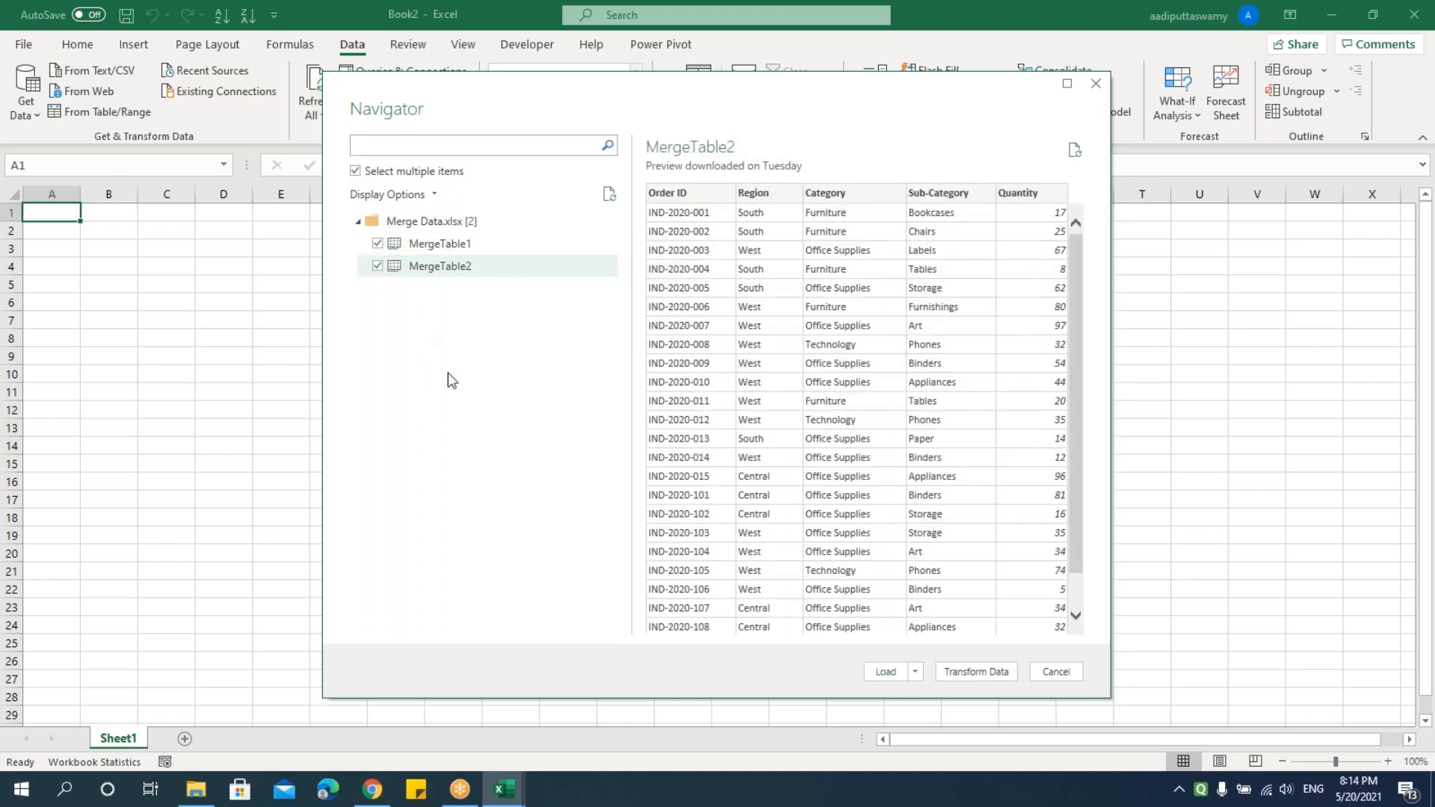
pyautogui.click(972, 672)
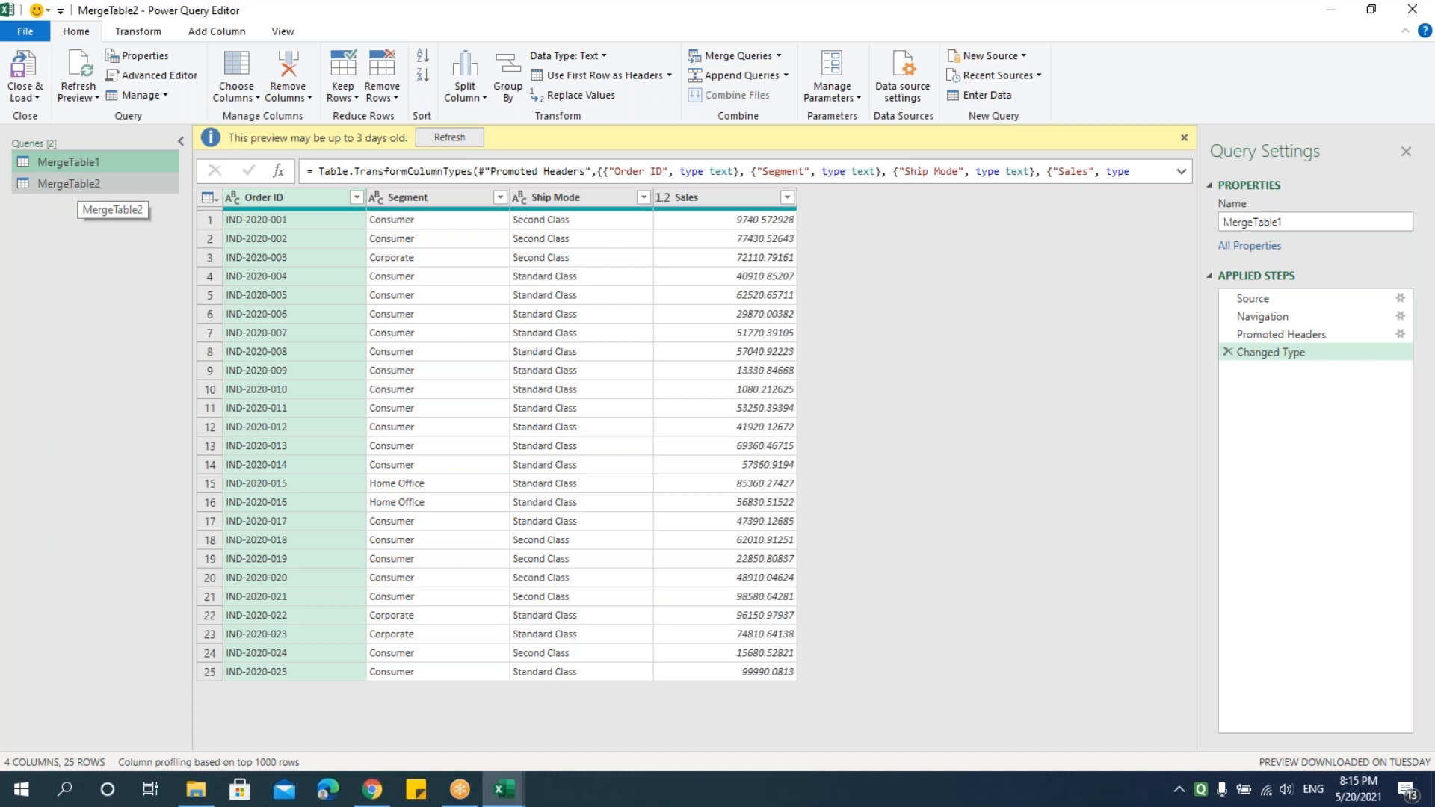
# Step: Refresh the previews of MergeTable2 and MergeTable1, and compare the Order IDs and columns of both tables
pyautogui.click(81, 186)
pyautogui.click(471, 138)
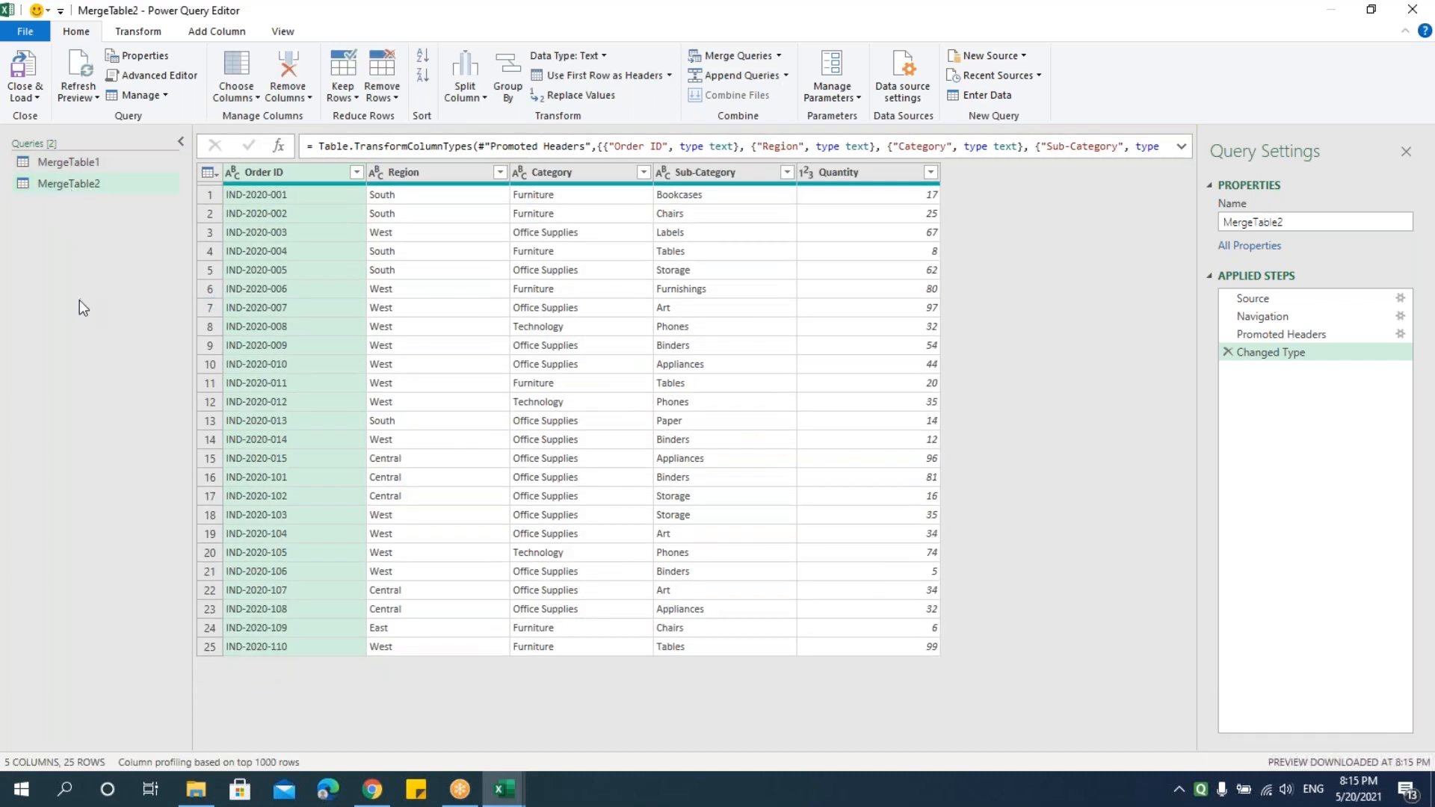
pyautogui.click(67, 163)
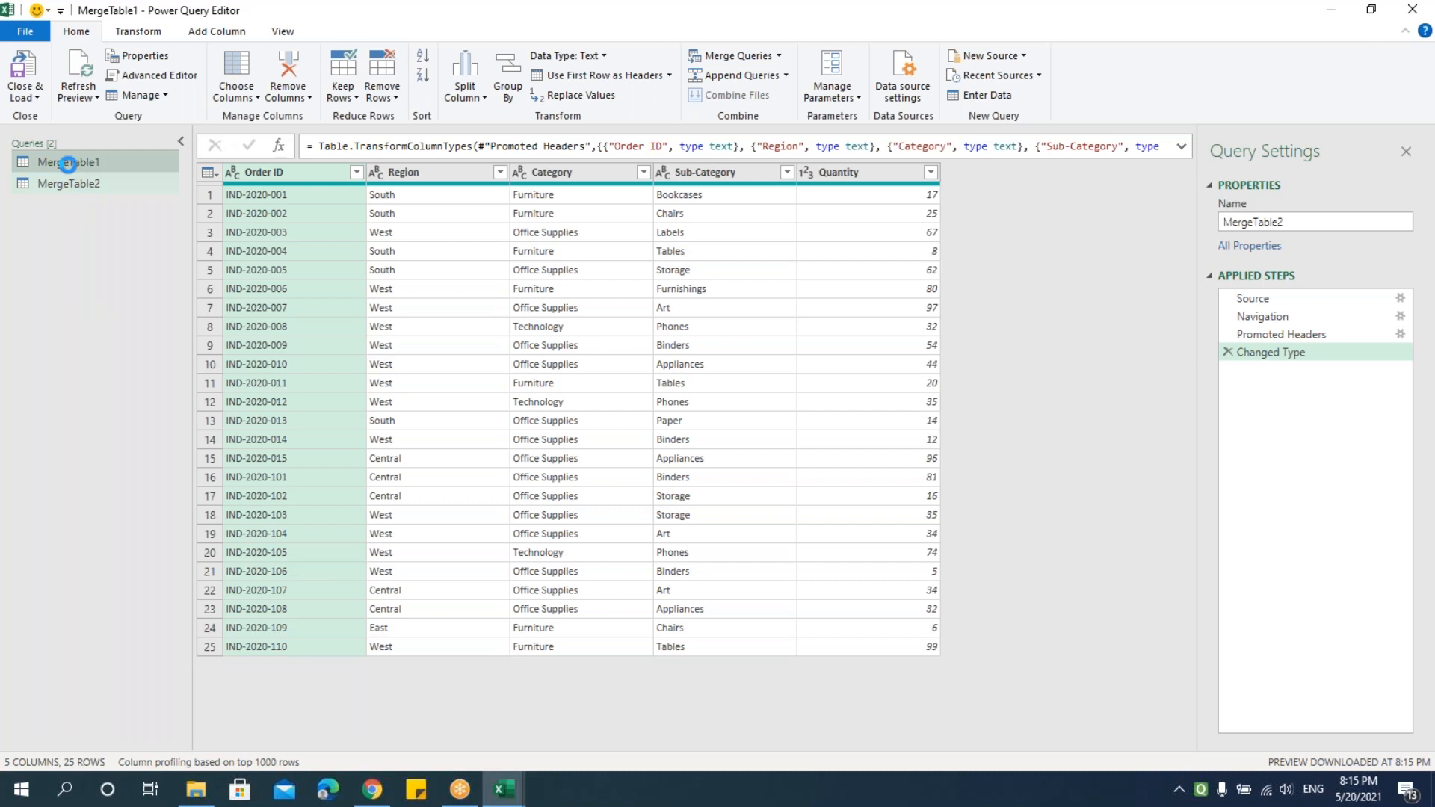
pyautogui.click(442, 137)
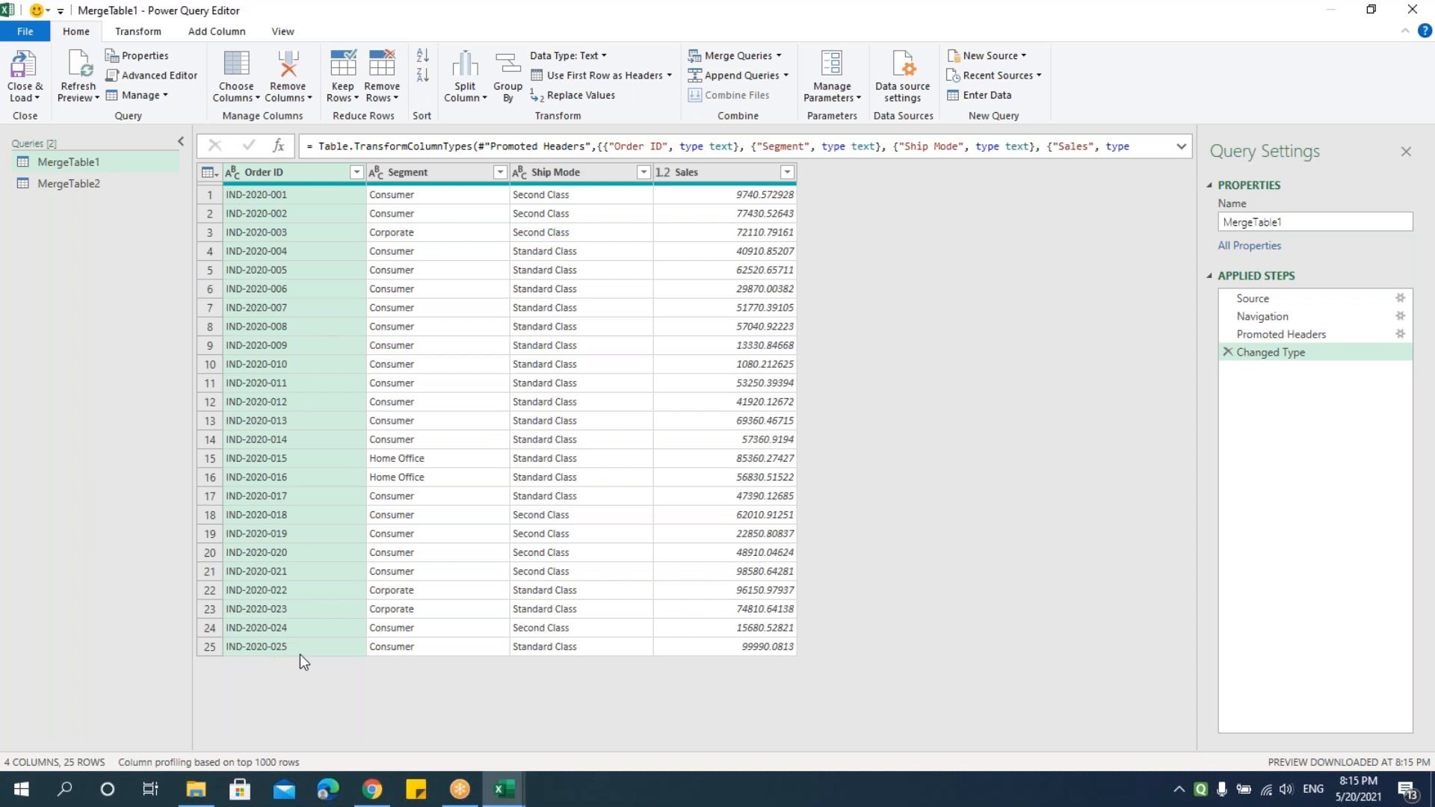
pyautogui.click(81, 191)
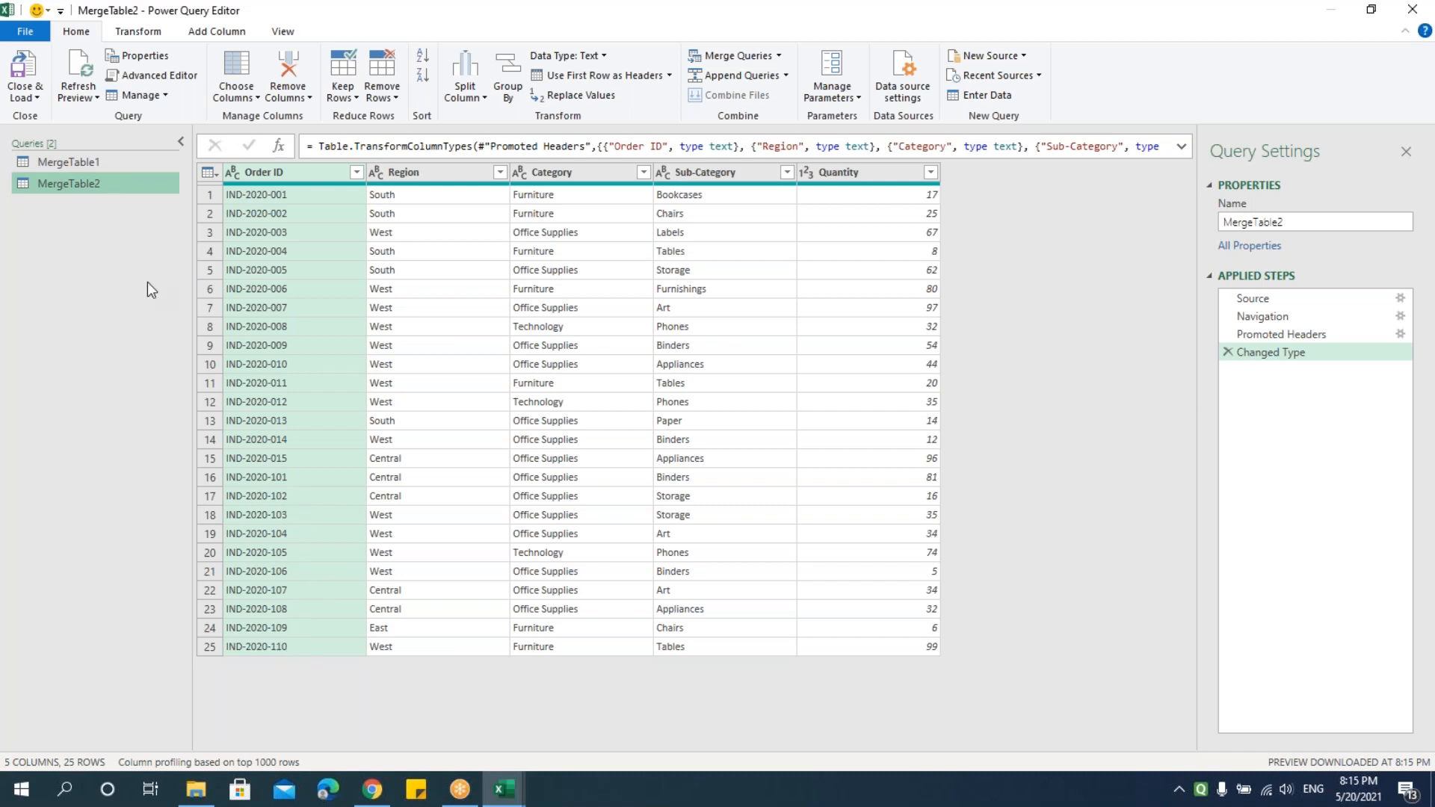
# Step: Merge MergeTable1 with MergeTable2 as a new query, matching on Order ID with an Inner (only matching rows) join
pyautogui.click(99, 163)
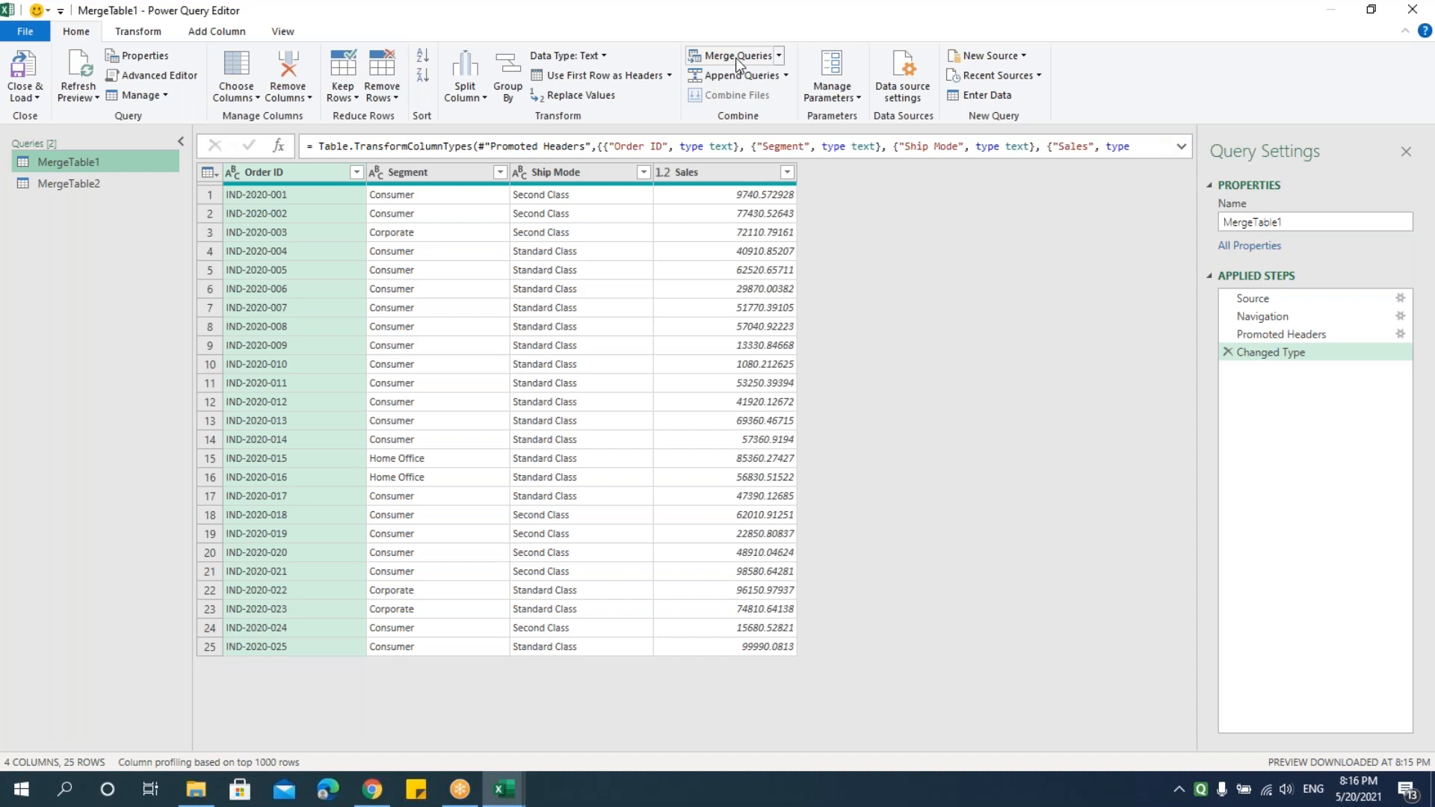
pyautogui.click(778, 56)
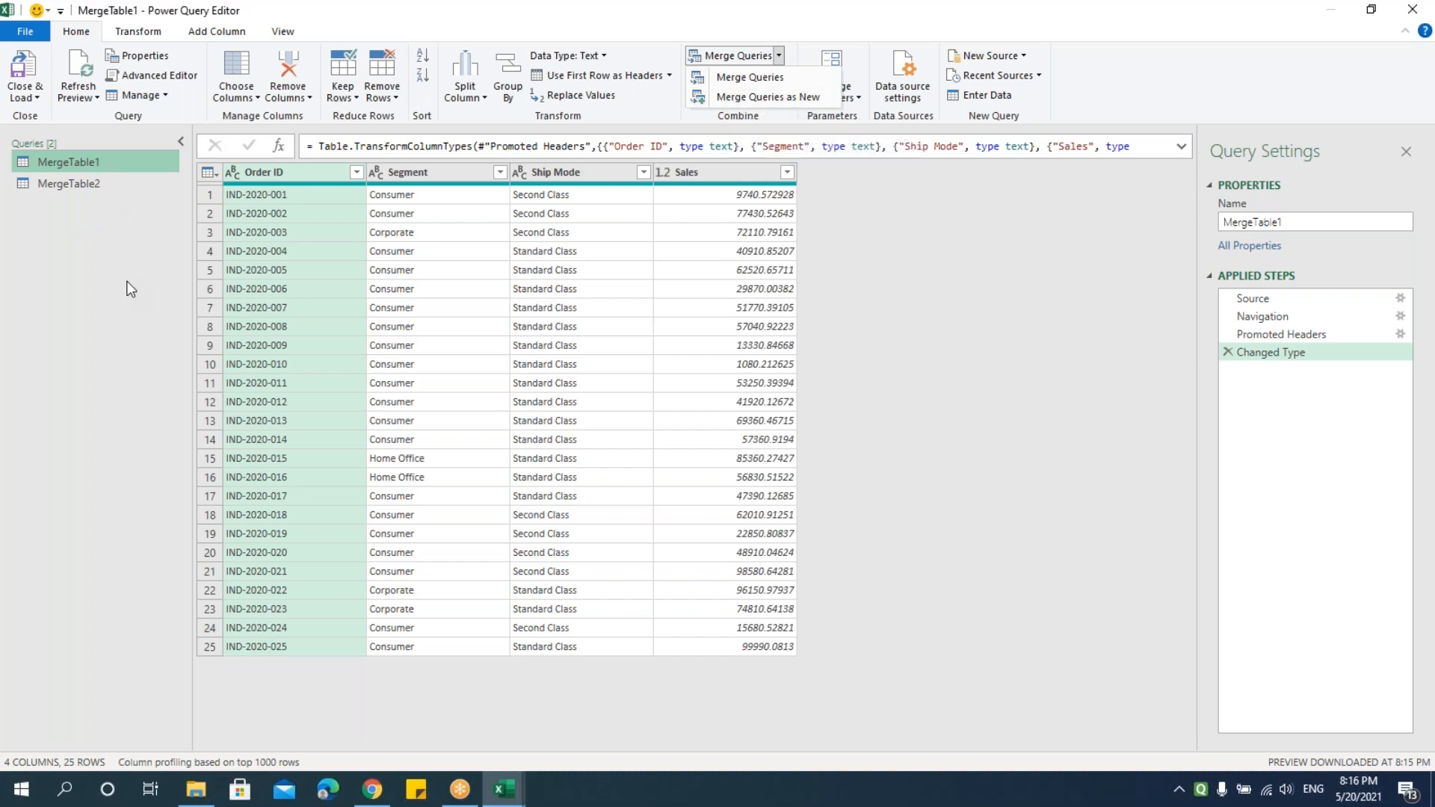
pyautogui.click(766, 98)
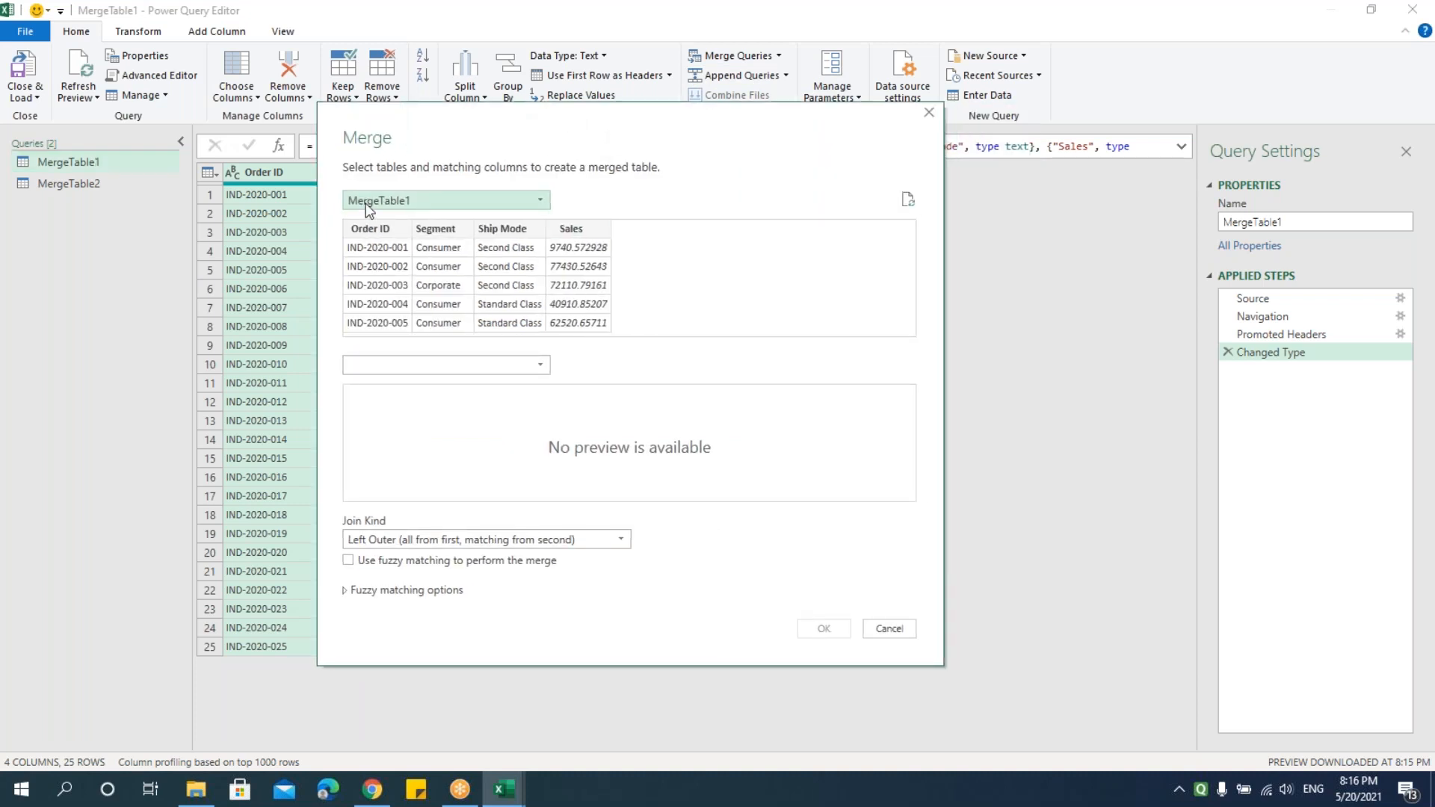
pyautogui.click(407, 365)
pyautogui.click(406, 405)
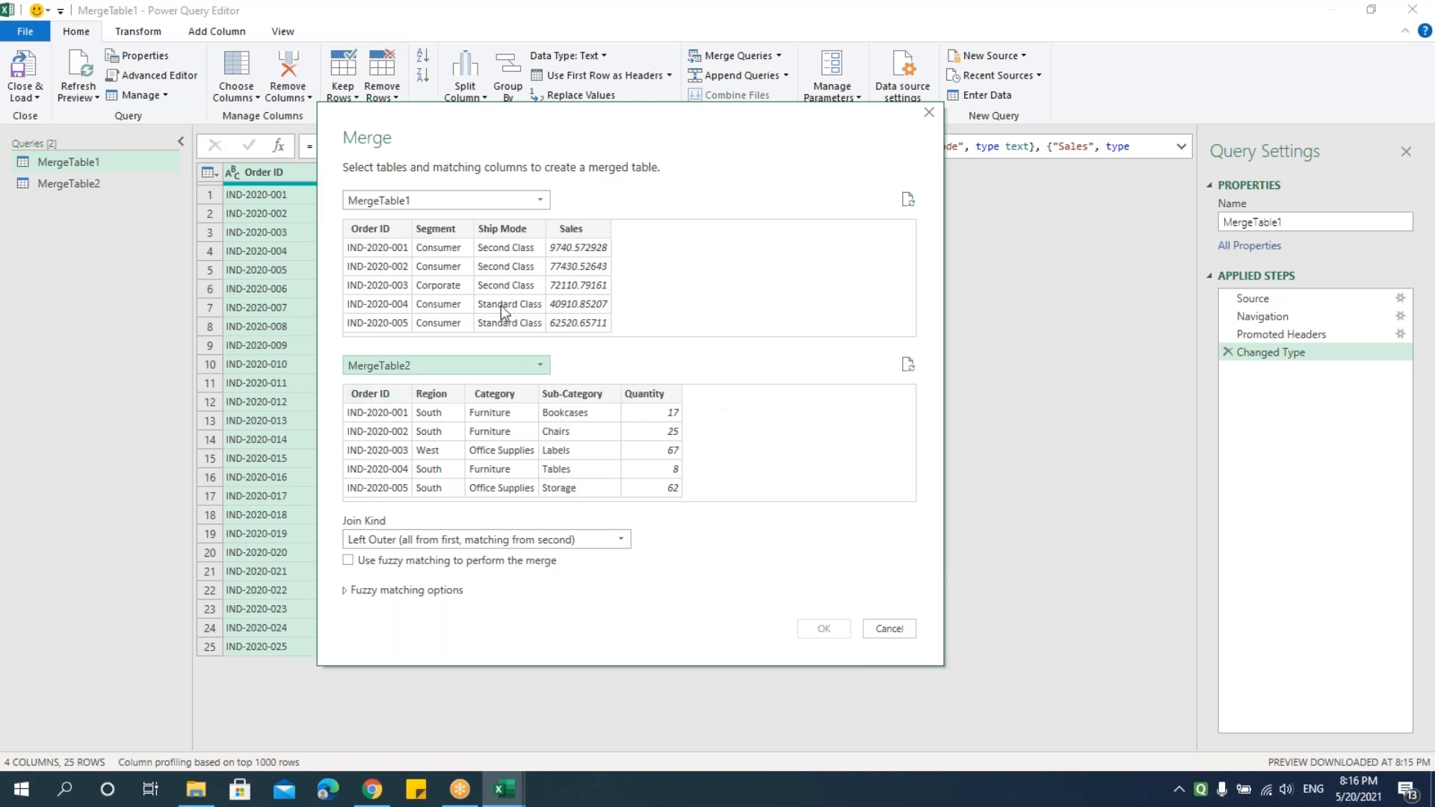
pyautogui.click(375, 232)
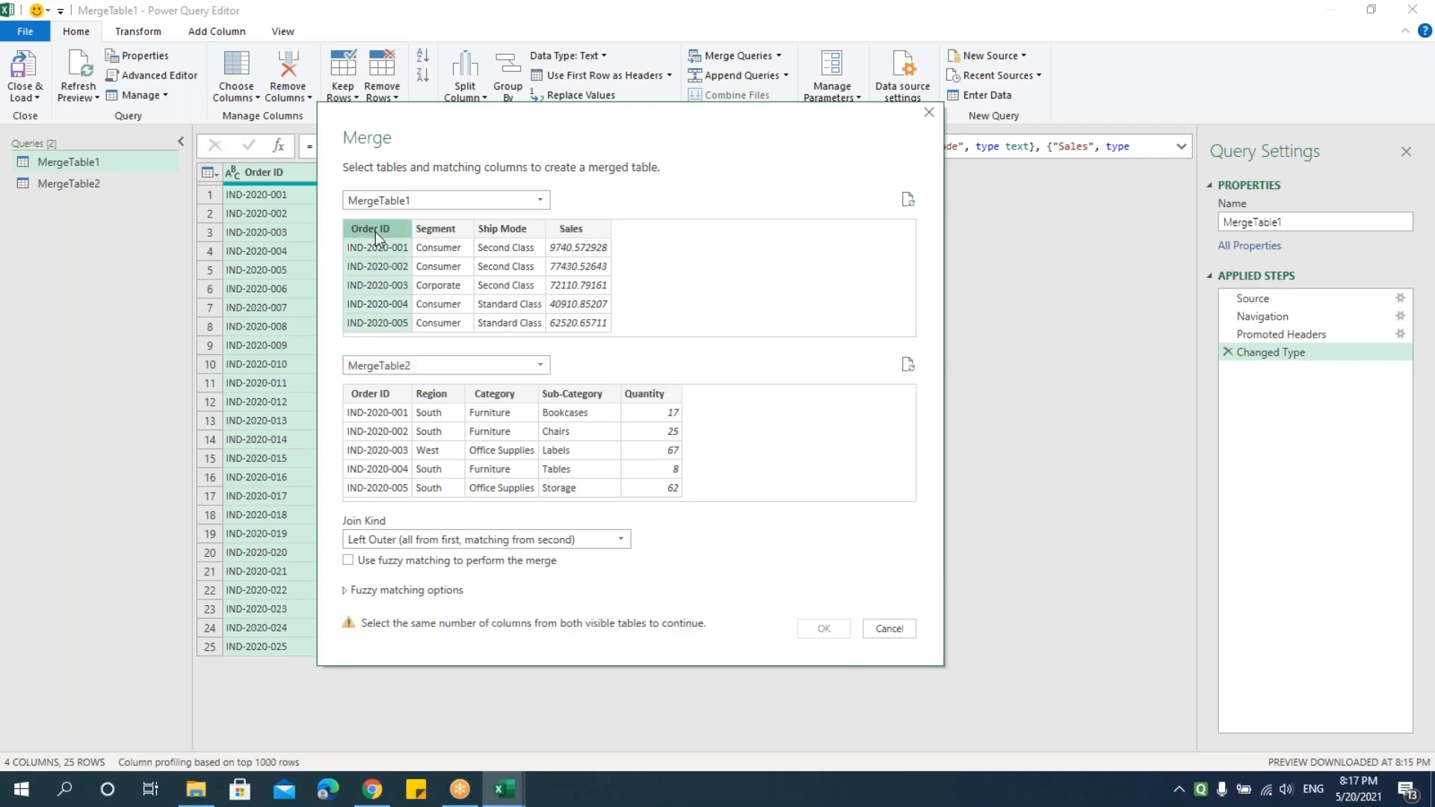
pyautogui.click(388, 397)
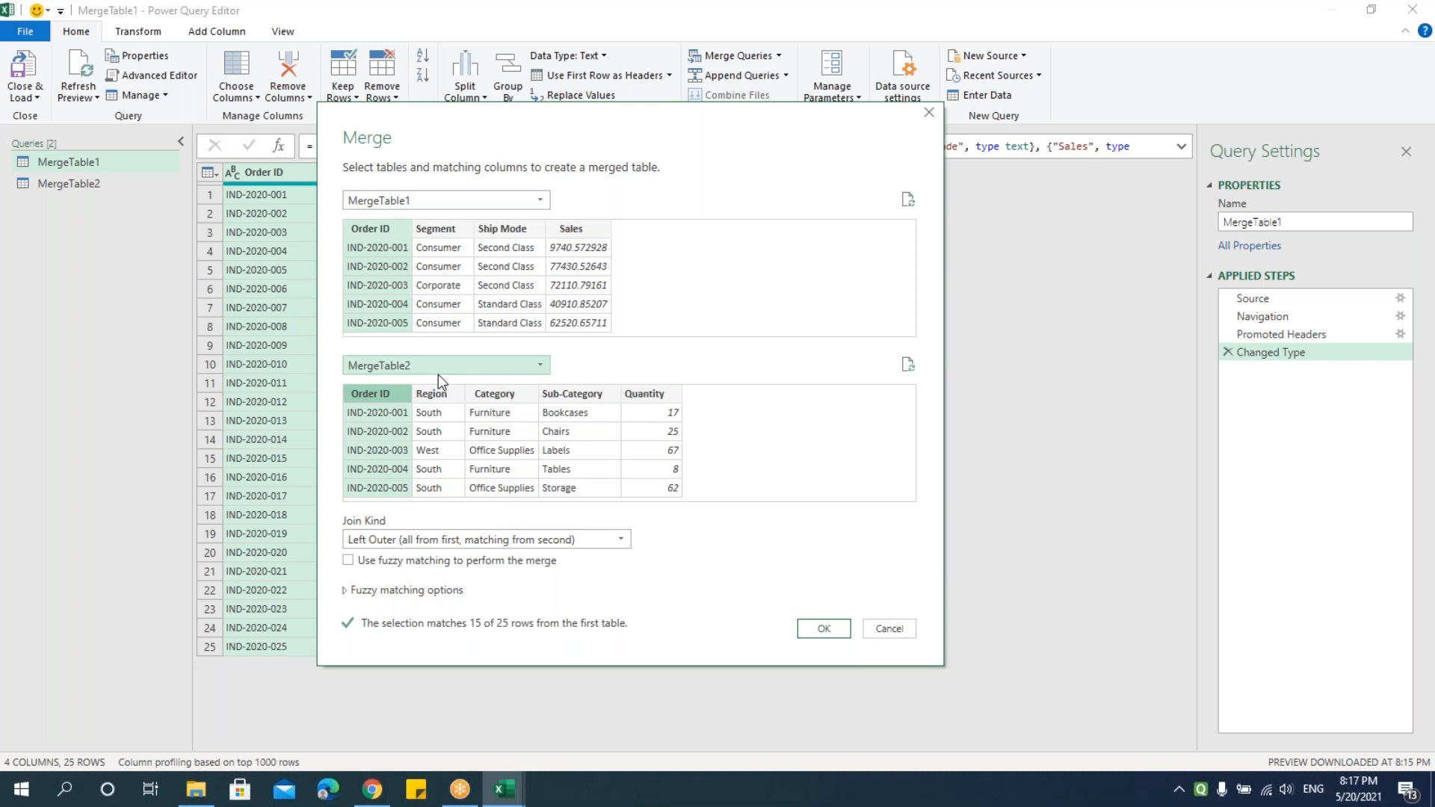
pyautogui.click(456, 535)
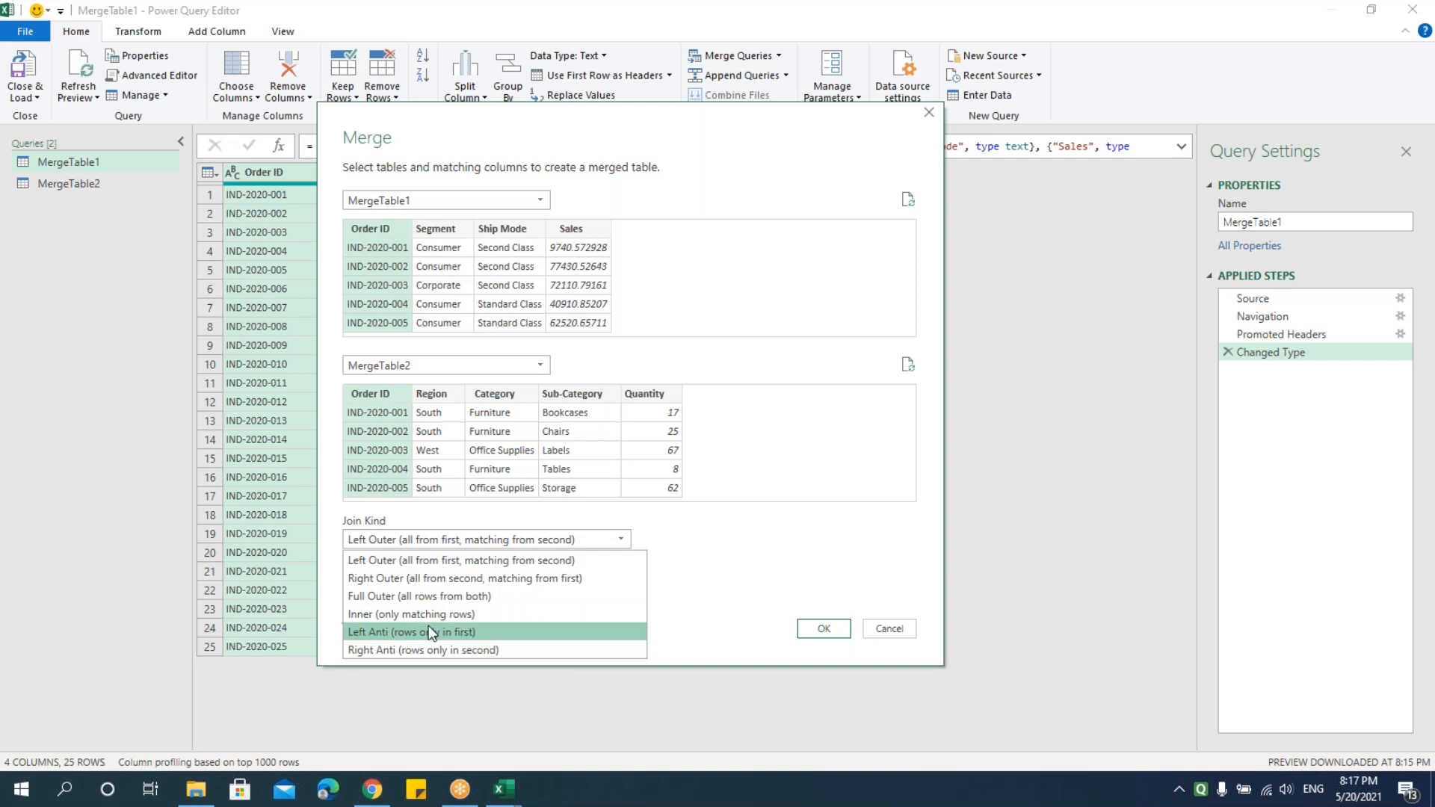
pyautogui.click(361, 617)
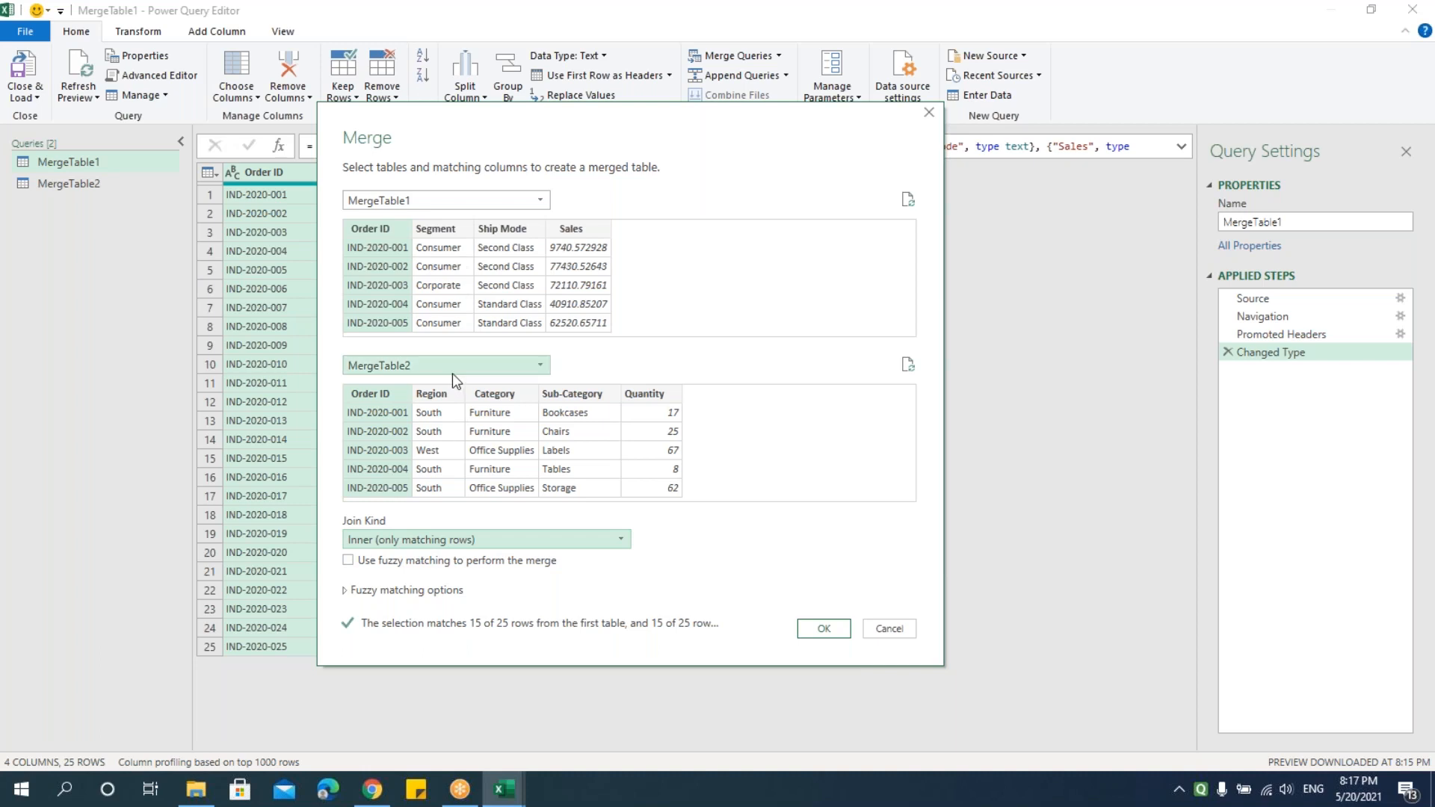
pyautogui.click(821, 629)
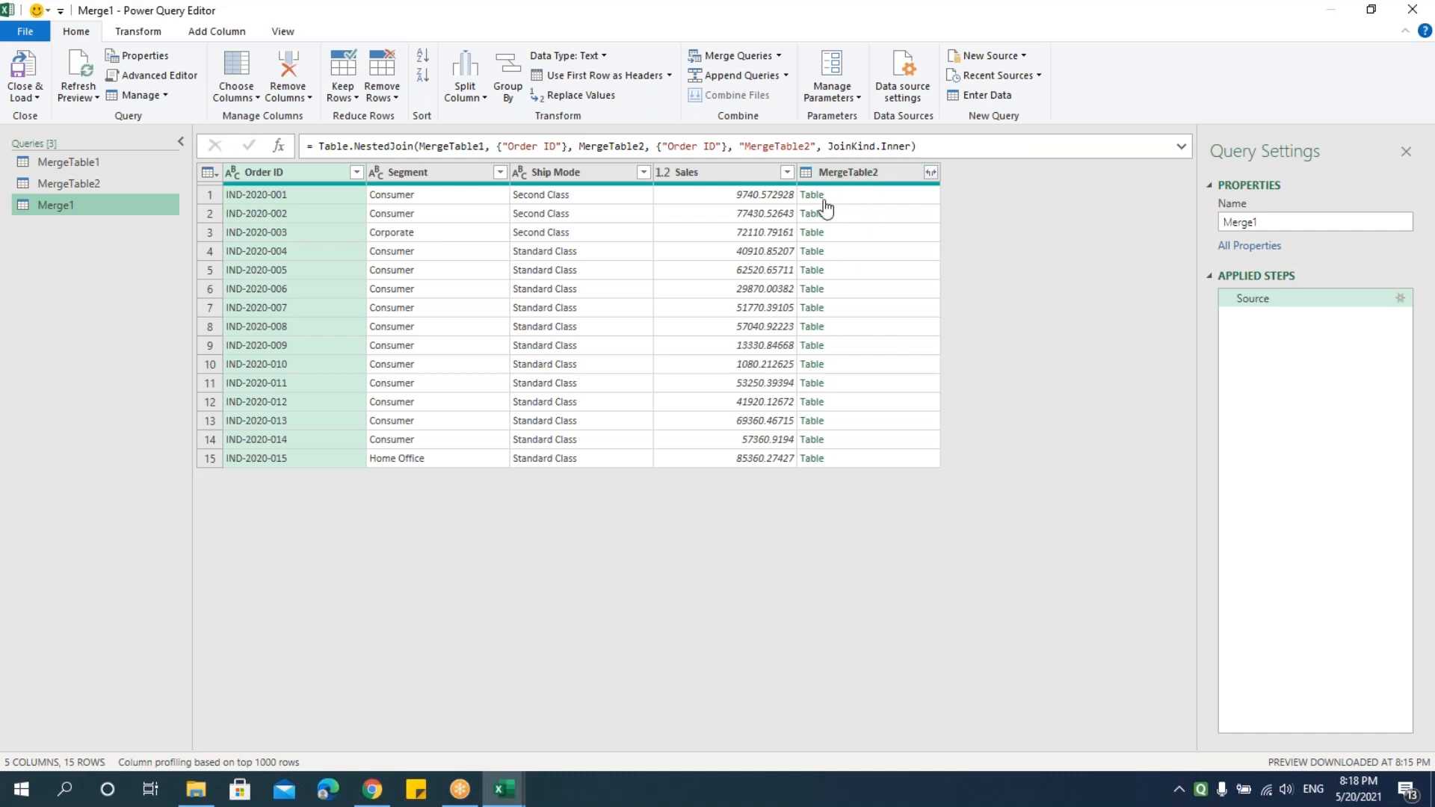
# Step: Expand all columns of MergeTable2 in the inner-join query, keeping the original column name as prefix
pyautogui.click(931, 174)
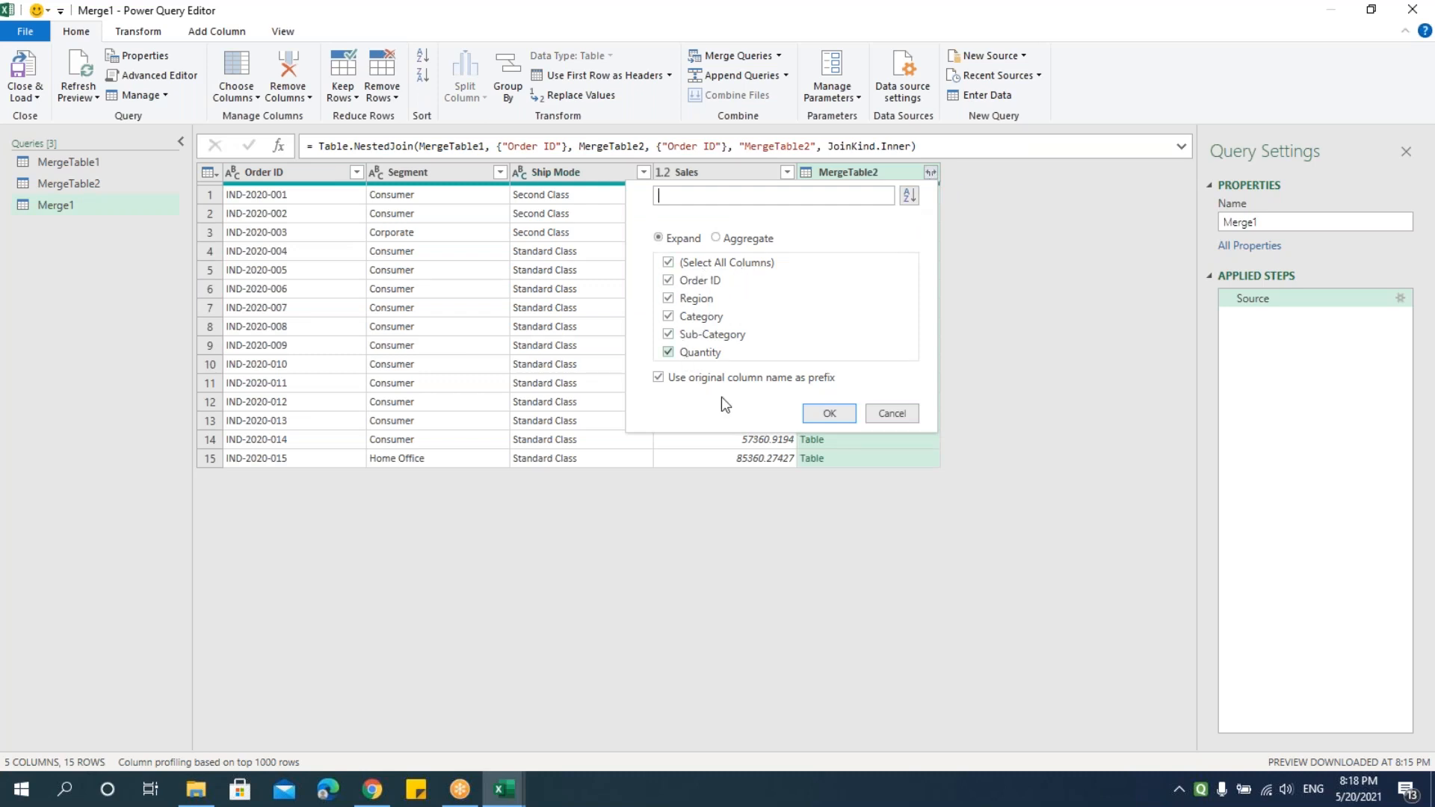
pyautogui.click(830, 414)
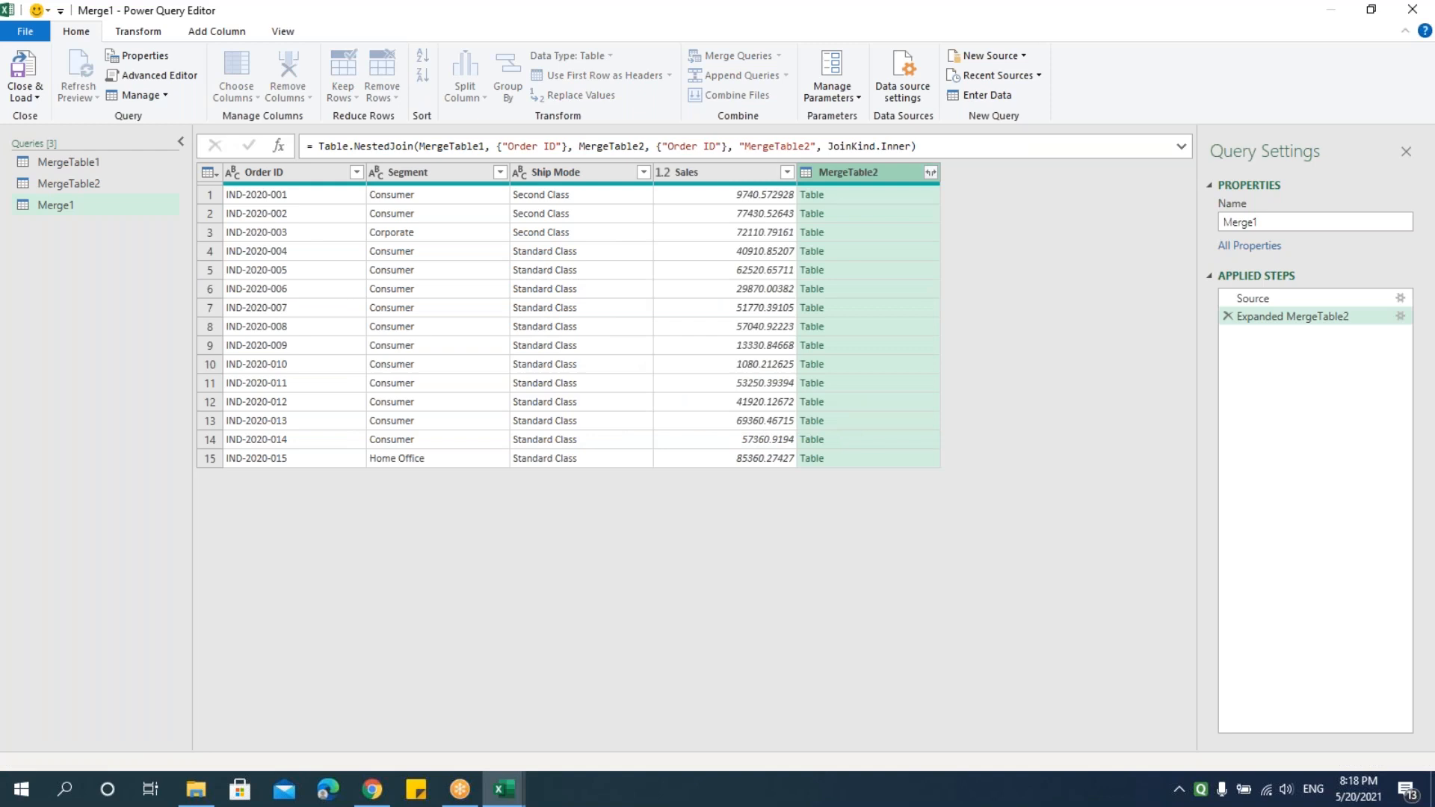
pyautogui.moveTo(846, 746); pyautogui.dragTo(655, 752)
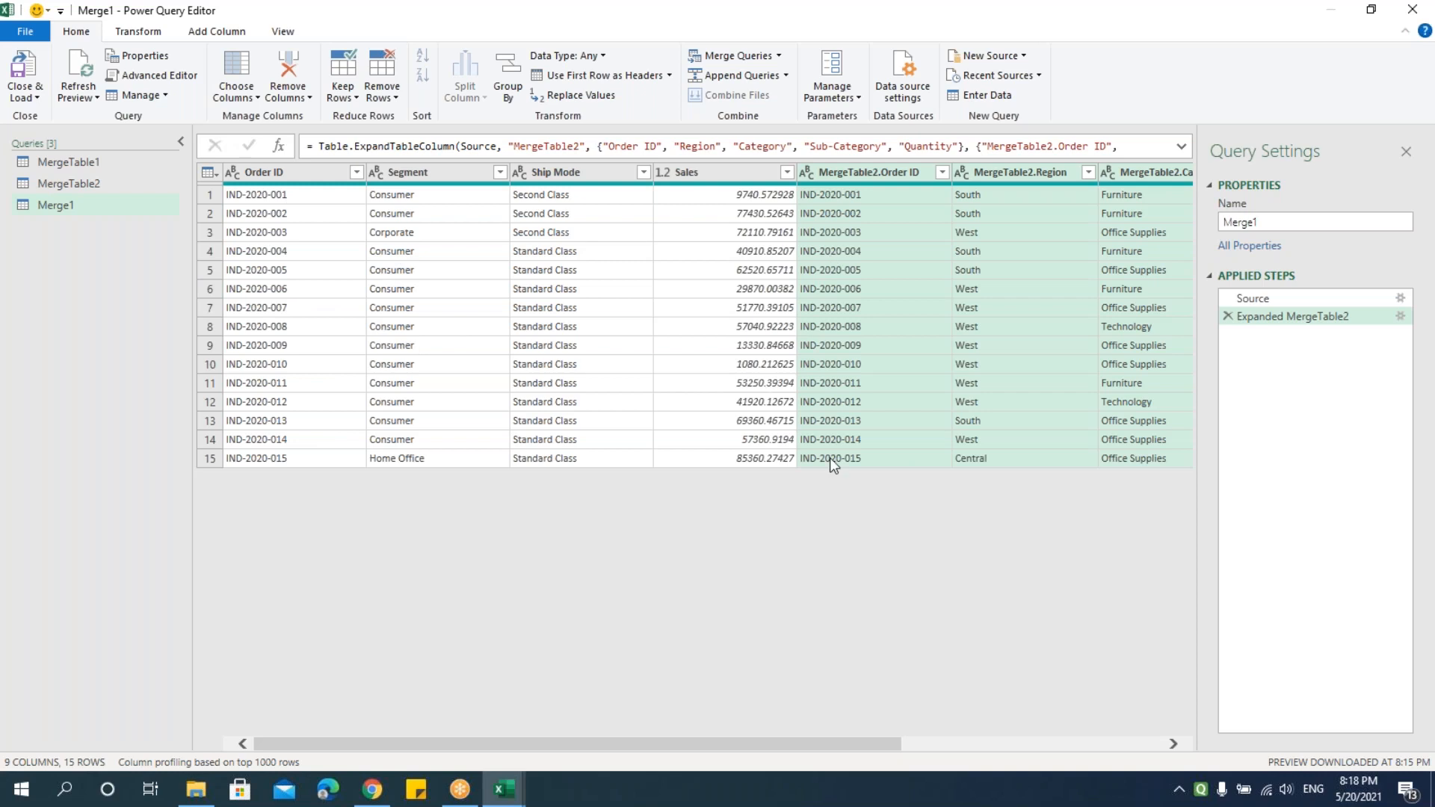
# Step: Rename the Merge1 query as Inner
pyautogui.doubleClick(85, 200)
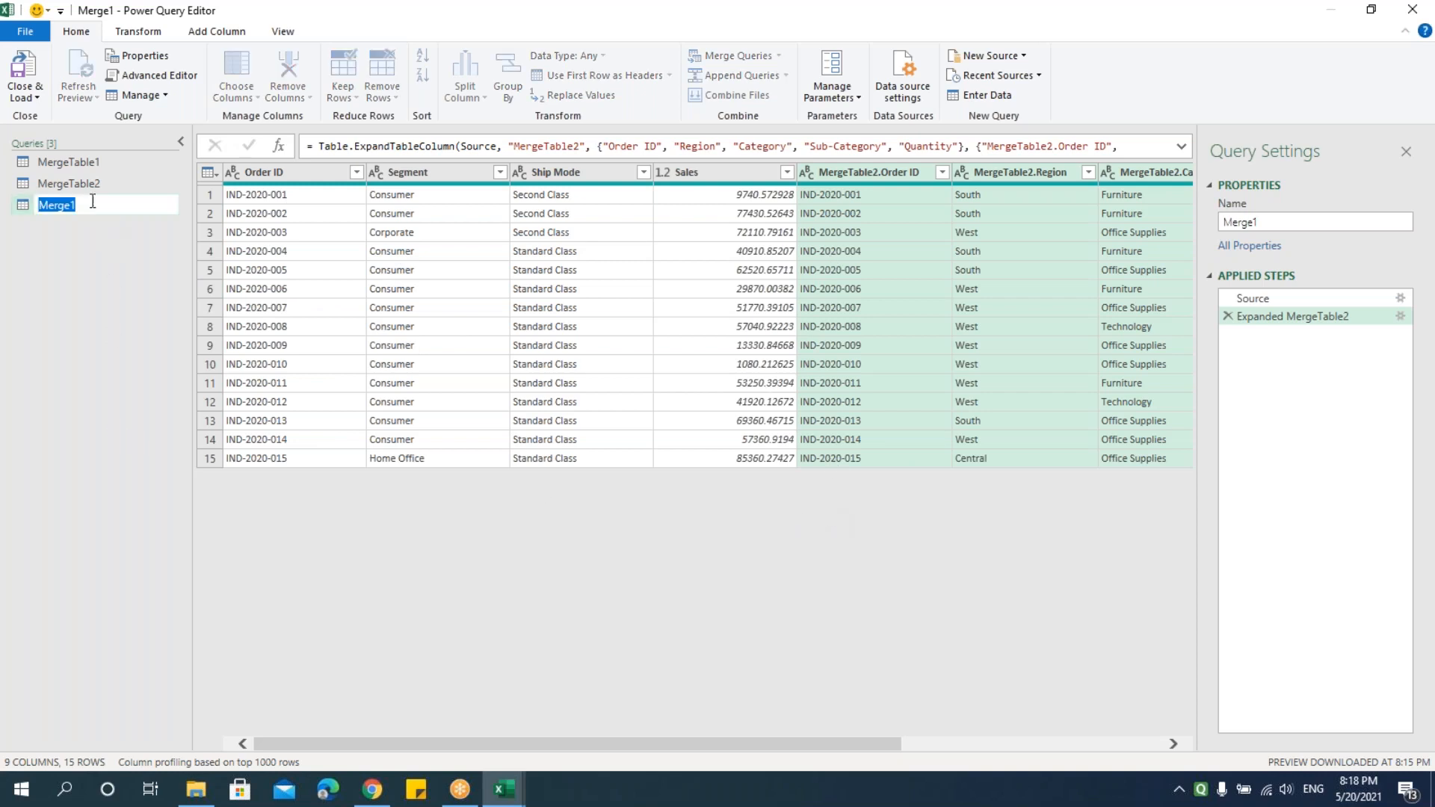
pyautogui.write('Inner')
pyautogui.press('Return')
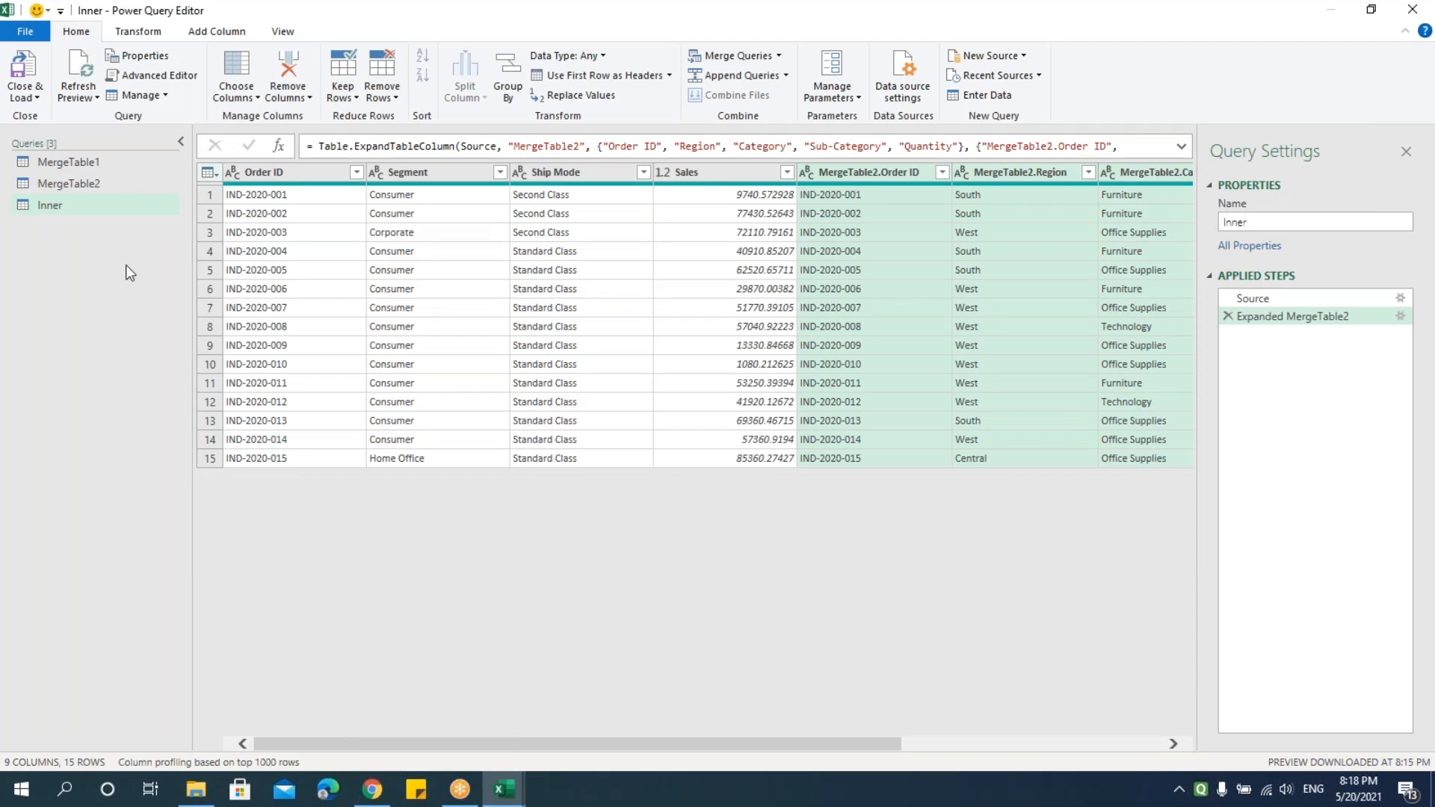
# Step: Set up another merge as a new query, with MergeTable1 first and MergeTable2 second, matched on Order ID
pyautogui.click(781, 57)
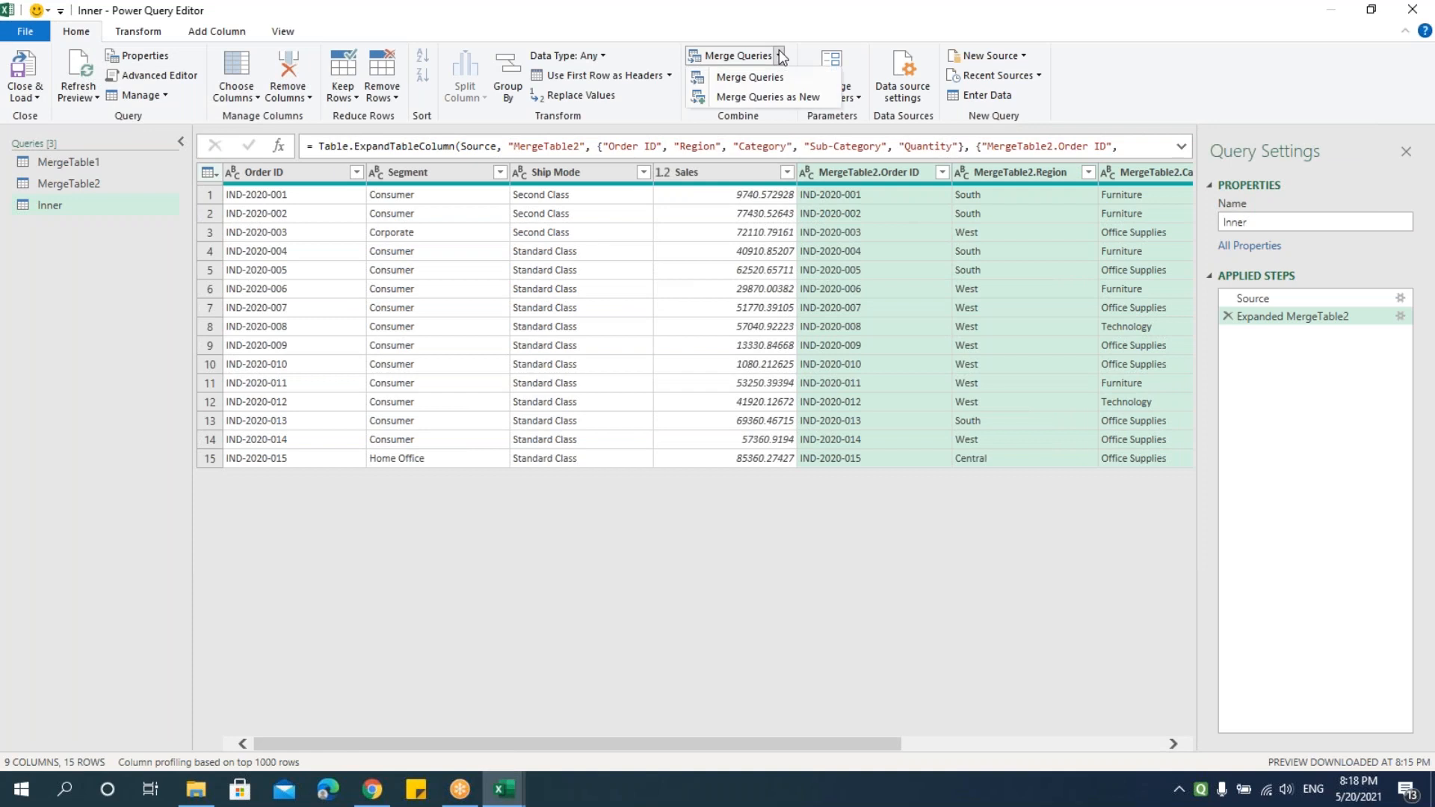
pyautogui.click(789, 98)
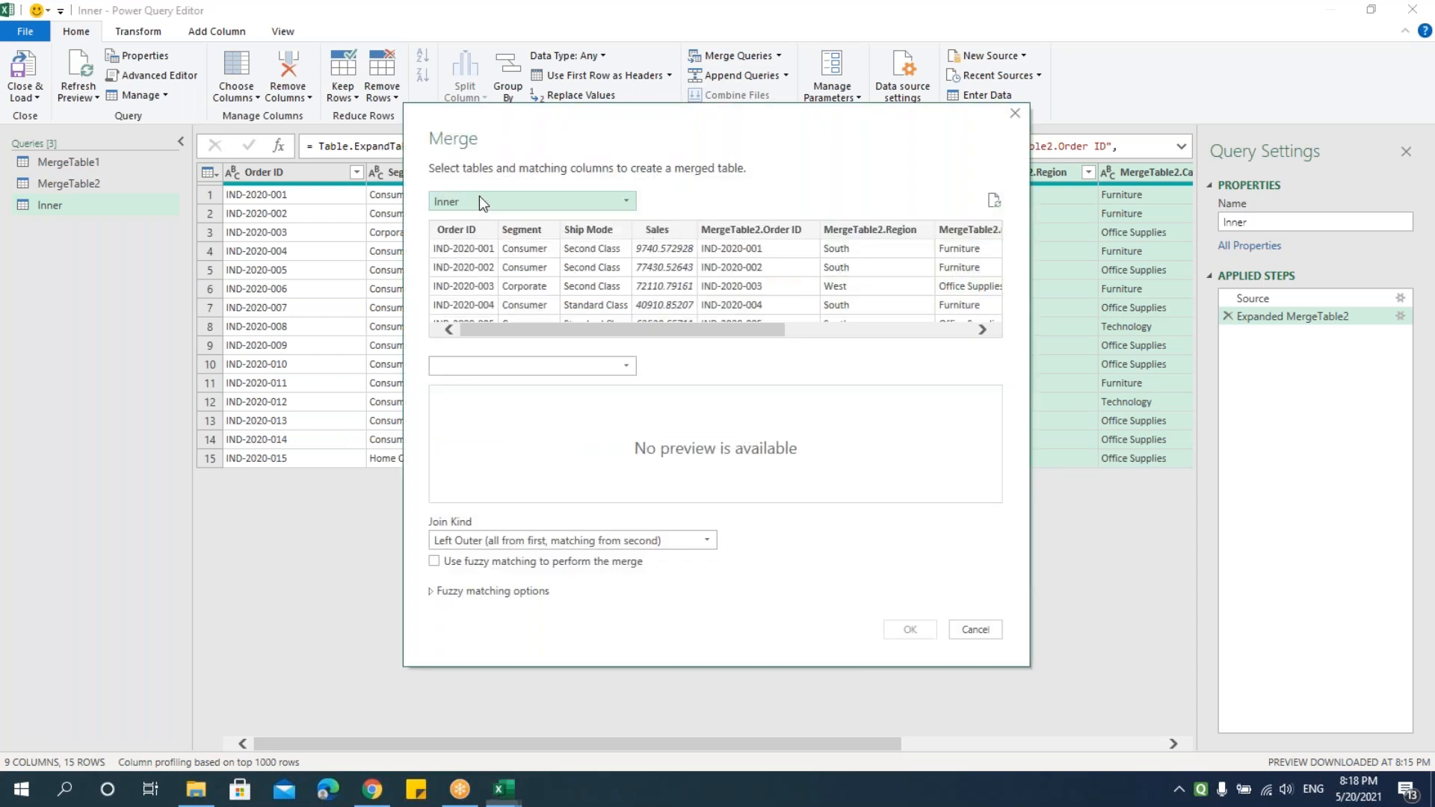
pyautogui.click(624, 202)
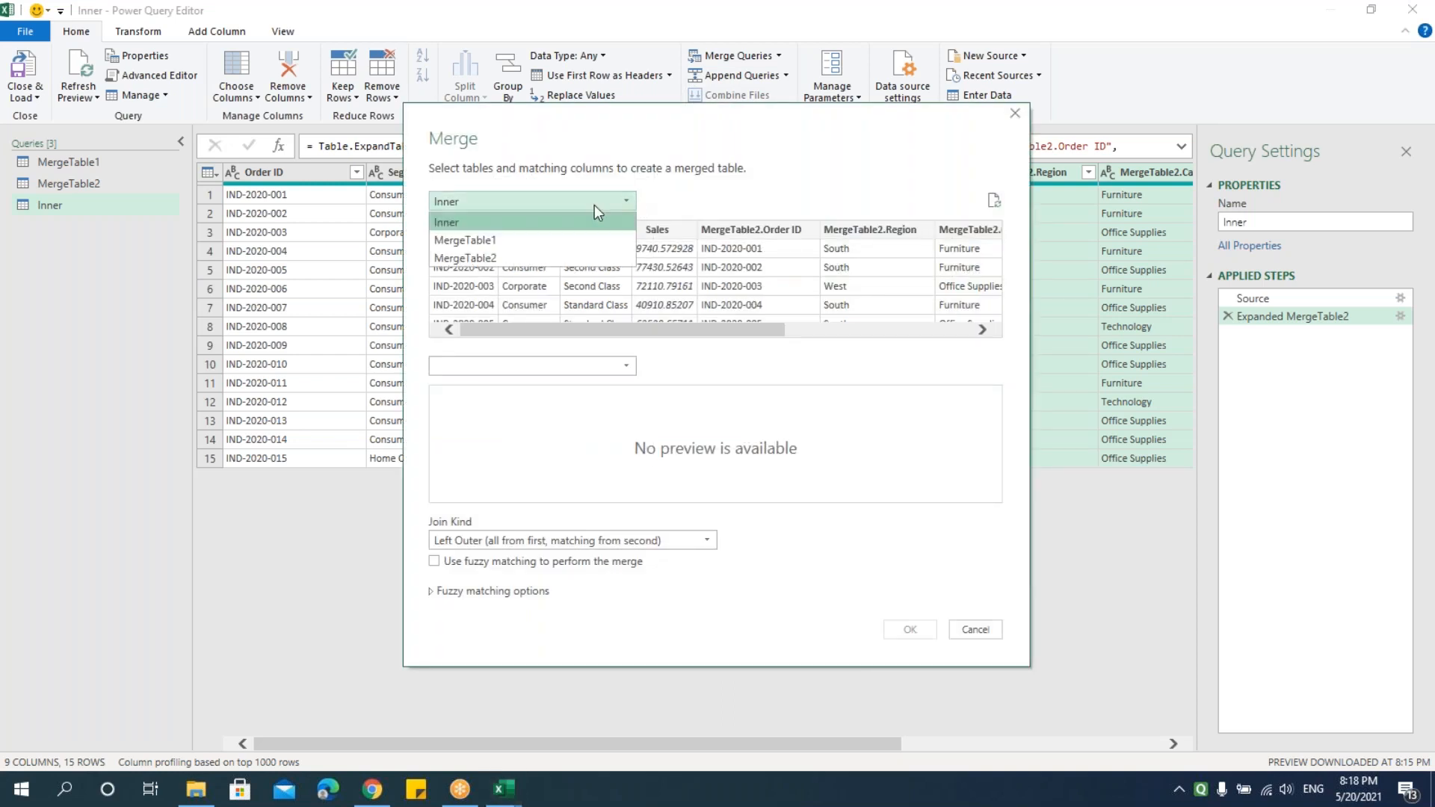
pyautogui.click(515, 239)
pyautogui.click(599, 366)
pyautogui.click(493, 425)
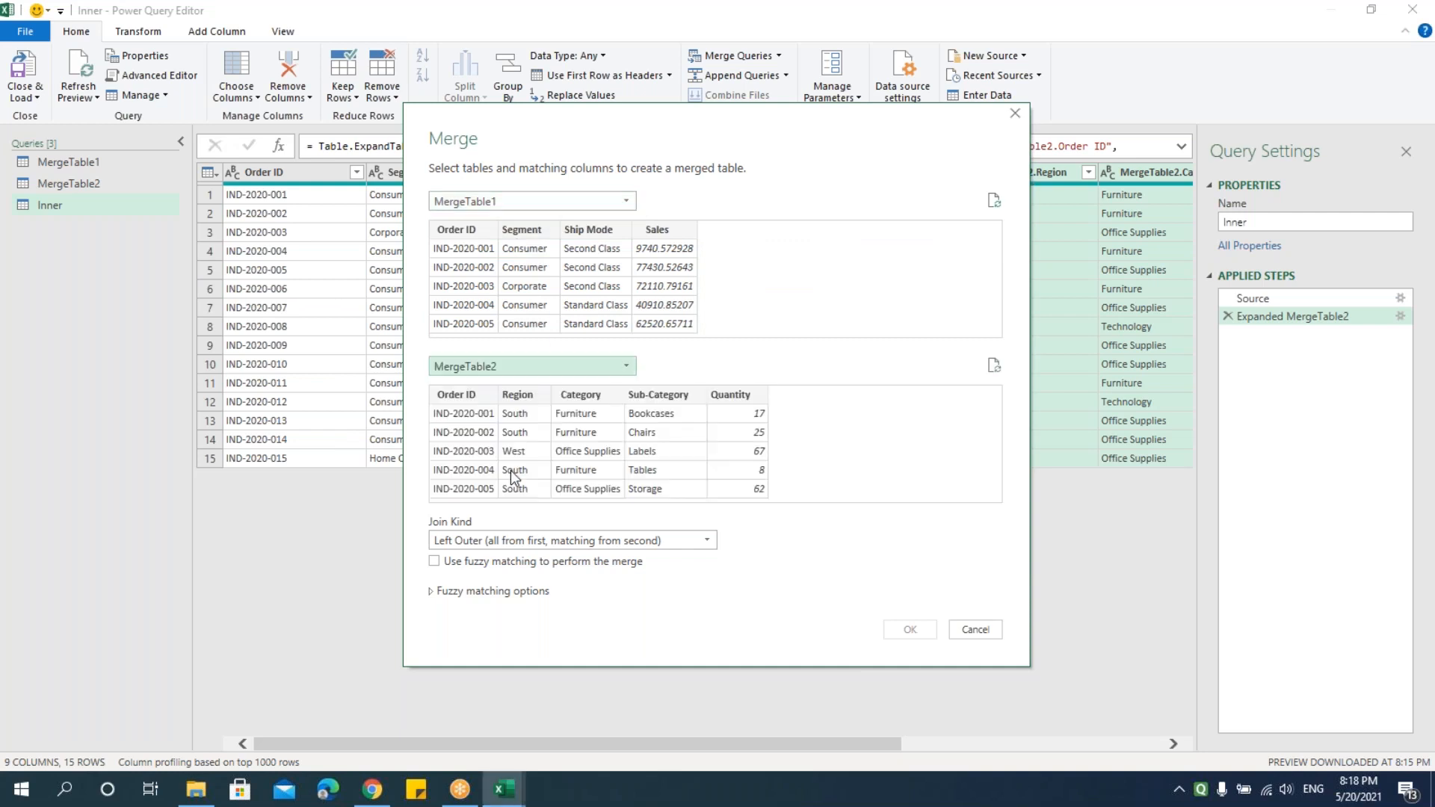
pyautogui.click(459, 229)
pyautogui.click(467, 407)
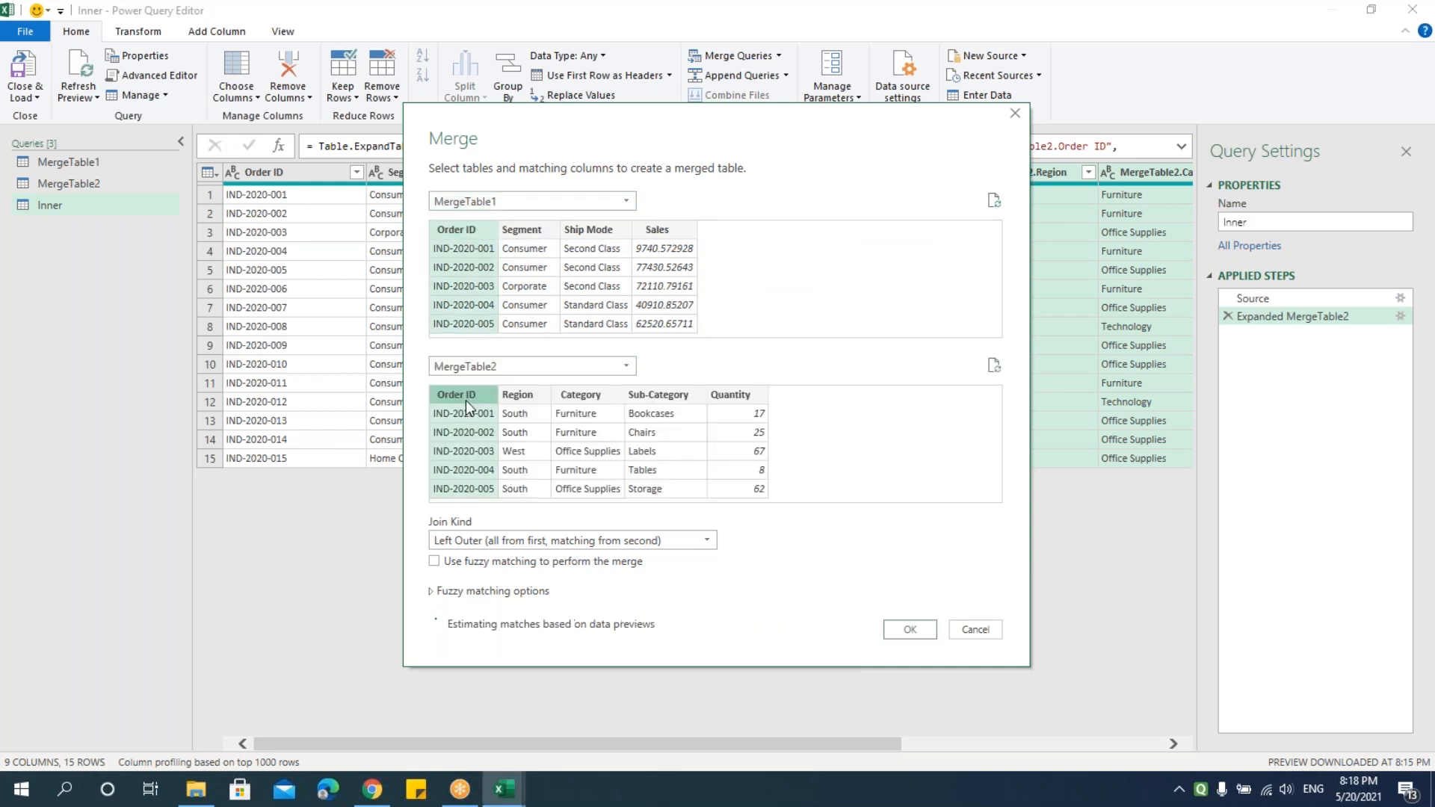
# Step: Create the merge with a Left Outer (all from first, matching from second) join, and expand all its MergeTable2 columns
pyautogui.click(546, 538)
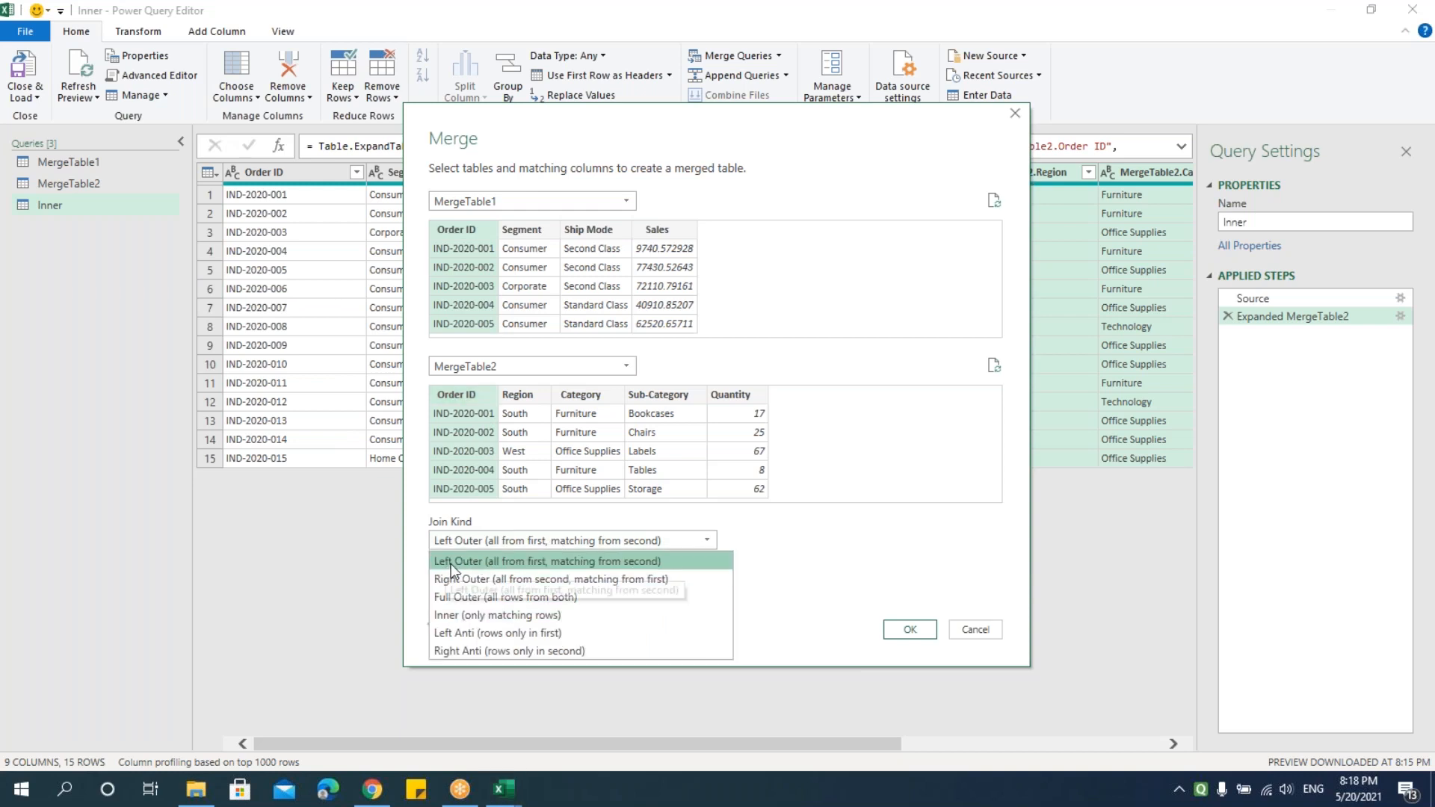
pyautogui.click(451, 563)
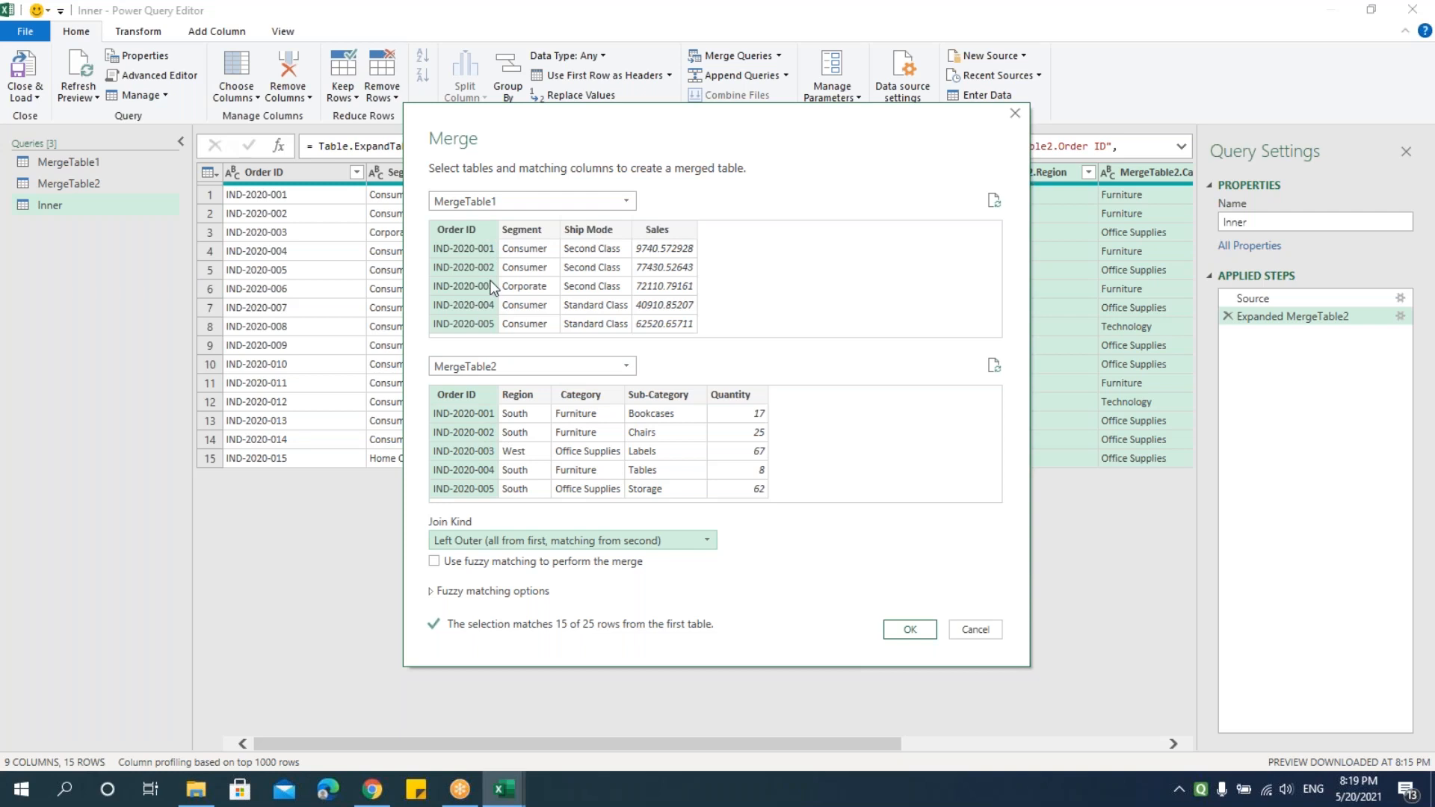
pyautogui.click(900, 631)
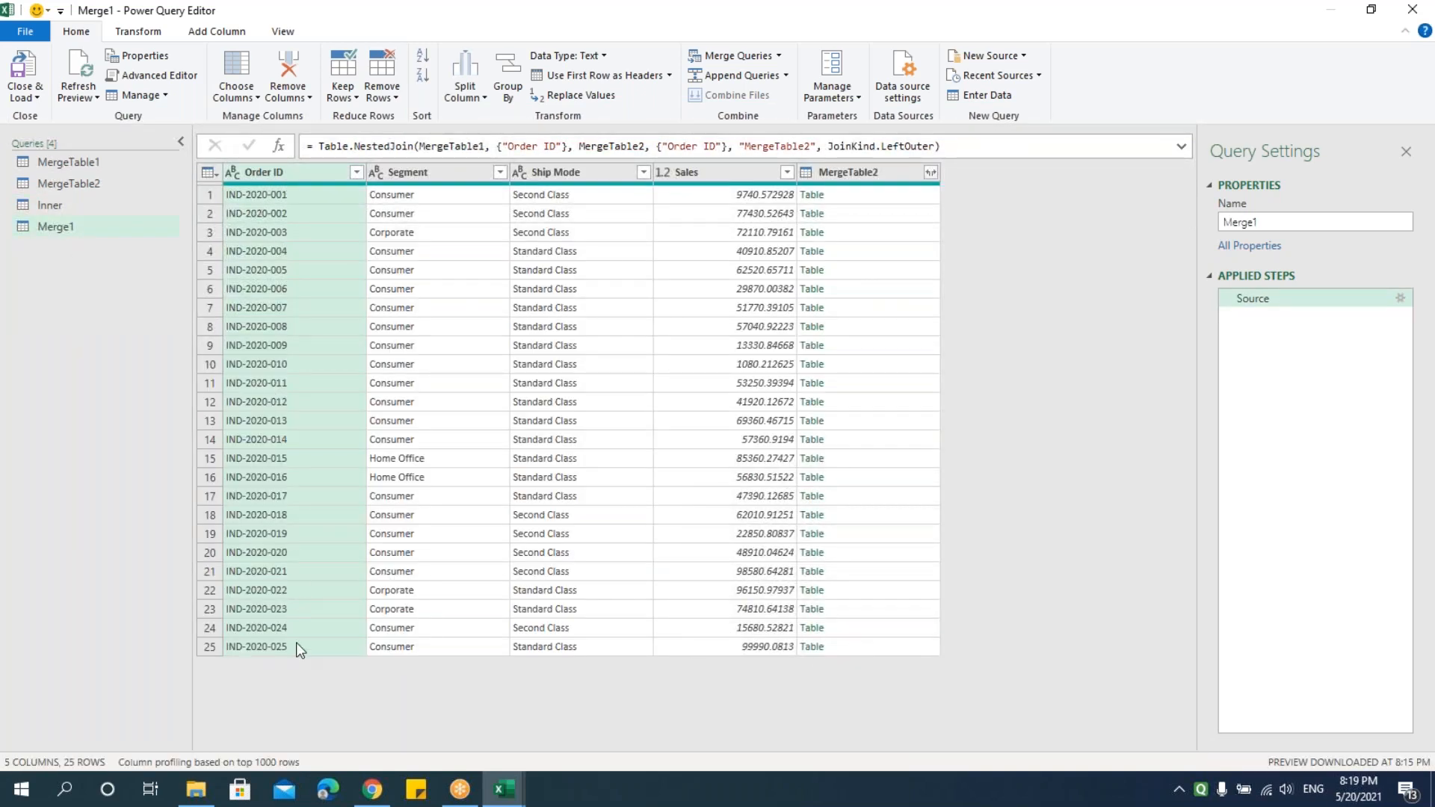
pyautogui.click(931, 172)
pyautogui.click(829, 413)
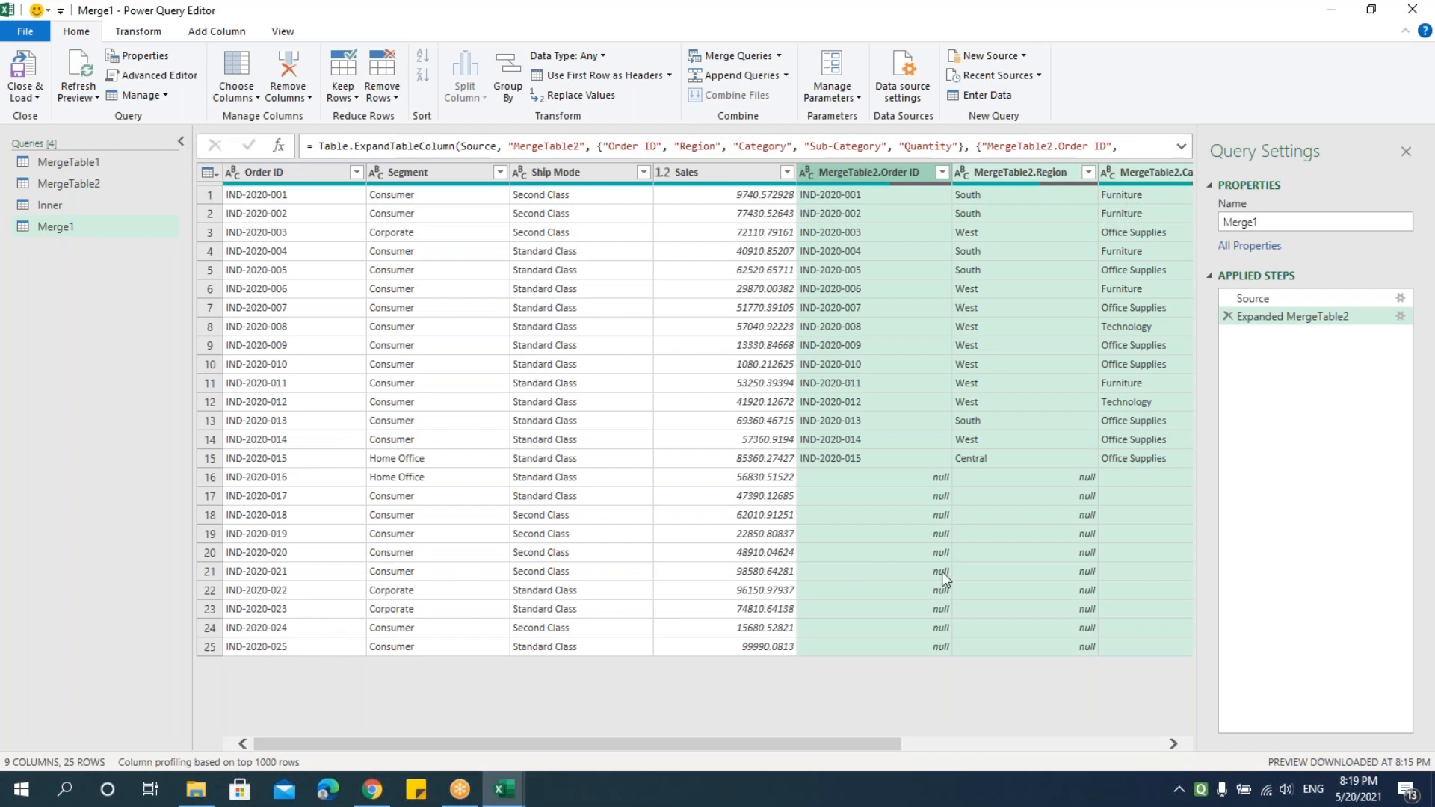
# Step: Check the remaining expanded columns of the left-outer merge, and rename the Merge1 query as Left Join
pyautogui.moveTo(838, 740); pyautogui.dragTo(1169, 739)
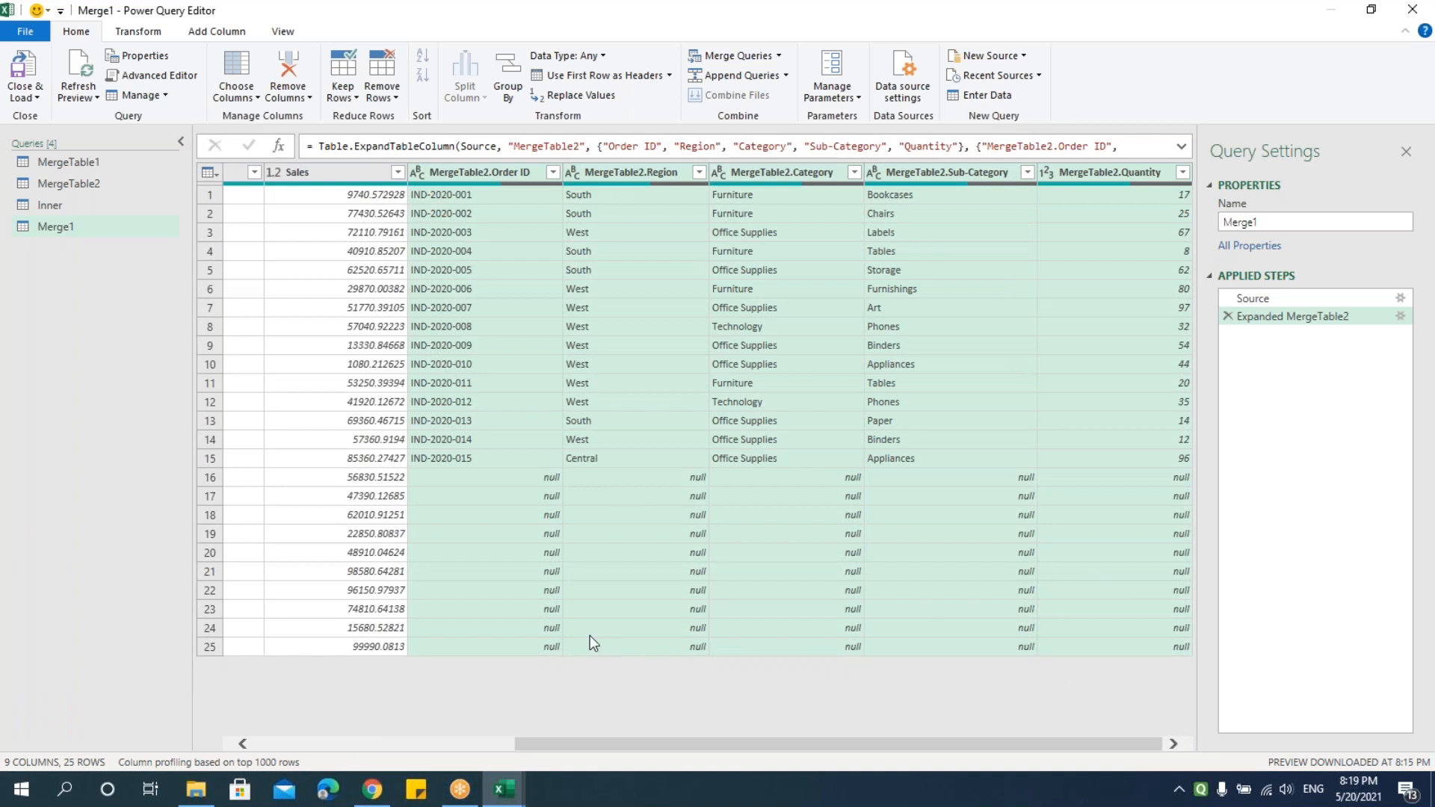
pyautogui.doubleClick(70, 223)
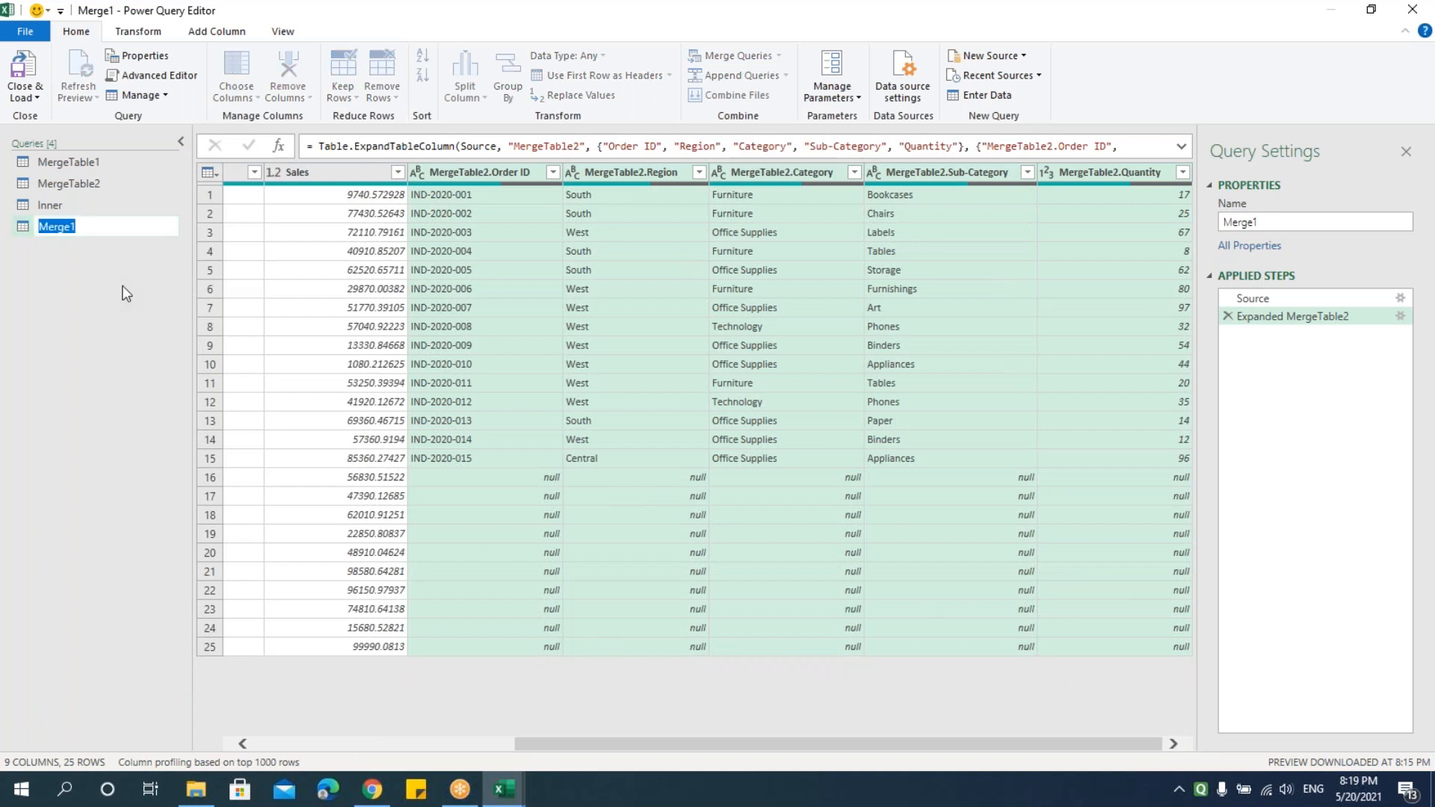
pyautogui.write('Left Join')
pyautogui.press('Return')
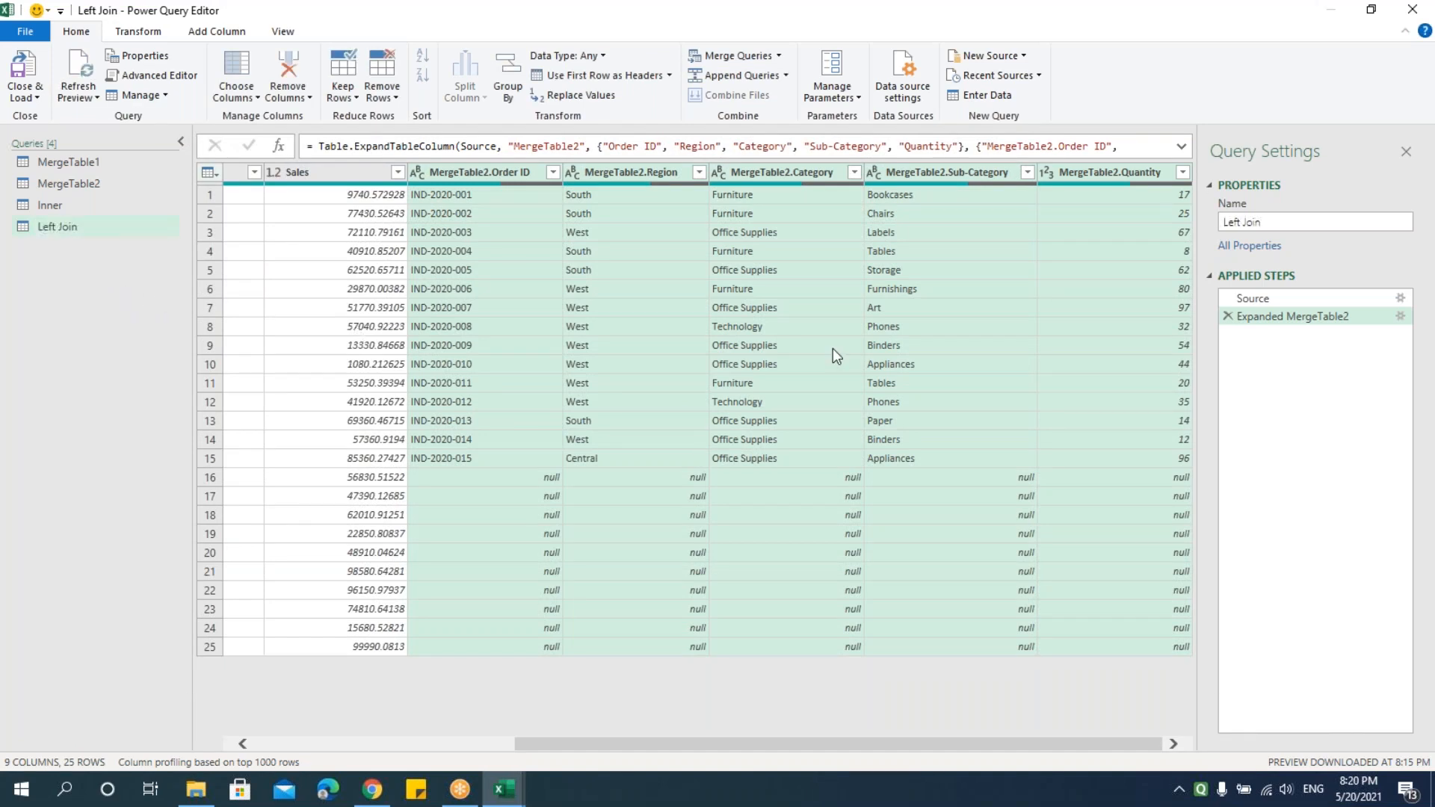
# Step: Merge MergeTable1 with MergeTable2 on Order ID as a new query, using a Right Outer (all from second, matching from first) join
pyautogui.click(781, 56)
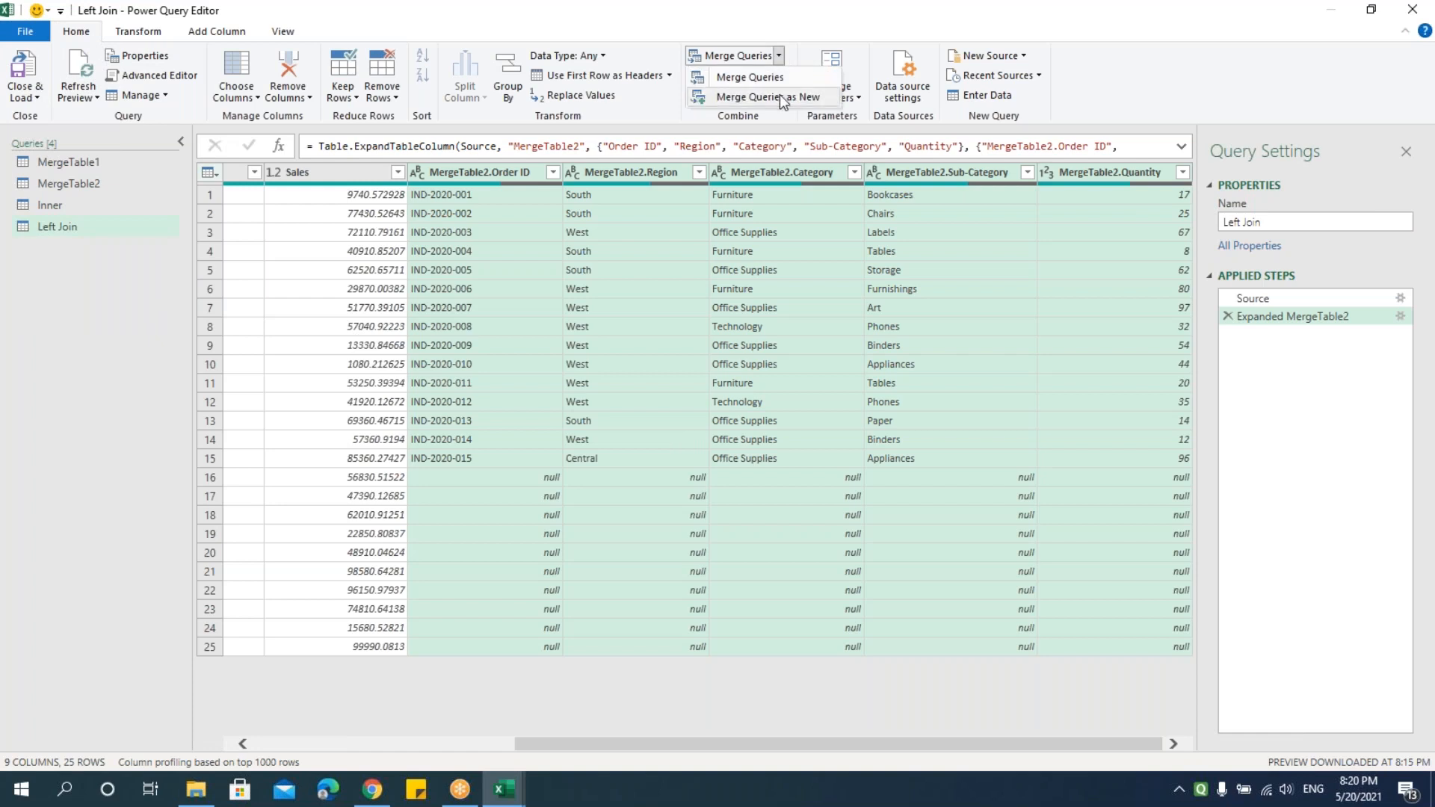
pyautogui.click(774, 96)
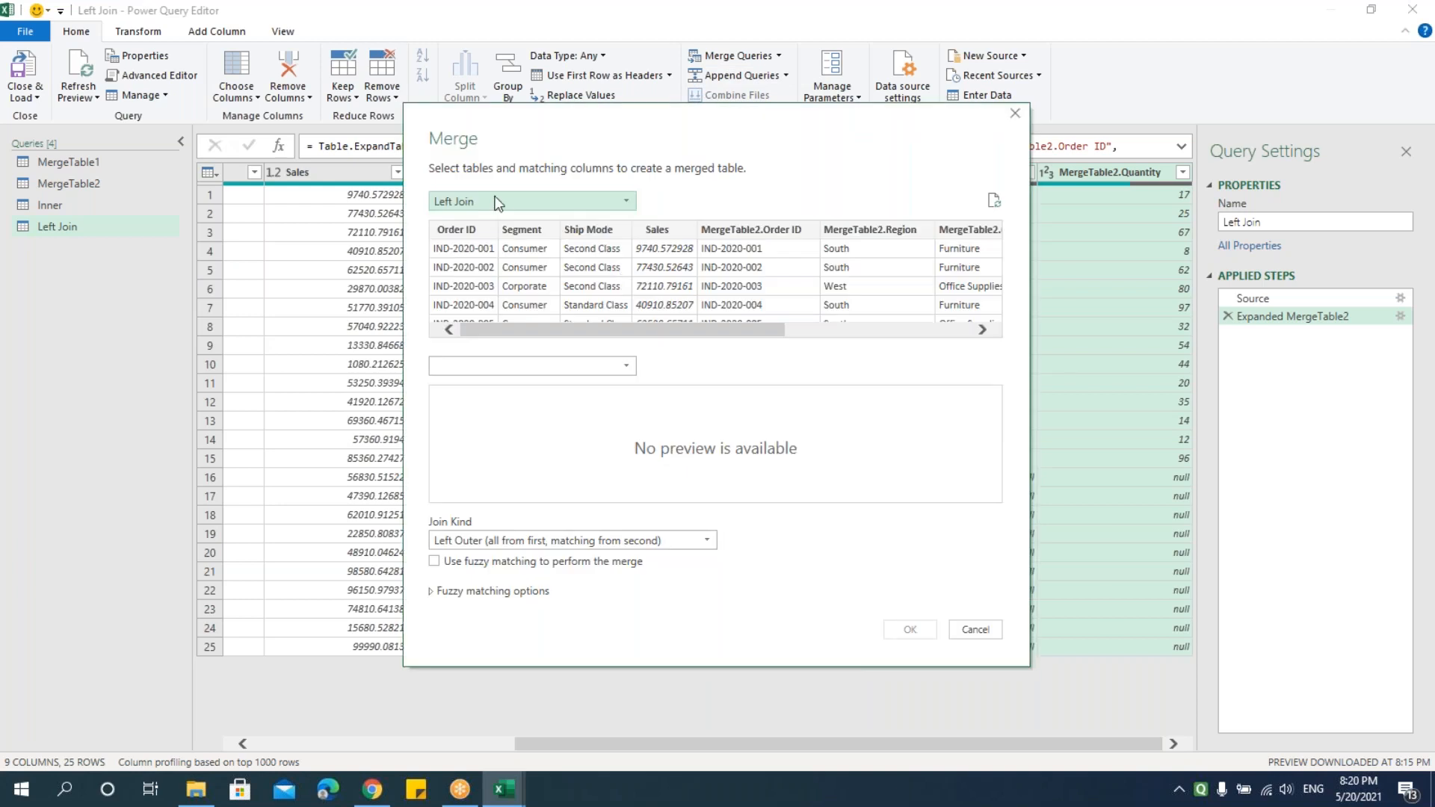
pyautogui.click(497, 202)
pyautogui.click(496, 260)
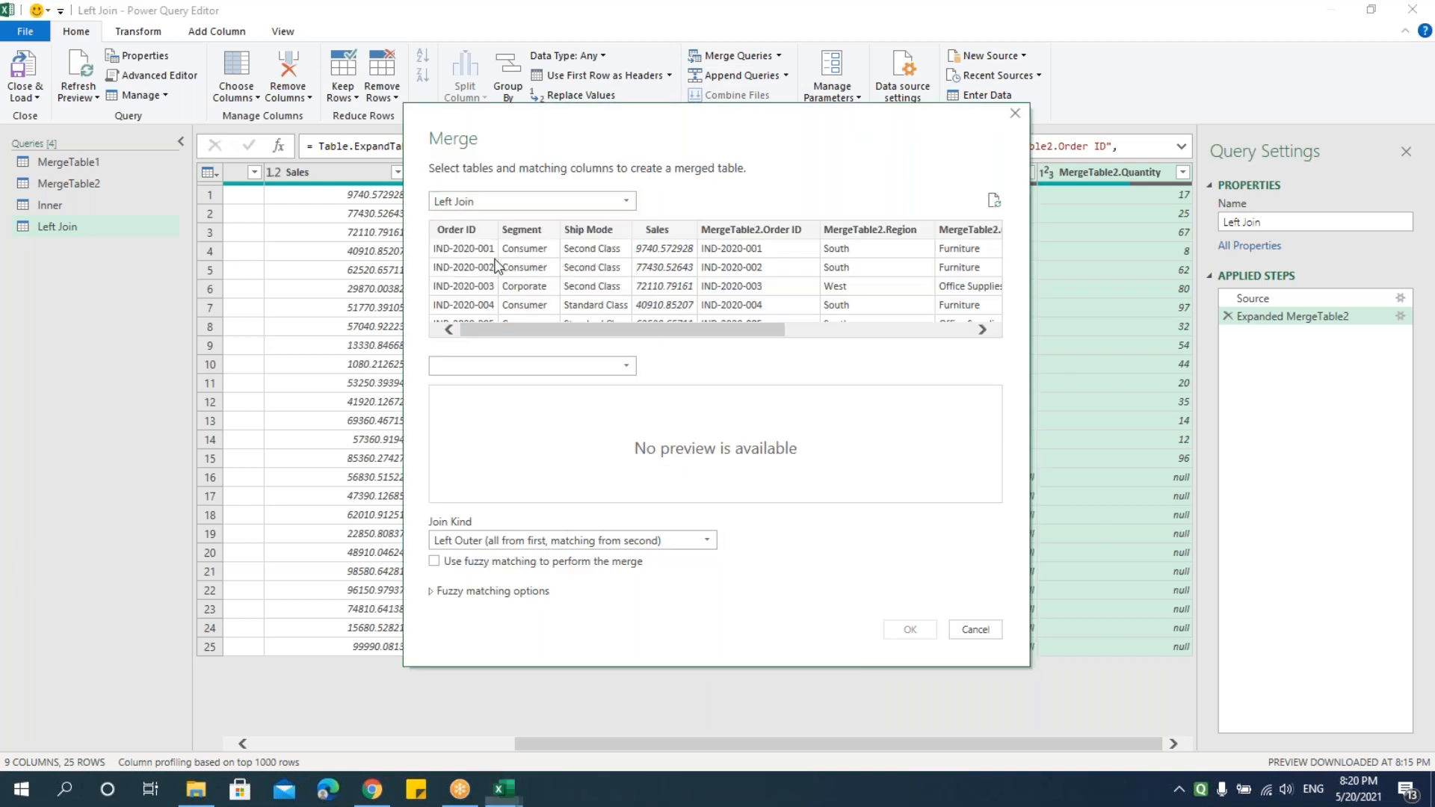
pyautogui.click(512, 366)
pyautogui.click(492, 441)
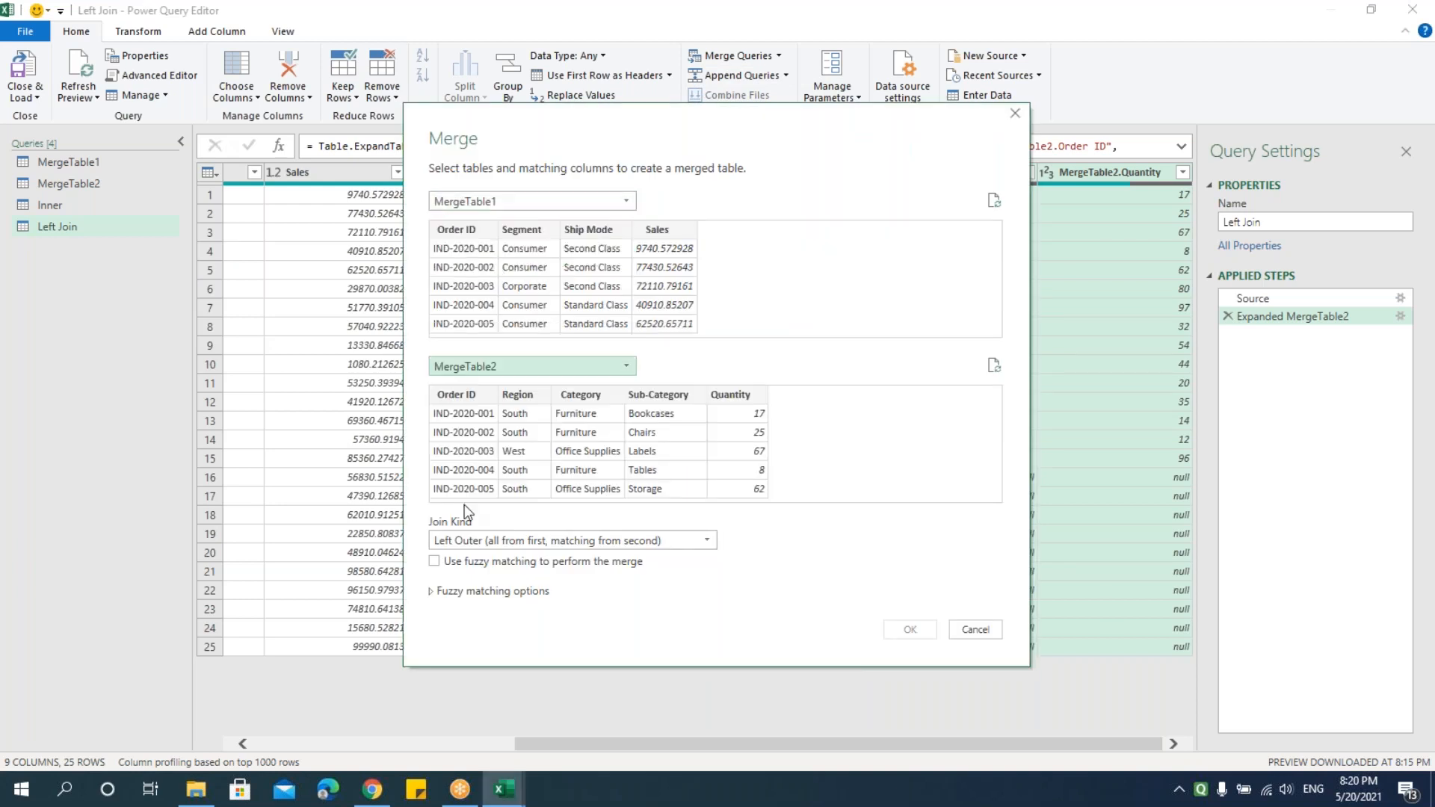
pyautogui.click(458, 232)
pyautogui.click(474, 396)
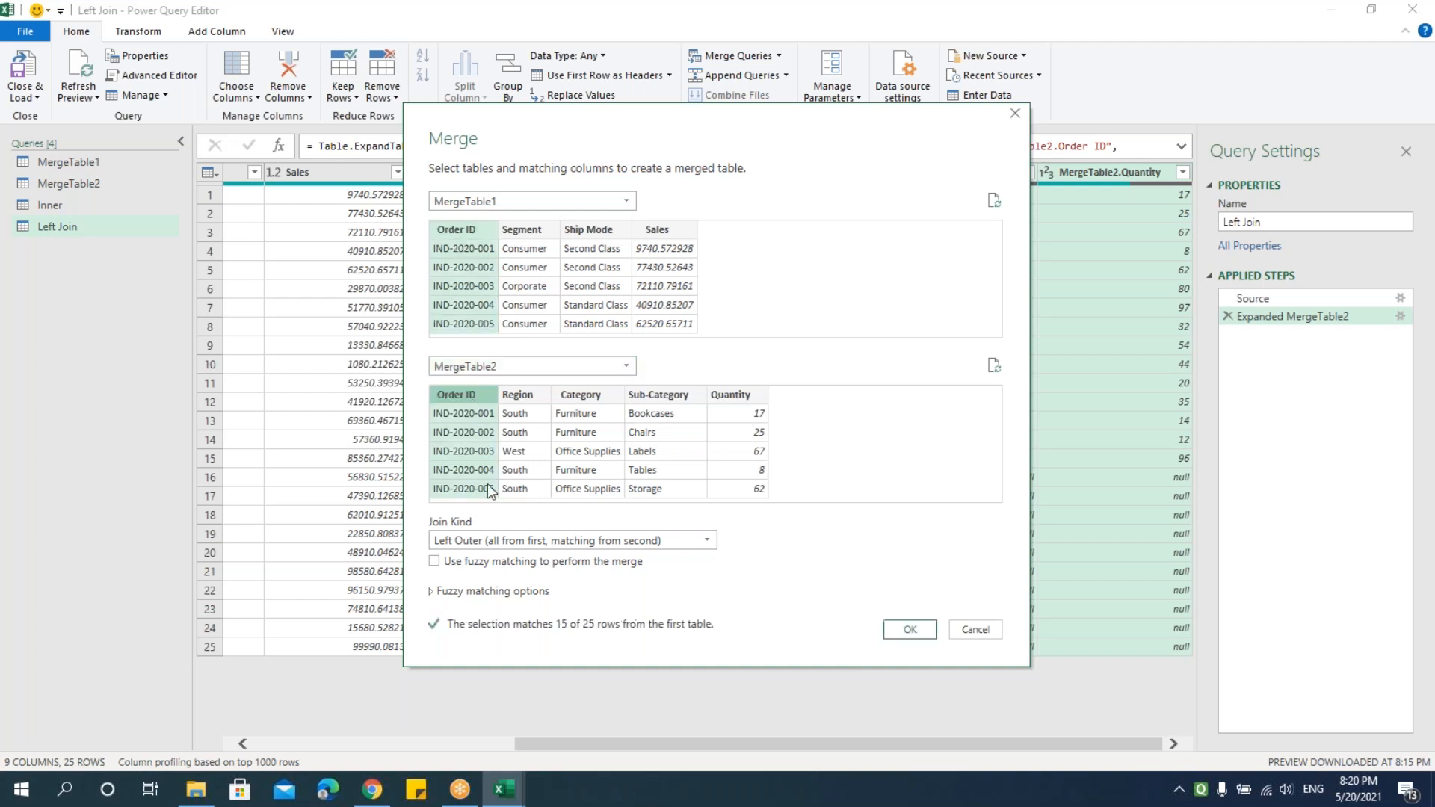
pyautogui.click(513, 539)
pyautogui.click(478, 580)
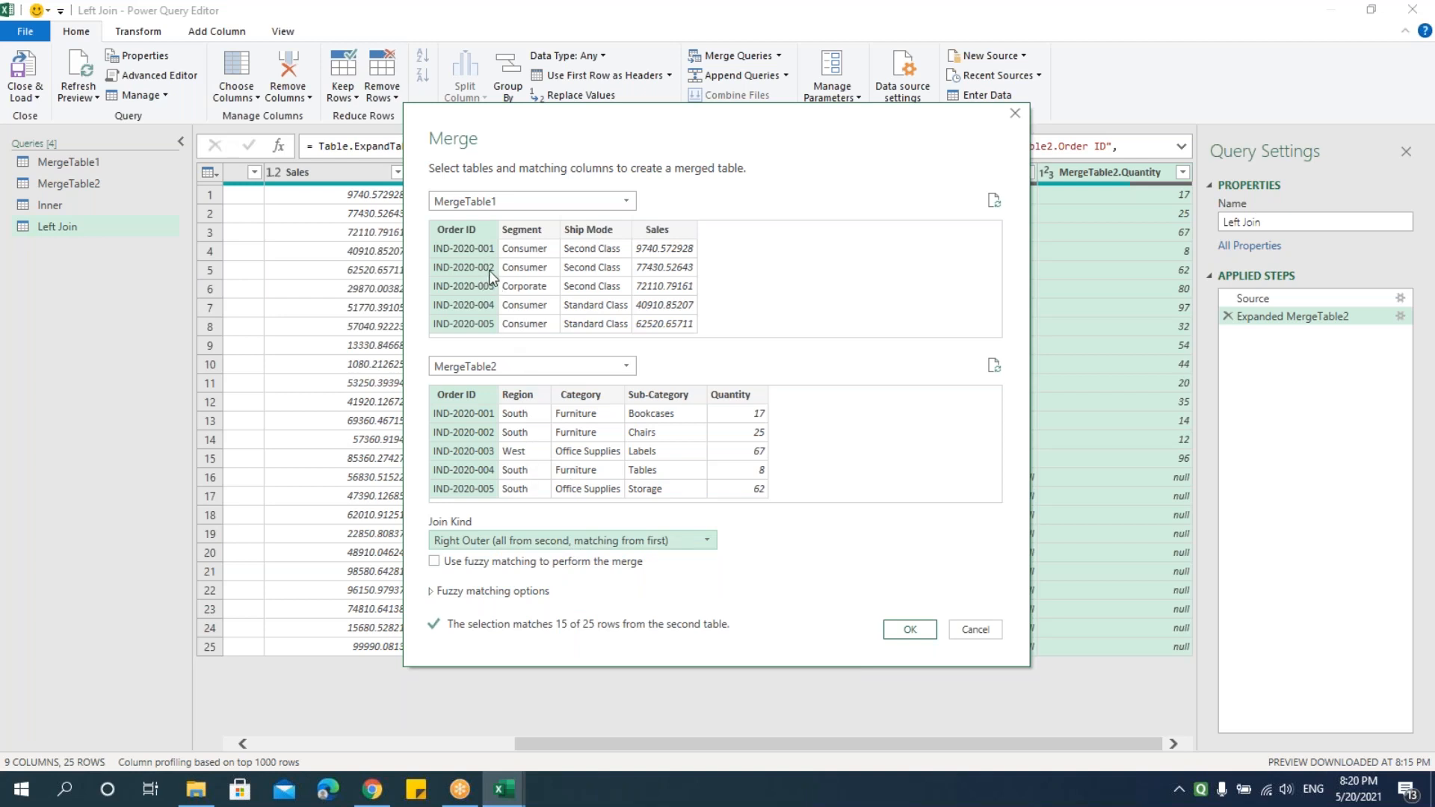
pyautogui.click(912, 628)
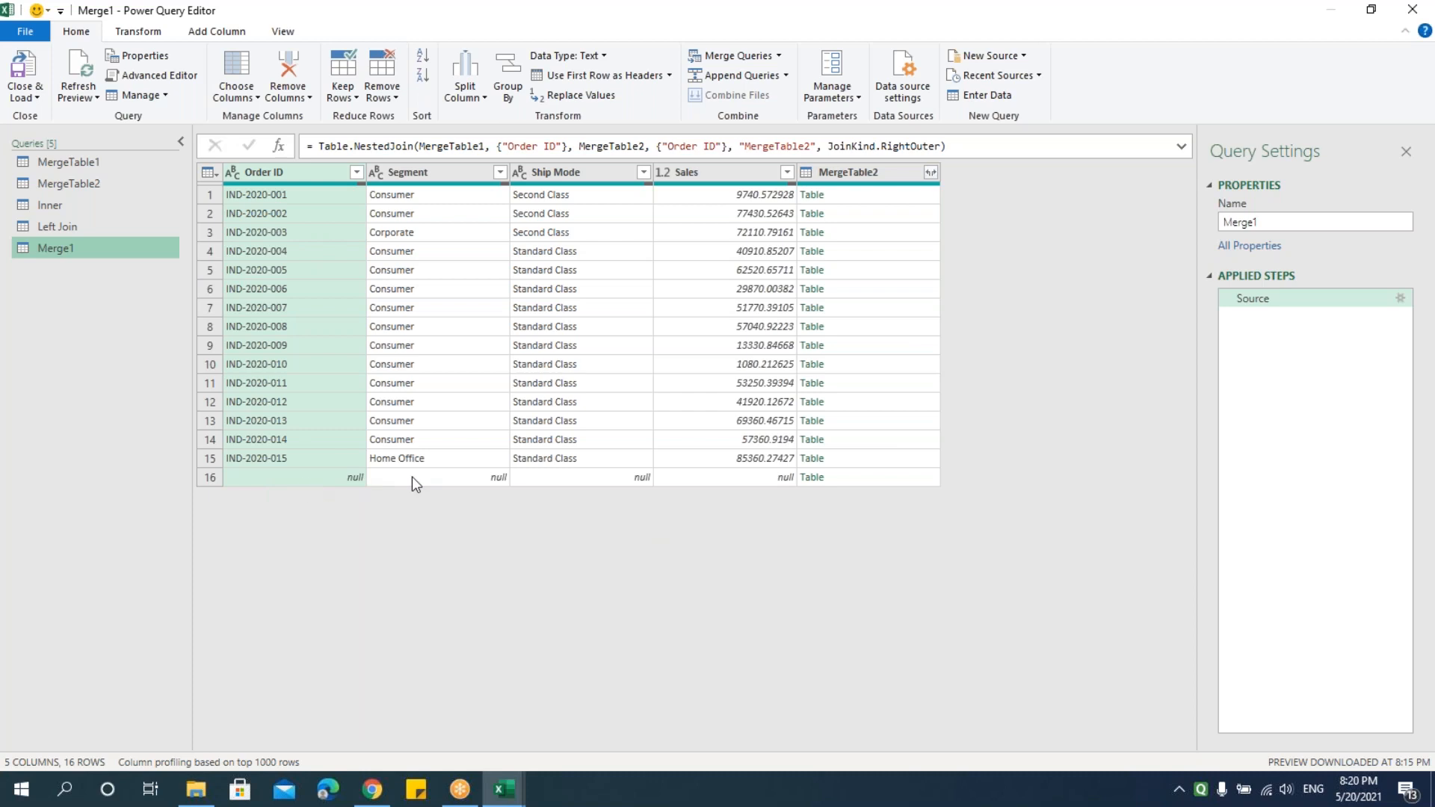
# Step: Expand all MergeTable2 columns in the right-outer merge, and rename that query as Right Join
pyautogui.click(931, 171)
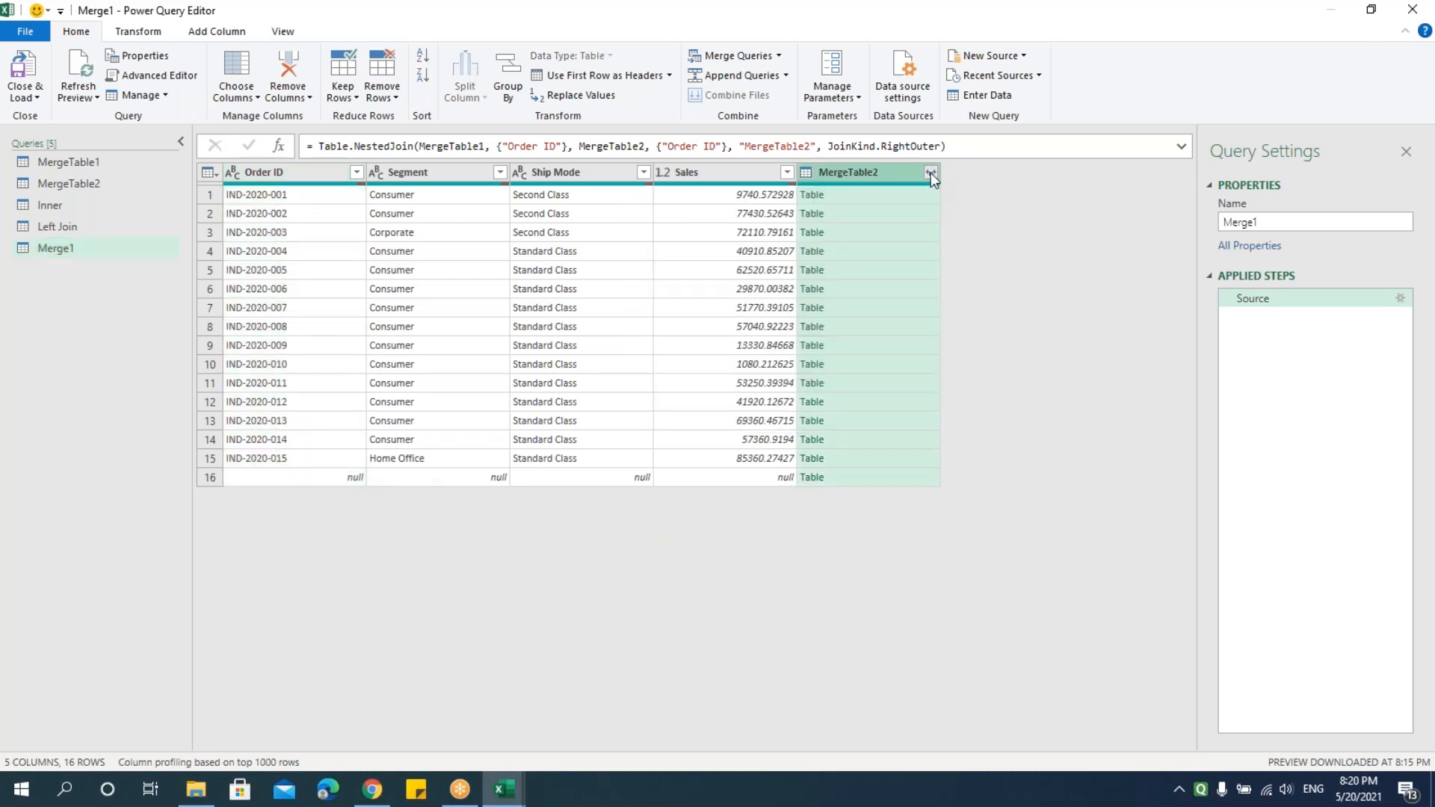
pyautogui.click(931, 173)
pyautogui.click(837, 419)
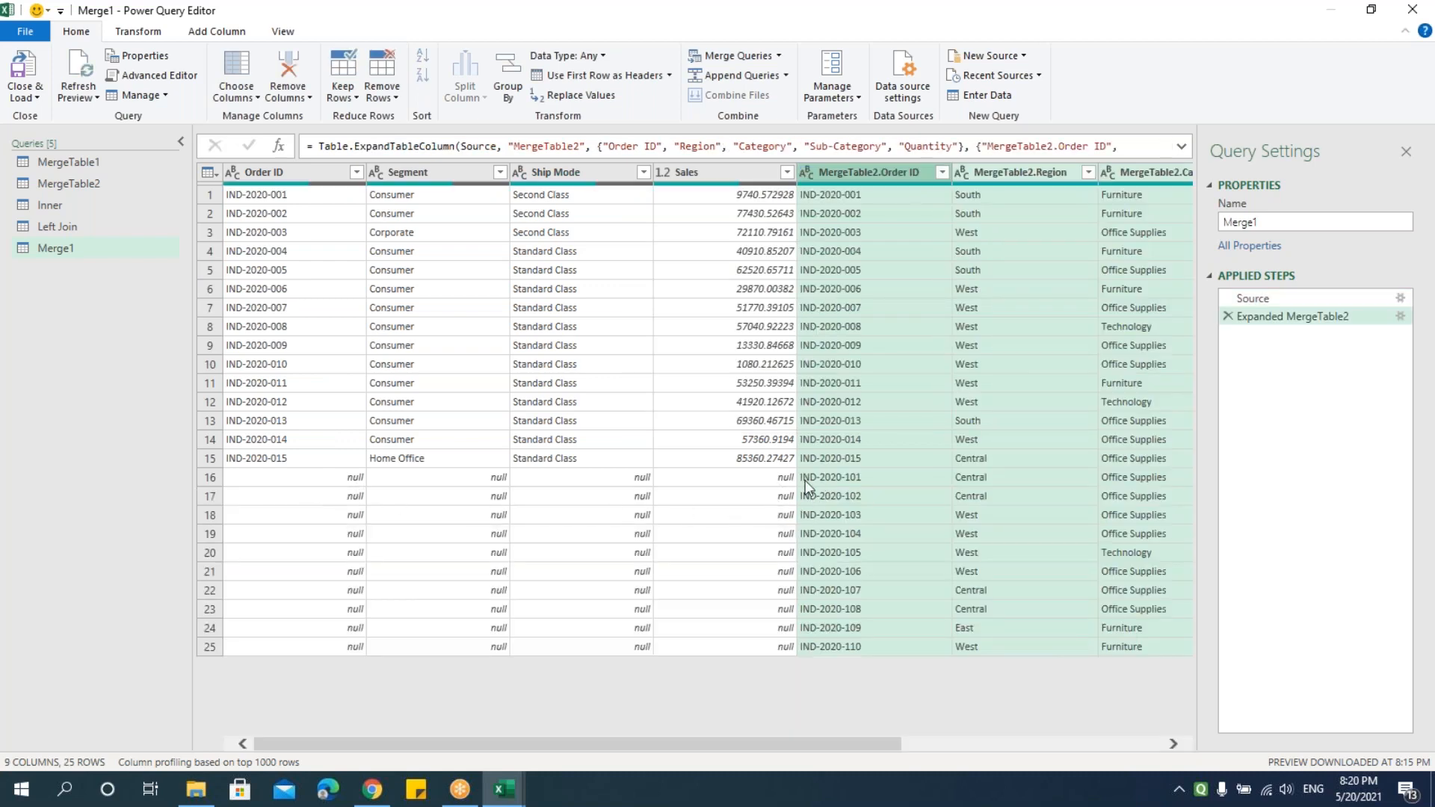
pyautogui.doubleClick(63, 249)
pyautogui.write('Right Join')
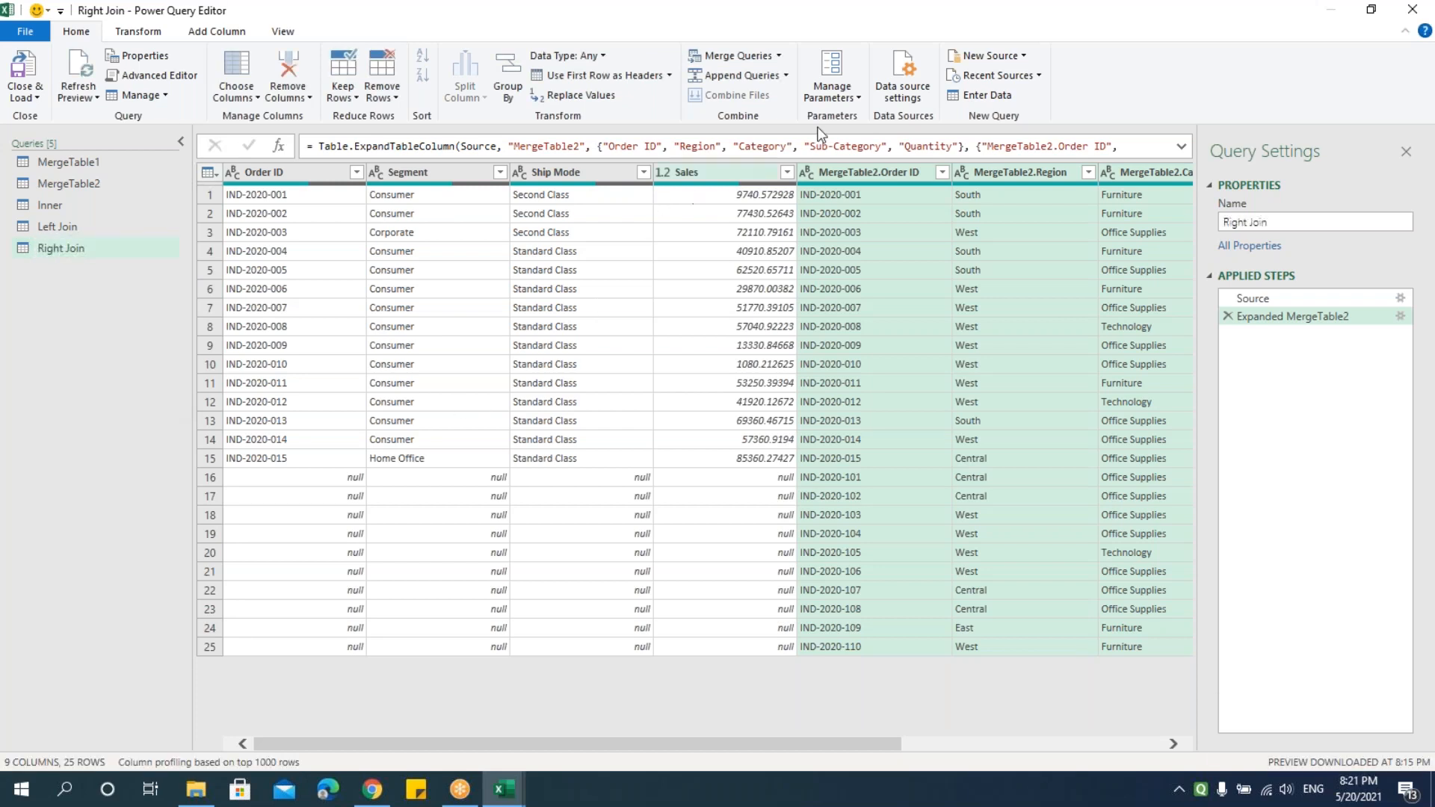
# Step: Merge MergeTable1 with MergeTable2 on Order ID as a new query, using a Full Outer (all rows from both) join
pyautogui.click(781, 55)
pyautogui.click(777, 97)
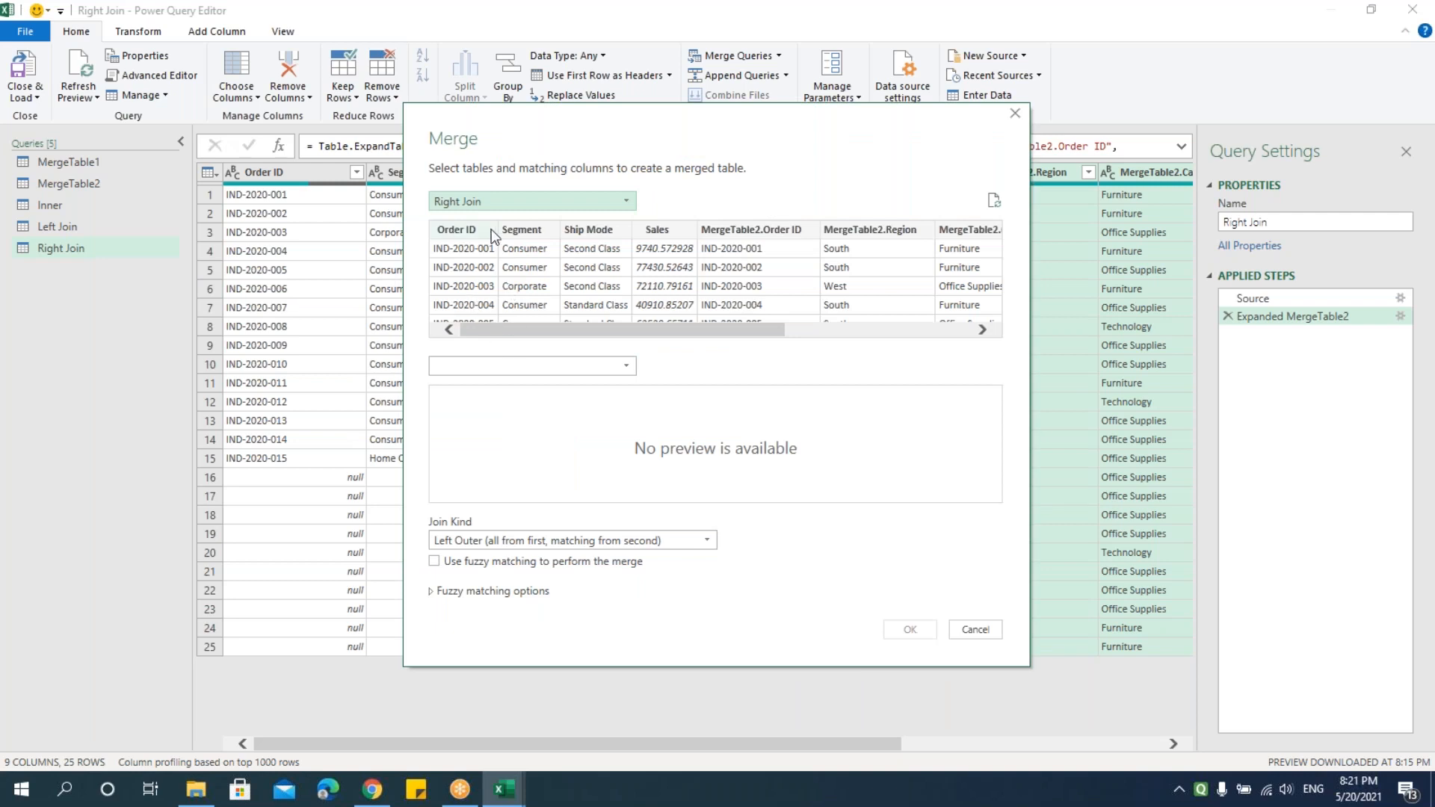
pyautogui.click(489, 207)
pyautogui.click(491, 262)
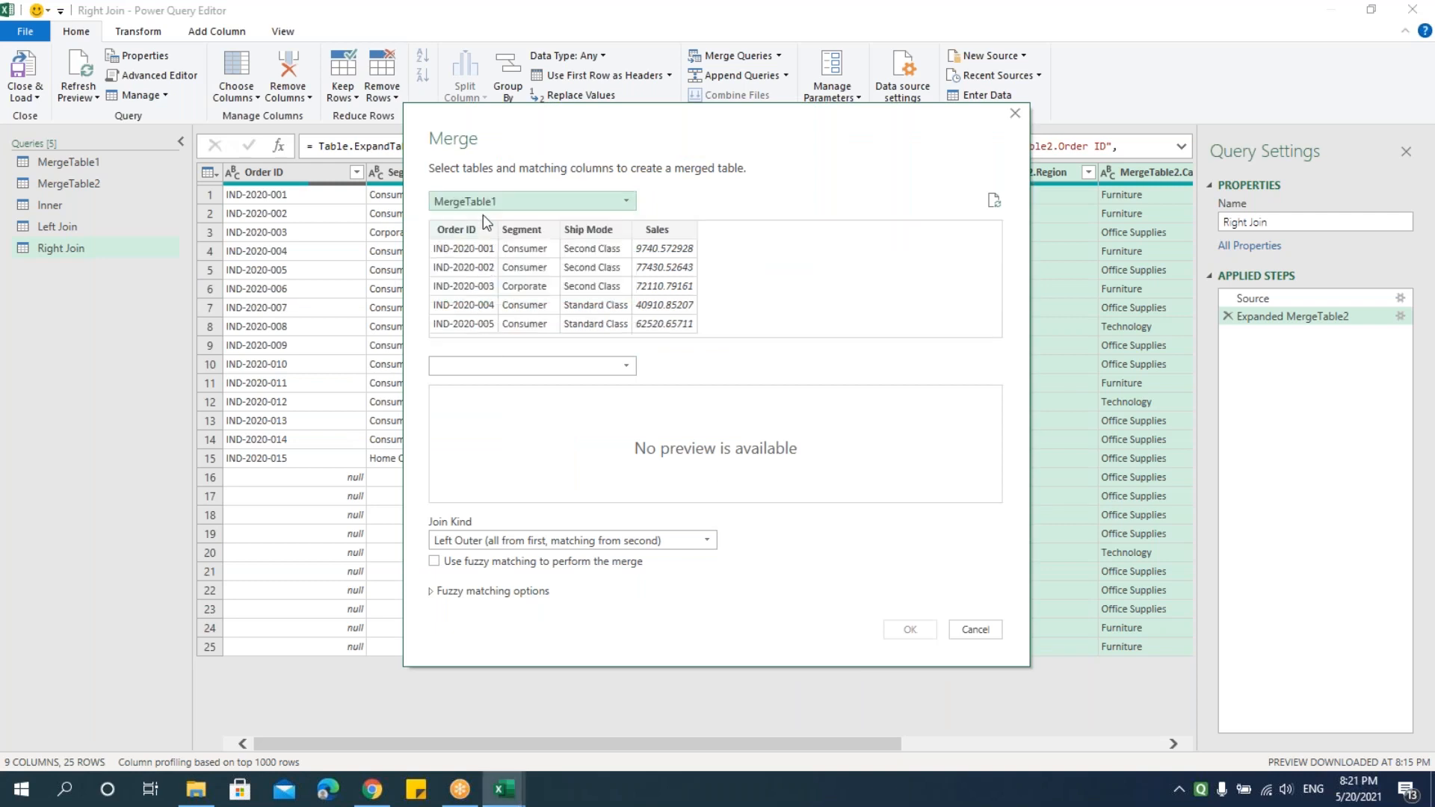
pyautogui.click(477, 367)
pyautogui.click(492, 441)
pyautogui.click(458, 230)
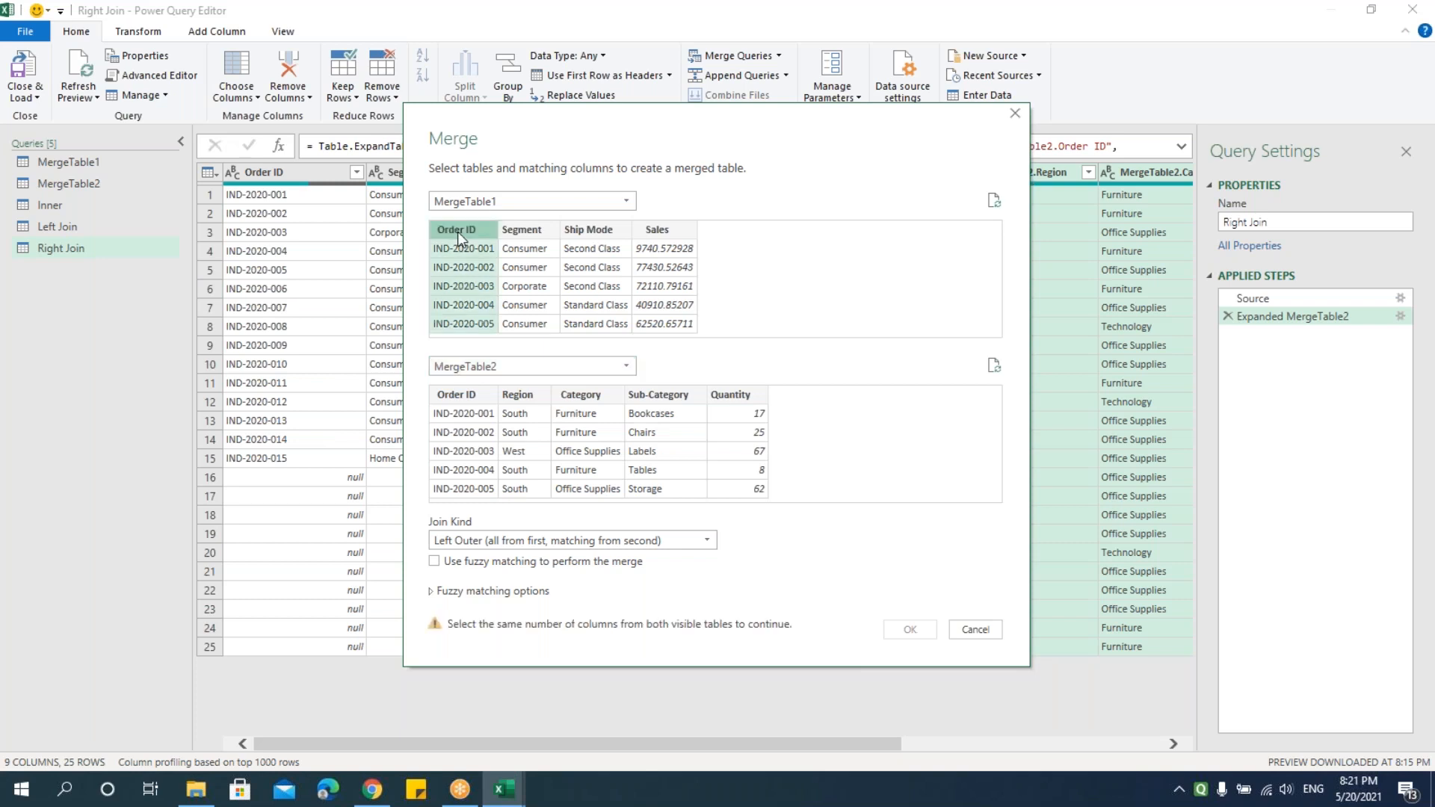
pyautogui.click(462, 394)
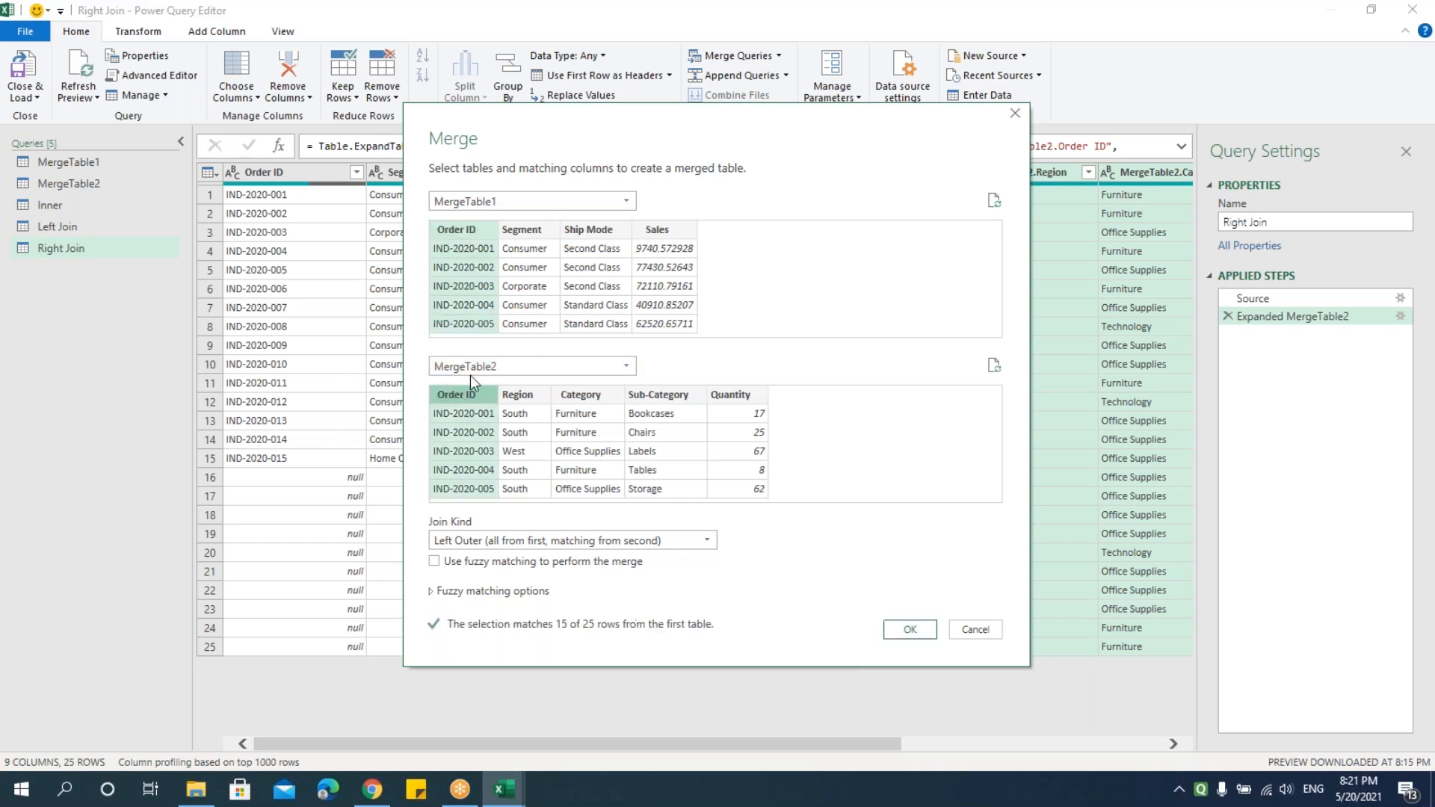
pyautogui.click(476, 539)
pyautogui.click(453, 597)
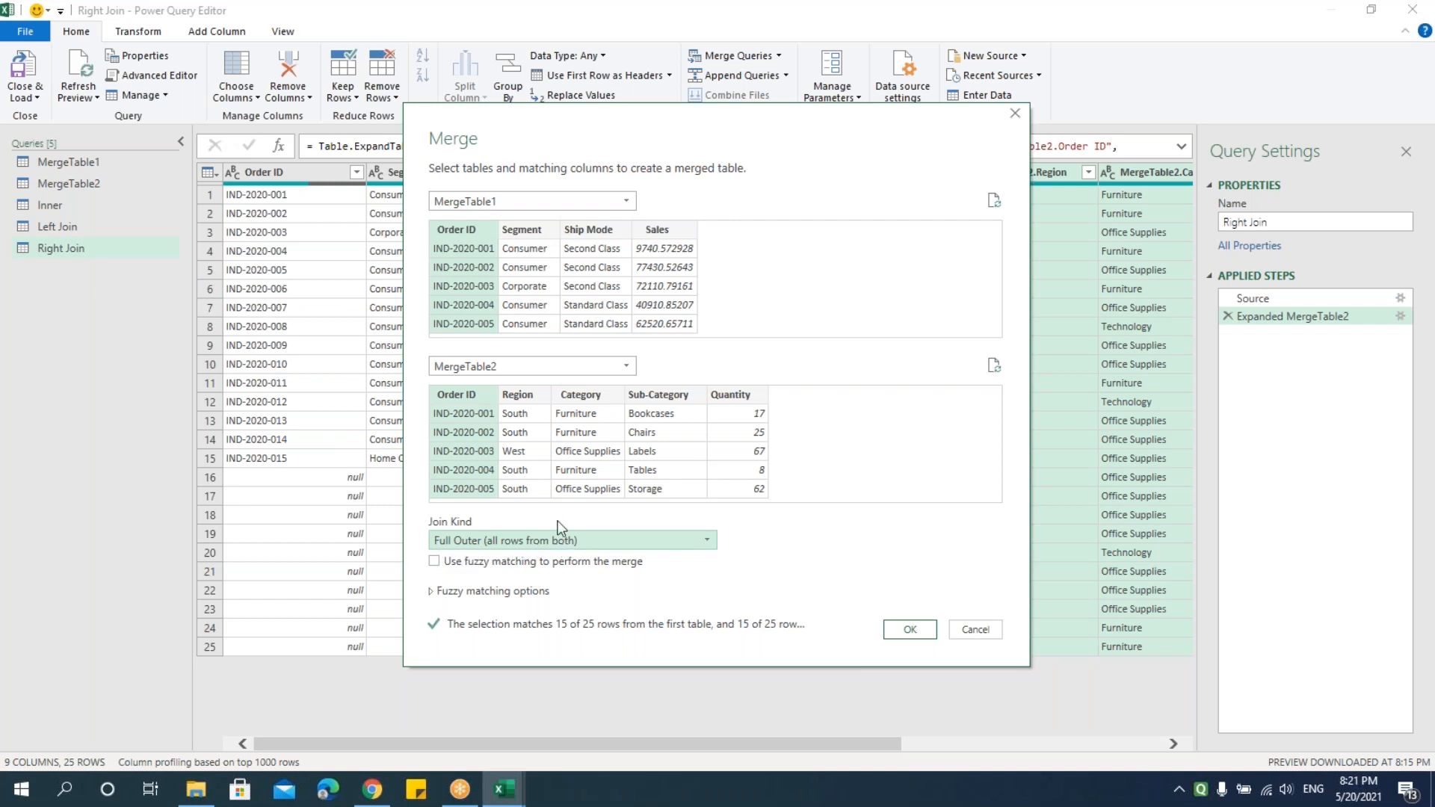
pyautogui.click(911, 630)
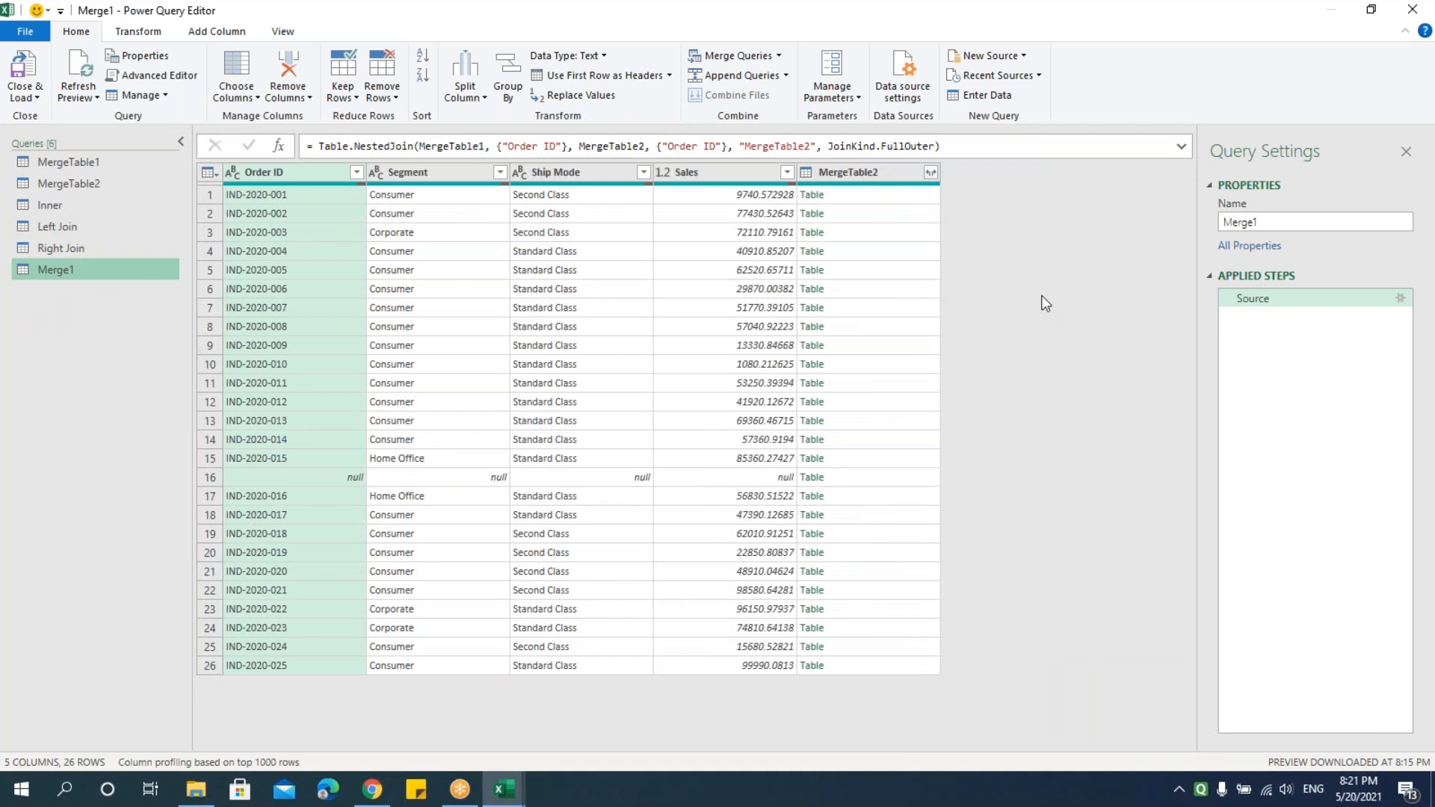
# Step: Expand all MergeTable2 columns in the full-outer merge with the original column name as prefix, and rename that query as Full Outer
pyautogui.click(931, 172)
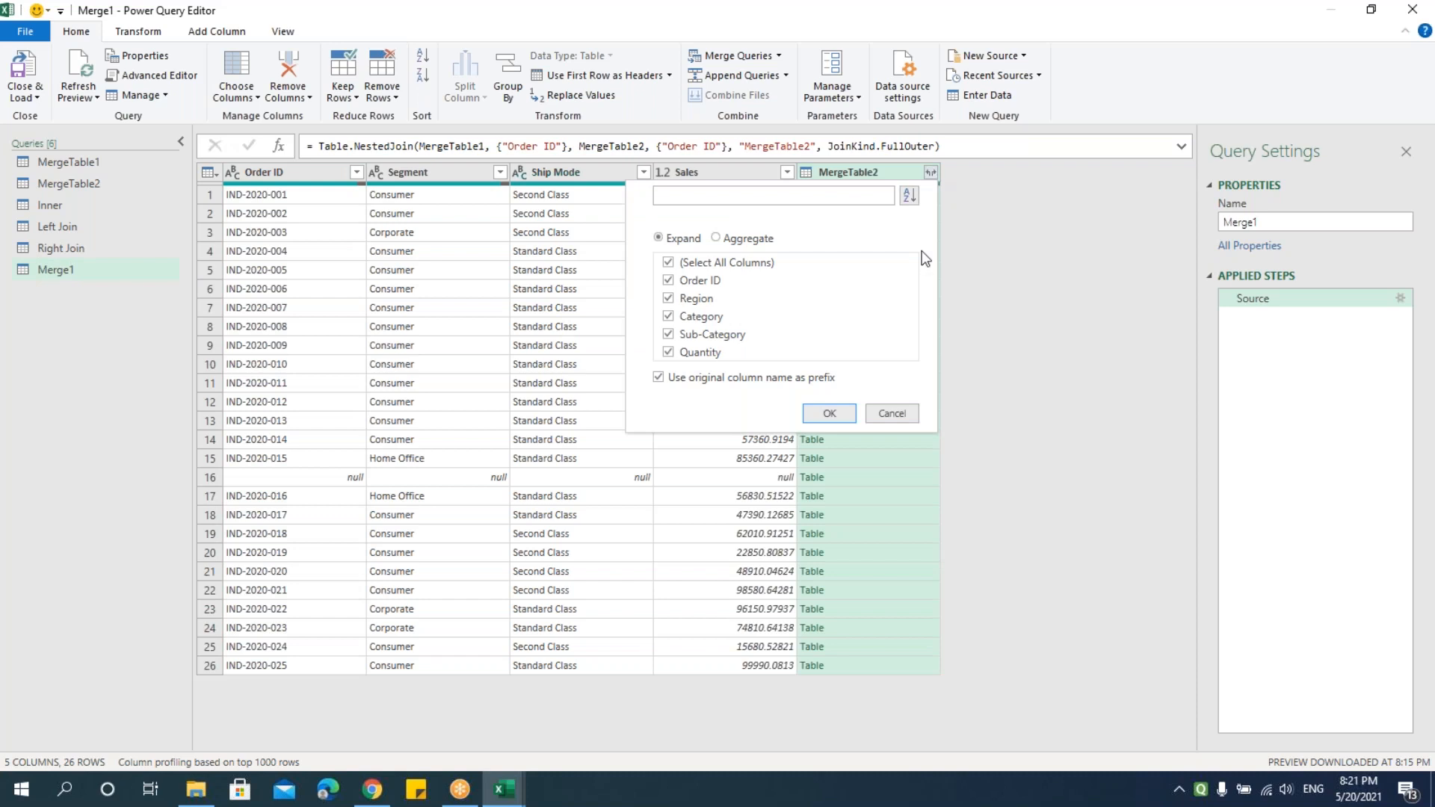
pyautogui.click(829, 413)
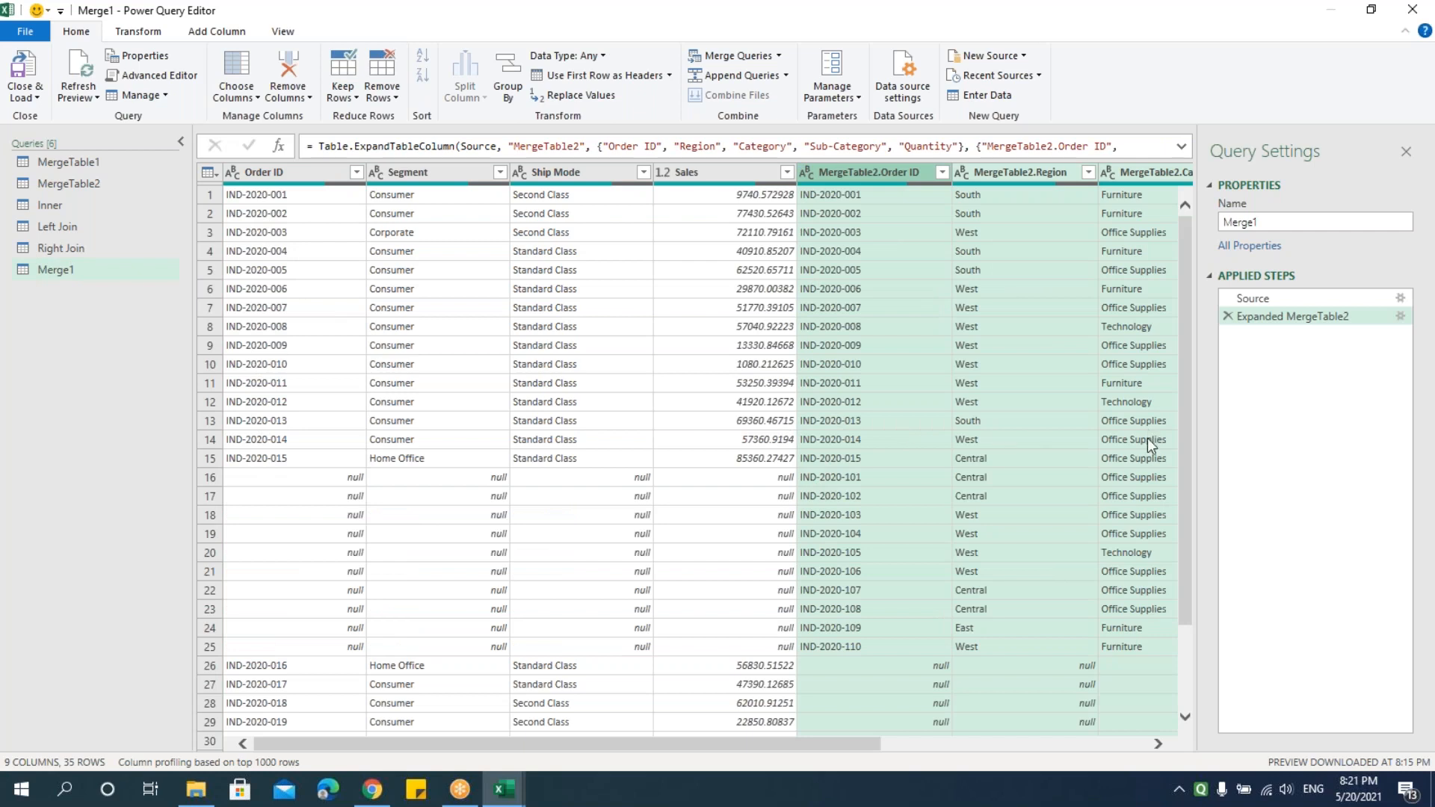
pyautogui.scroll(-2, 905, 548)
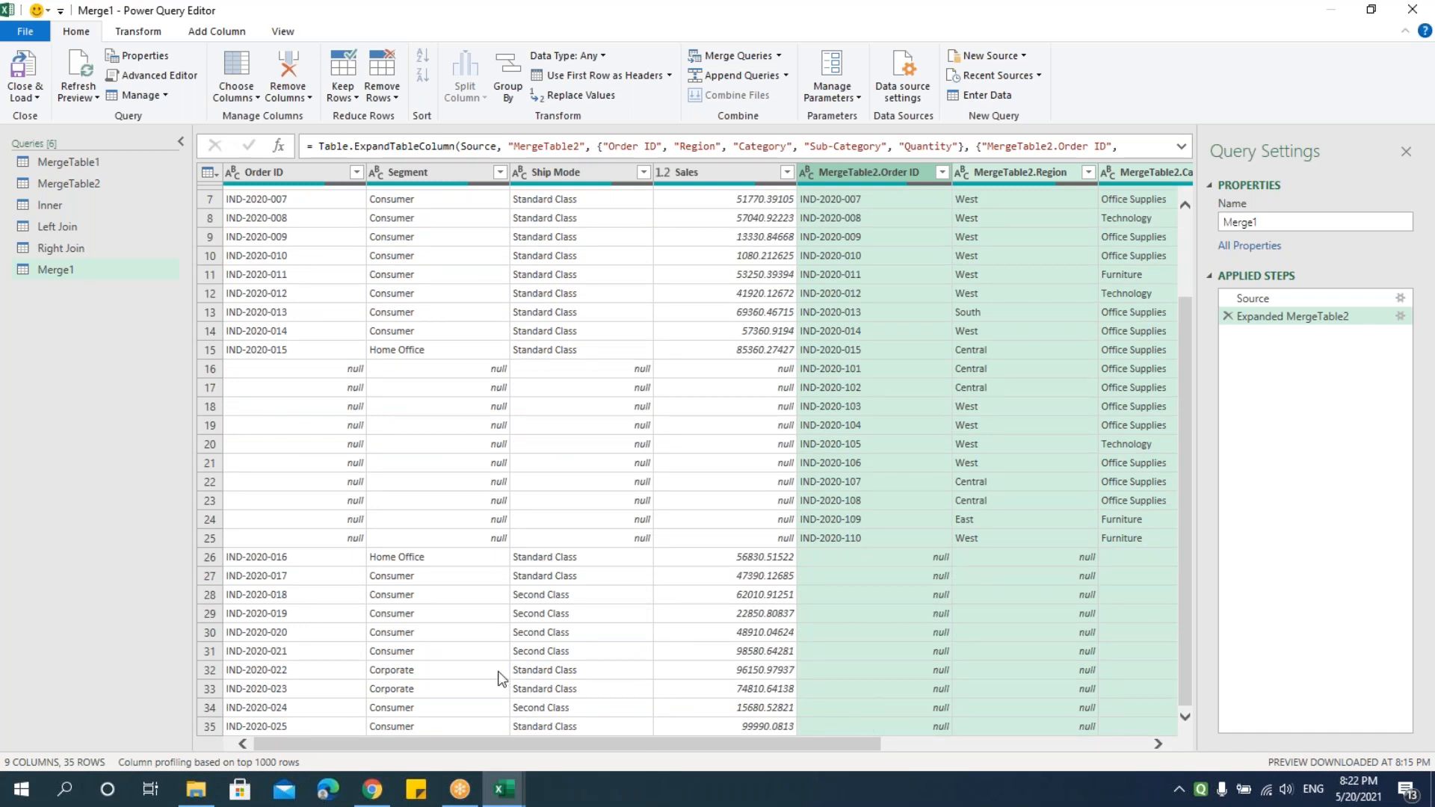
pyautogui.doubleClick(69, 274)
pyautogui.write('Full ')
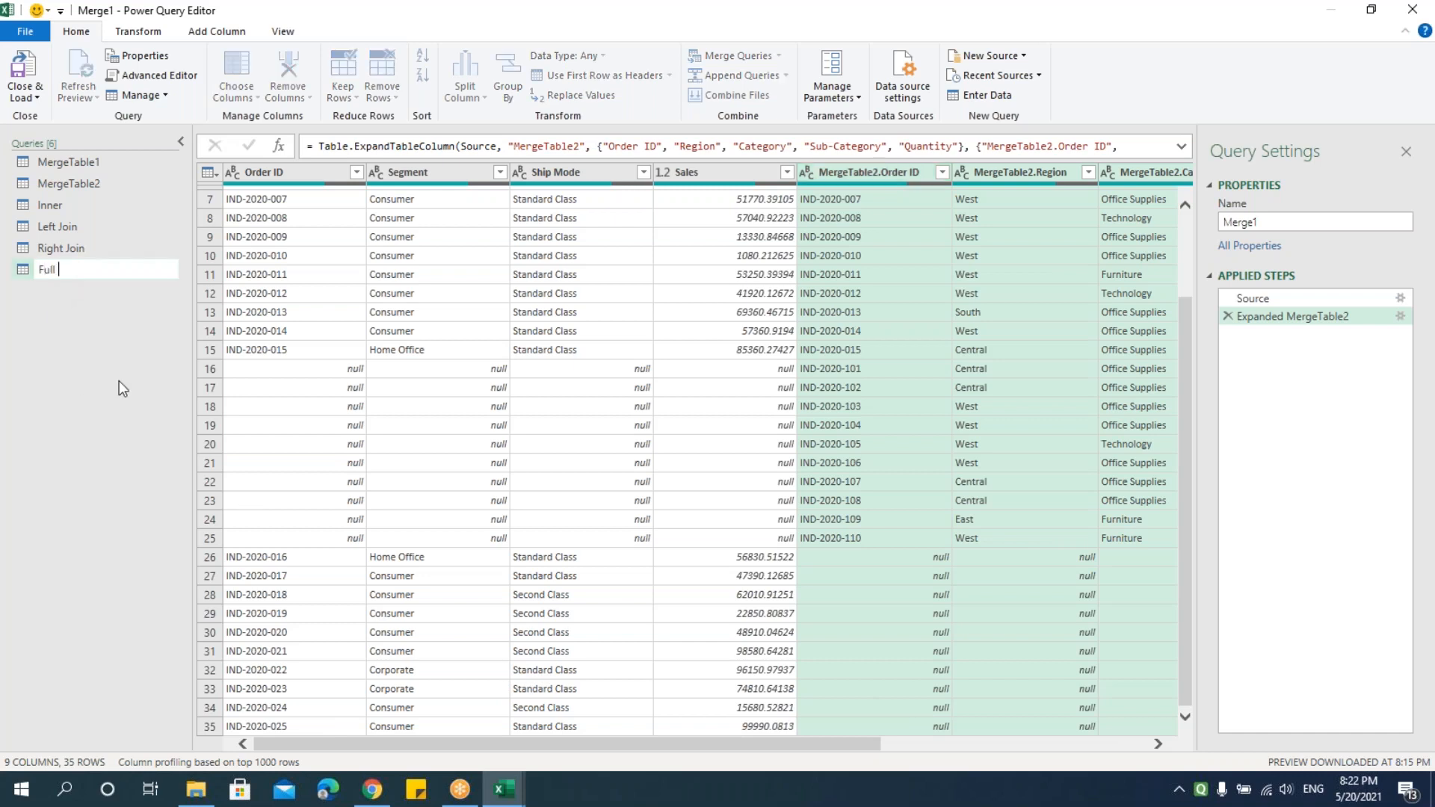
pyautogui.write('Outer')
pyautogui.press('Return')
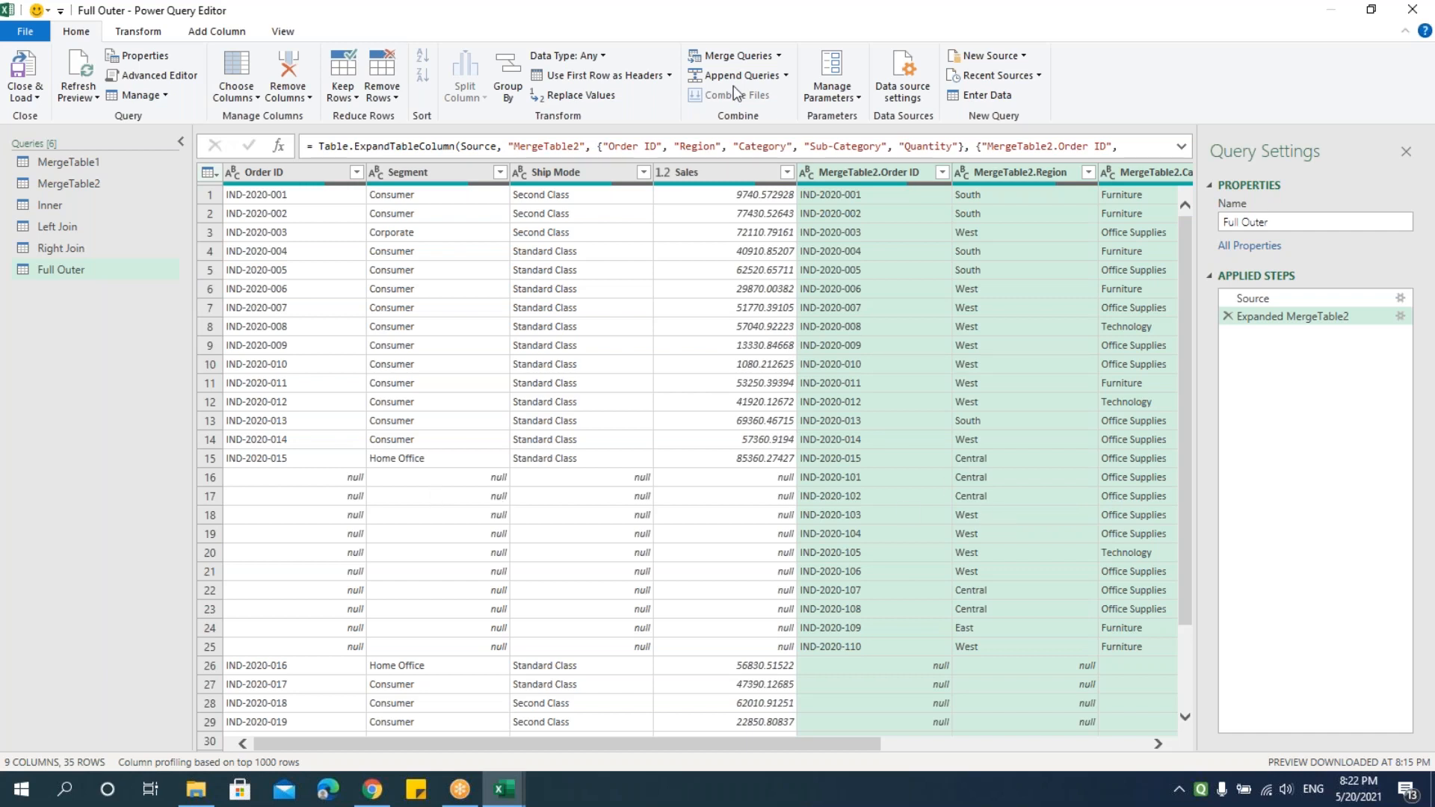
# Step: Merge MergeTable1 with MergeTable2 on Order ID as a new query, using a Left Anti (rows only in first) join
pyautogui.click(779, 55)
pyautogui.click(777, 97)
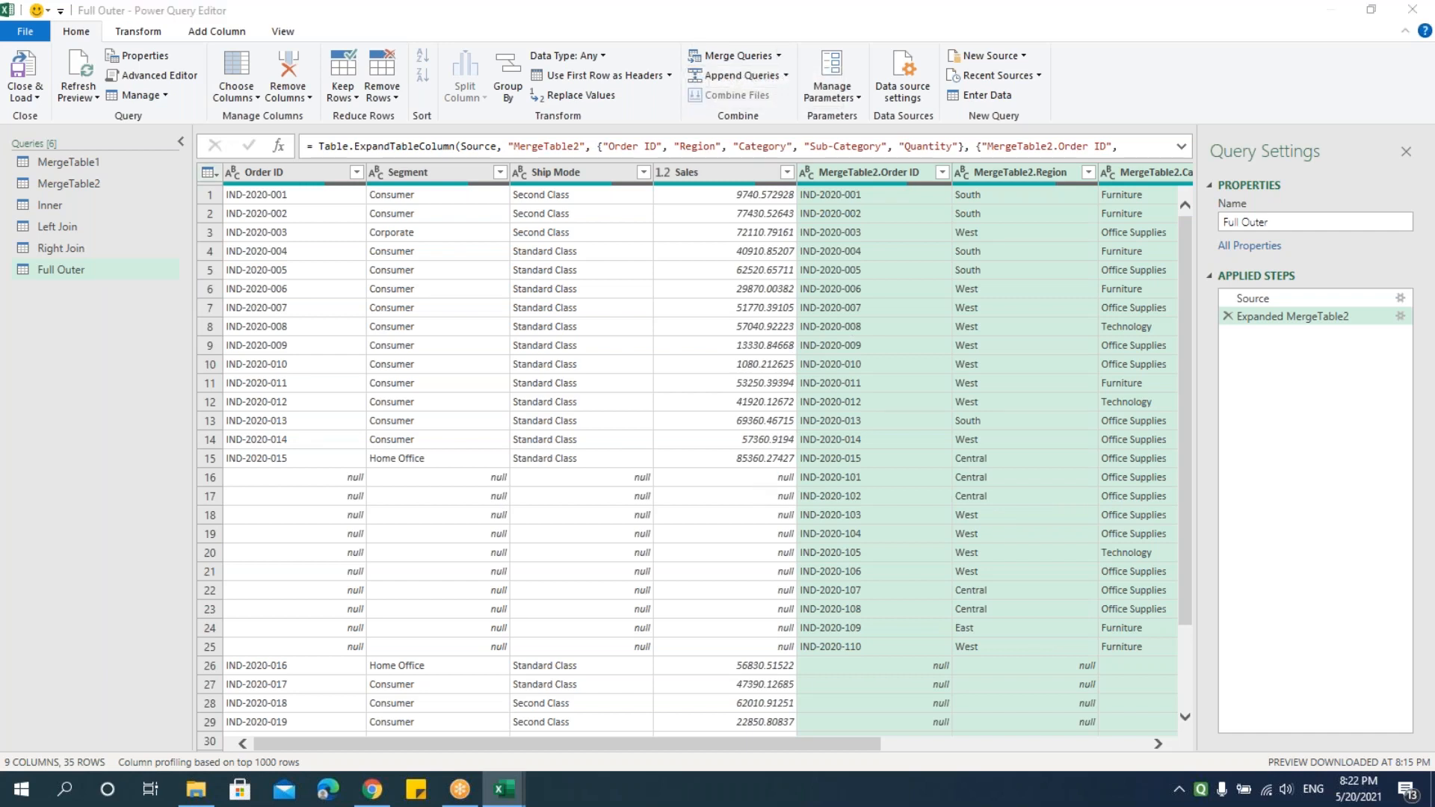
pyautogui.click(485, 206)
pyautogui.click(487, 272)
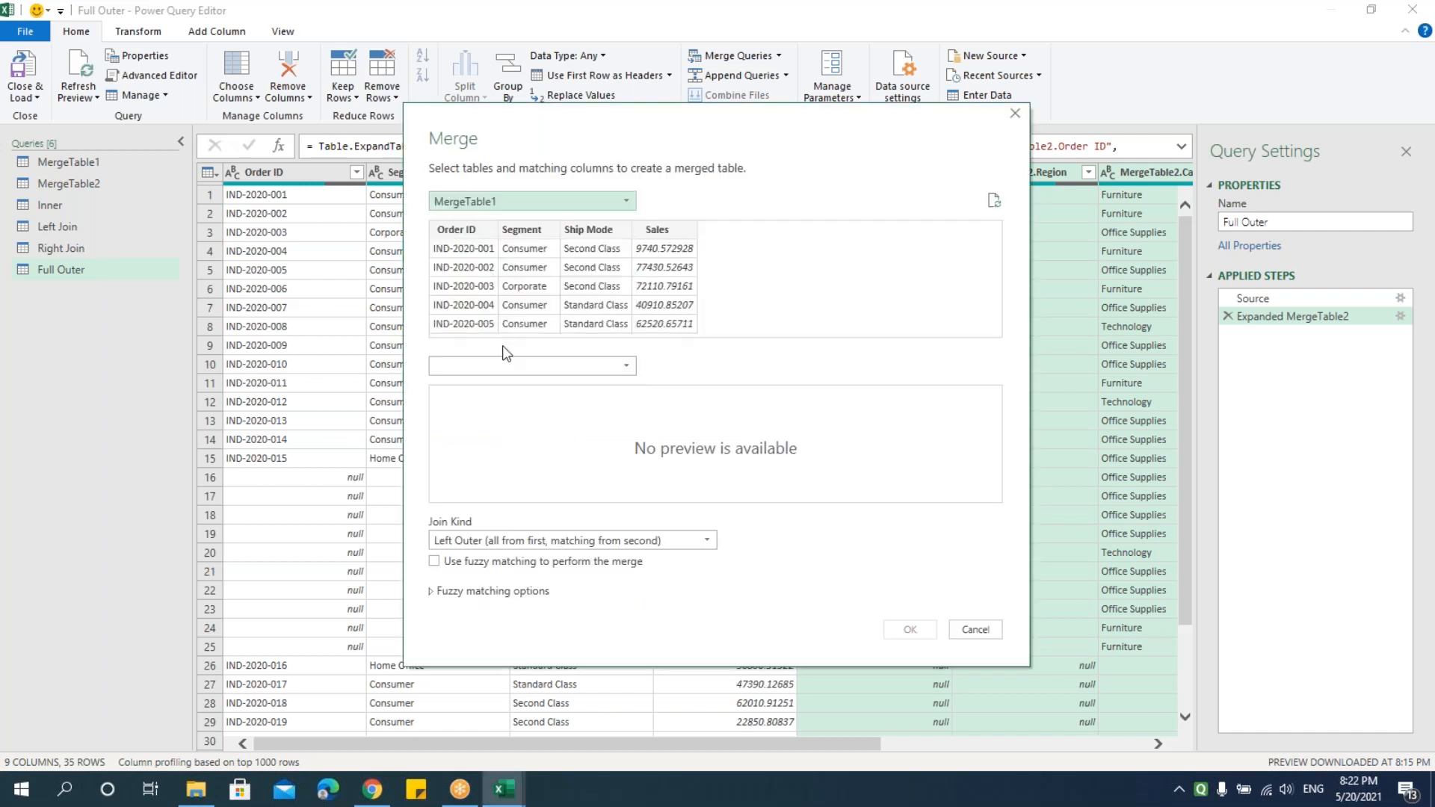
pyautogui.click(500, 367)
pyautogui.click(497, 456)
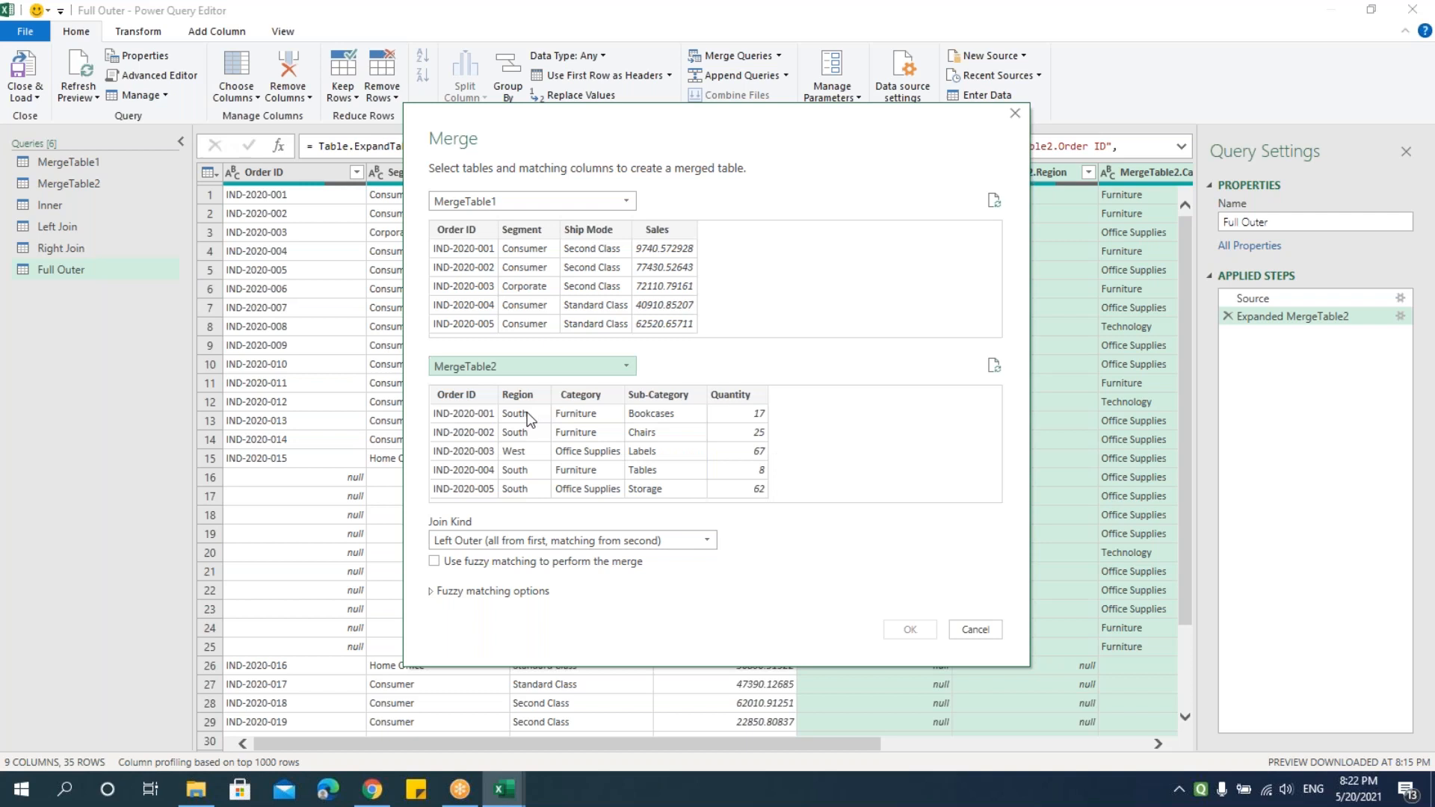
pyautogui.click(515, 540)
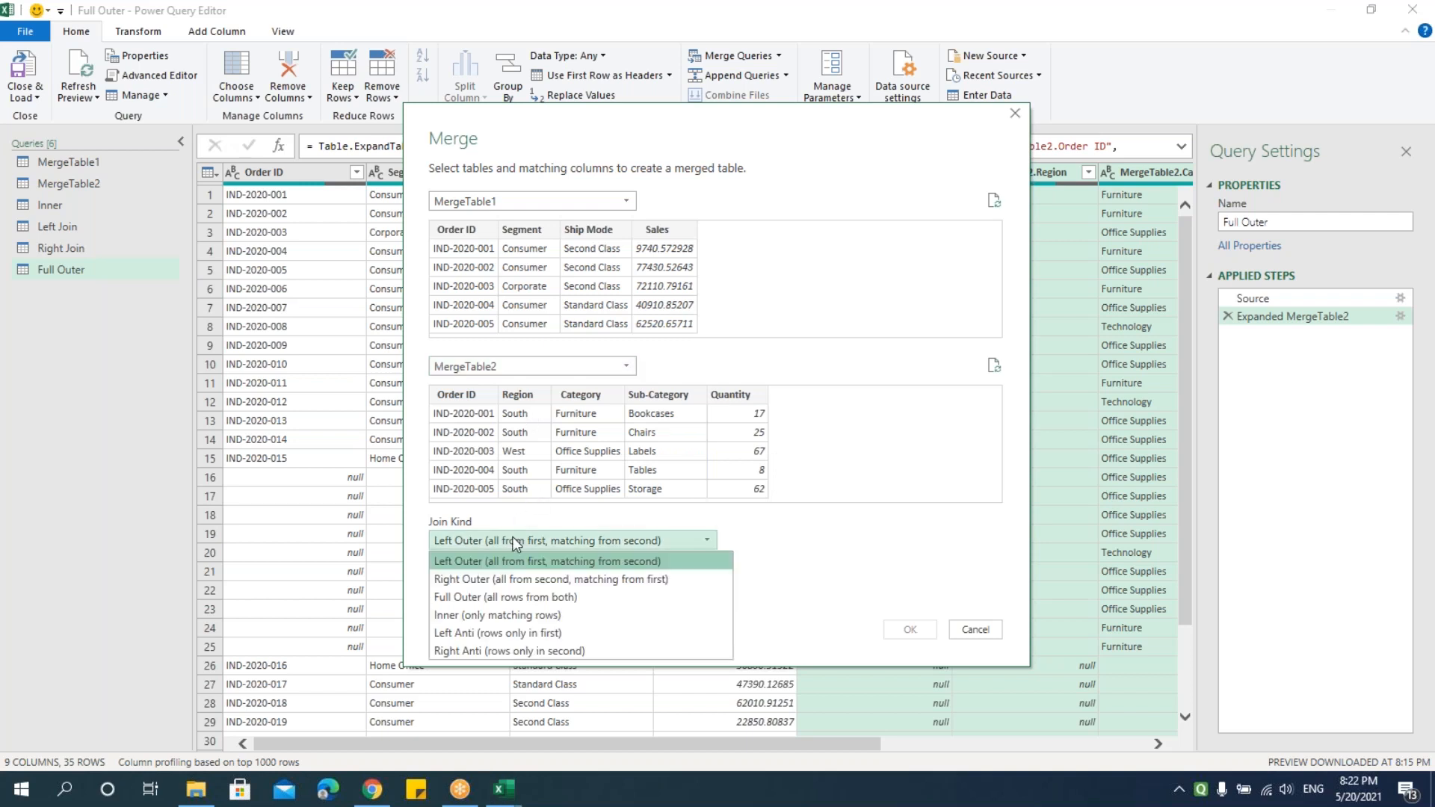
pyautogui.click(473, 633)
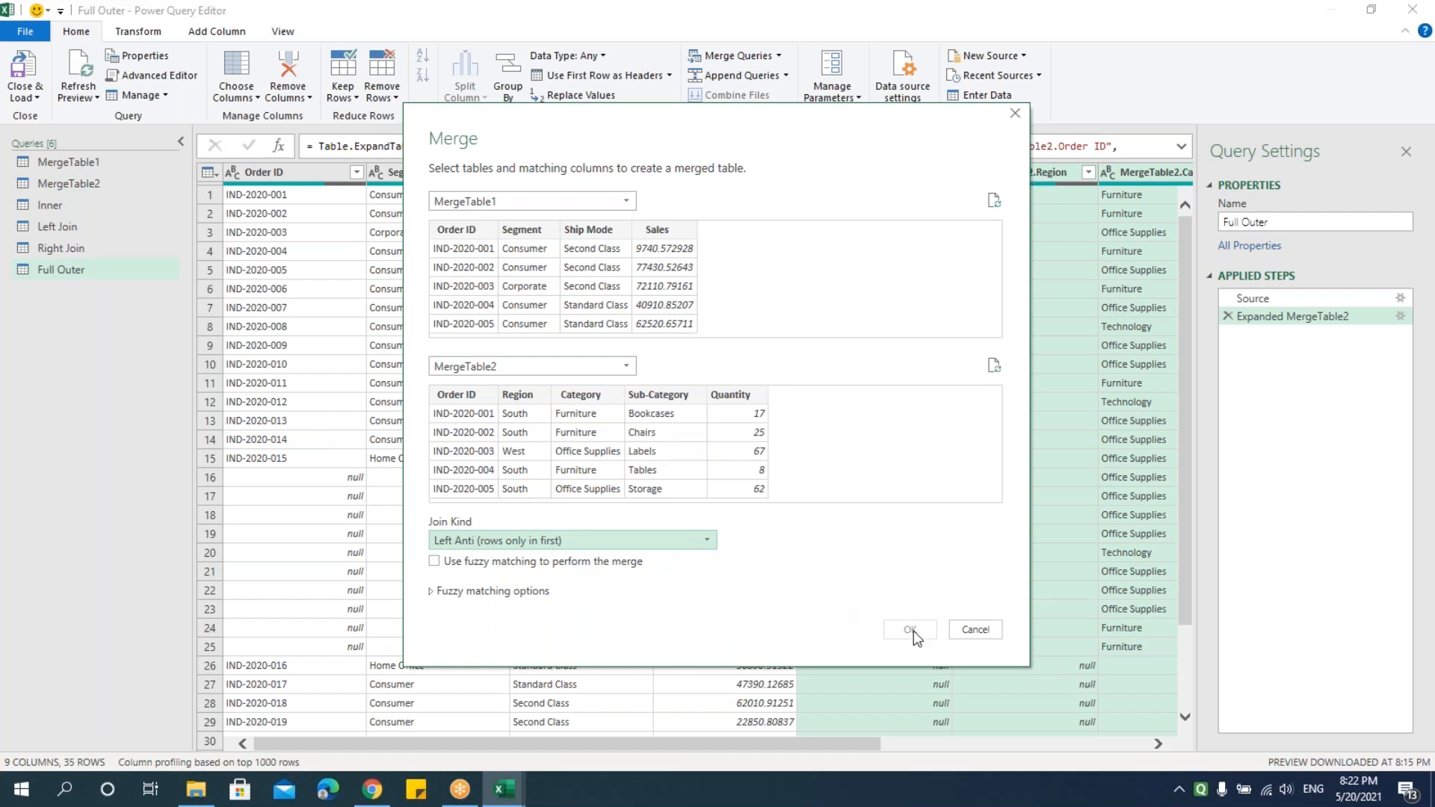
pyautogui.click(468, 396)
pyautogui.click(456, 231)
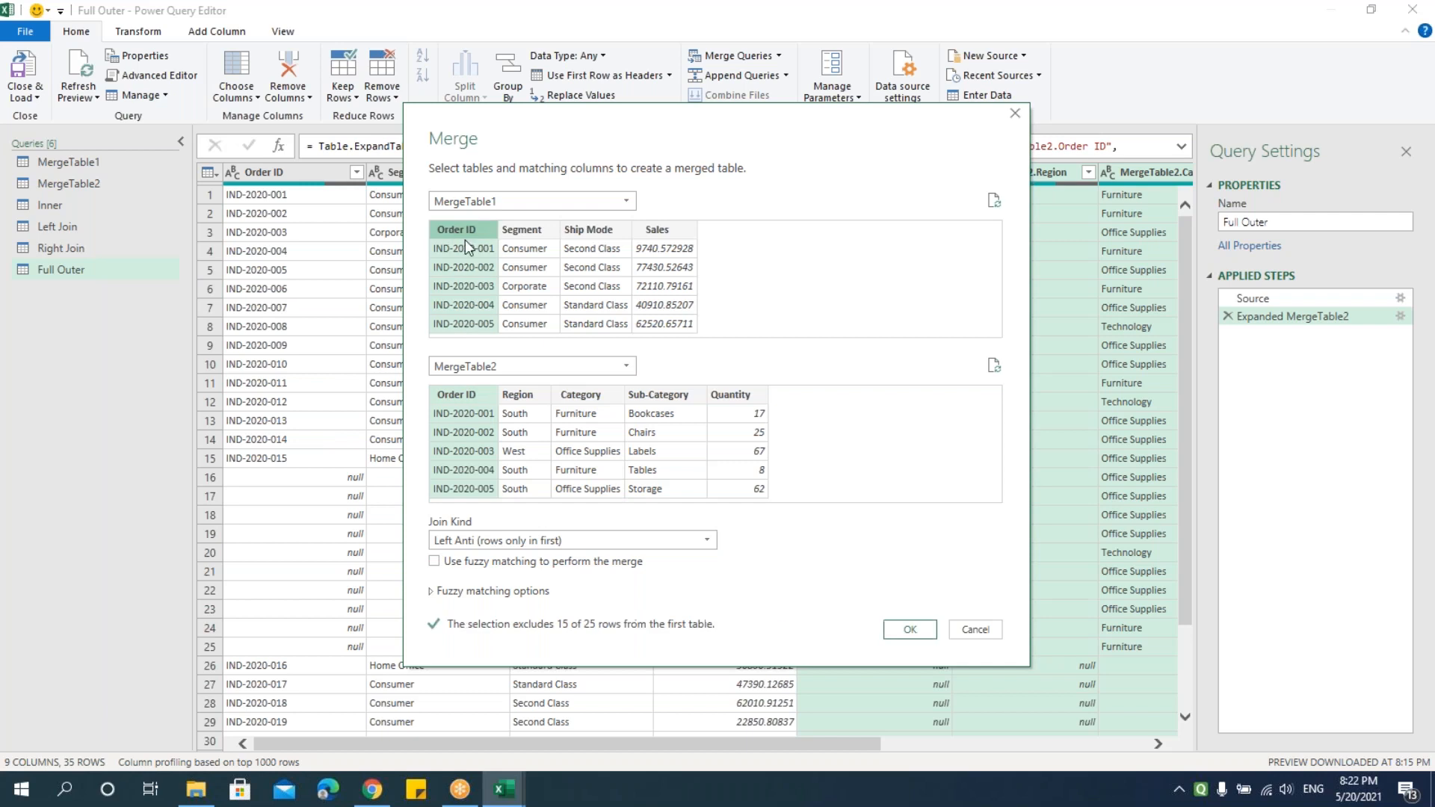
pyautogui.click(909, 628)
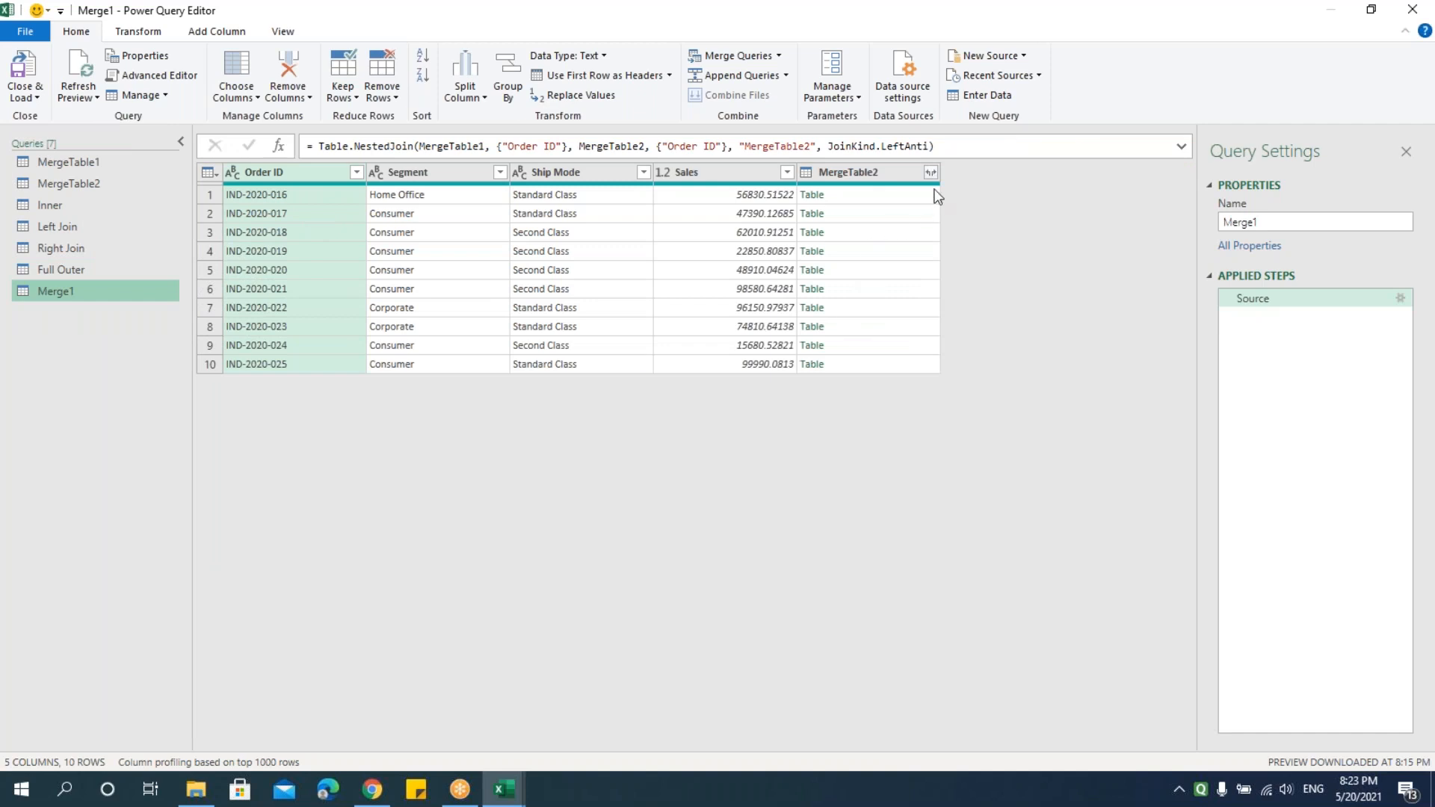
# Step: Expand all MergeTable2 columns in the left-anti merge, and rename that query as Left Anti
pyautogui.click(931, 173)
pyautogui.click(931, 174)
pyautogui.click(828, 417)
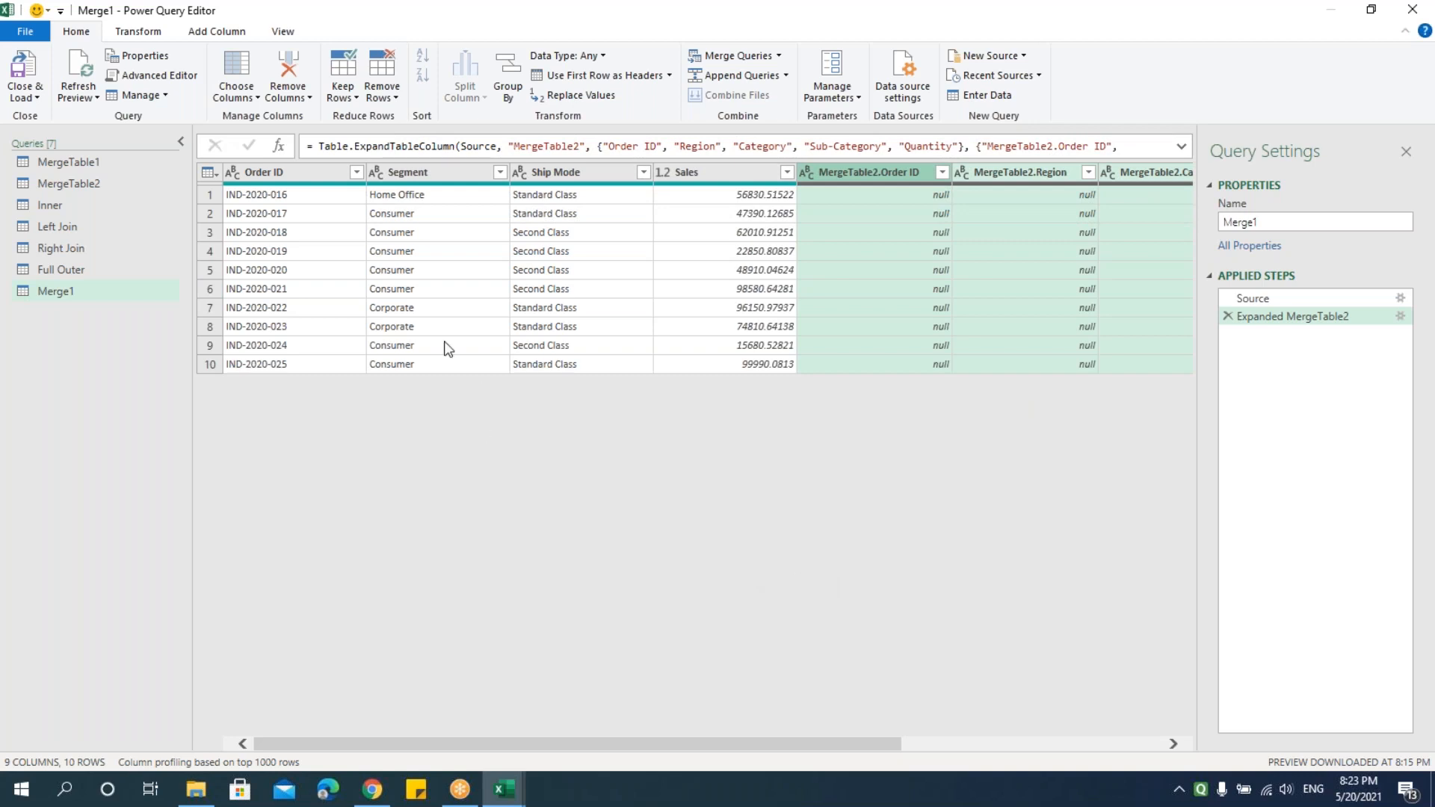
pyautogui.doubleClick(67, 291)
pyautogui.write('Left Ani')
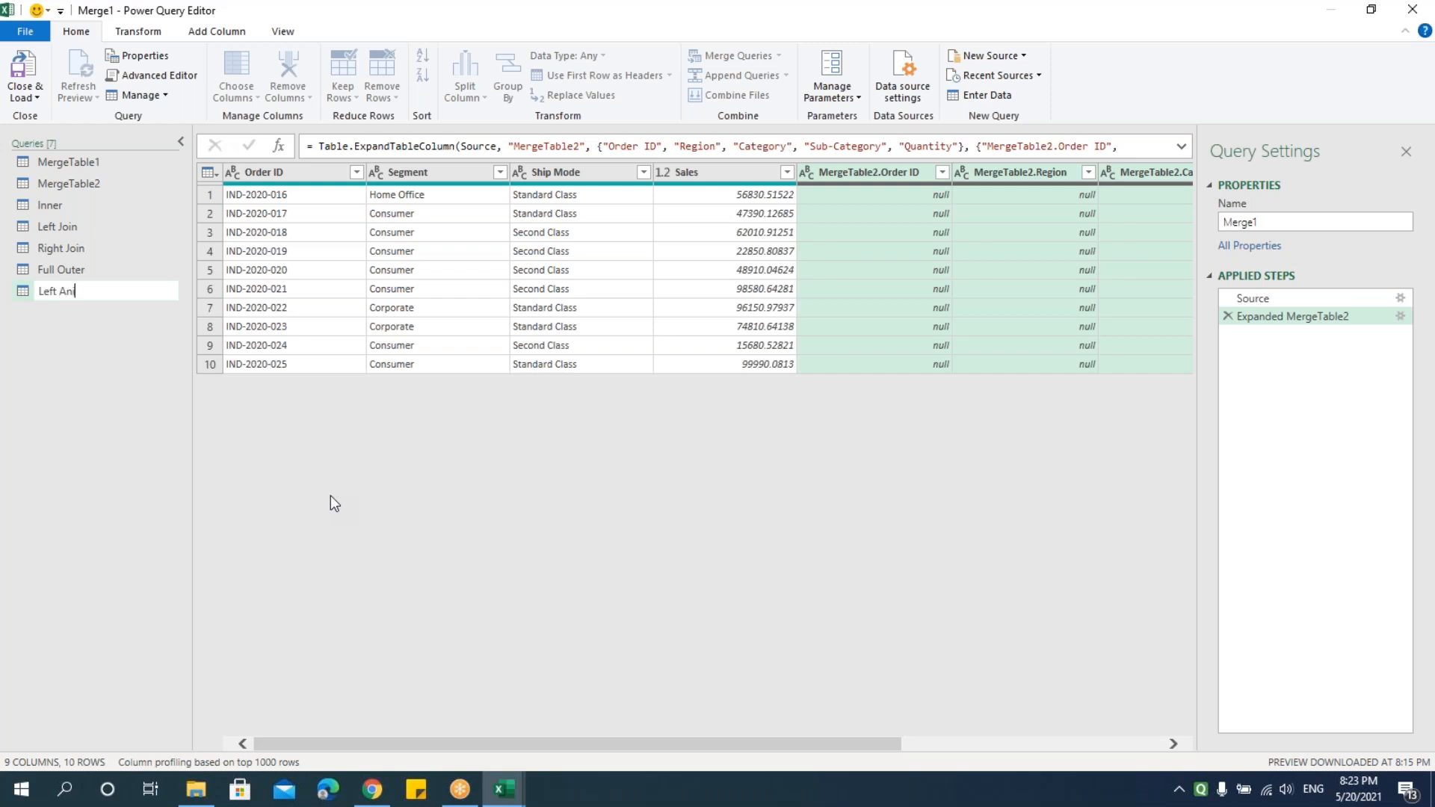
pyautogui.press('BackSpace')
pyautogui.write('ti')
pyautogui.press('Return')
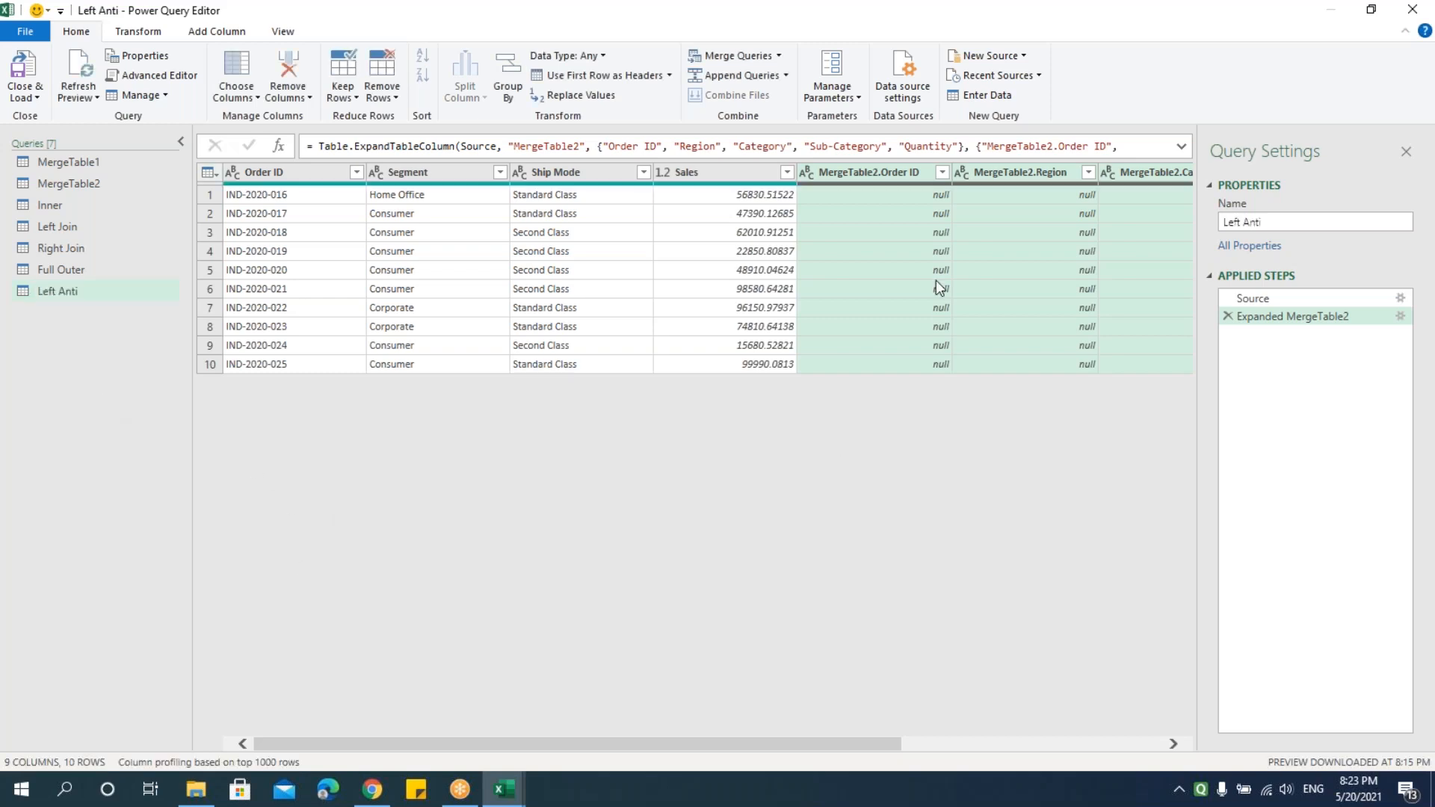
# Step: Merge MergeTable1 with MergeTable2 on Order ID as a new query, using a Right Anti (rows only in second) join
pyautogui.click(779, 55)
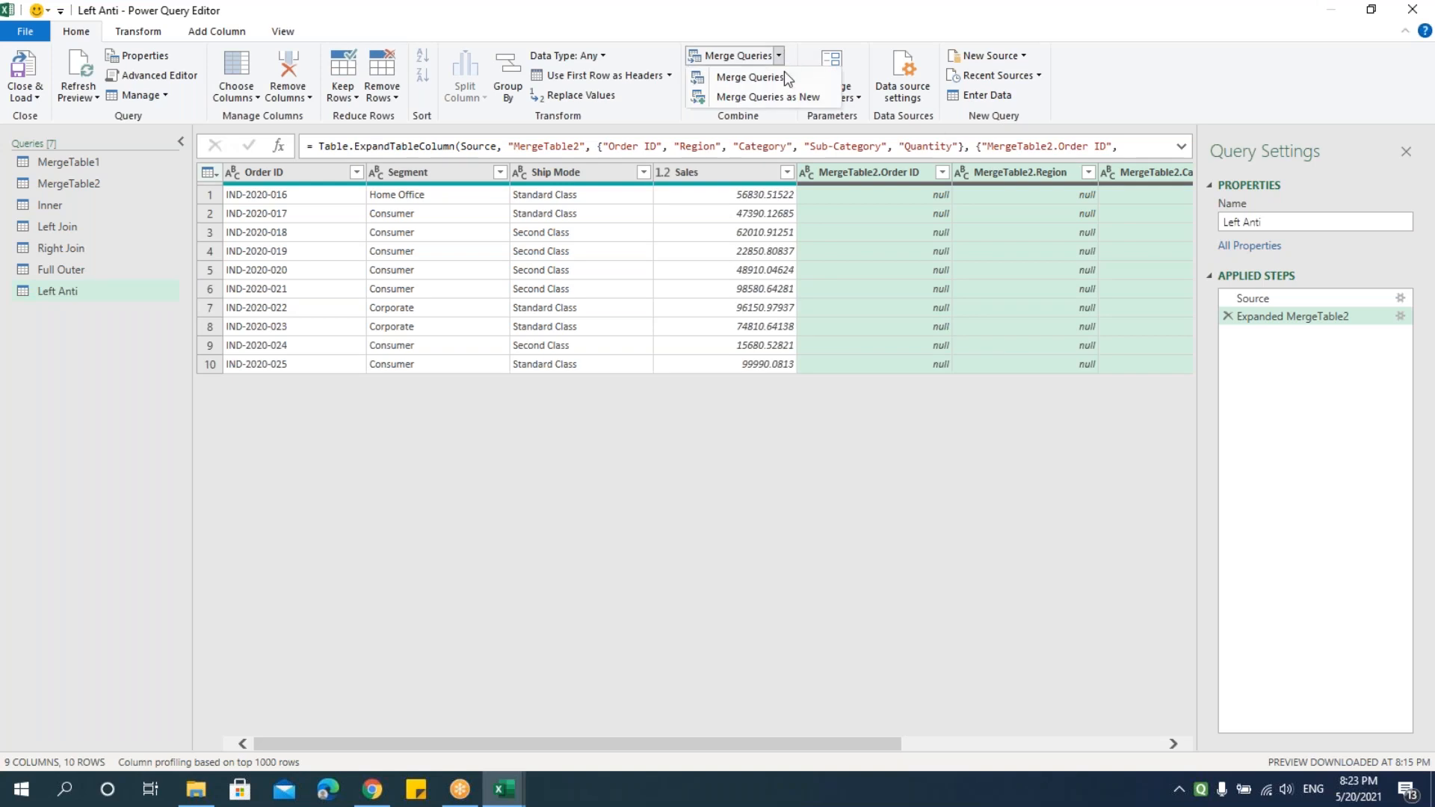
pyautogui.click(790, 98)
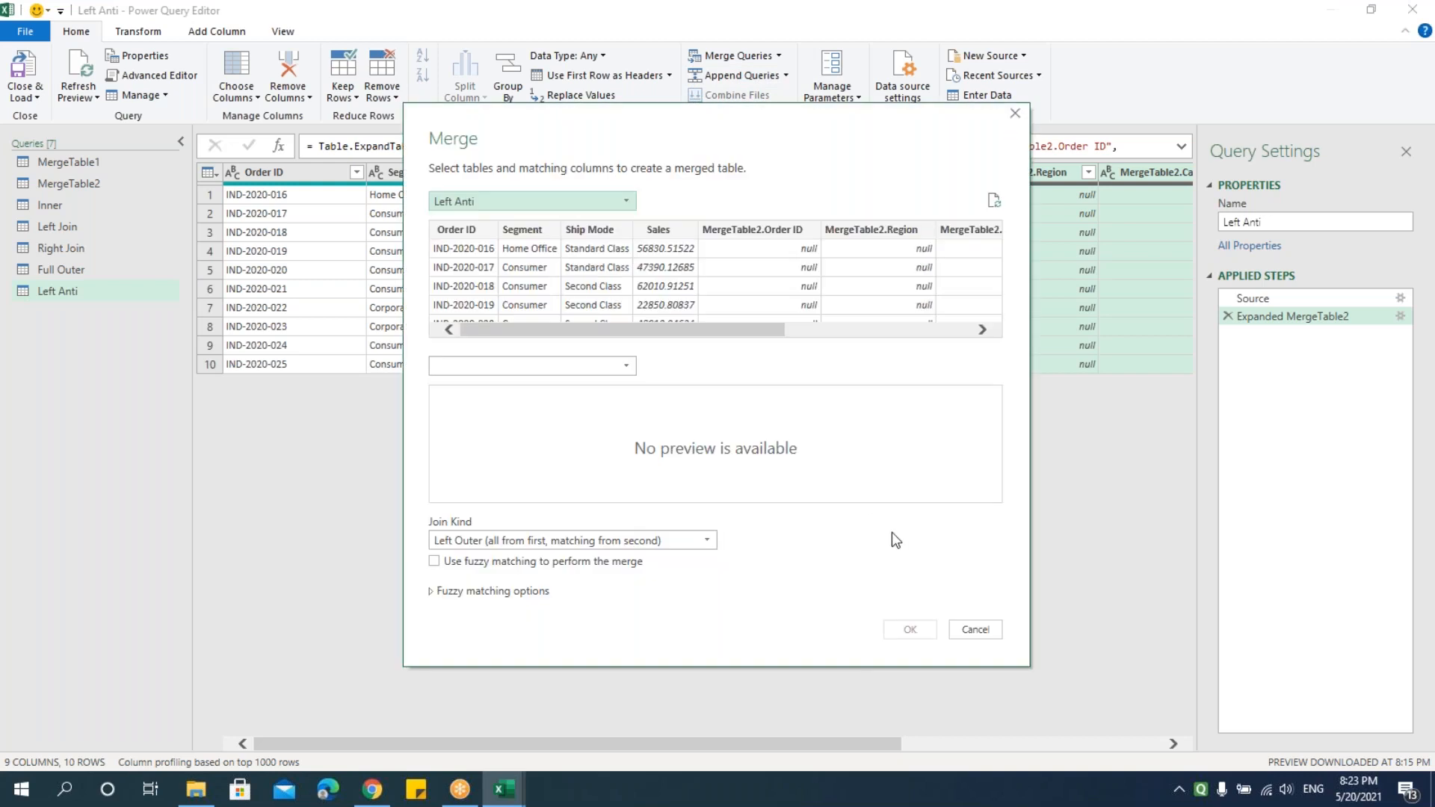
pyautogui.click(476, 204)
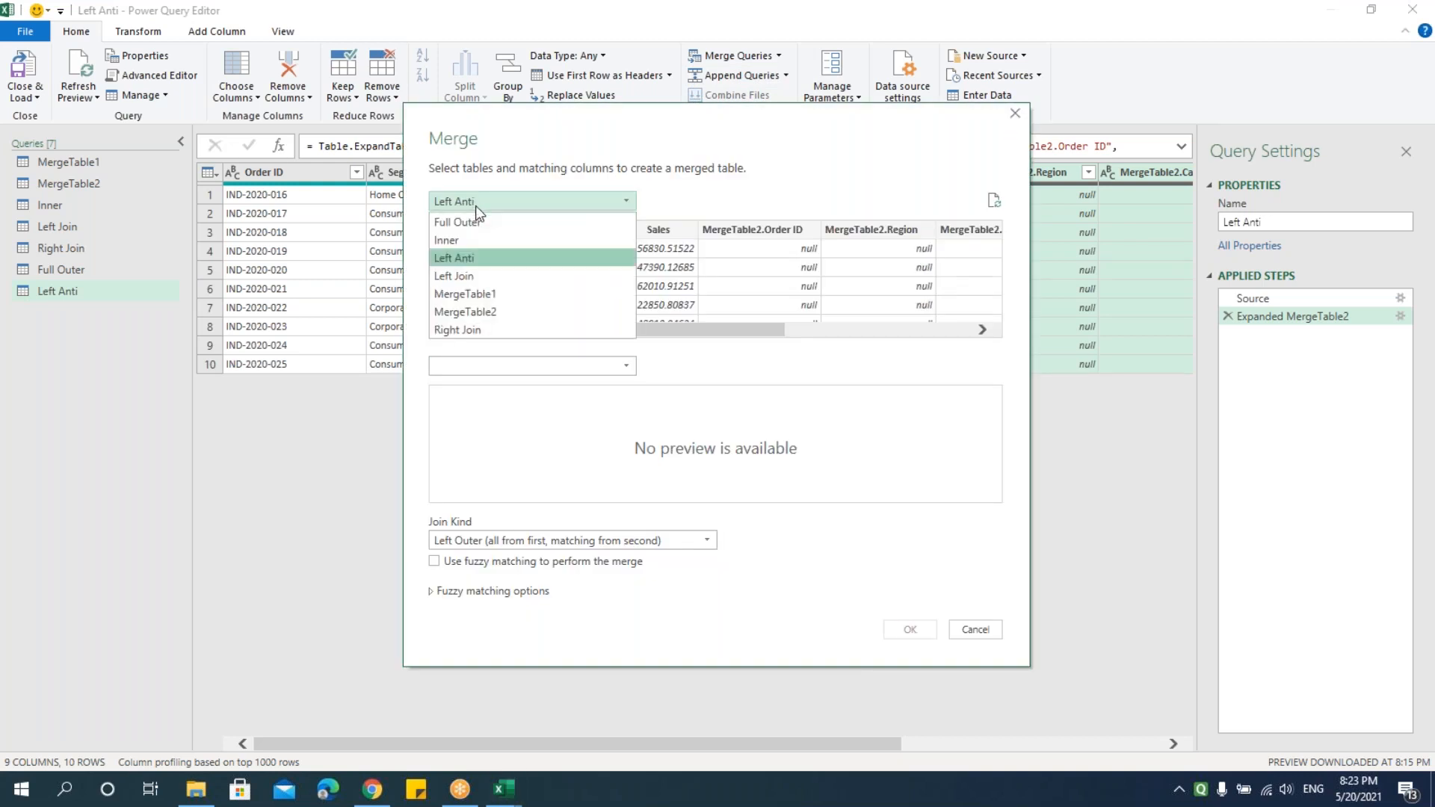
pyautogui.click(493, 296)
pyautogui.click(474, 369)
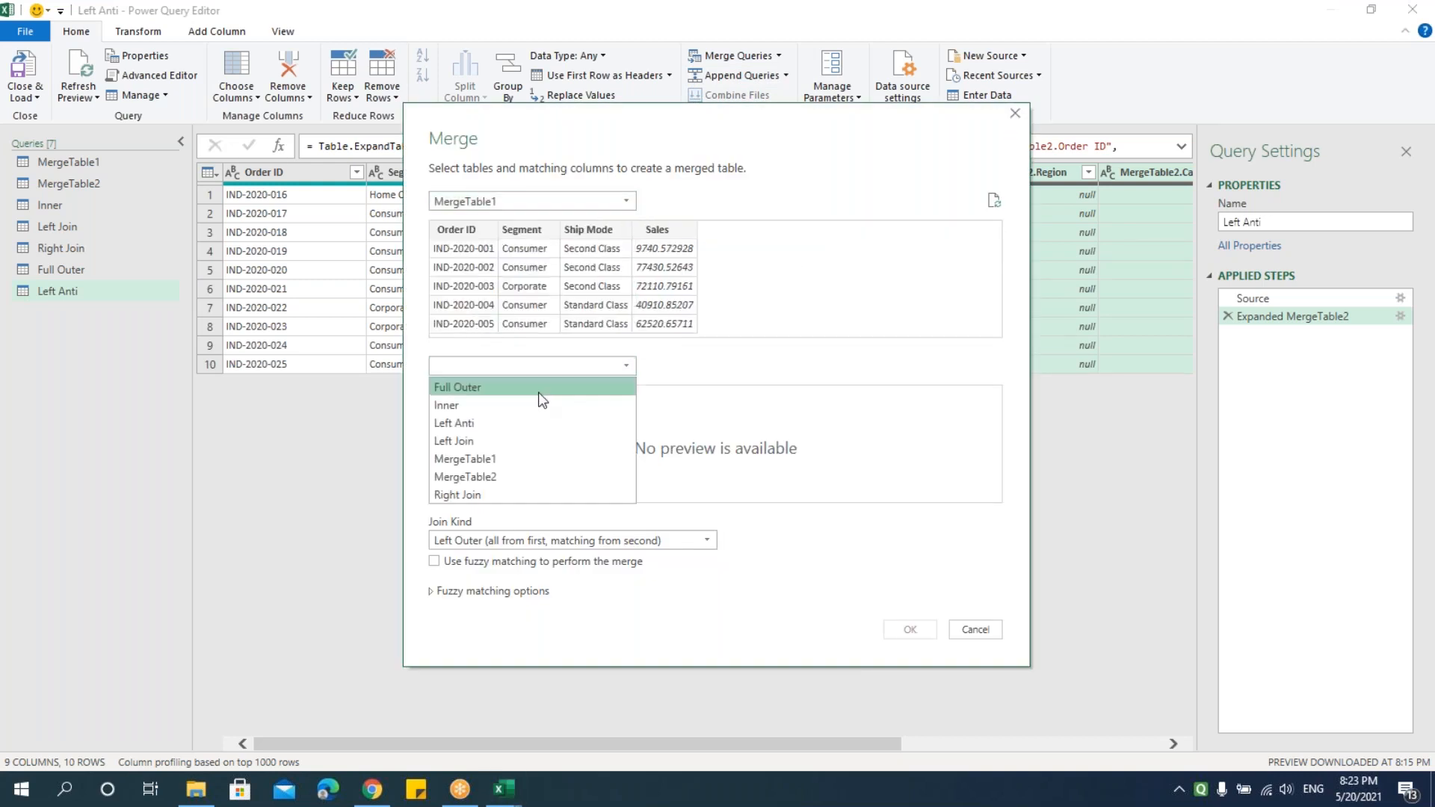
pyautogui.click(510, 479)
pyautogui.click(474, 392)
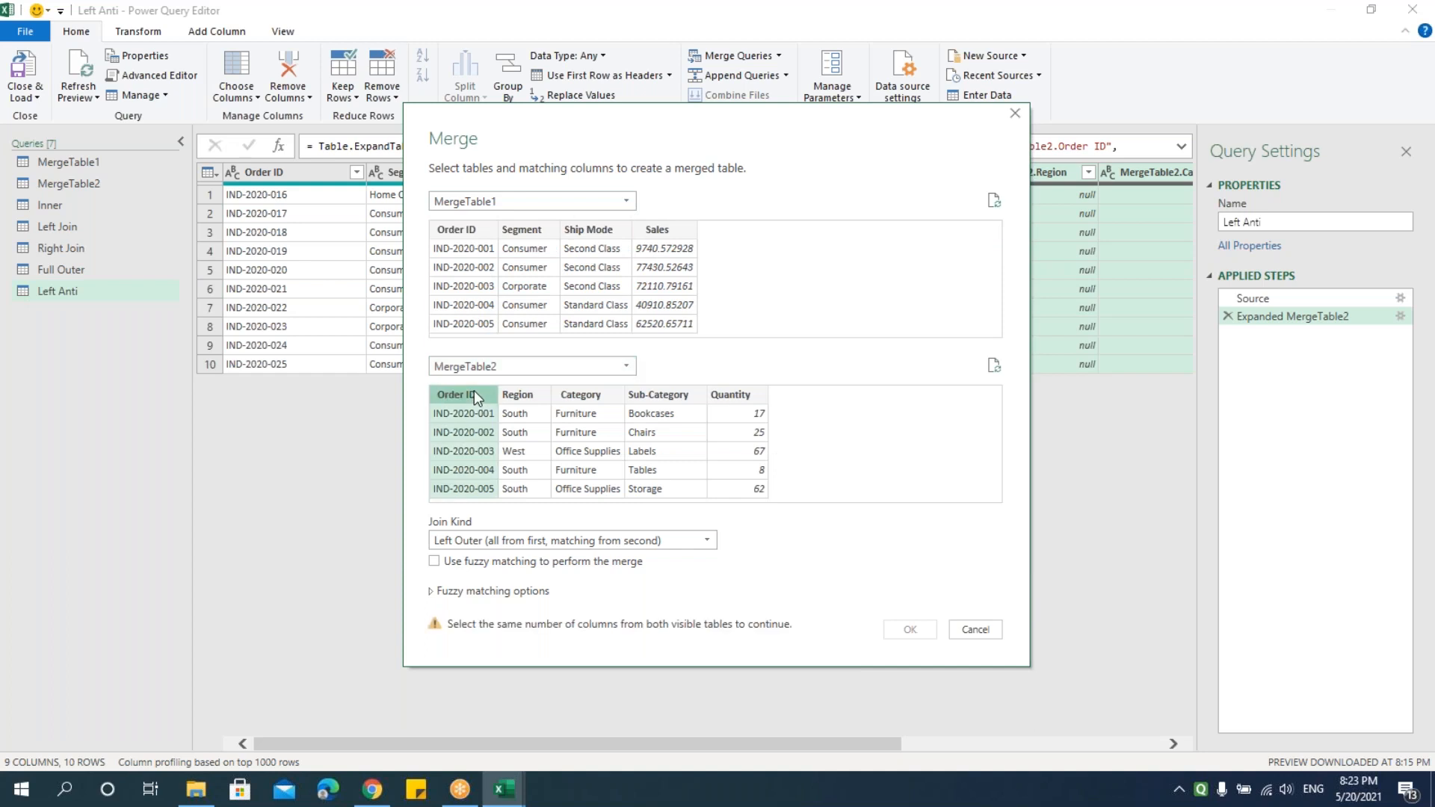
pyautogui.click(470, 252)
pyautogui.click(524, 544)
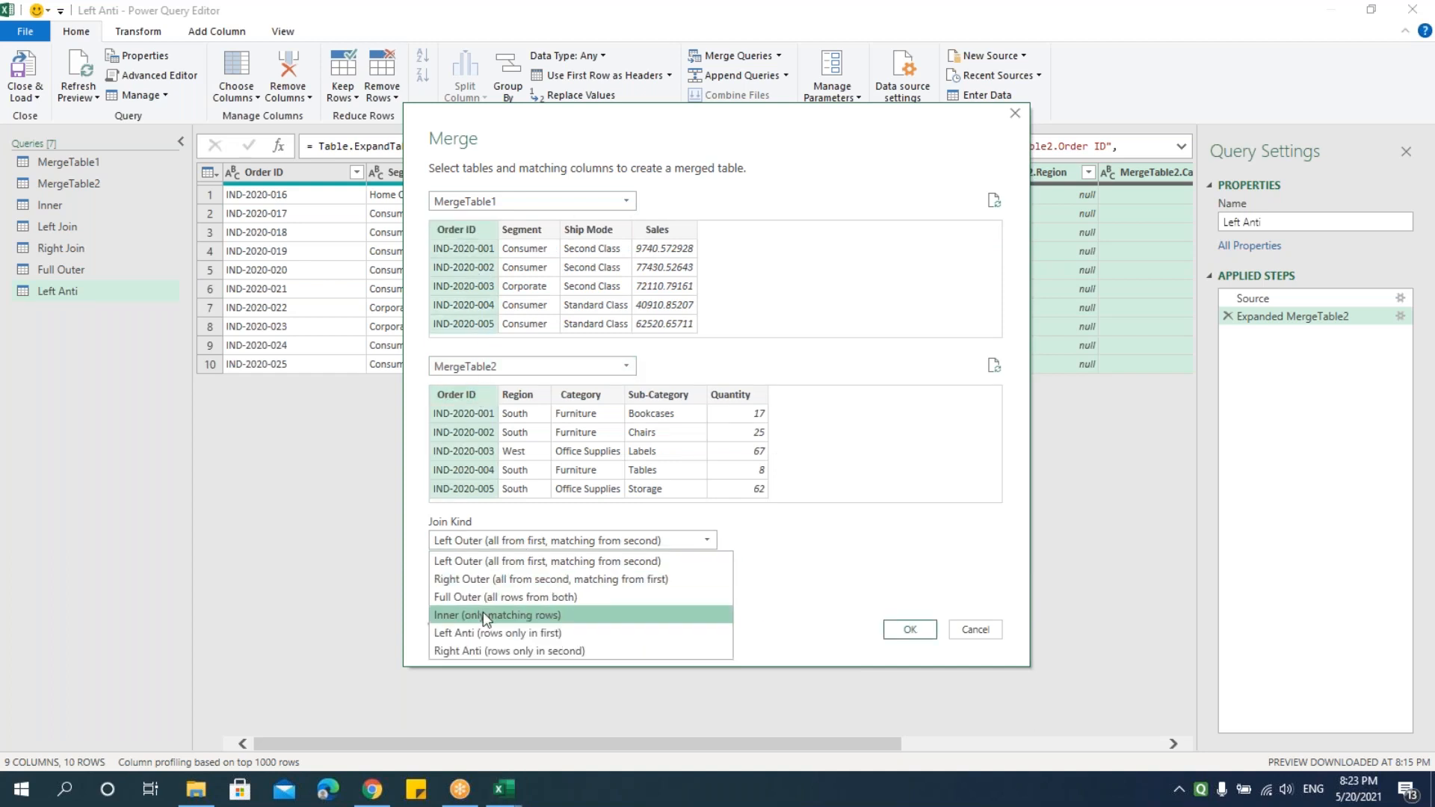
pyautogui.click(474, 650)
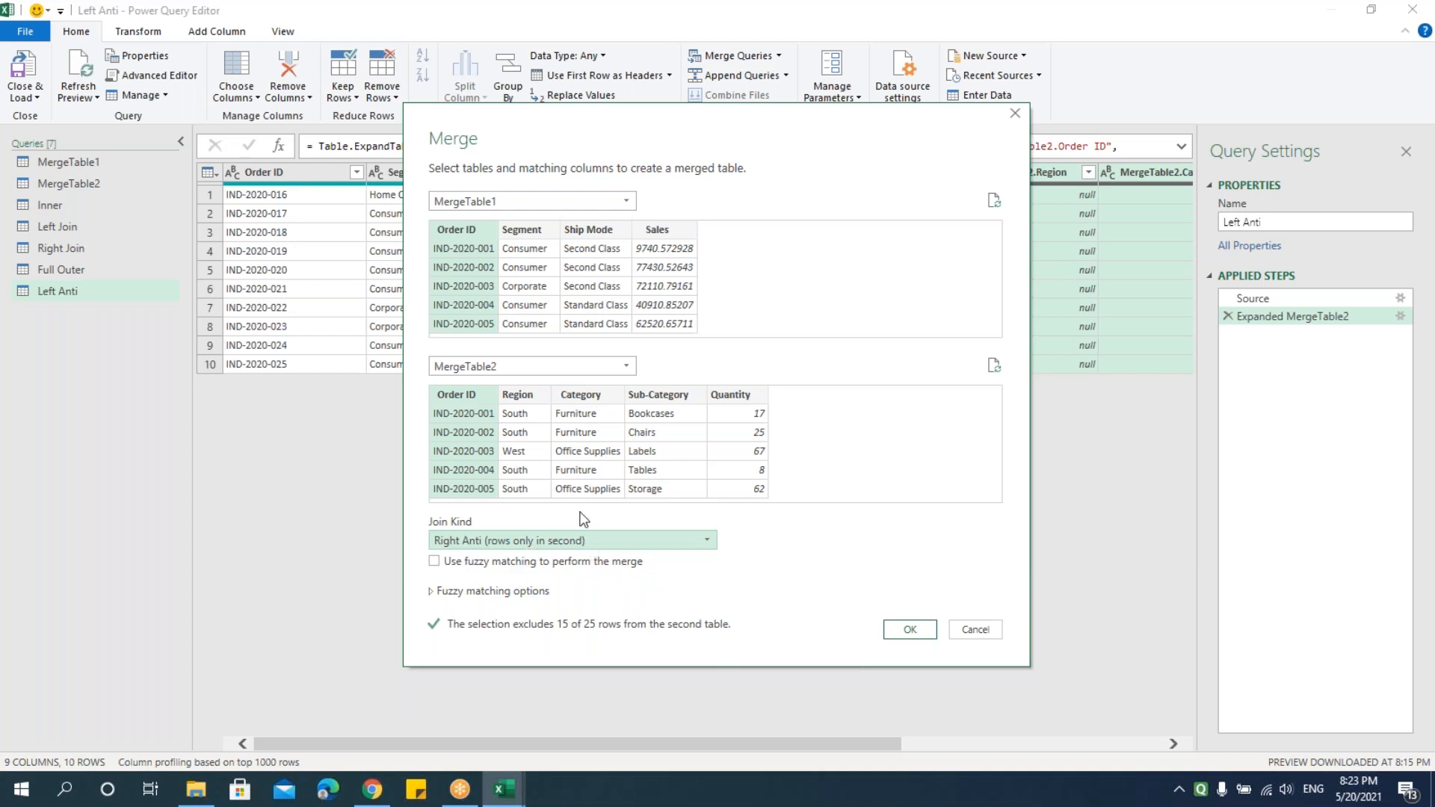
pyautogui.click(909, 632)
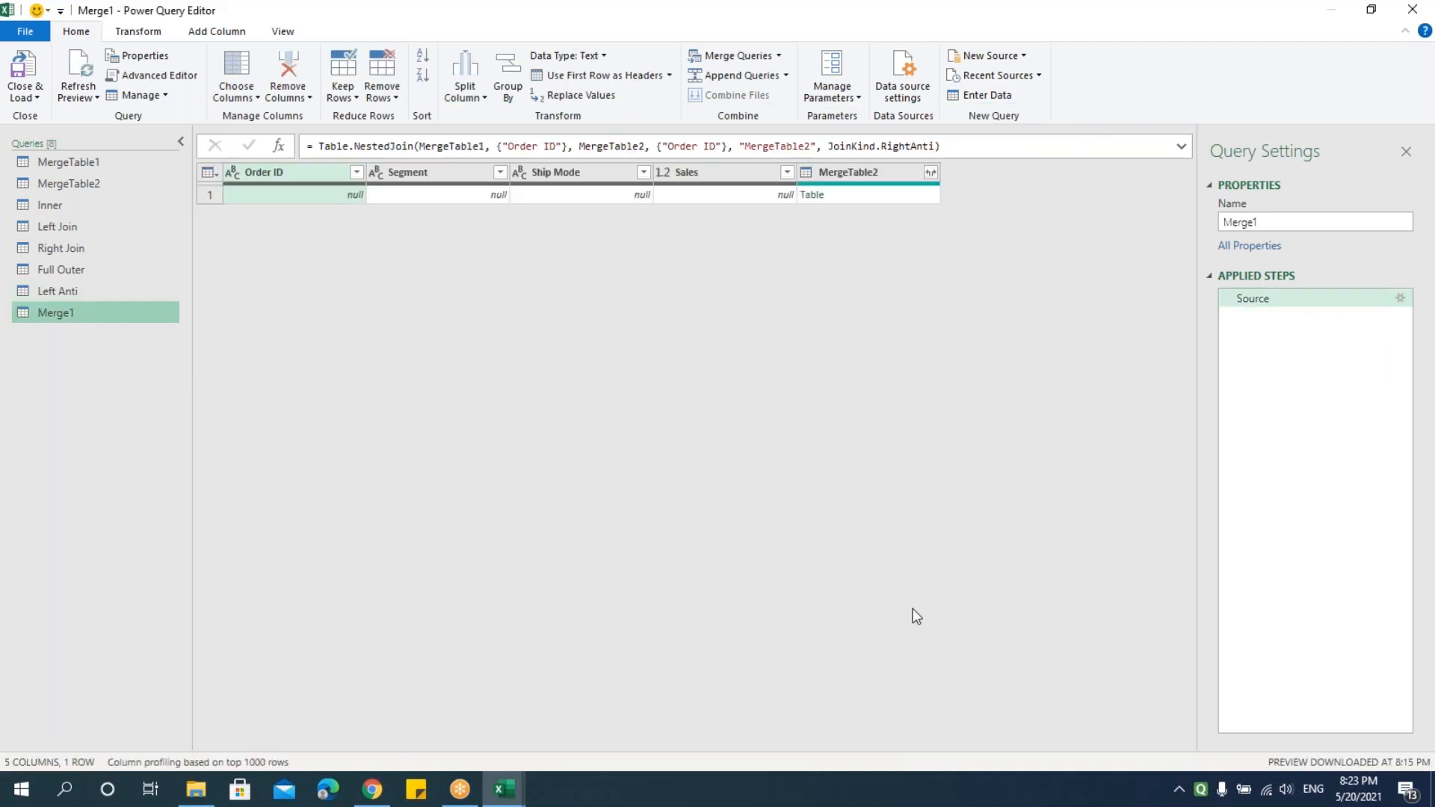
# Step: Expand all MergeTable2 columns in the right-anti merge with the original column name as prefix, and rename that query as Right Anti
pyautogui.click(931, 174)
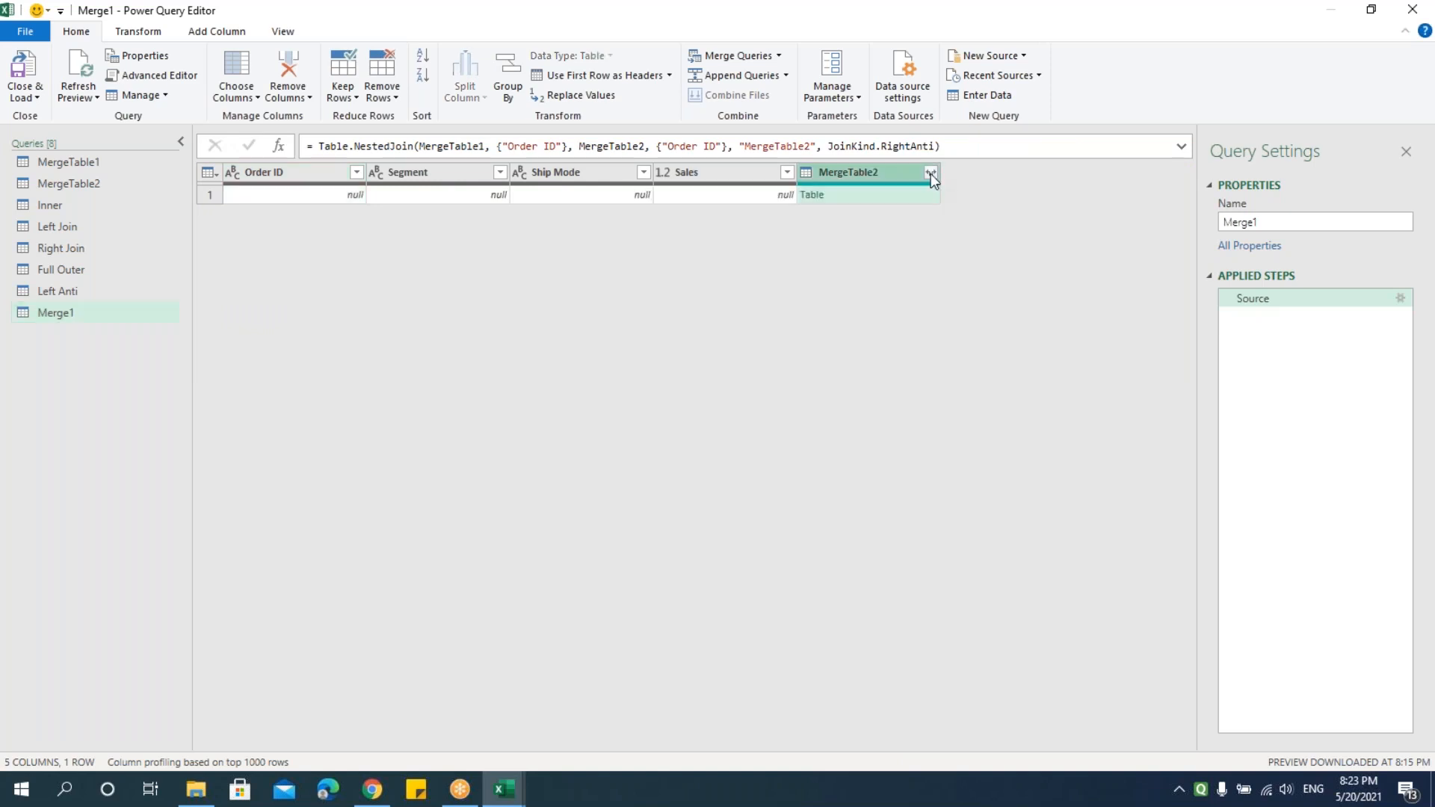
pyautogui.click(930, 173)
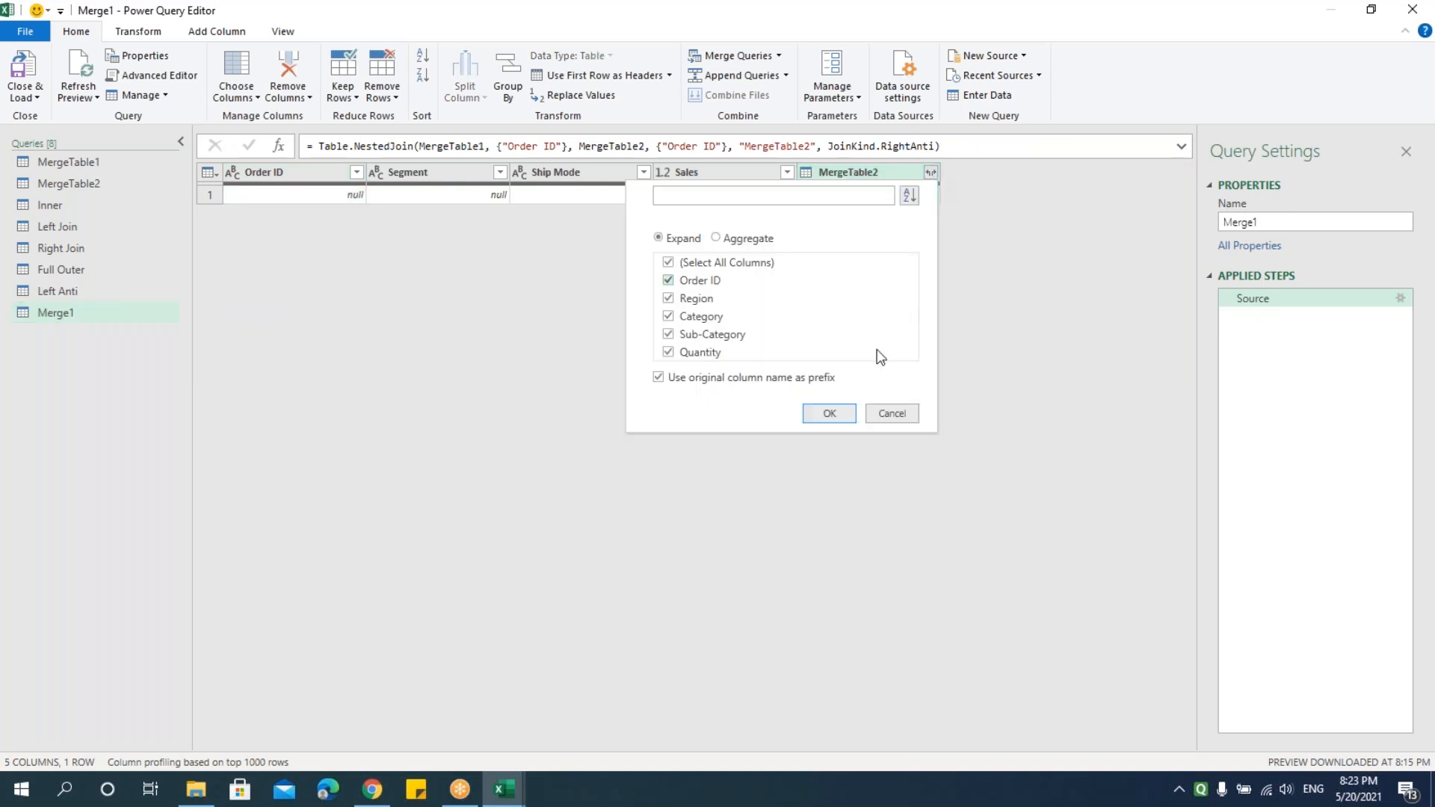
pyautogui.click(842, 413)
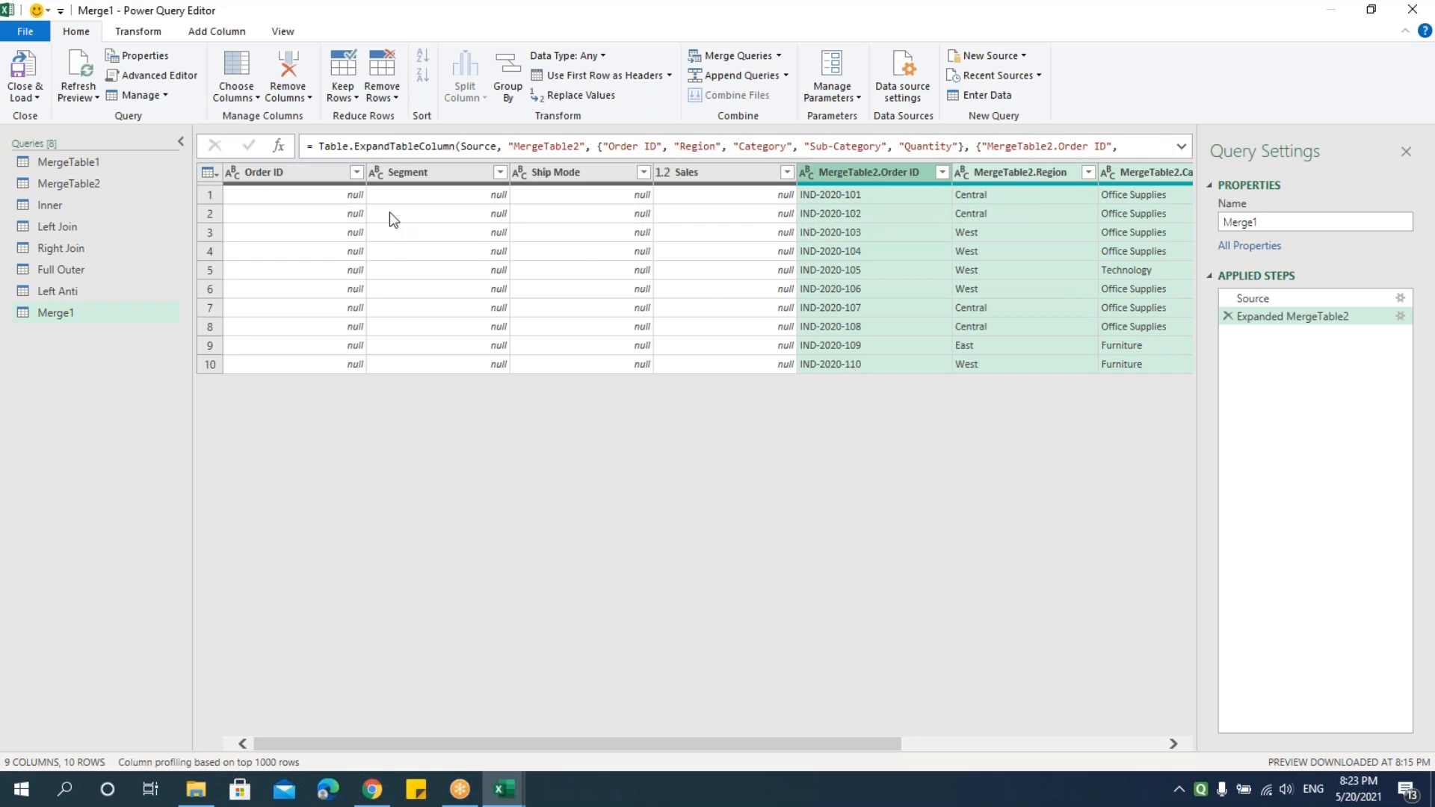
pyautogui.doubleClick(56, 312)
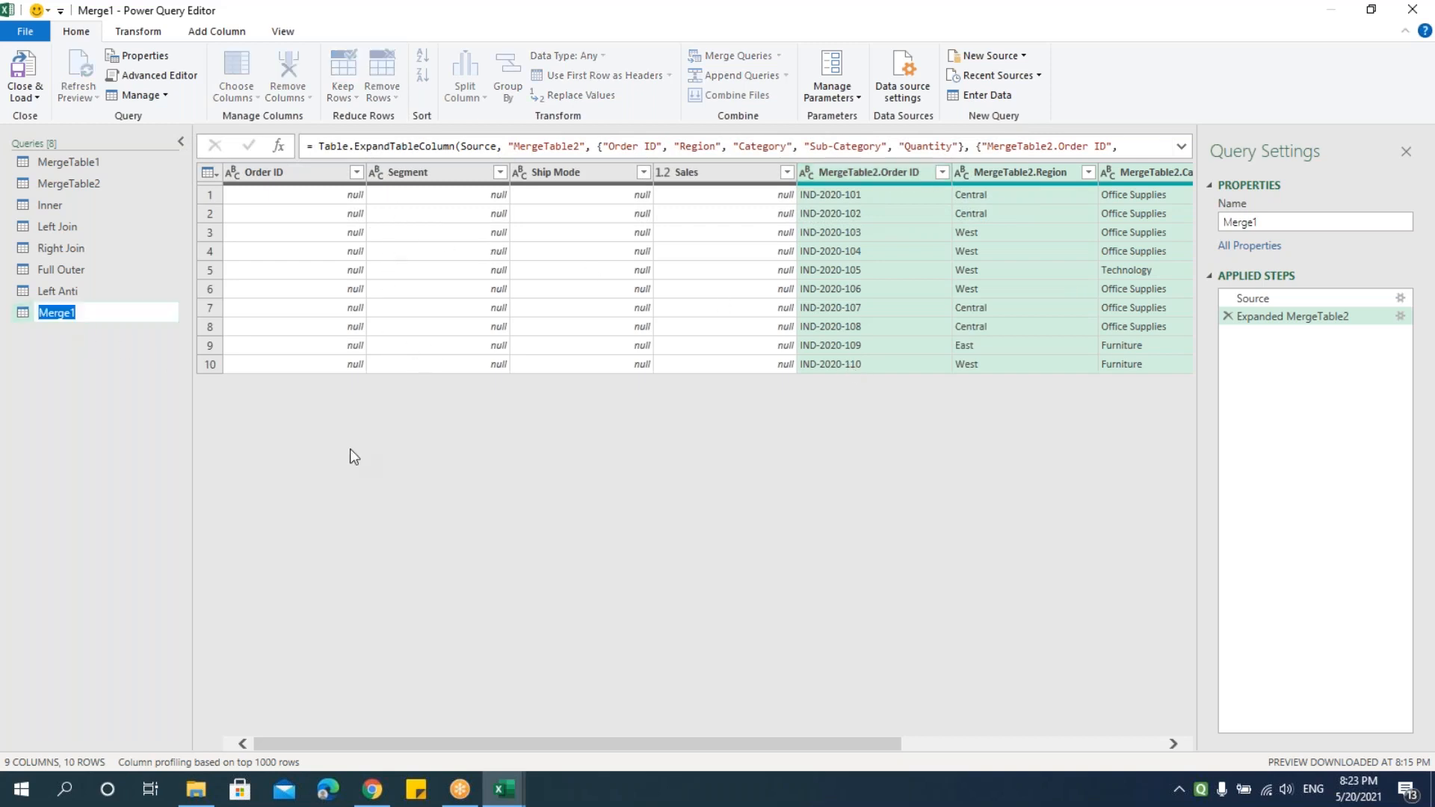
pyautogui.write('Right Anti')
pyautogui.press('Return')
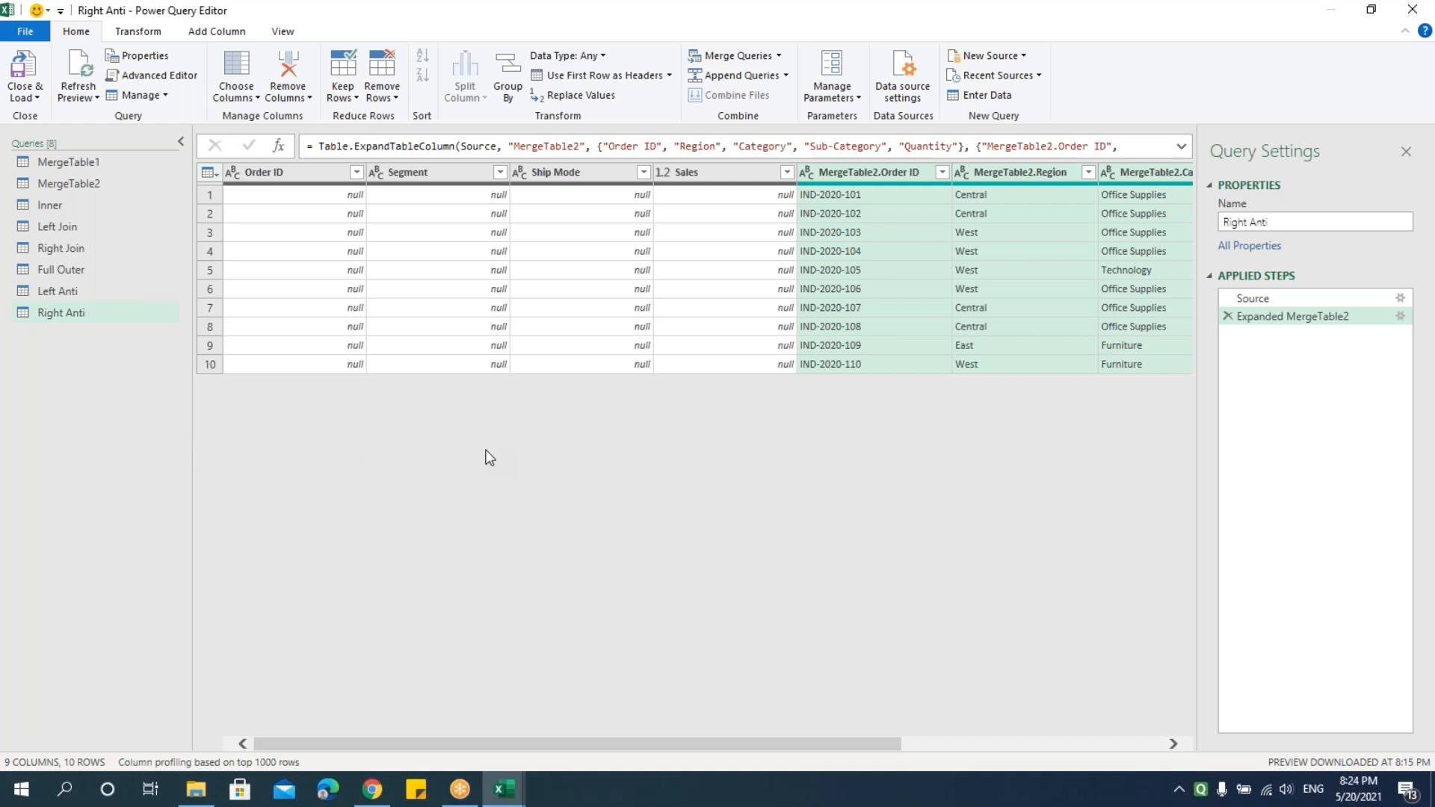
# Step: Close the query editor and load all the merge queries into the workbook as tables on new worksheets
pyautogui.click(21, 97)
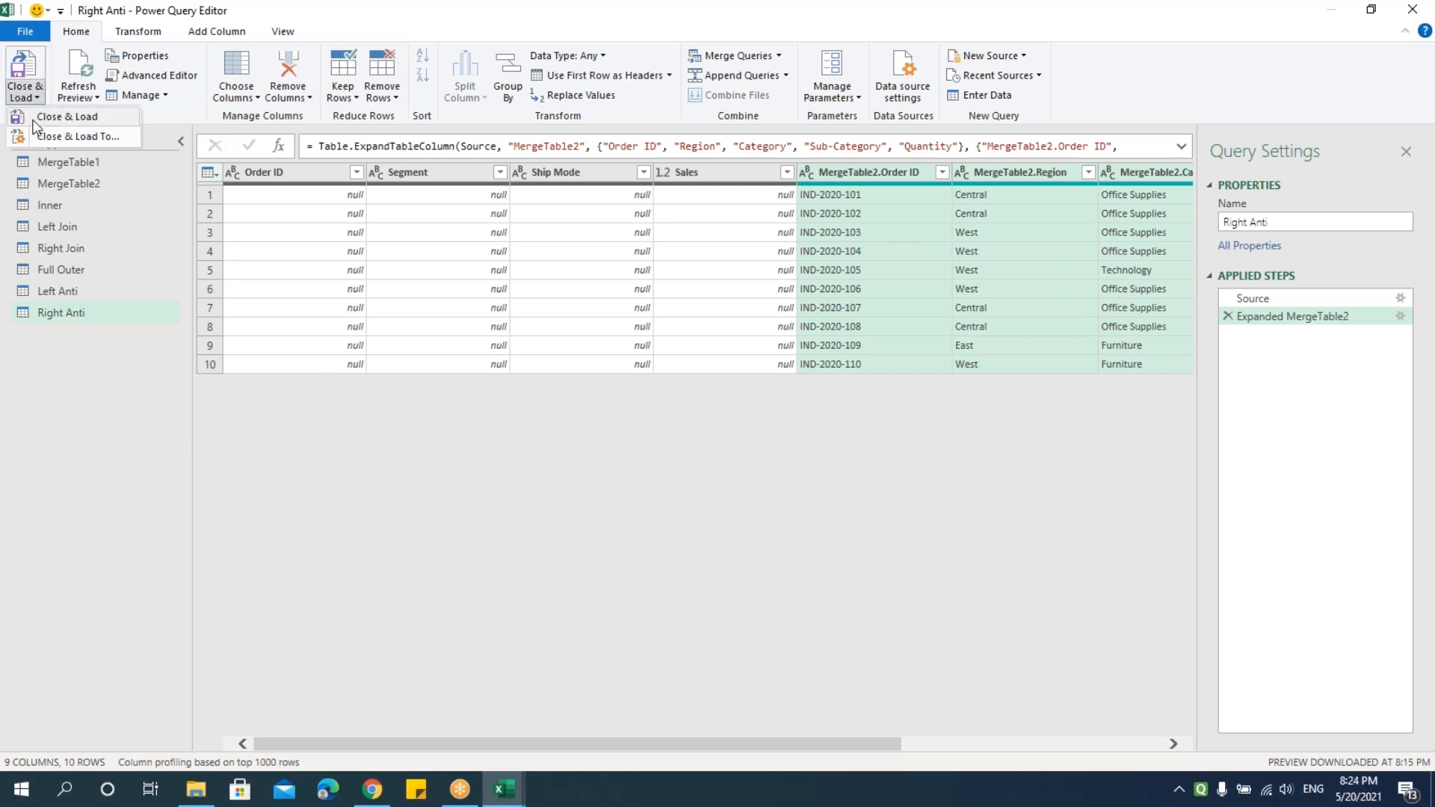
pyautogui.click(67, 139)
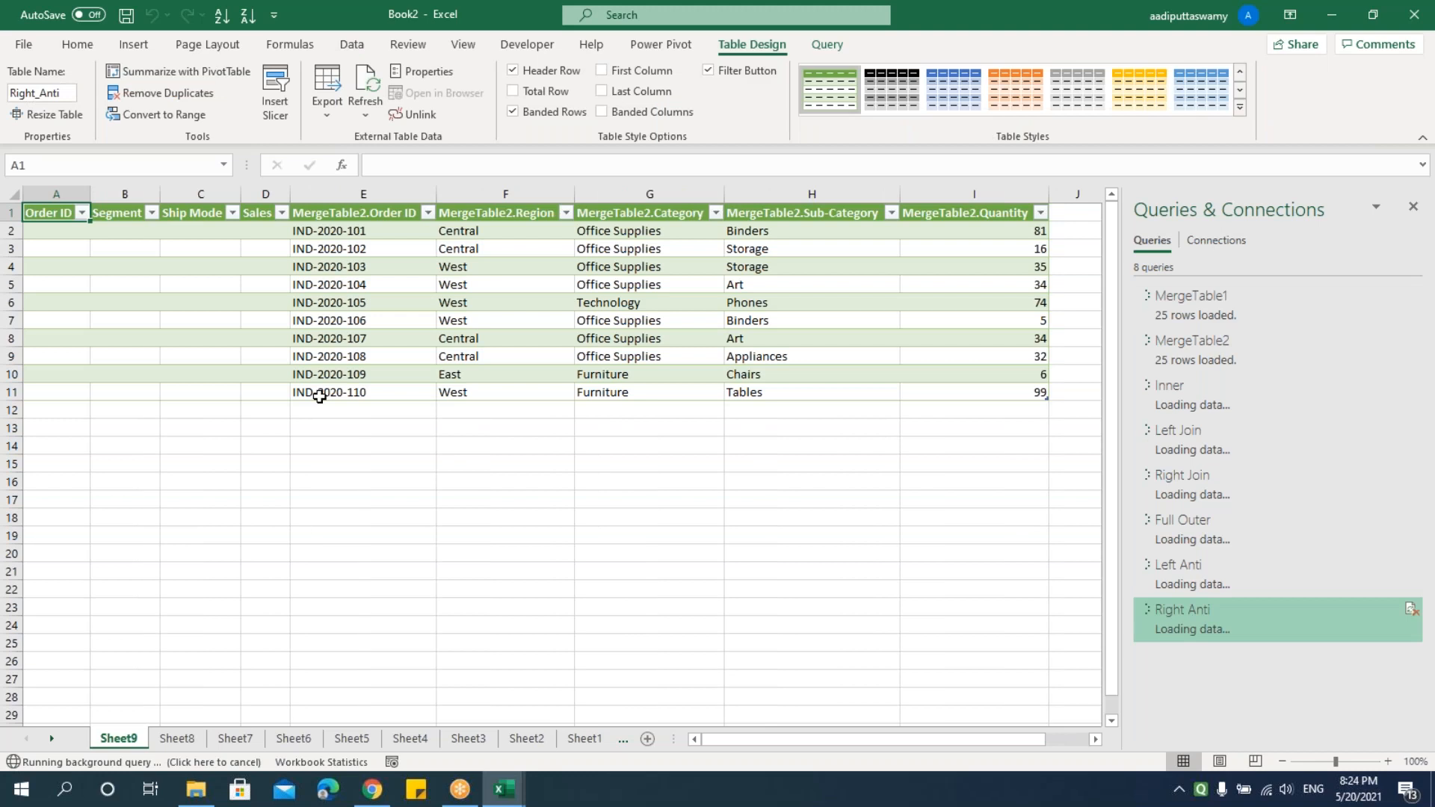
pyautogui.click(318, 460)
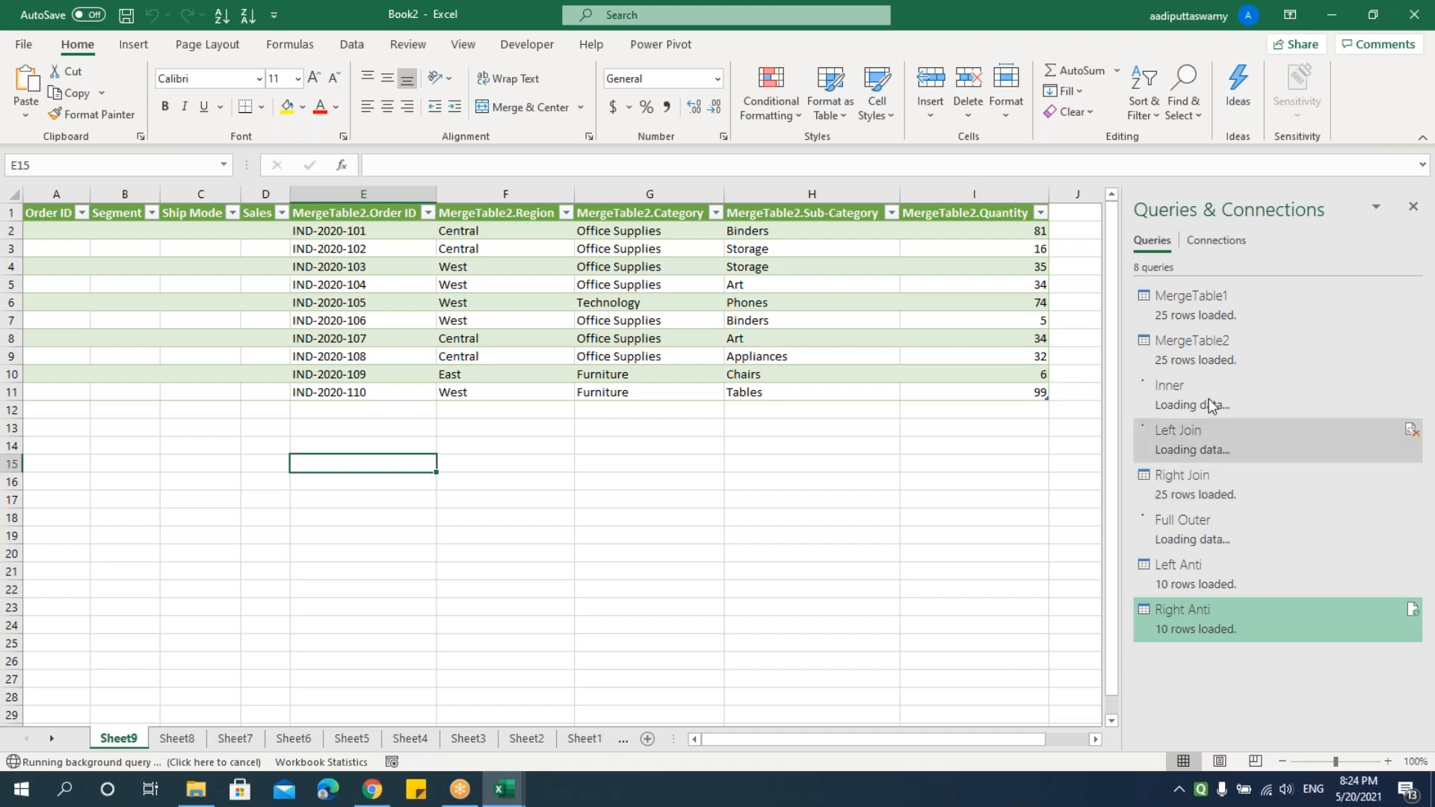
pyautogui.click(407, 433)
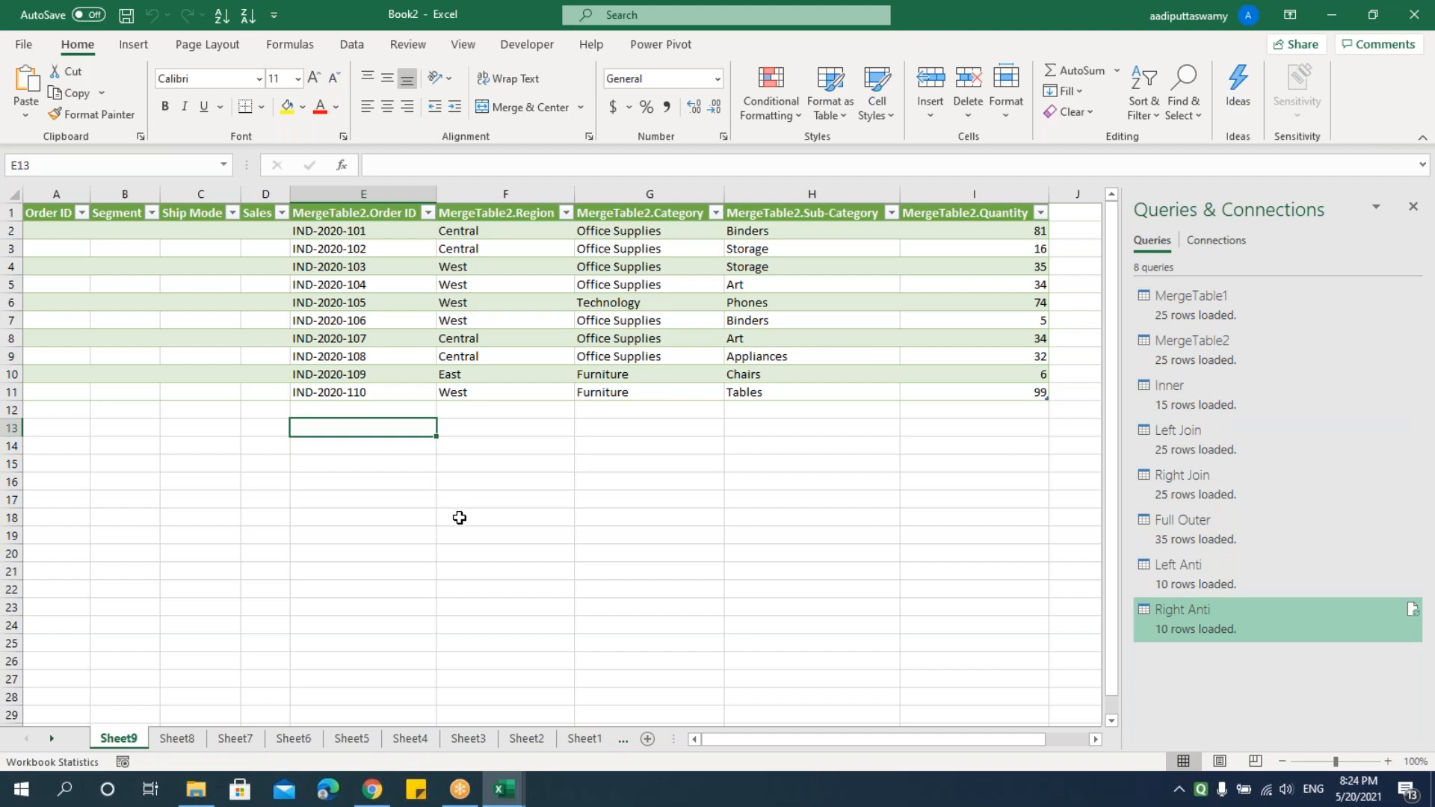
# Step: Review the loaded join results and source tables on each worksheet from Sheet8 through Sheet2
pyautogui.click(177, 739)
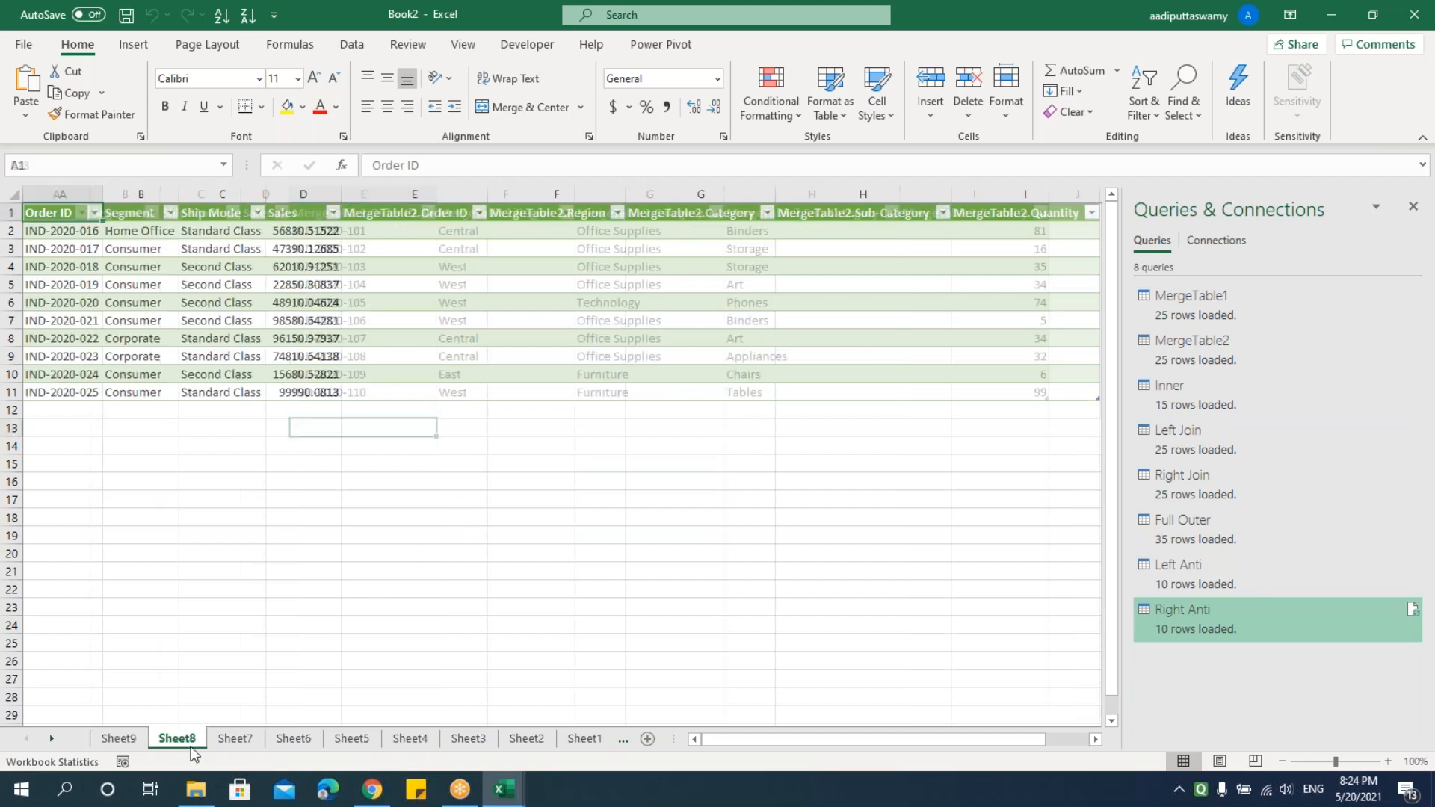
pyautogui.click(234, 738)
pyautogui.click(293, 739)
pyautogui.click(352, 738)
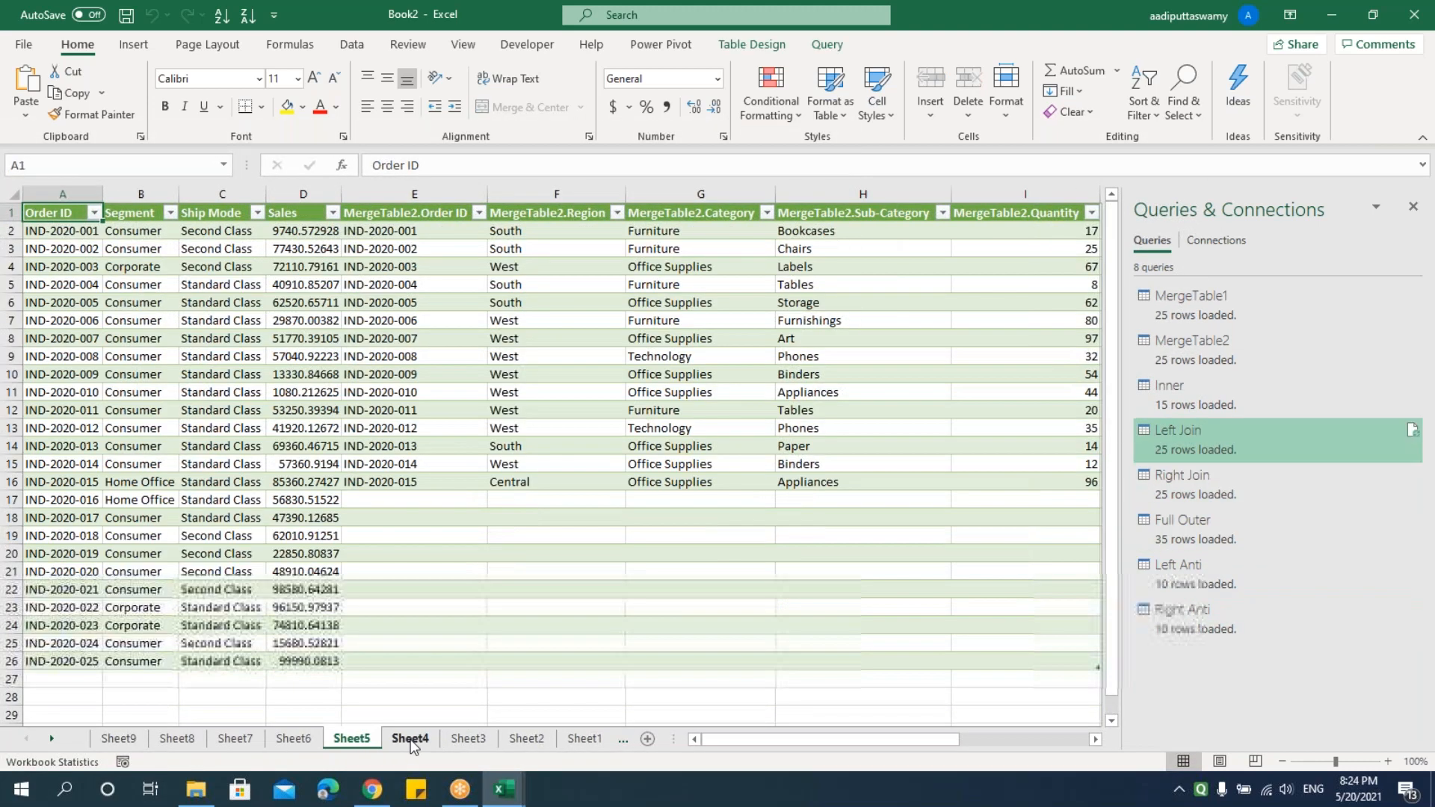
pyautogui.click(410, 738)
pyautogui.click(468, 738)
pyautogui.click(535, 739)
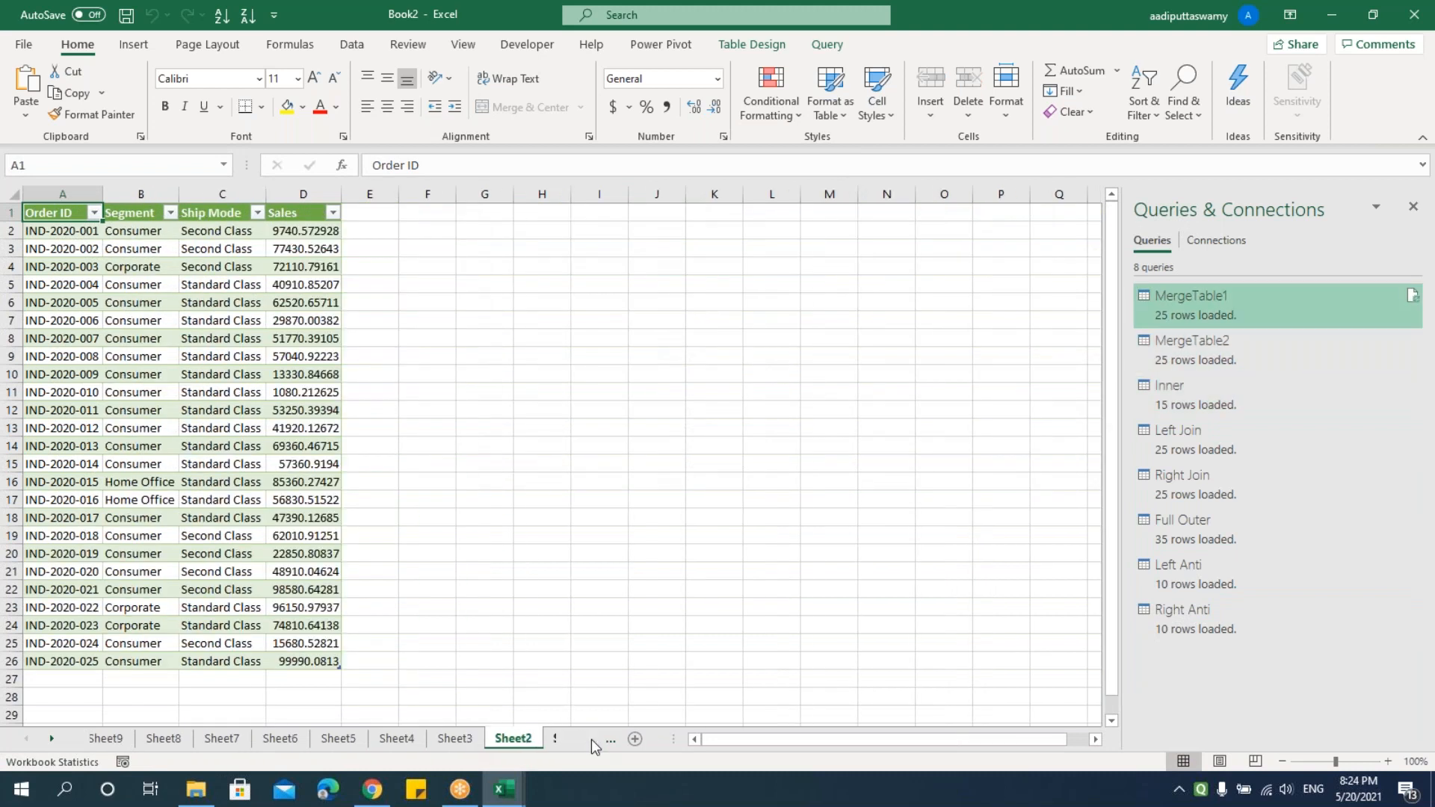
pyautogui.click(585, 738)
pyautogui.click(467, 740)
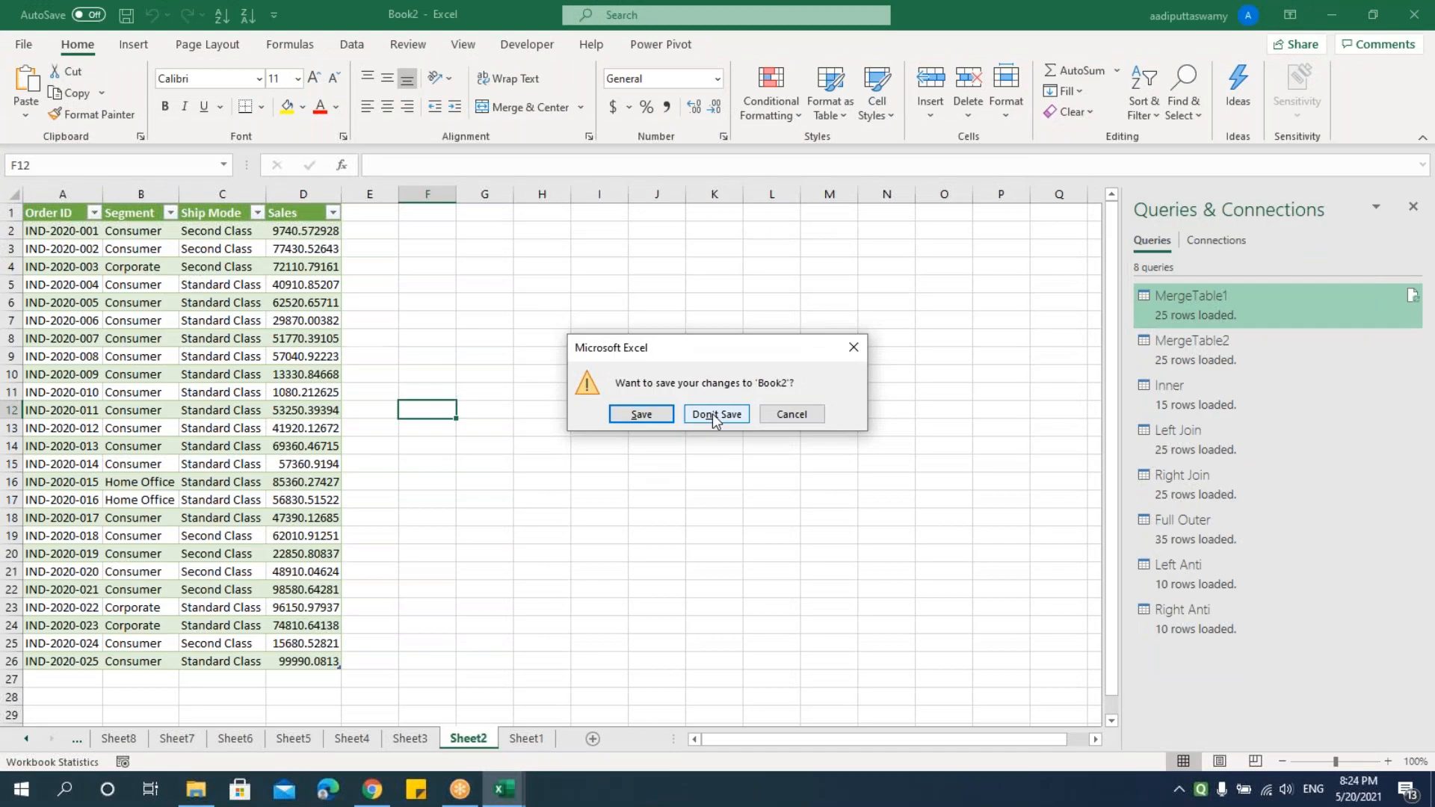
# Step: Close the Book2 and Book1 workbooks without saving their changes
pyautogui.click(712, 410)
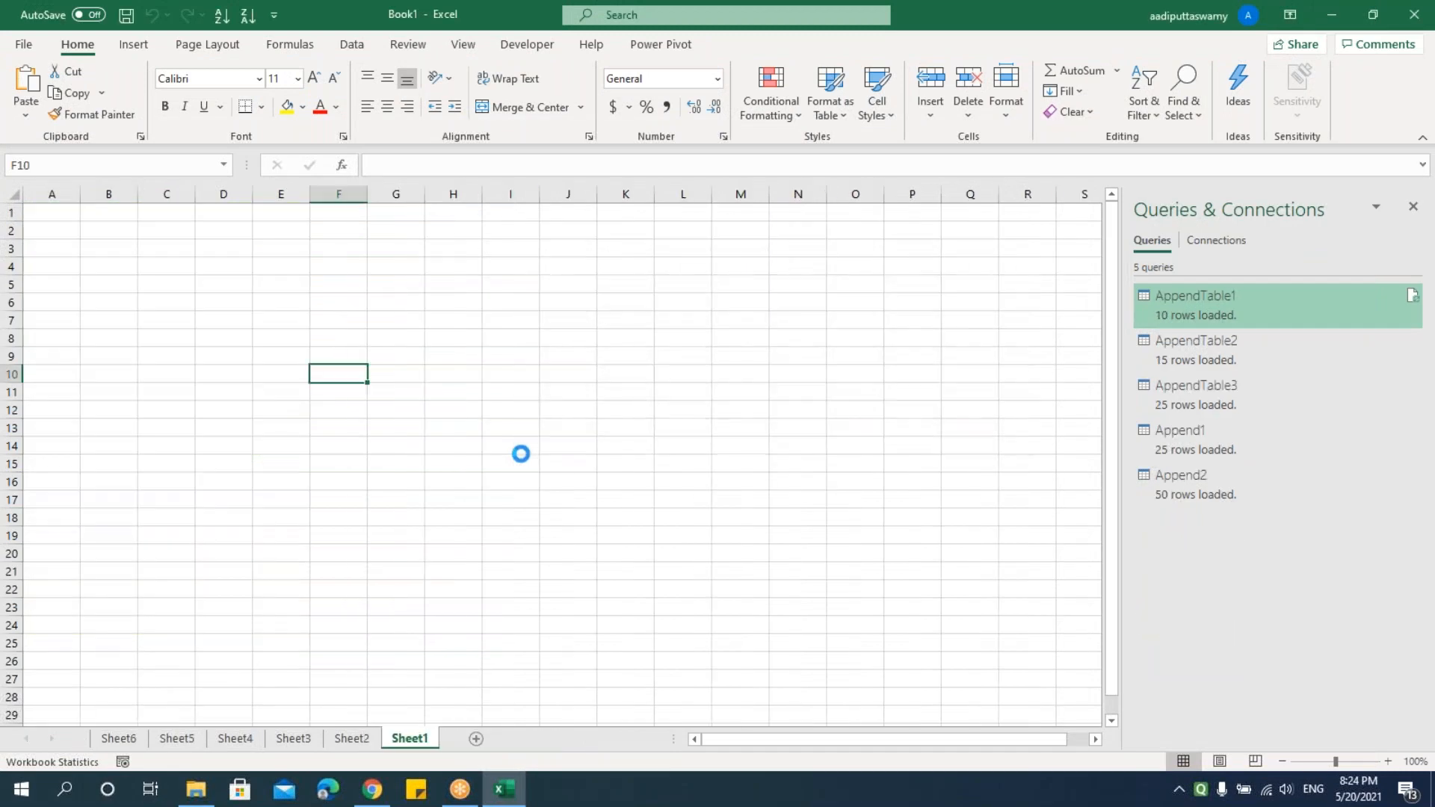
pyautogui.write('c')
pyautogui.click(527, 427)
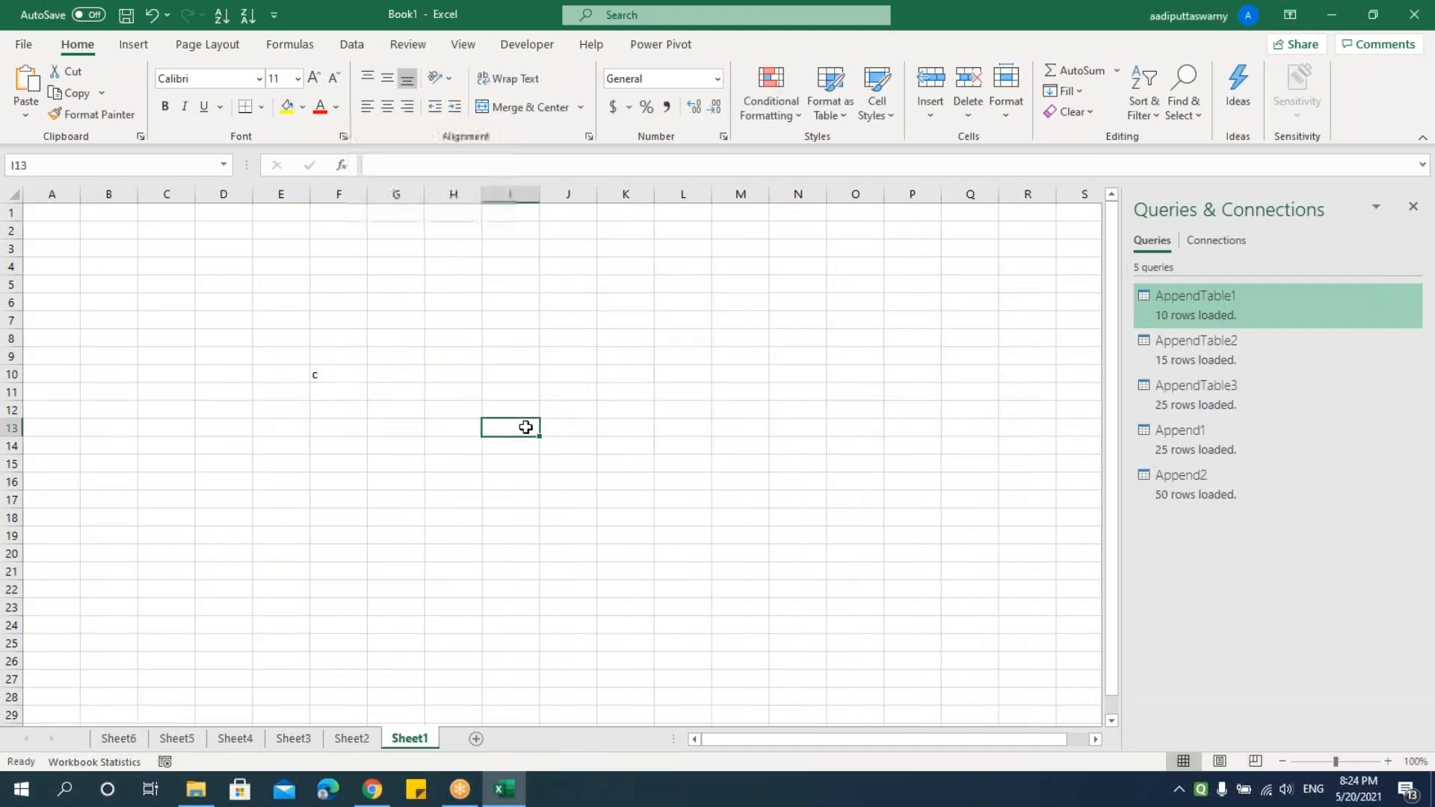
pyautogui.hotkey('alt', 'f')
pyautogui.press('c')
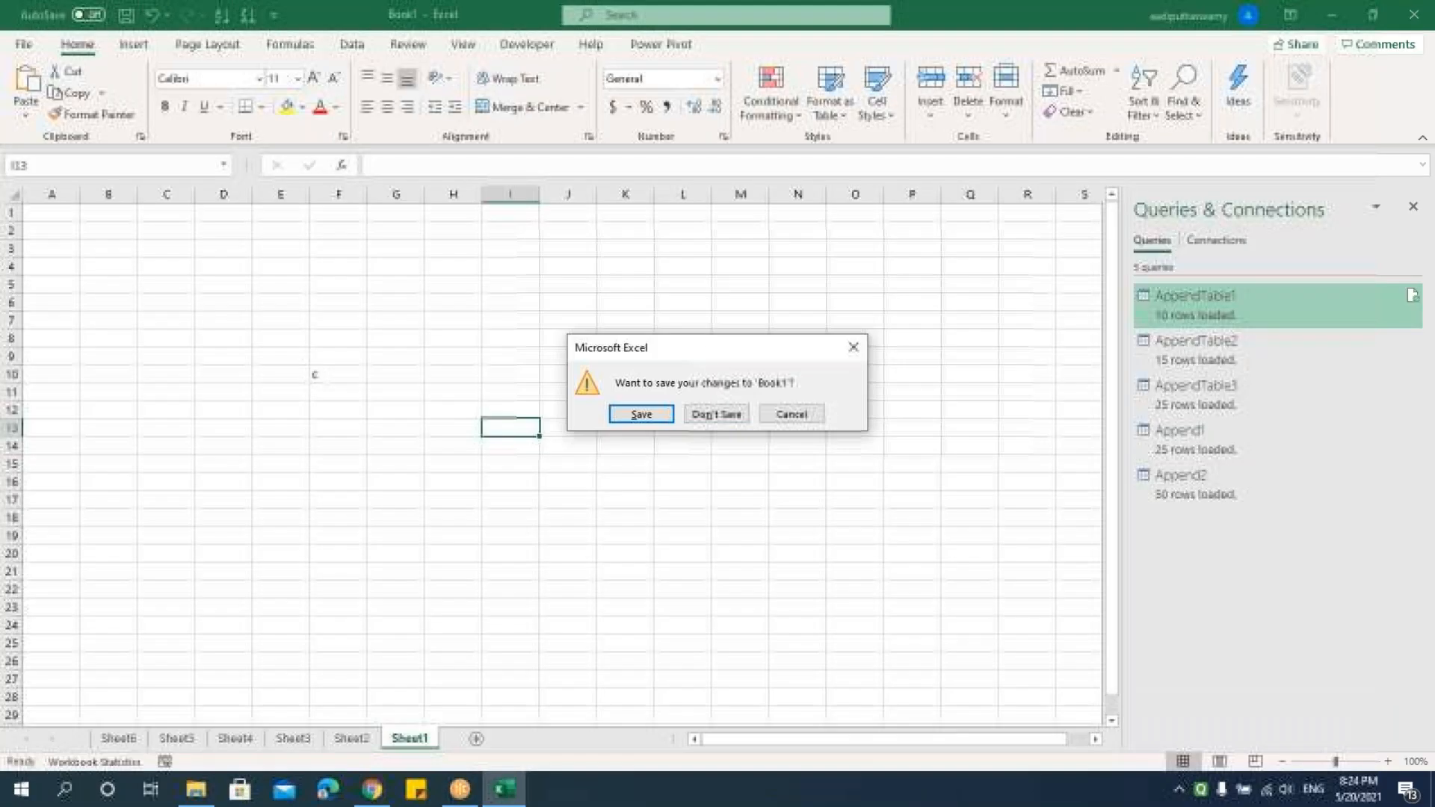
pyautogui.click(712, 413)
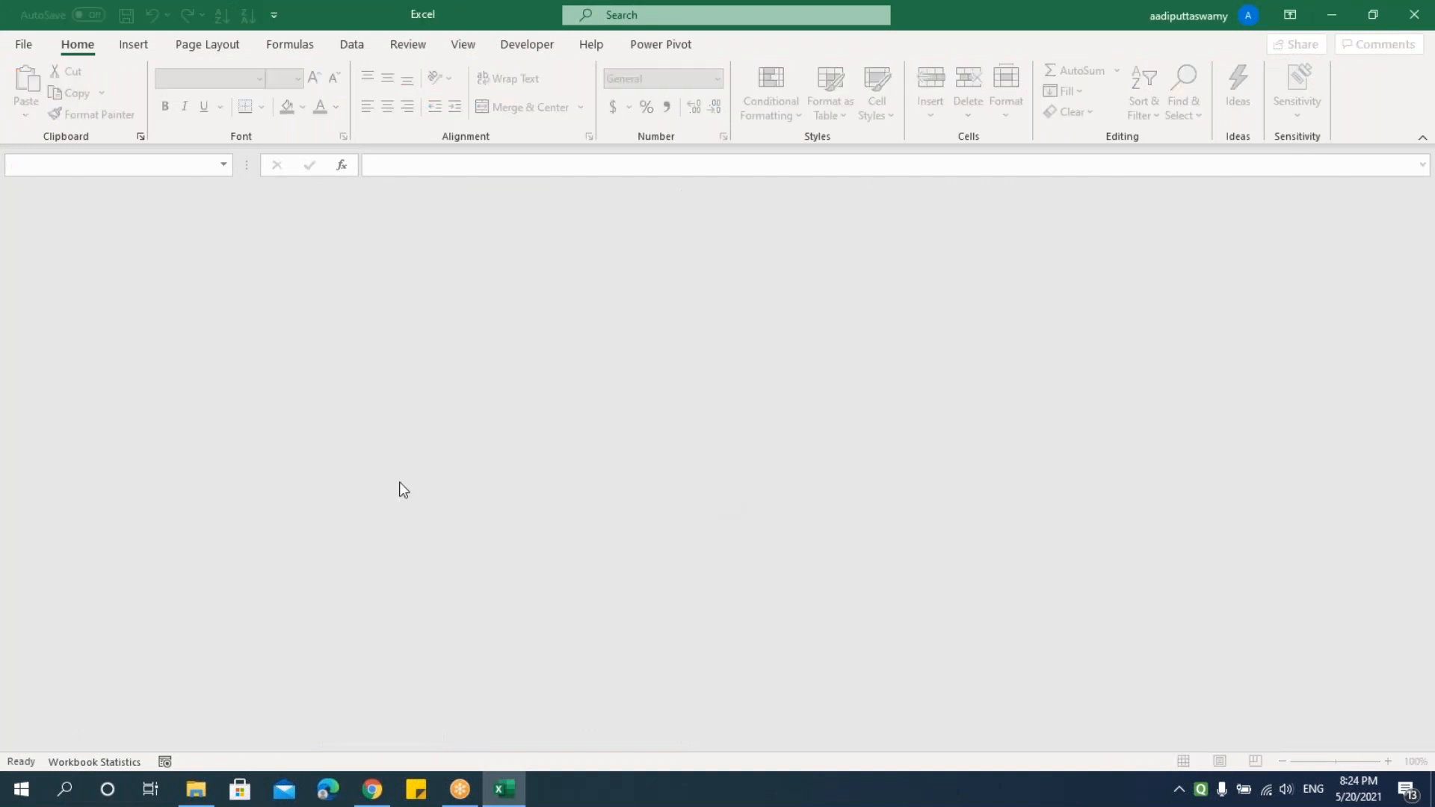
# Step: Create a blank workbook and import the Split Columns sheet from the Split Columns workbook, opening it for transformation in Power Query
pyautogui.hotkey('ctrl', 'n')
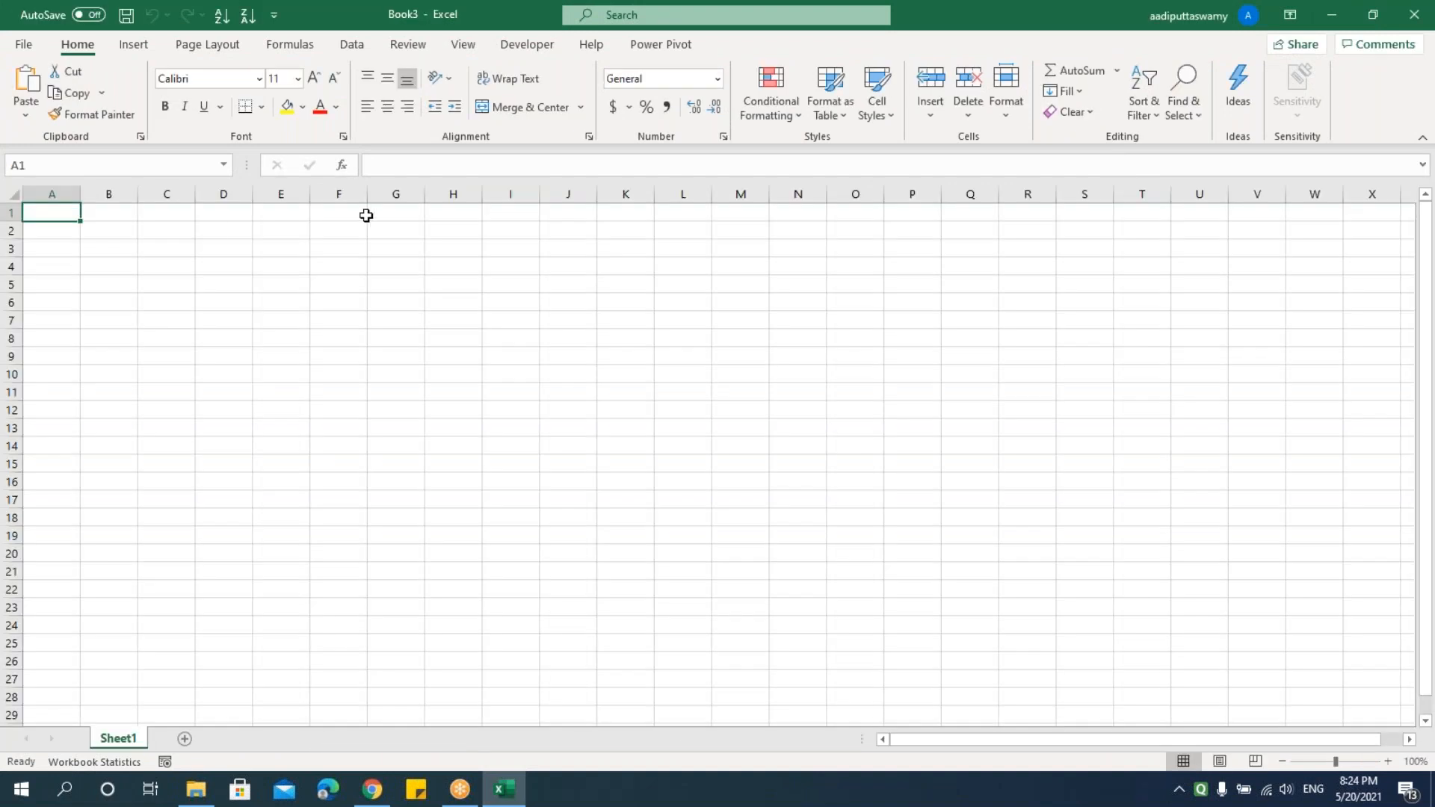
pyautogui.click(350, 44)
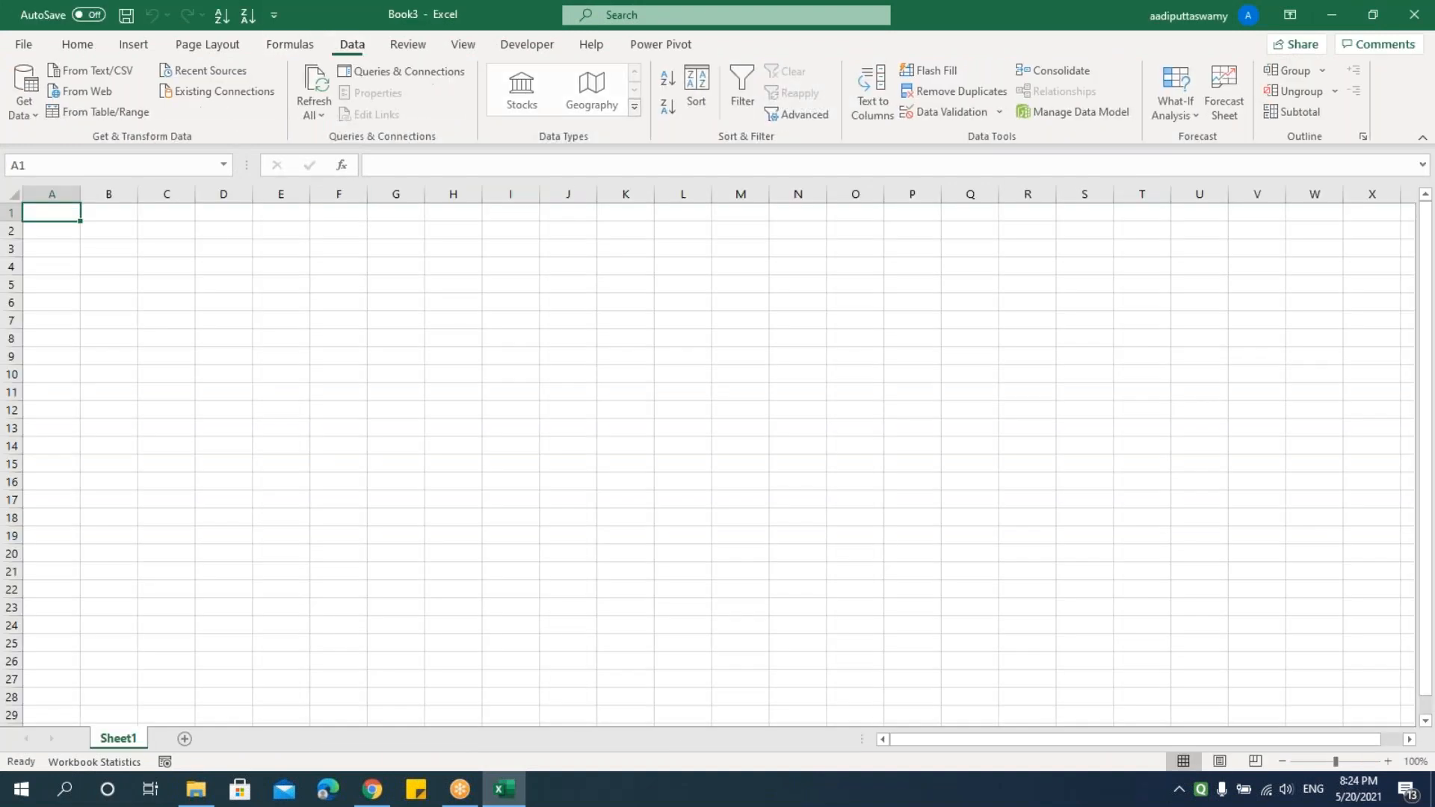
pyautogui.click(34, 117)
pyautogui.moveTo(87, 148)
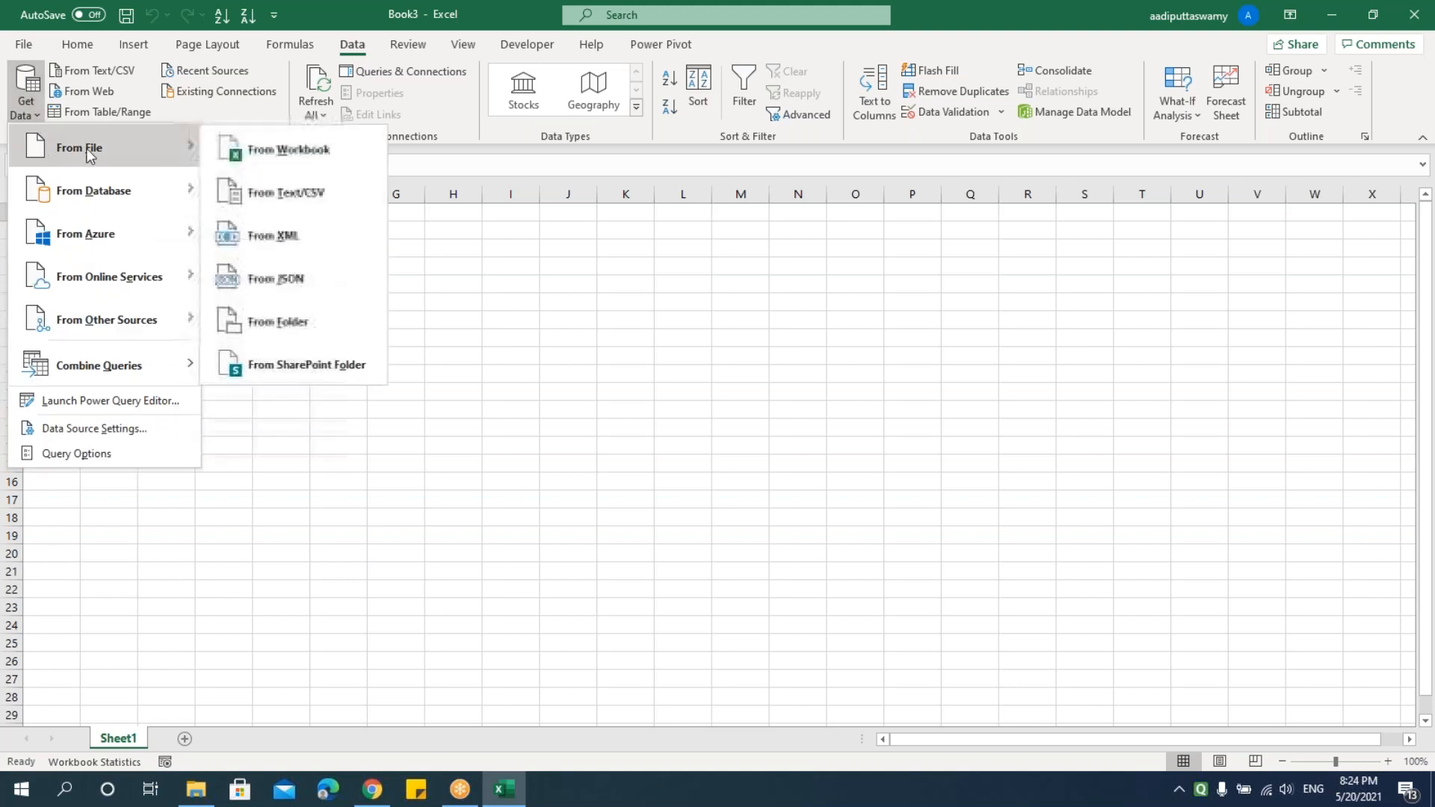
pyautogui.click(289, 237)
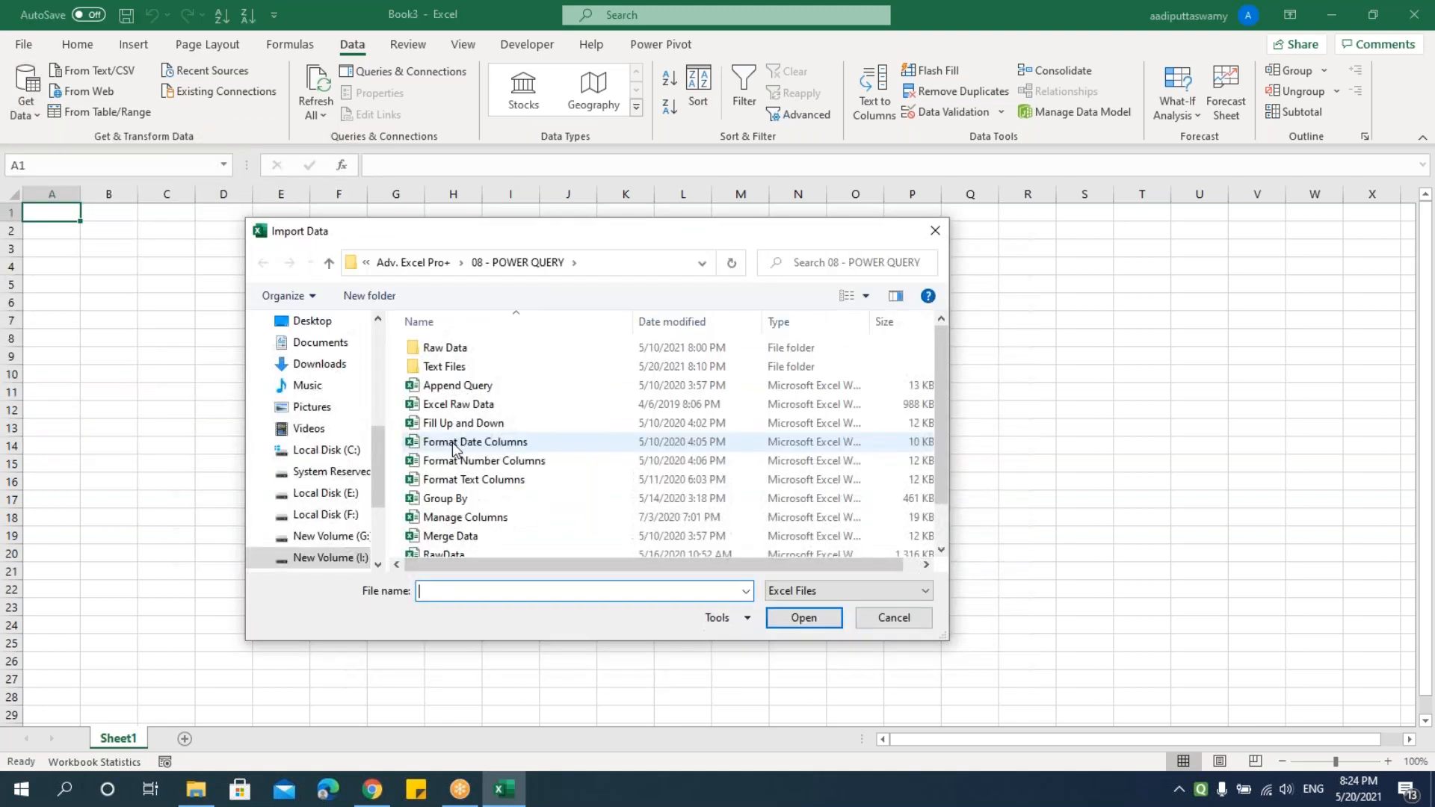
pyautogui.moveTo(503, 242); pyautogui.dragTo(382, 233)
pyautogui.moveTo(817, 631); pyautogui.dragTo(875, 696)
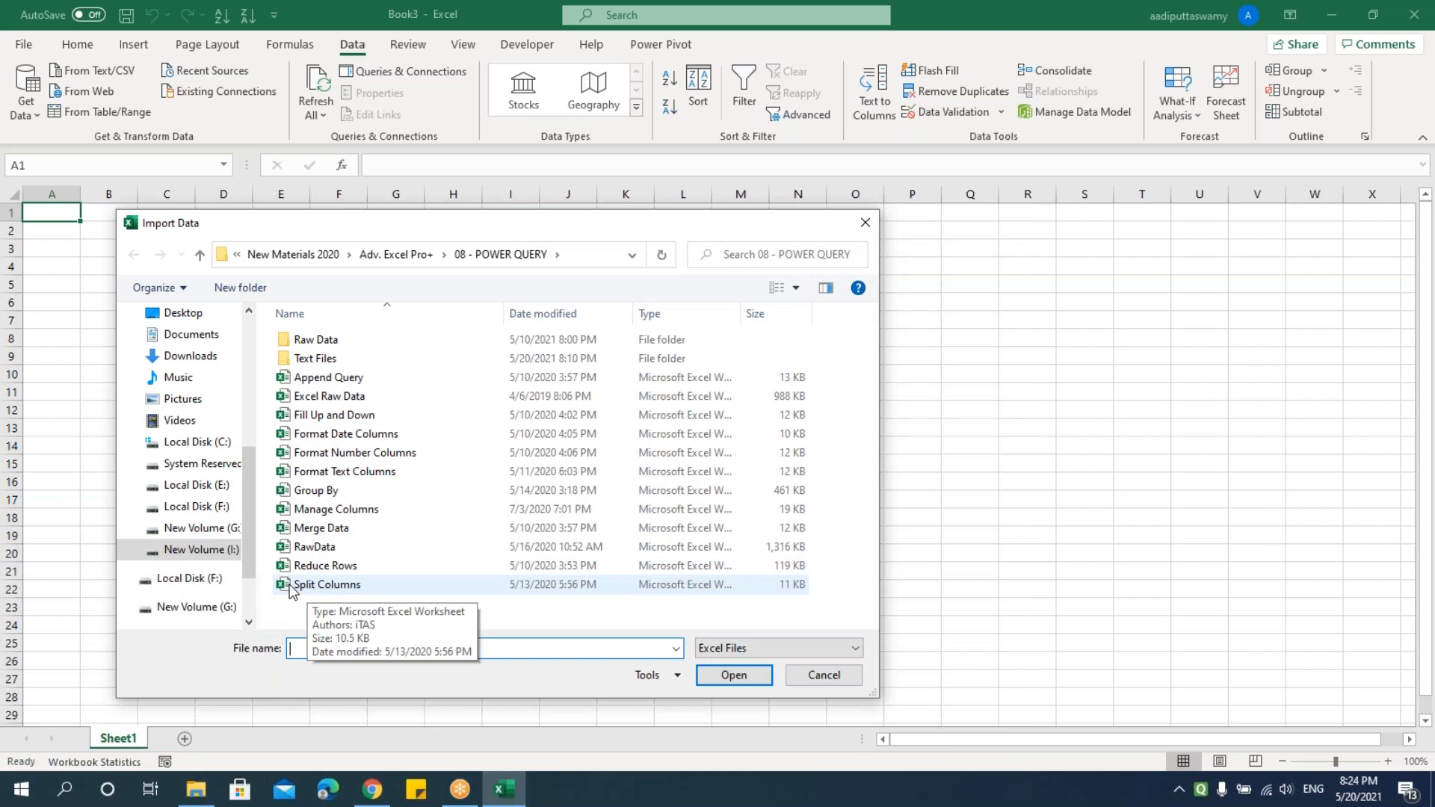
pyautogui.click(291, 589)
pyautogui.click(722, 680)
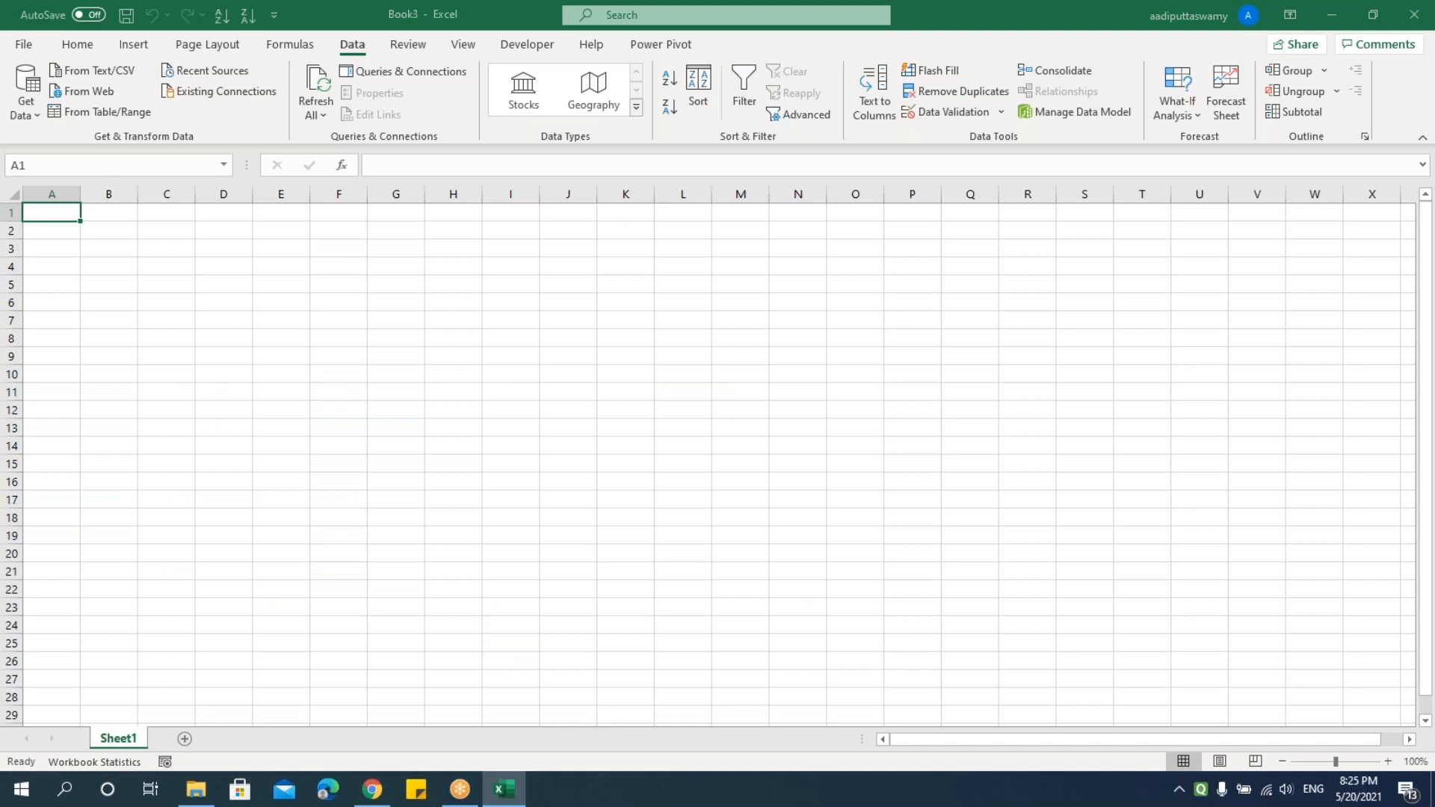
pyautogui.click(432, 249)
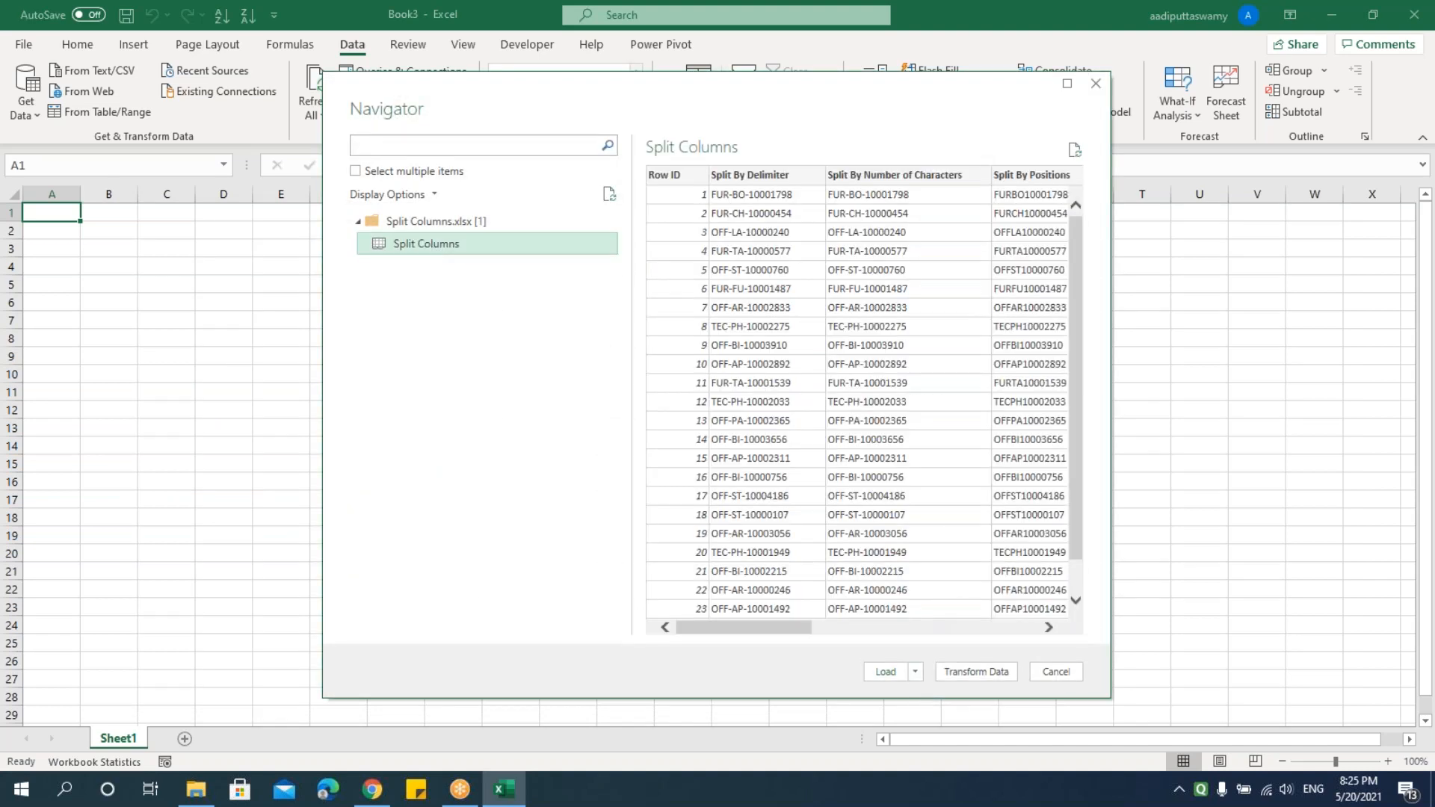
pyautogui.click(950, 675)
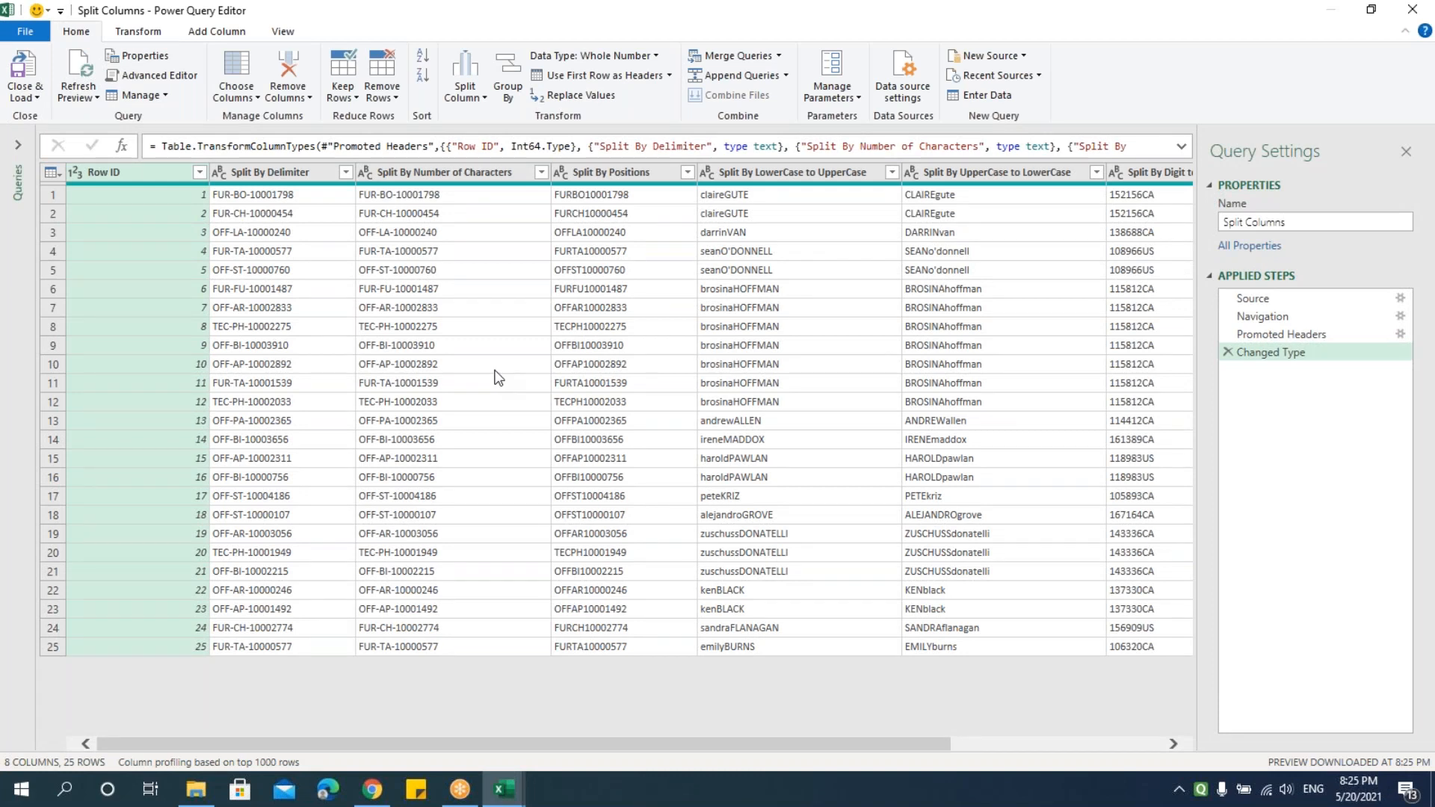
pyautogui.click(495, 370)
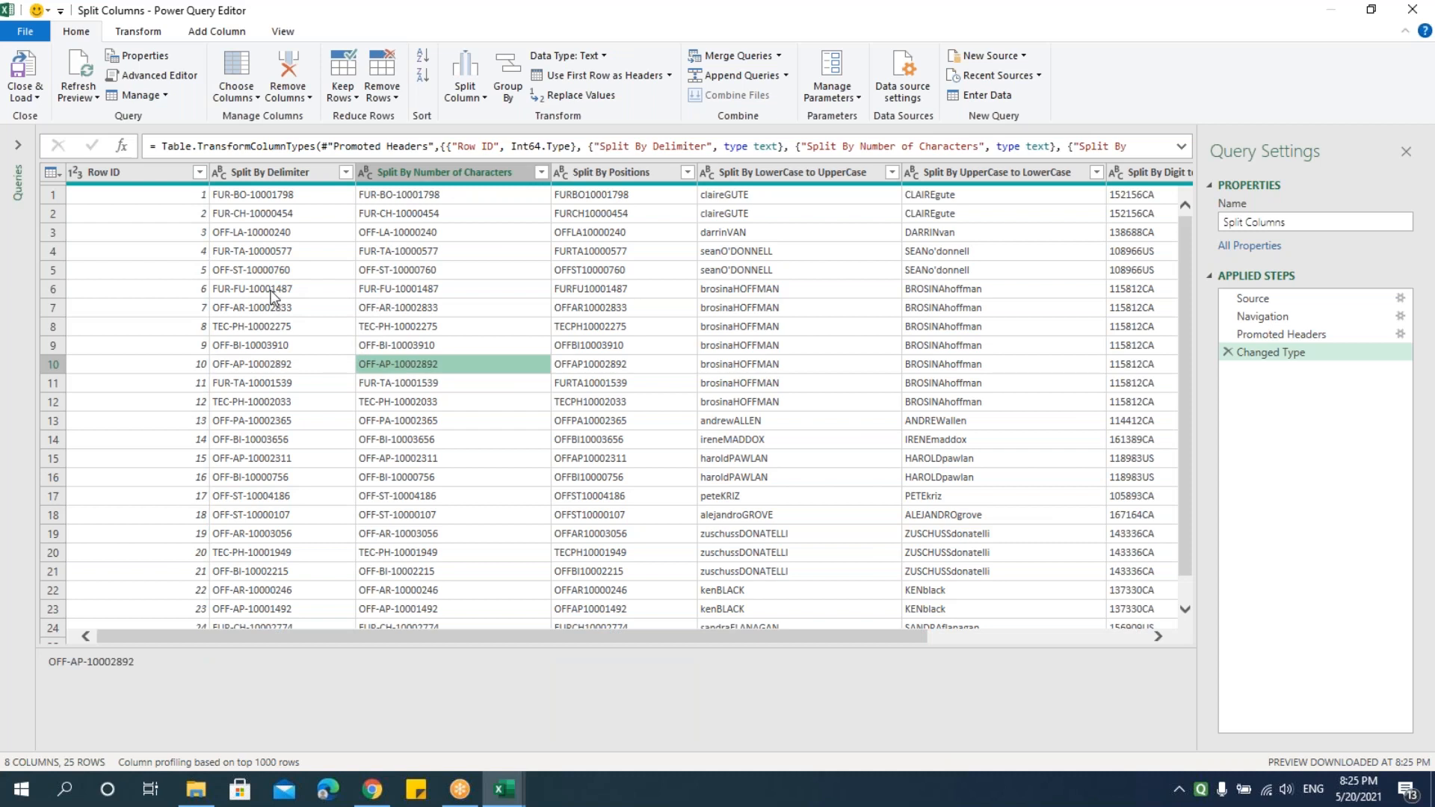
pyautogui.click(263, 174)
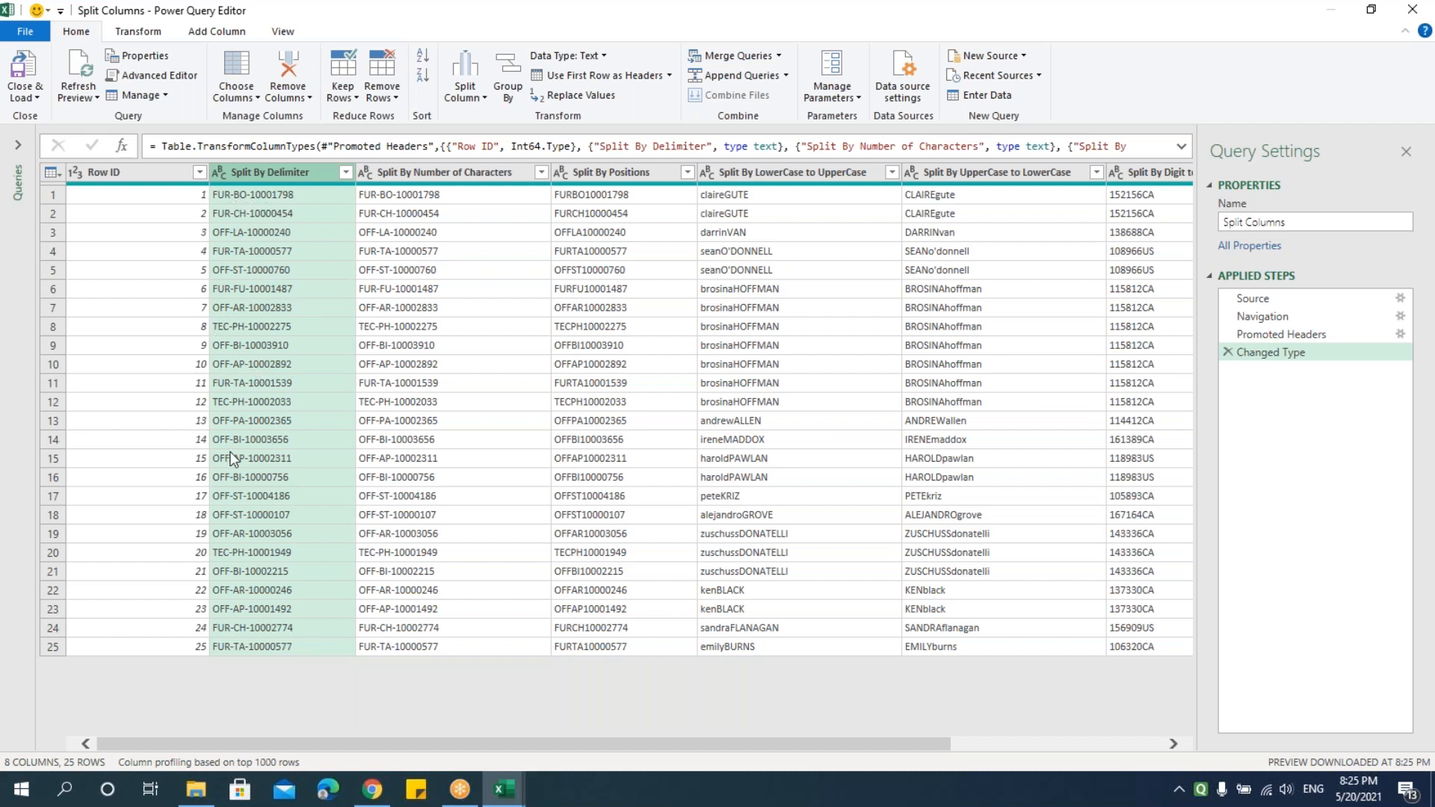
pyautogui.click(482, 97)
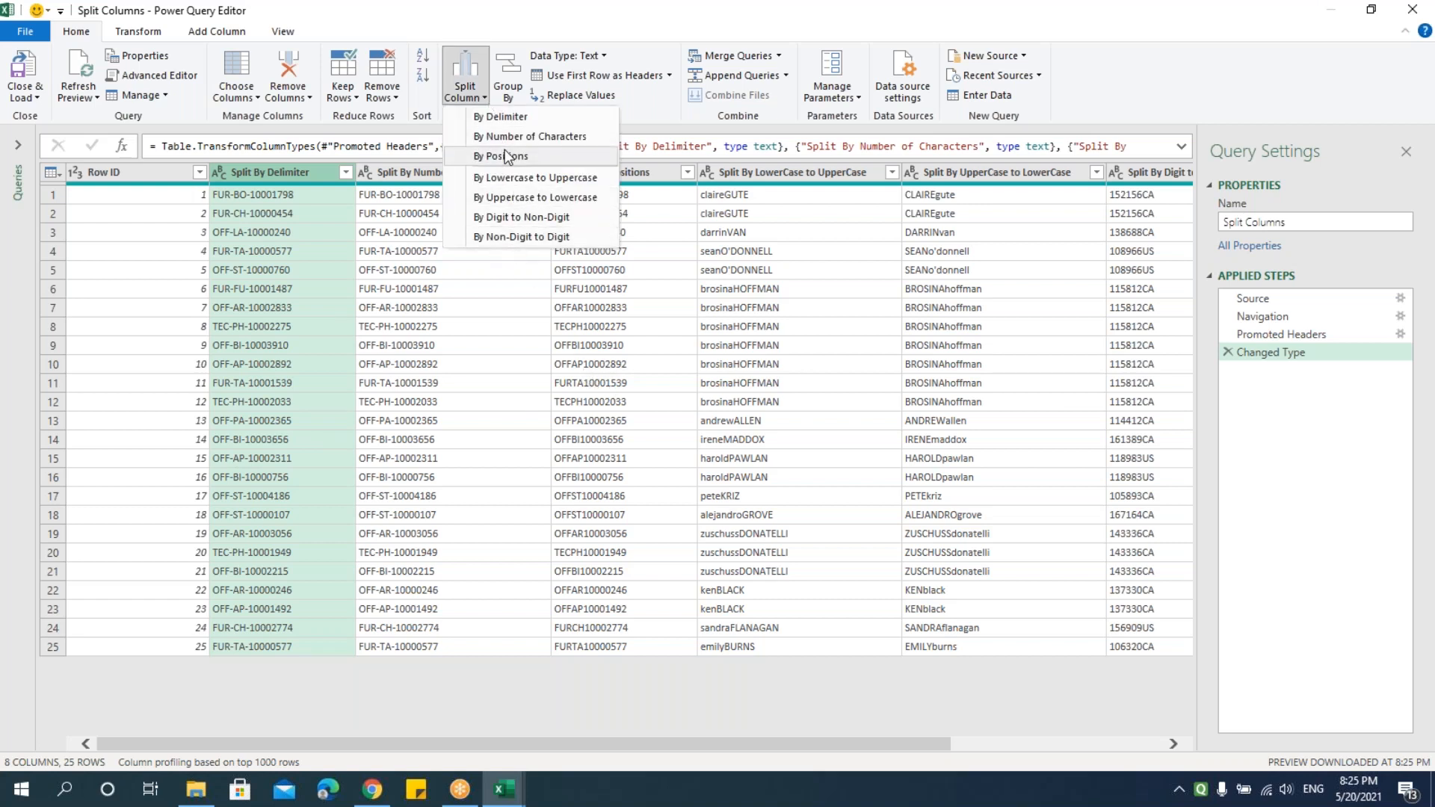
pyautogui.click(17, 151)
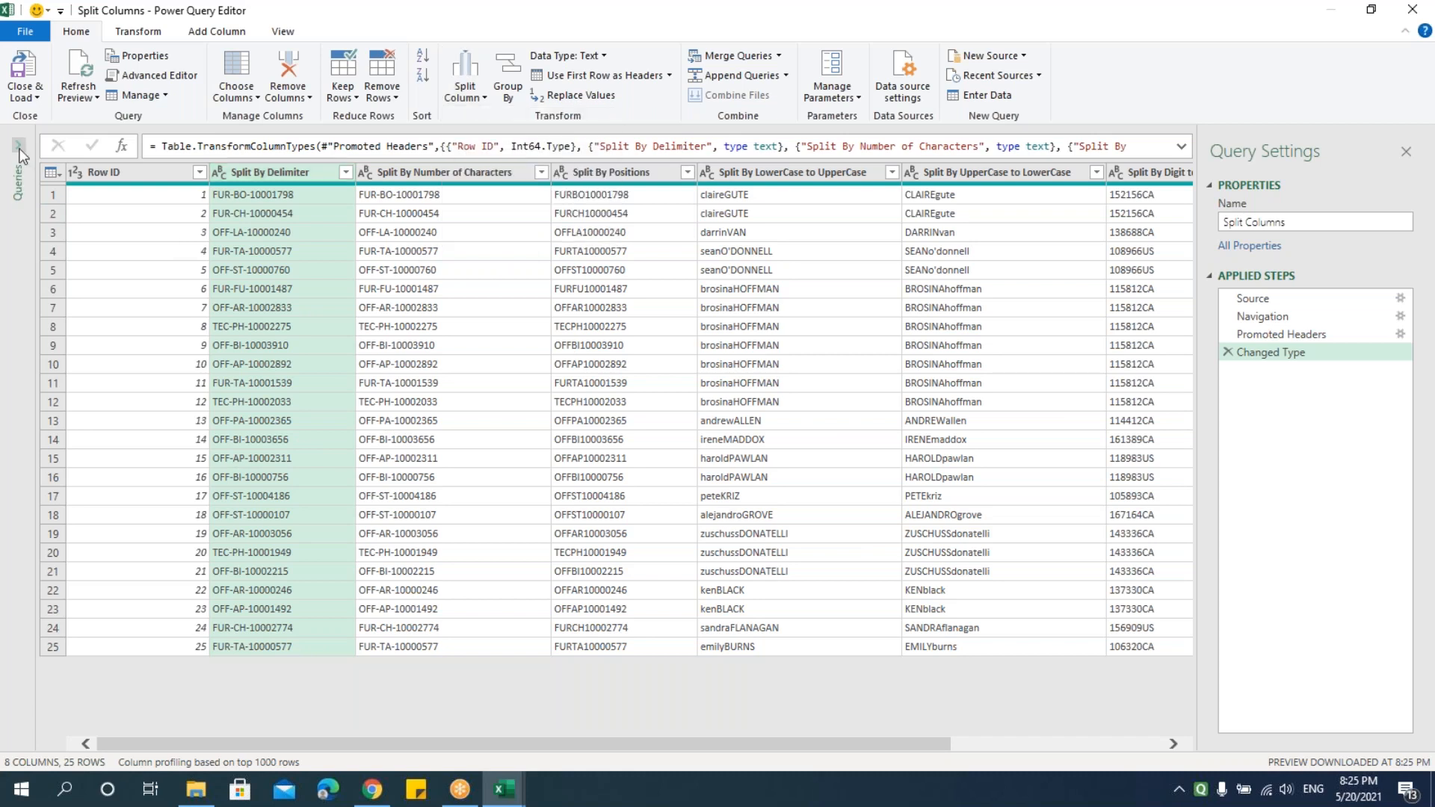
# Step: Show the list of queries and duplicate the Split Columns query
pyautogui.click(19, 151)
pyautogui.rightClick(80, 162)
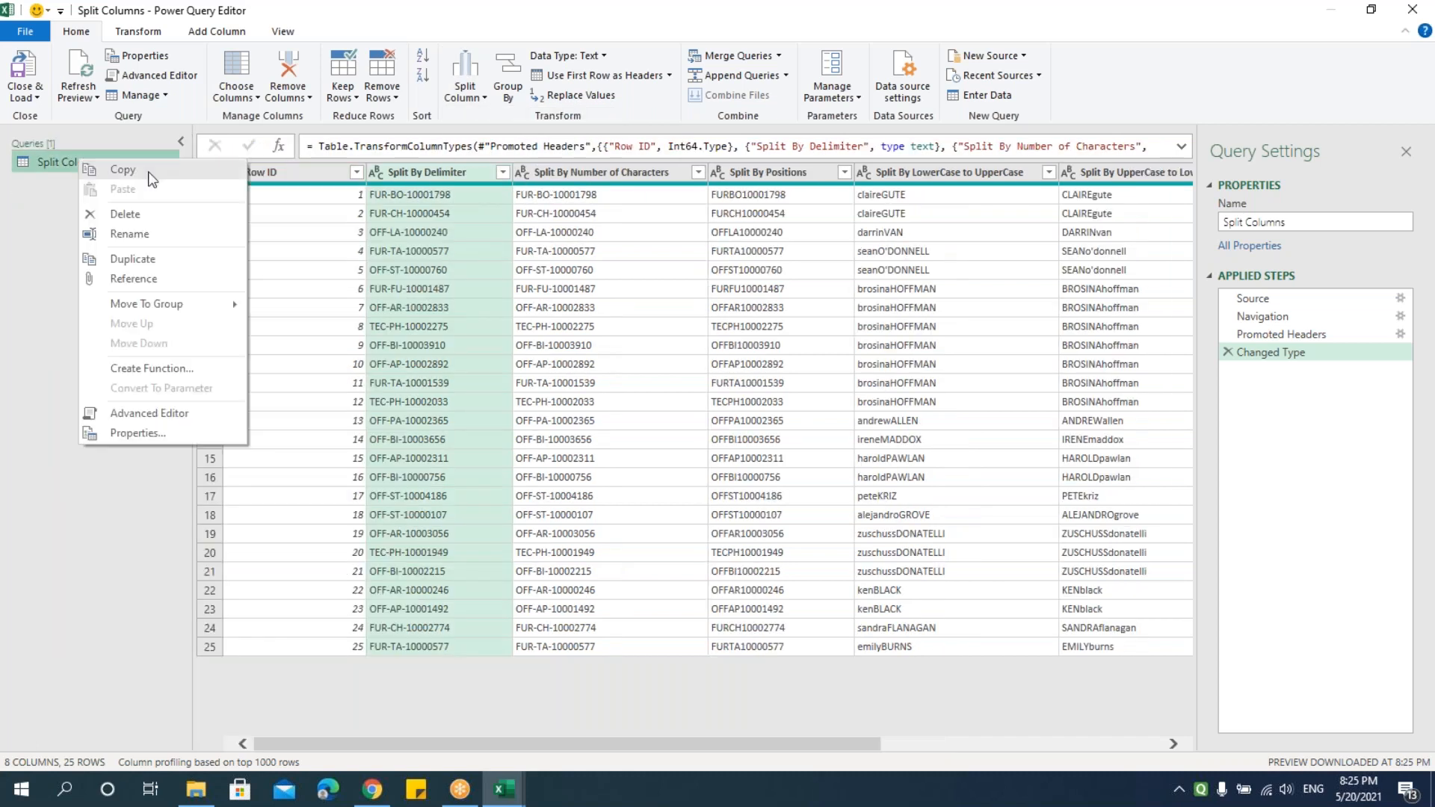
pyautogui.click(164, 259)
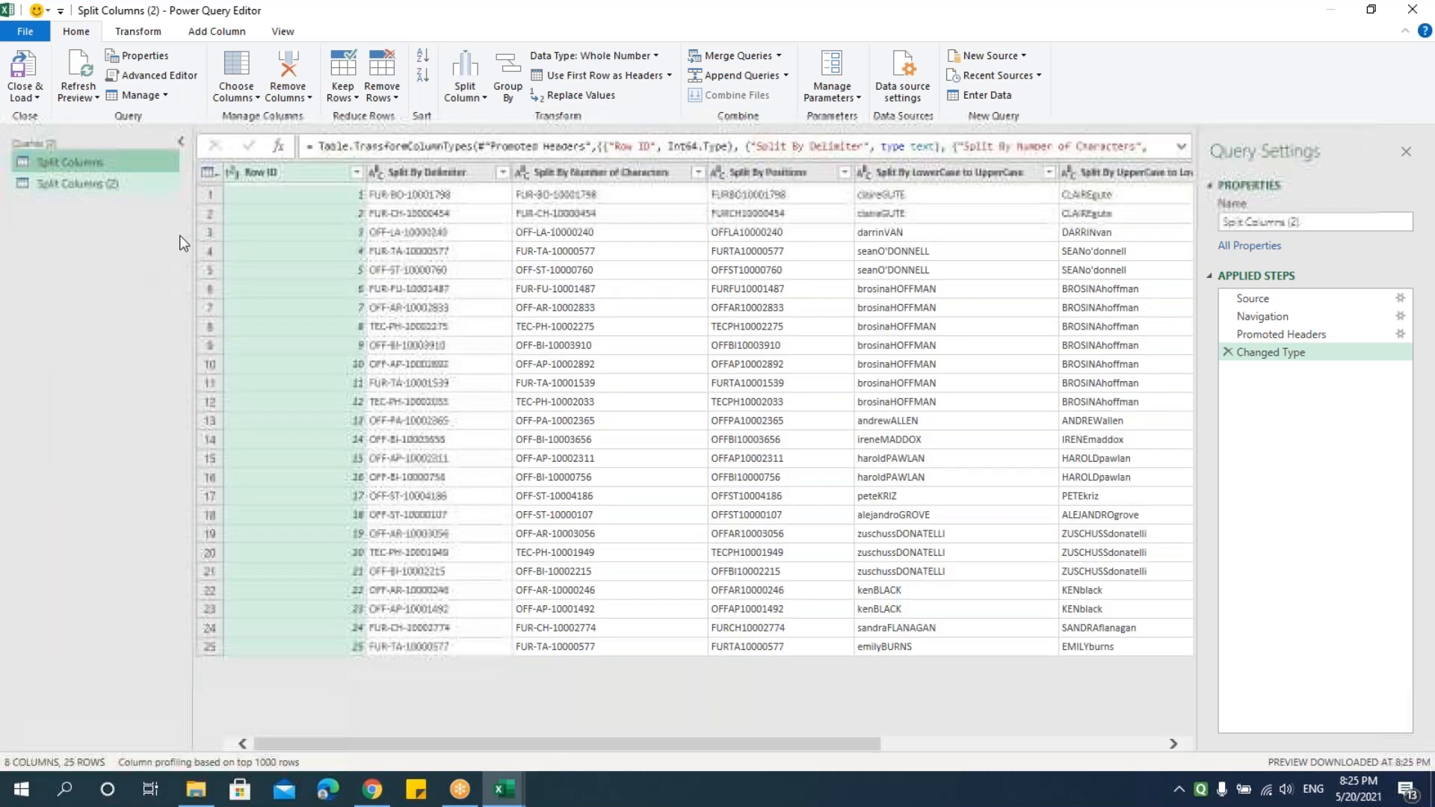
# Step: In the original Split Columns query, split the Split By Delimiter column at each occurrence of the custom "-" delimiter
pyautogui.click(75, 163)
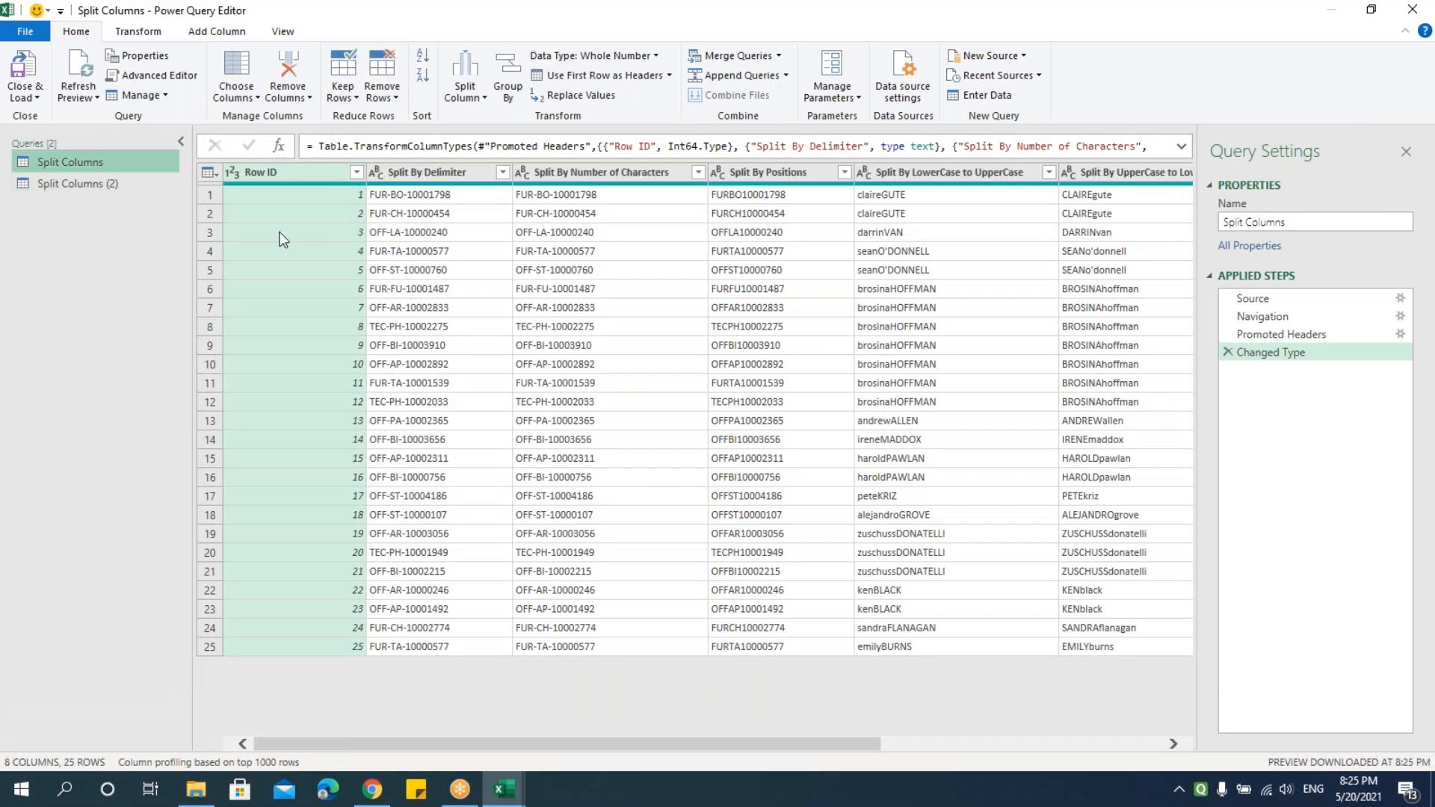
pyautogui.click(440, 173)
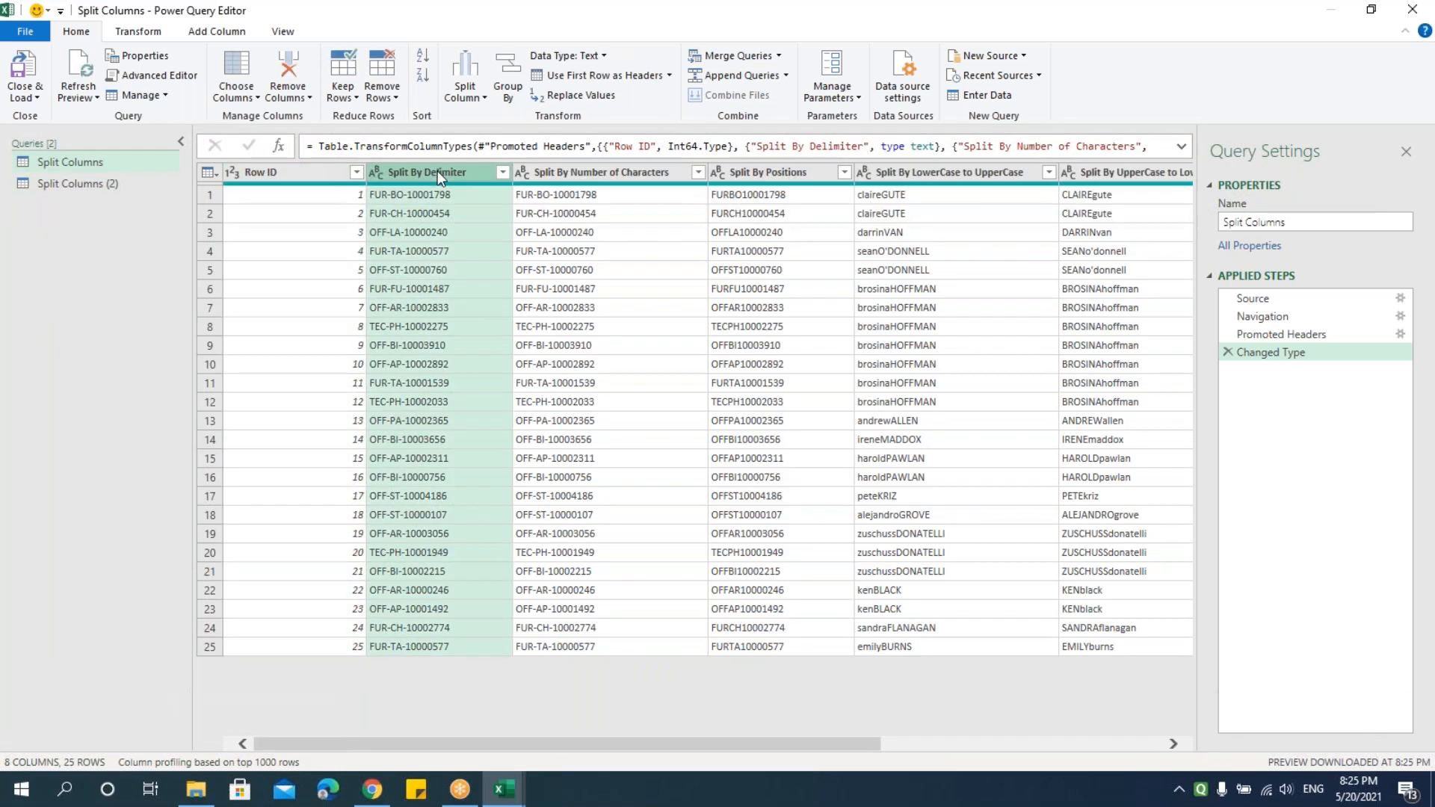
pyautogui.click(485, 94)
pyautogui.click(483, 118)
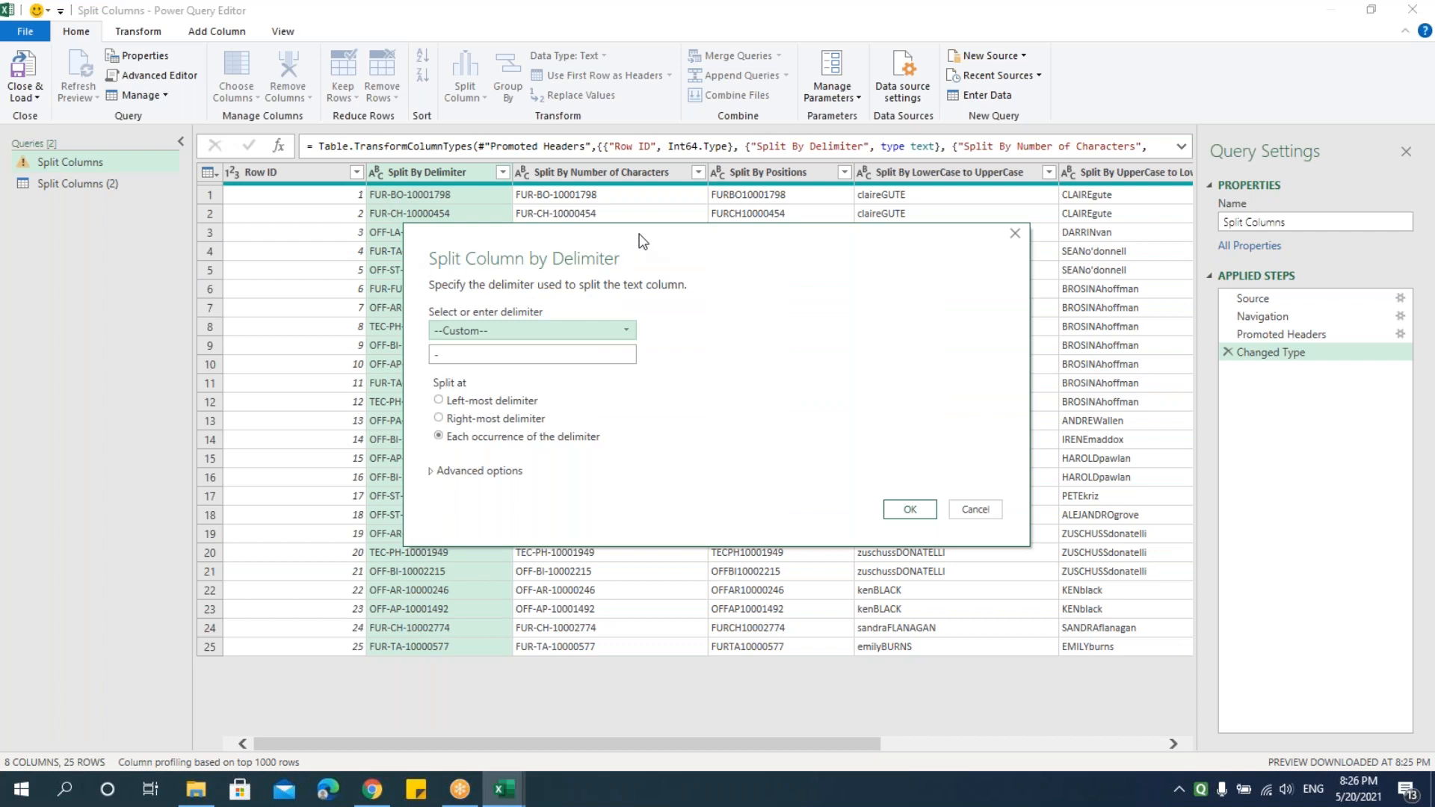
pyautogui.click(590, 347)
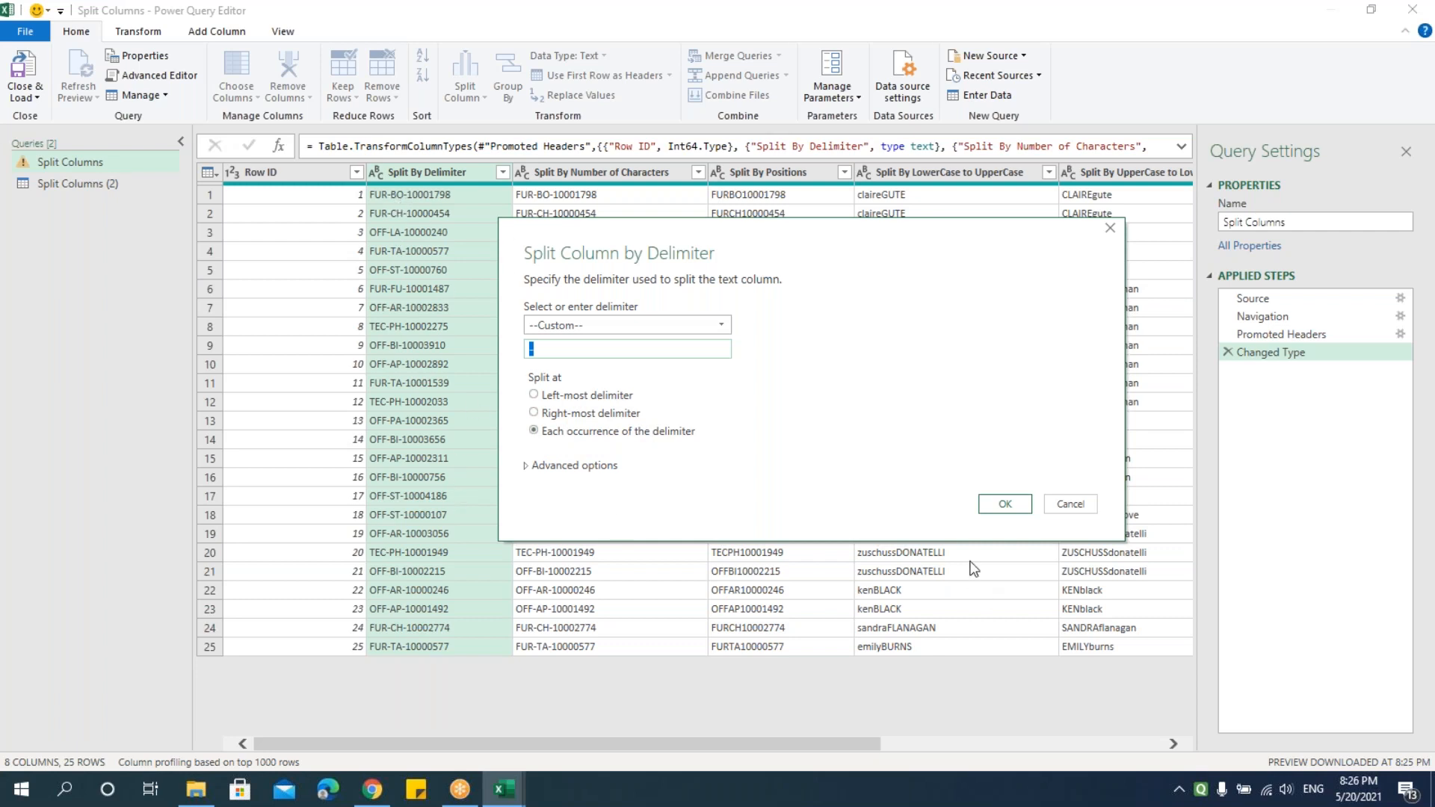
pyautogui.click(1005, 504)
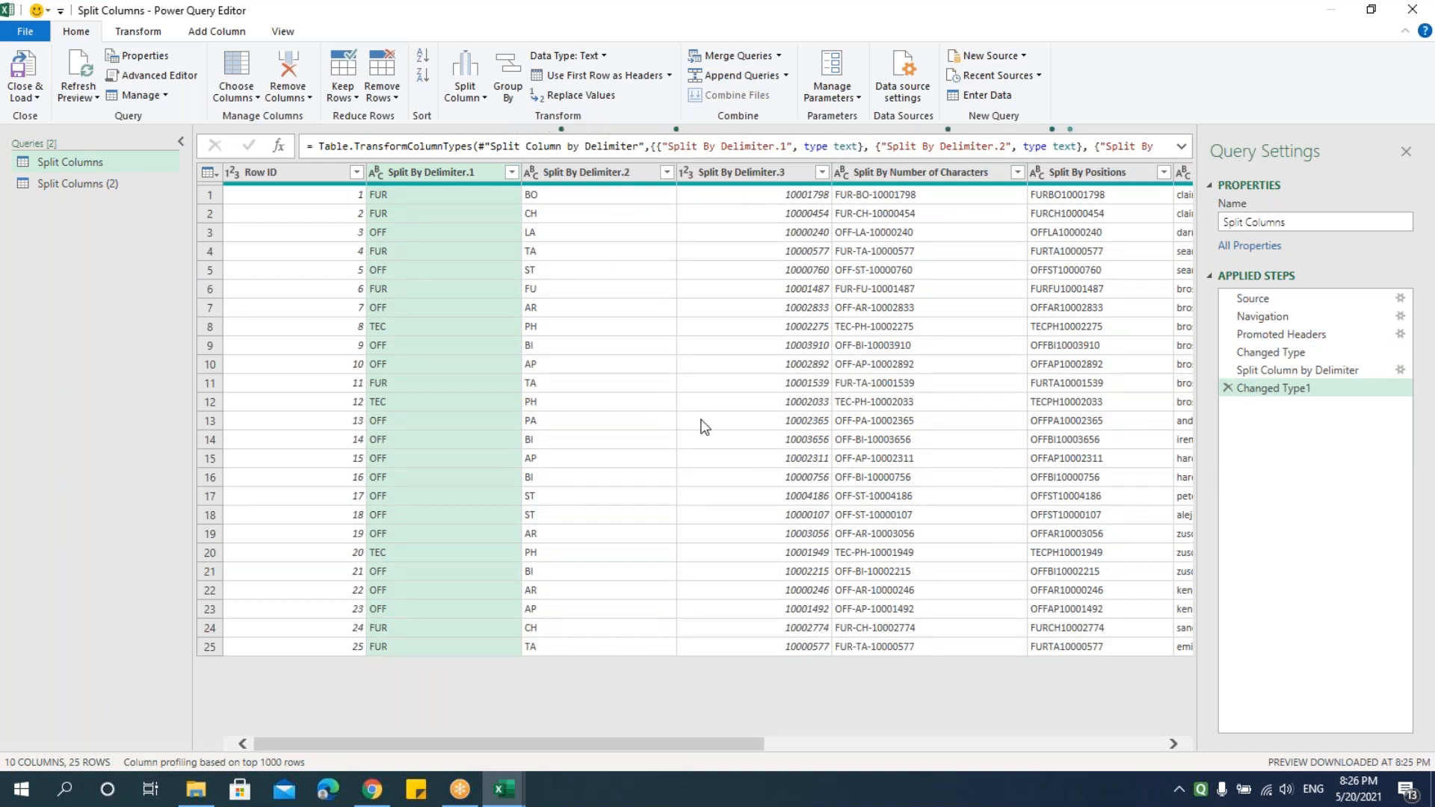
# Step: Split the Split By Number of Characters column repeatedly every 3 characters
pyautogui.click(896, 171)
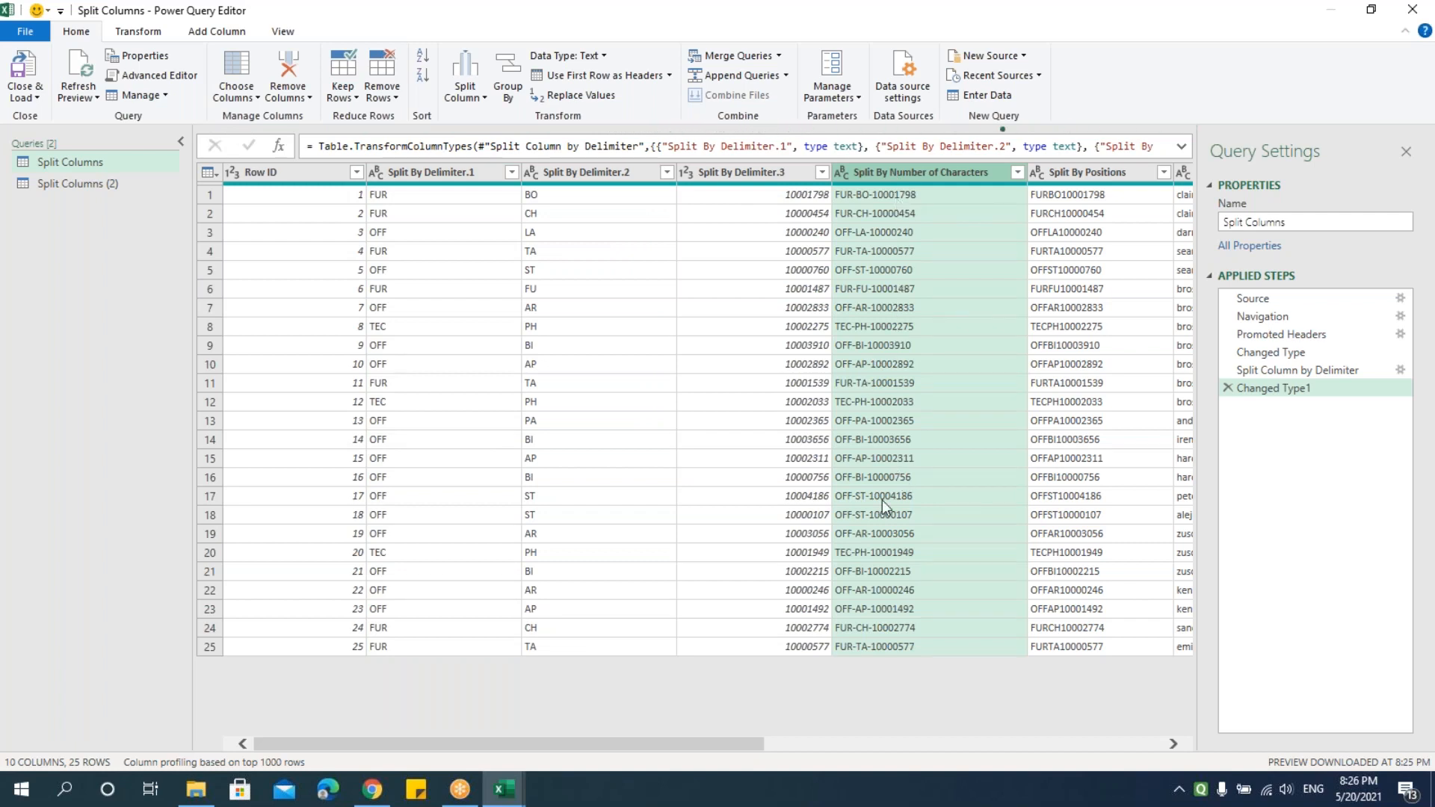
pyautogui.click(465, 89)
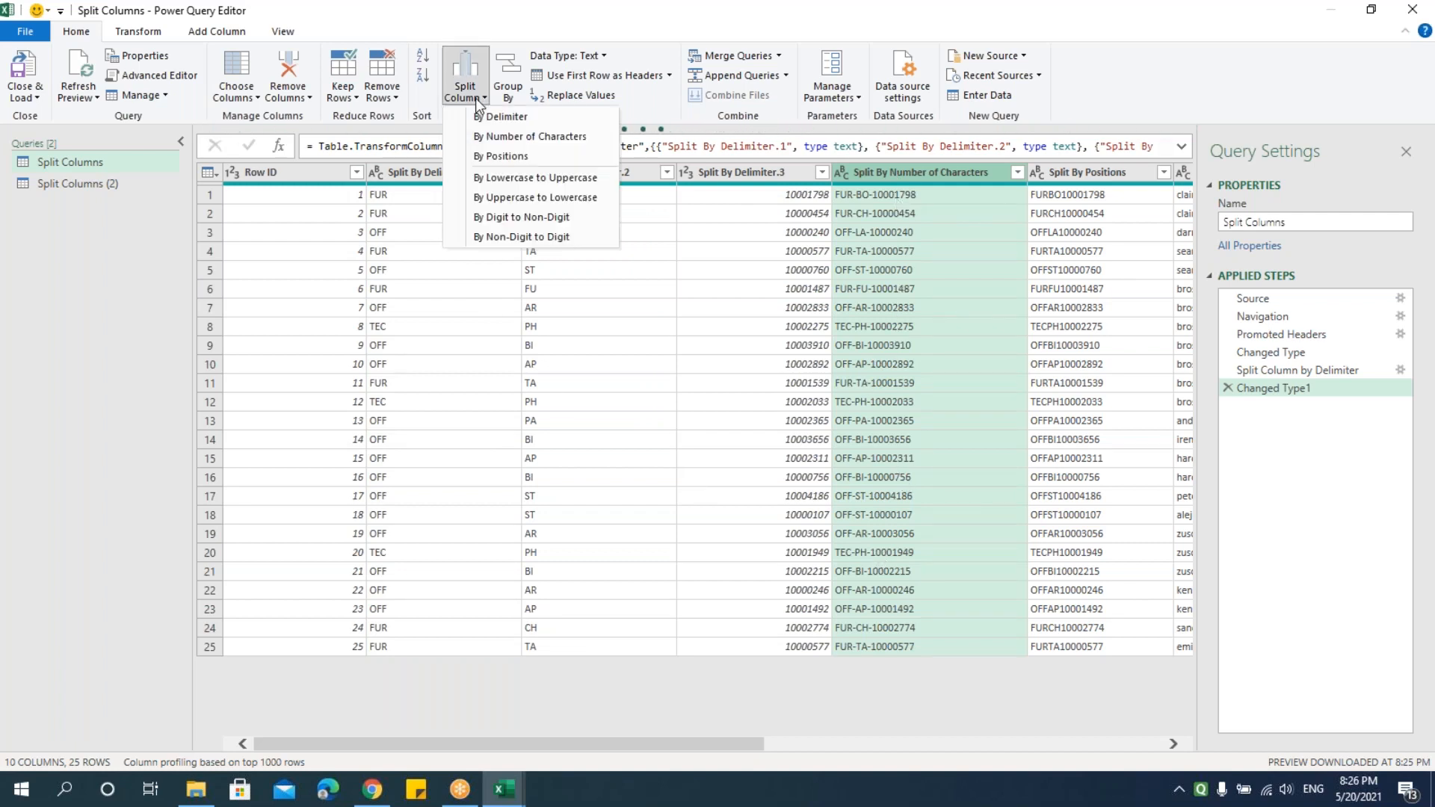
pyautogui.click(485, 136)
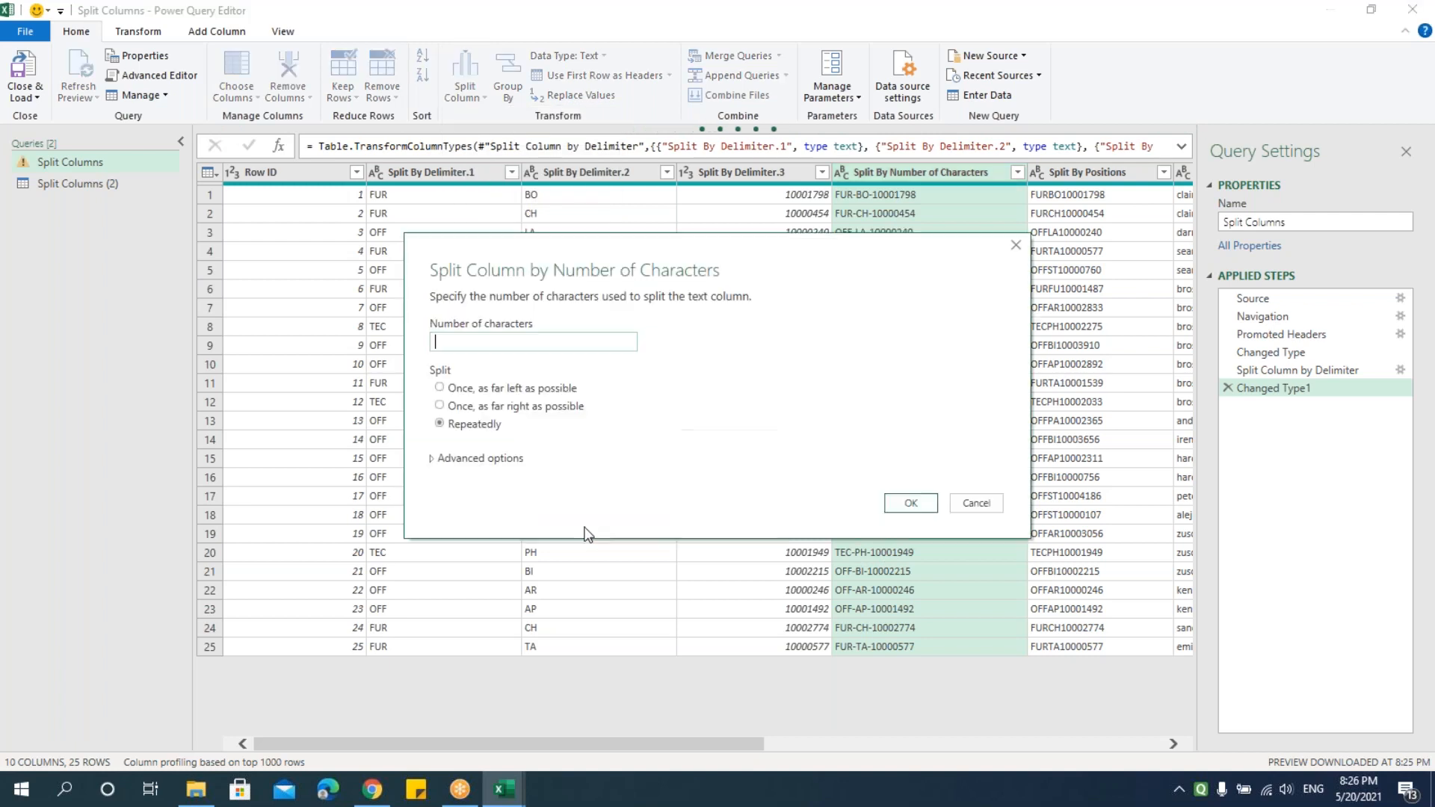
pyautogui.write('3')
pyautogui.click(912, 503)
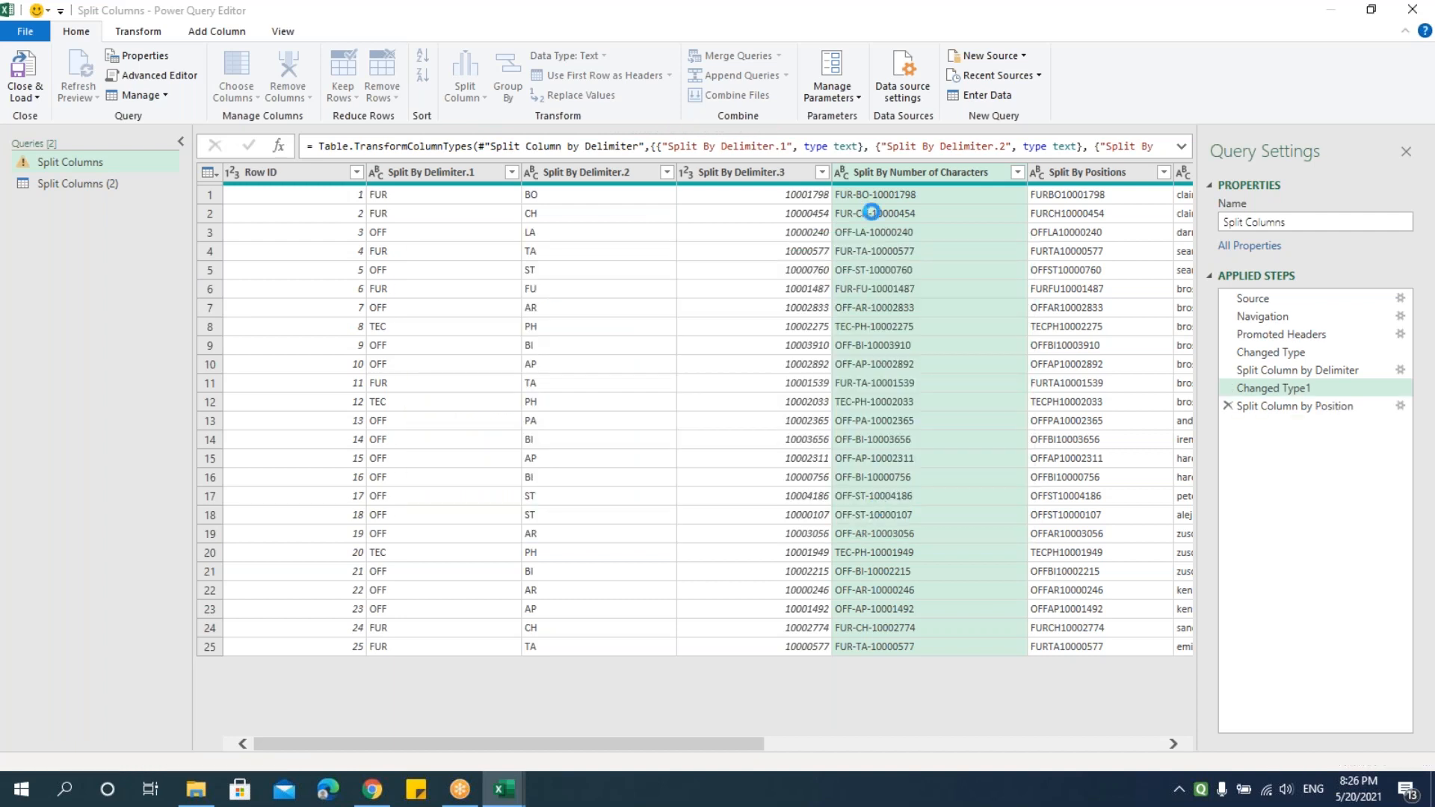
# Step: Split the Split By Positions column at positions 0,3,5
pyautogui.moveTo(555, 752); pyautogui.dragTo(937, 760)
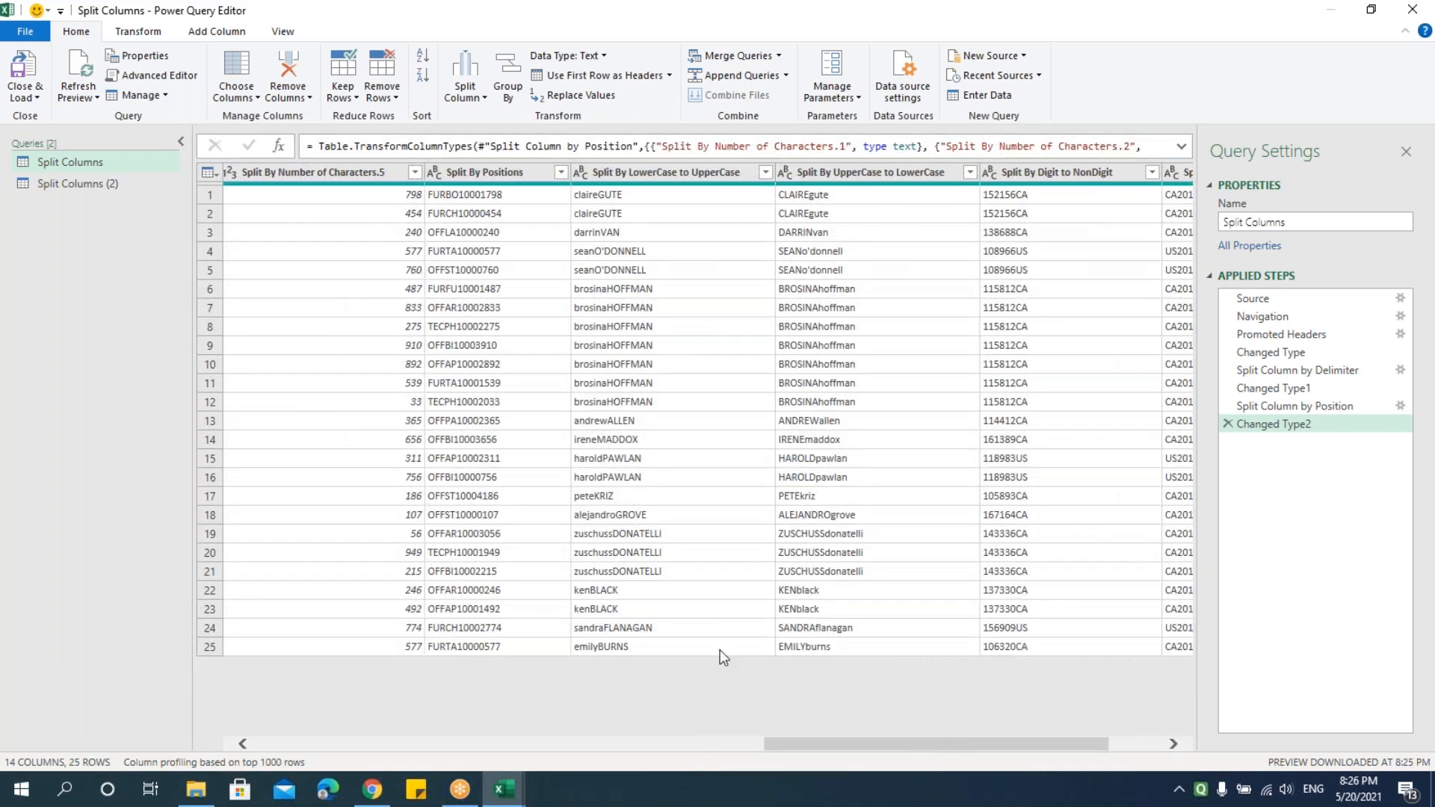
pyautogui.click(501, 177)
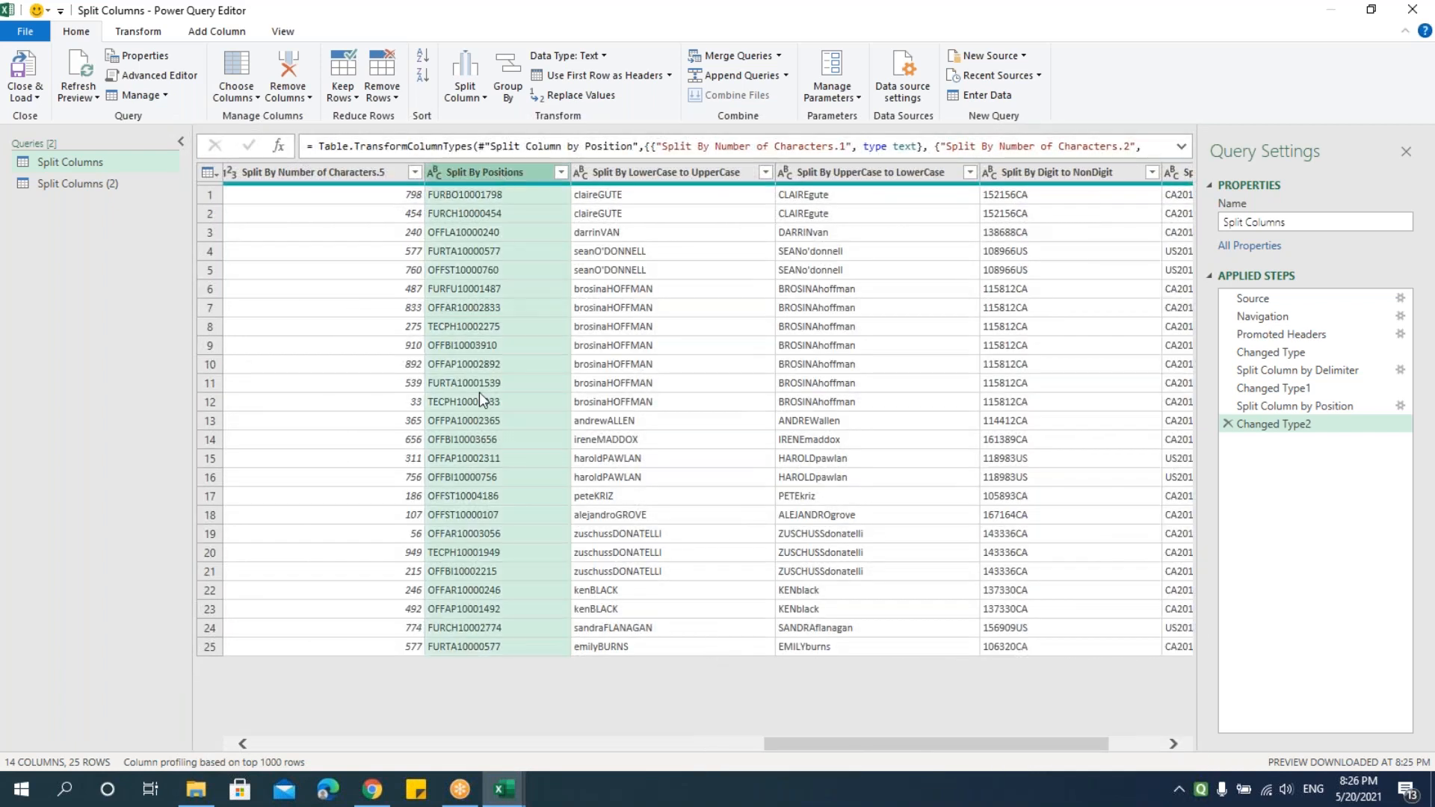
pyautogui.click(483, 96)
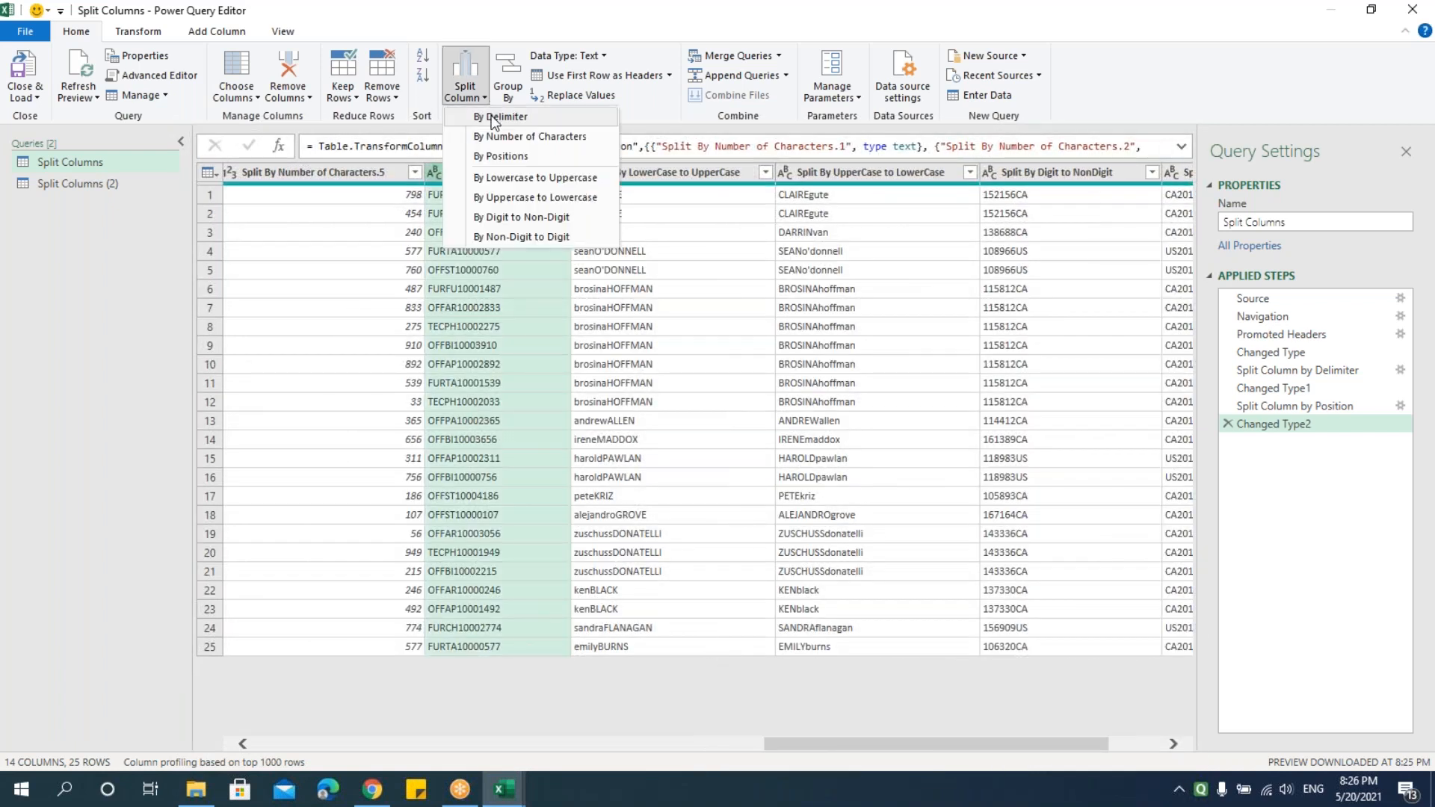
pyautogui.click(497, 156)
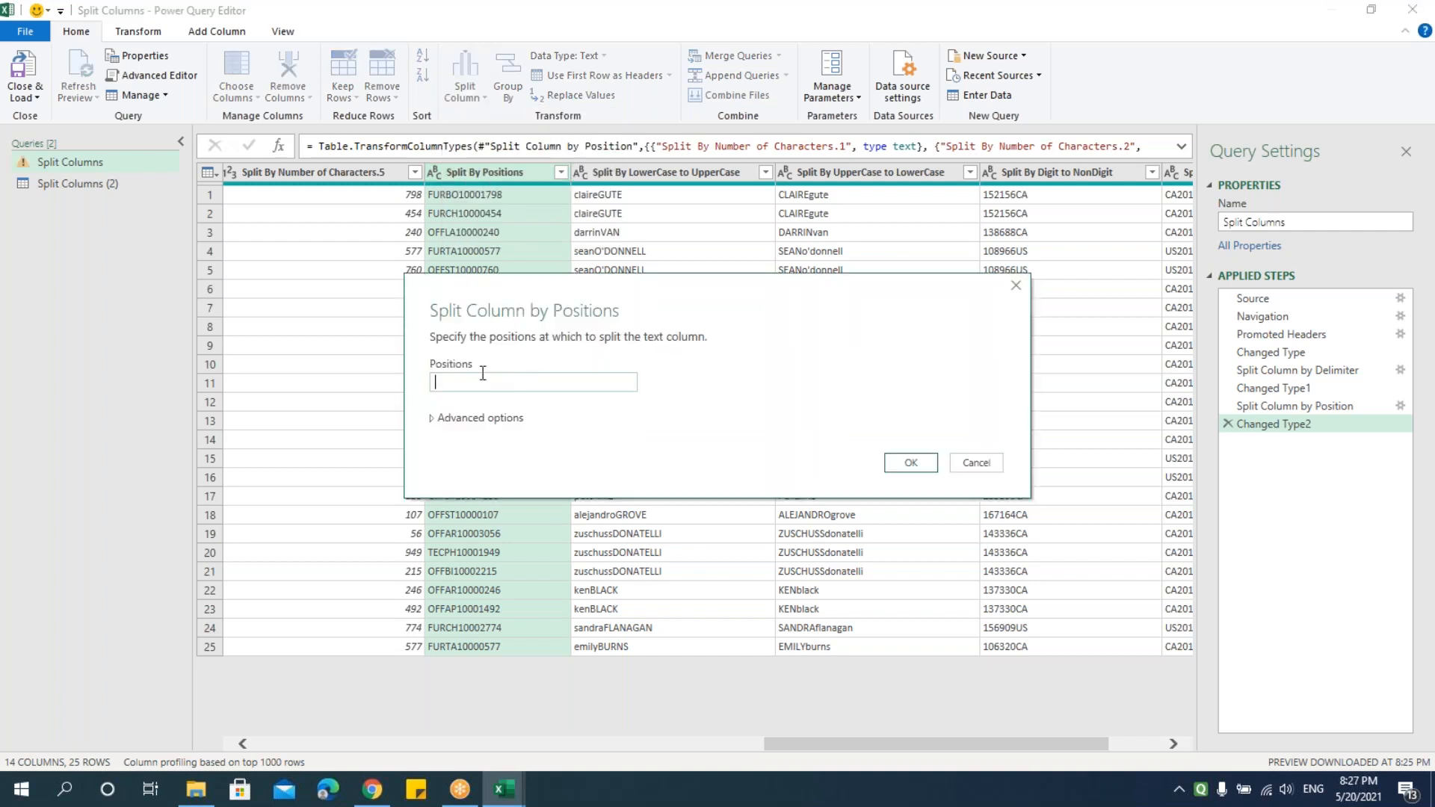
pyautogui.moveTo(610, 317); pyautogui.dragTo(783, 335)
pyautogui.click(658, 408)
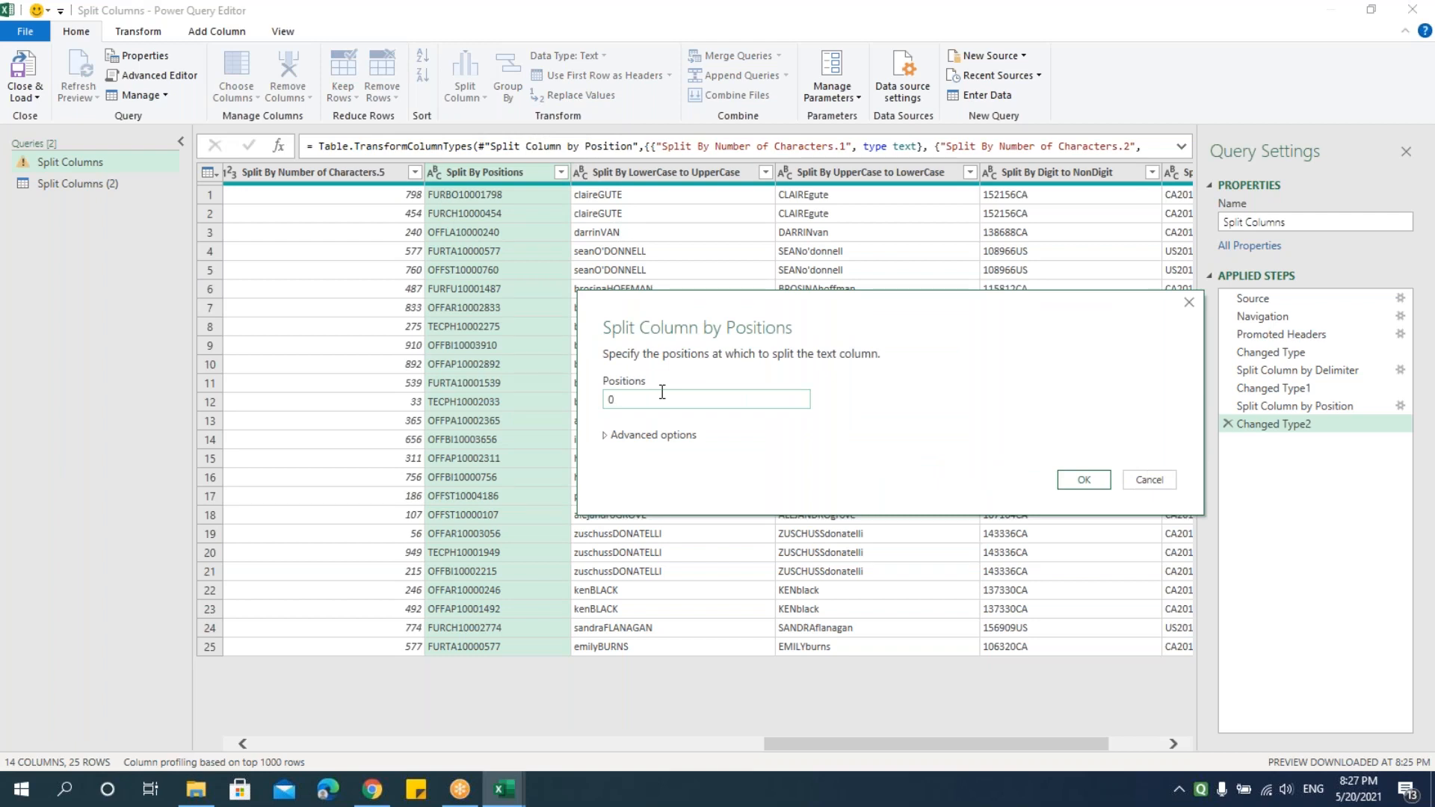
pyautogui.write('0,')
pyautogui.press('BackSpace')
pyautogui.write('3,5')
pyautogui.click(1084, 478)
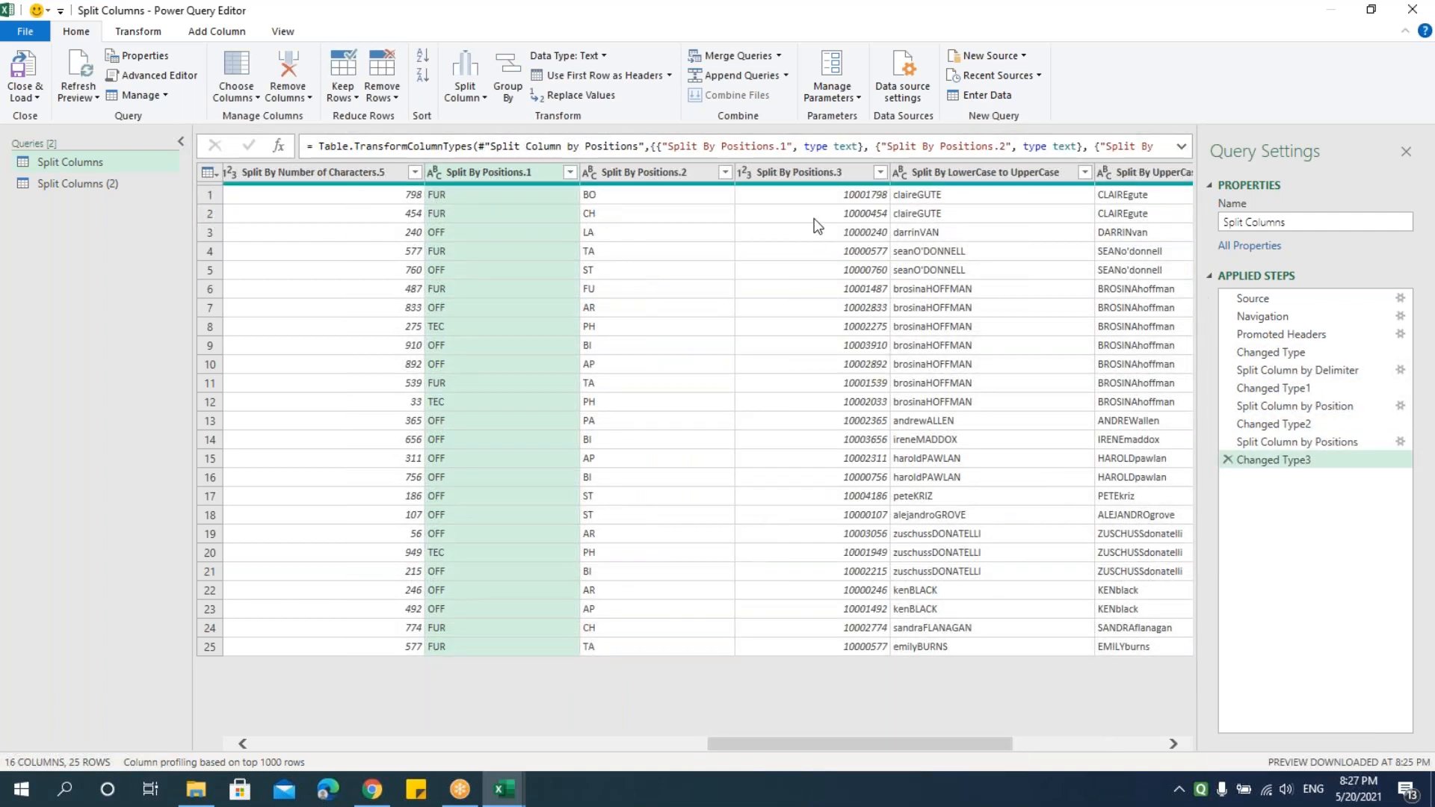
# Step: Split the Split By LowerCase to UpperCase column where lowercase changes to uppercase
pyautogui.moveTo(736, 749); pyautogui.dragTo(861, 751)
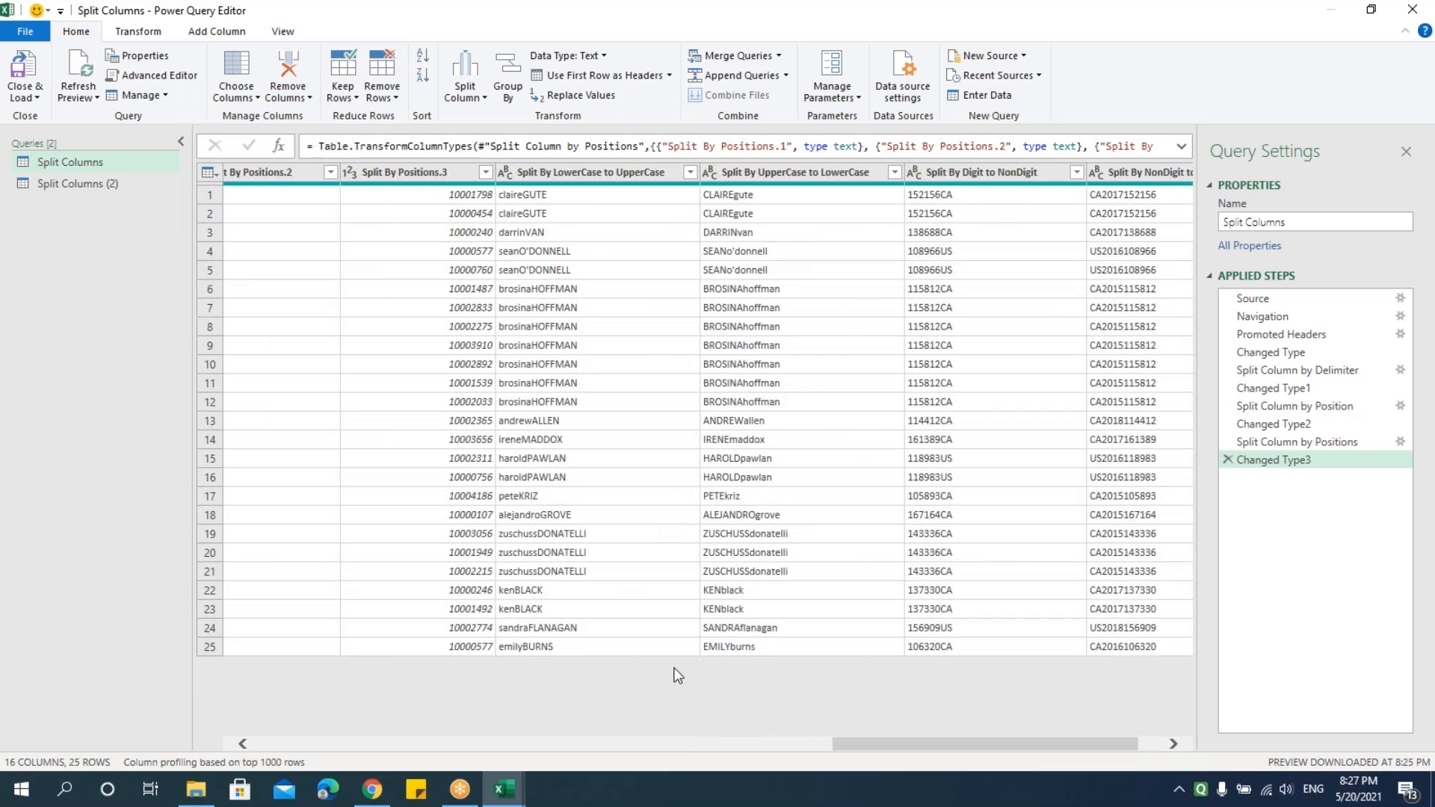
pyautogui.click(630, 174)
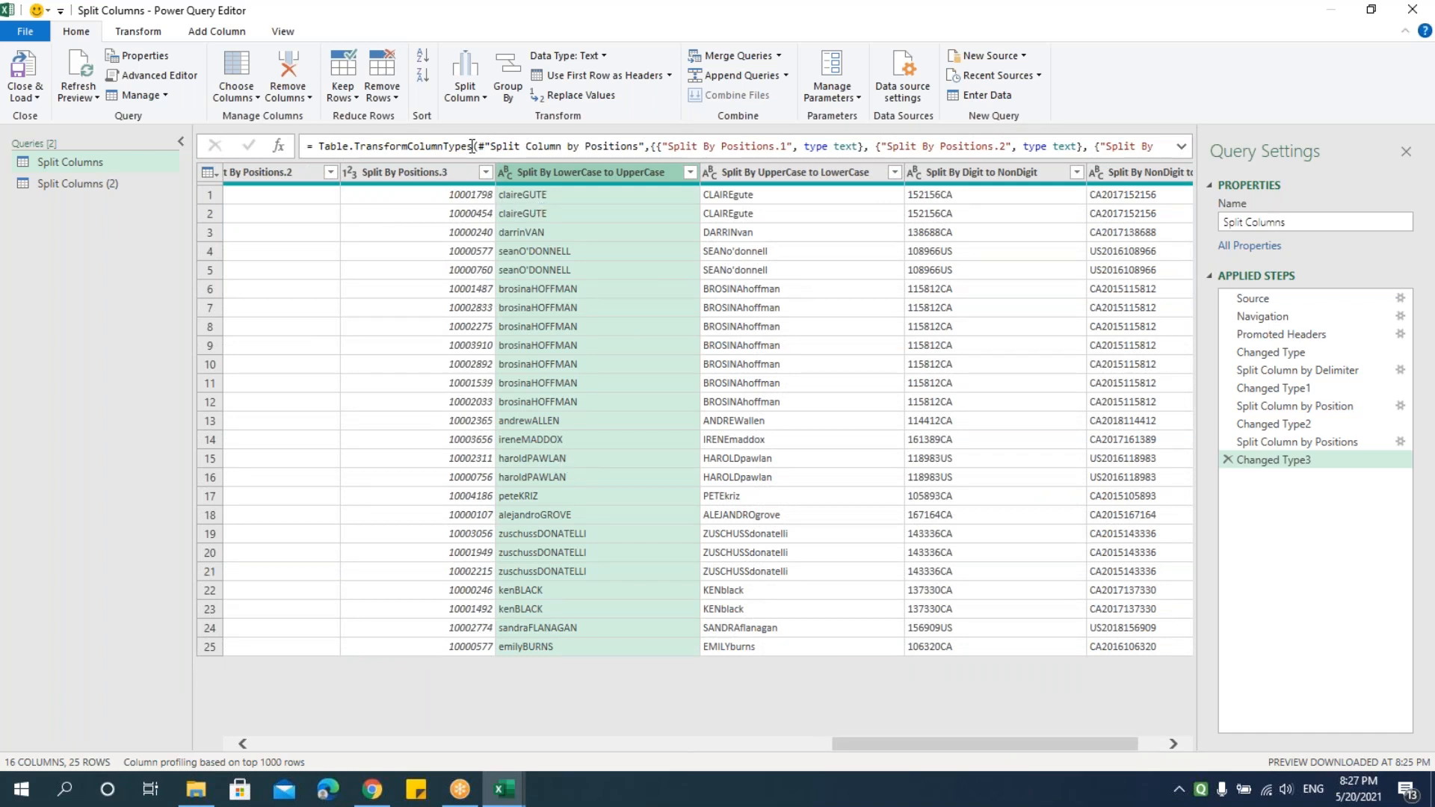
pyautogui.click(486, 101)
pyautogui.click(484, 97)
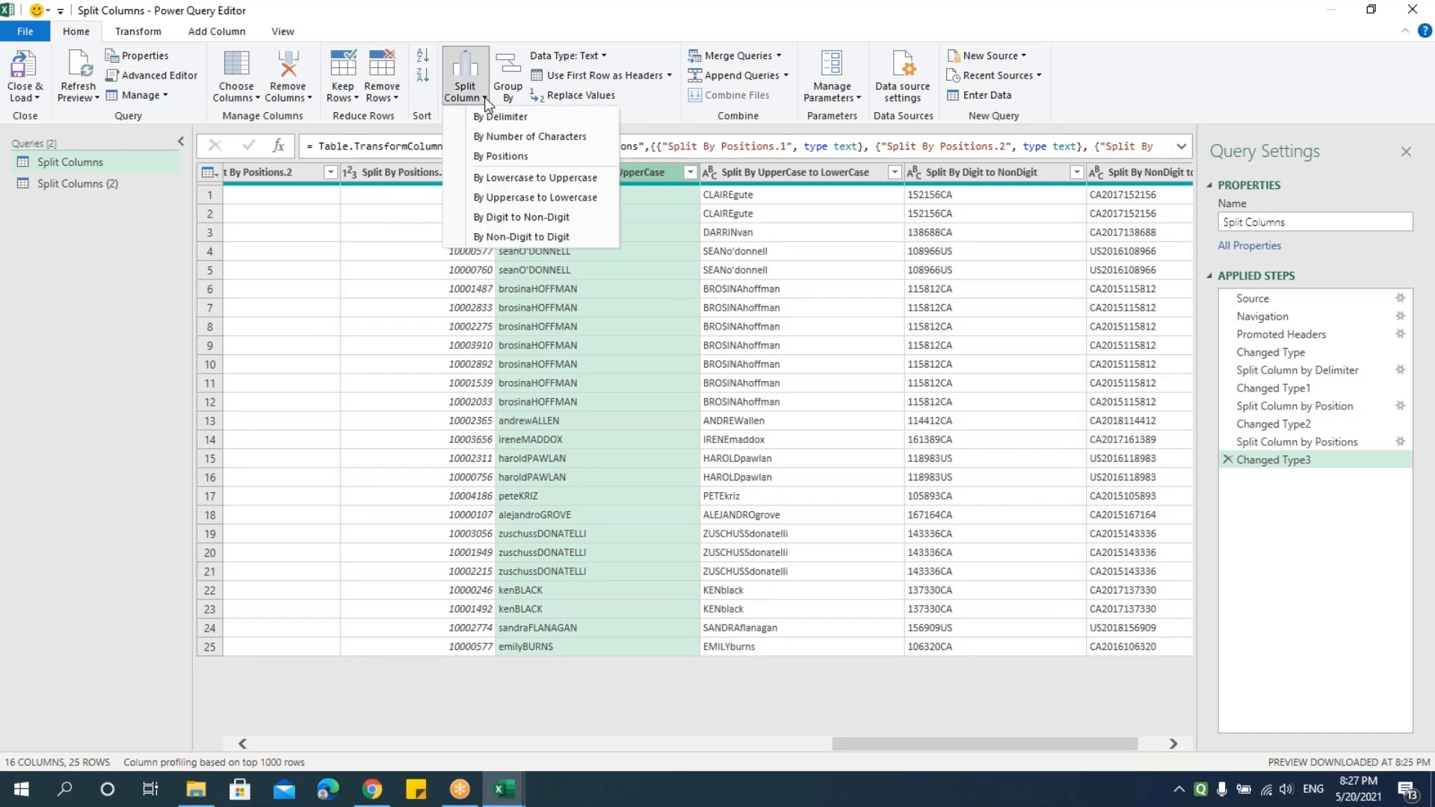
pyautogui.click(505, 178)
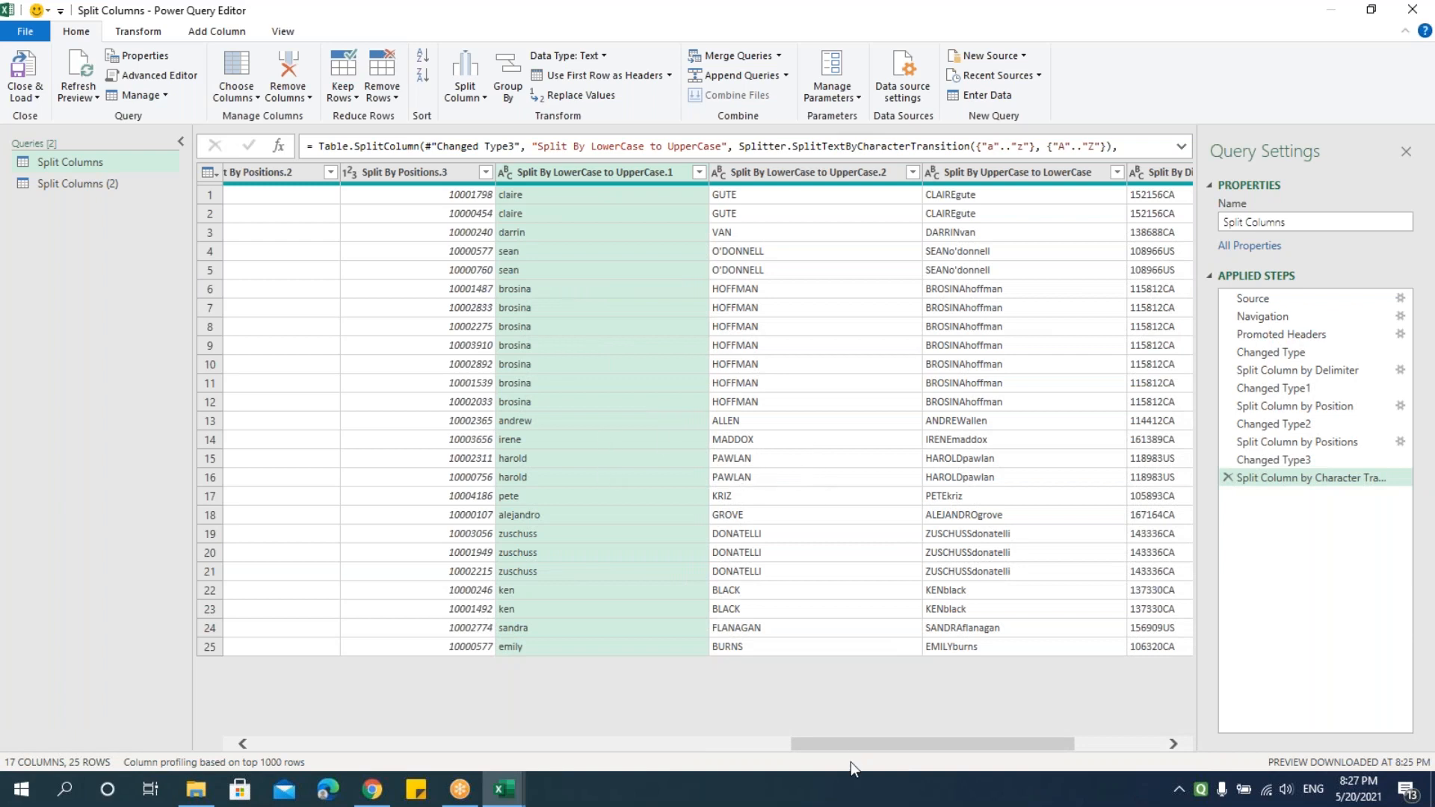
# Step: Split the Split By UpperCase to LowerCase column where uppercase changes to lowercase
pyautogui.moveTo(851, 740); pyautogui.dragTo(971, 738)
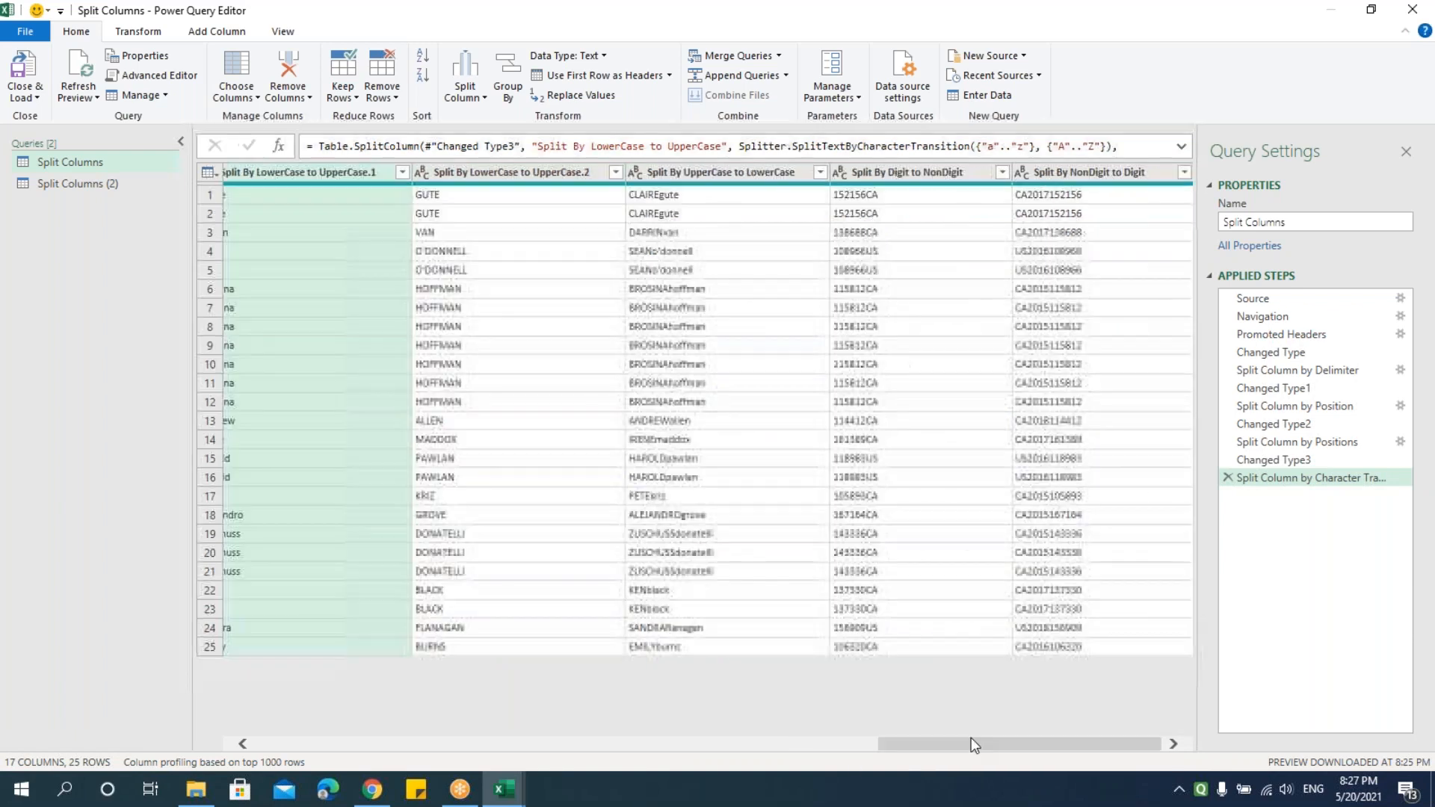
pyautogui.click(716, 177)
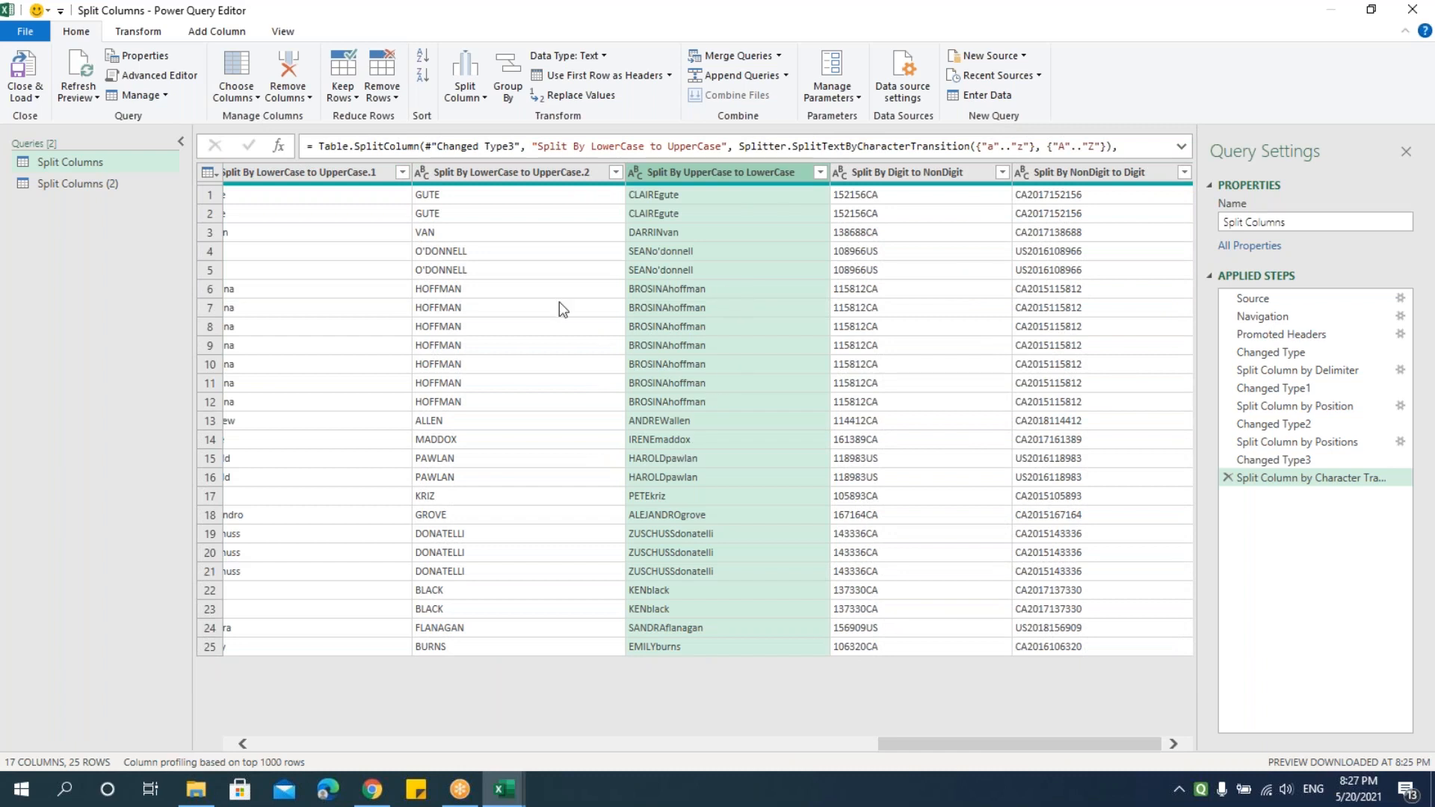
pyautogui.click(486, 100)
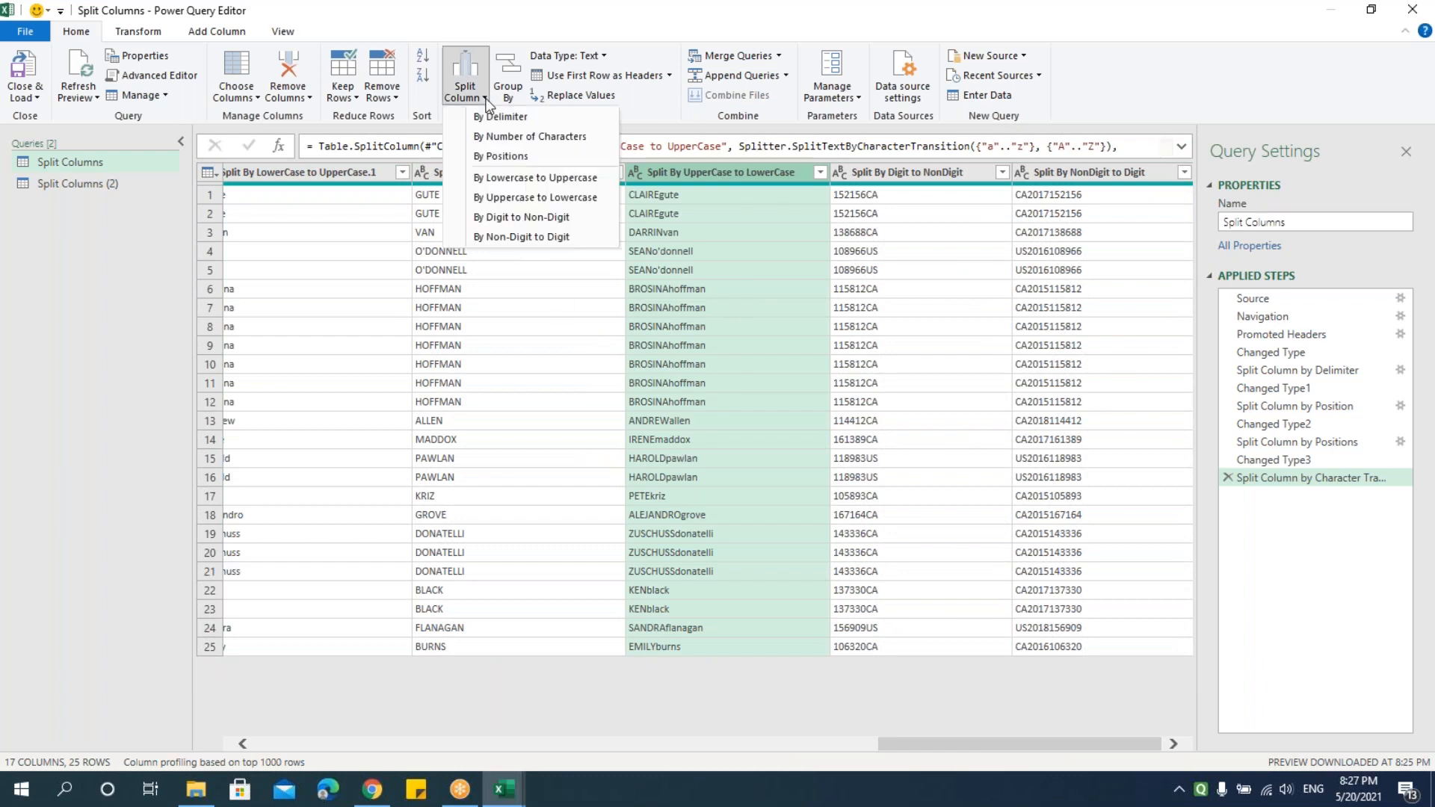
pyautogui.click(496, 198)
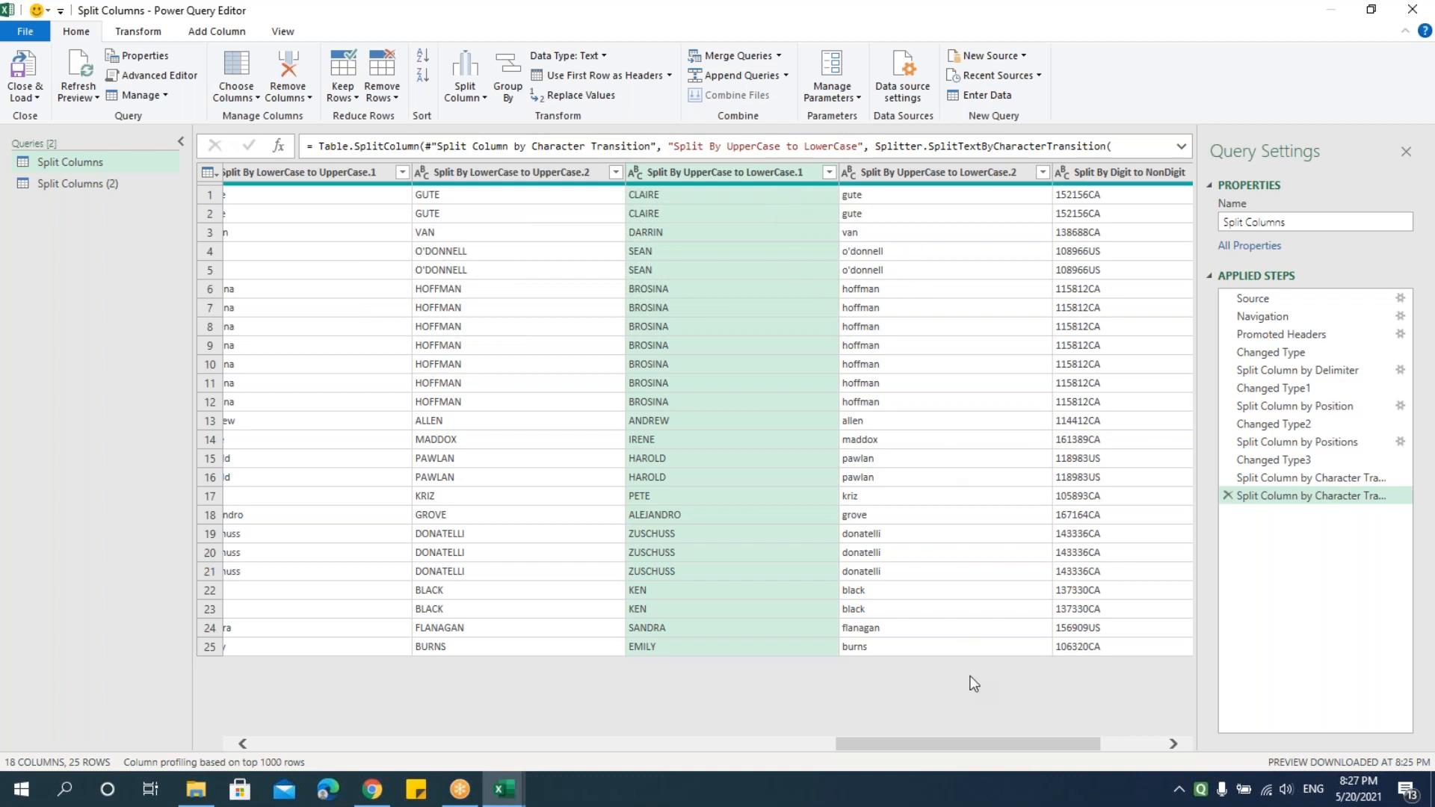
# Step: Split the Split By Digit to NonDigit column where digits change to non-digits
pyautogui.moveTo(931, 743); pyautogui.dragTo(965, 744)
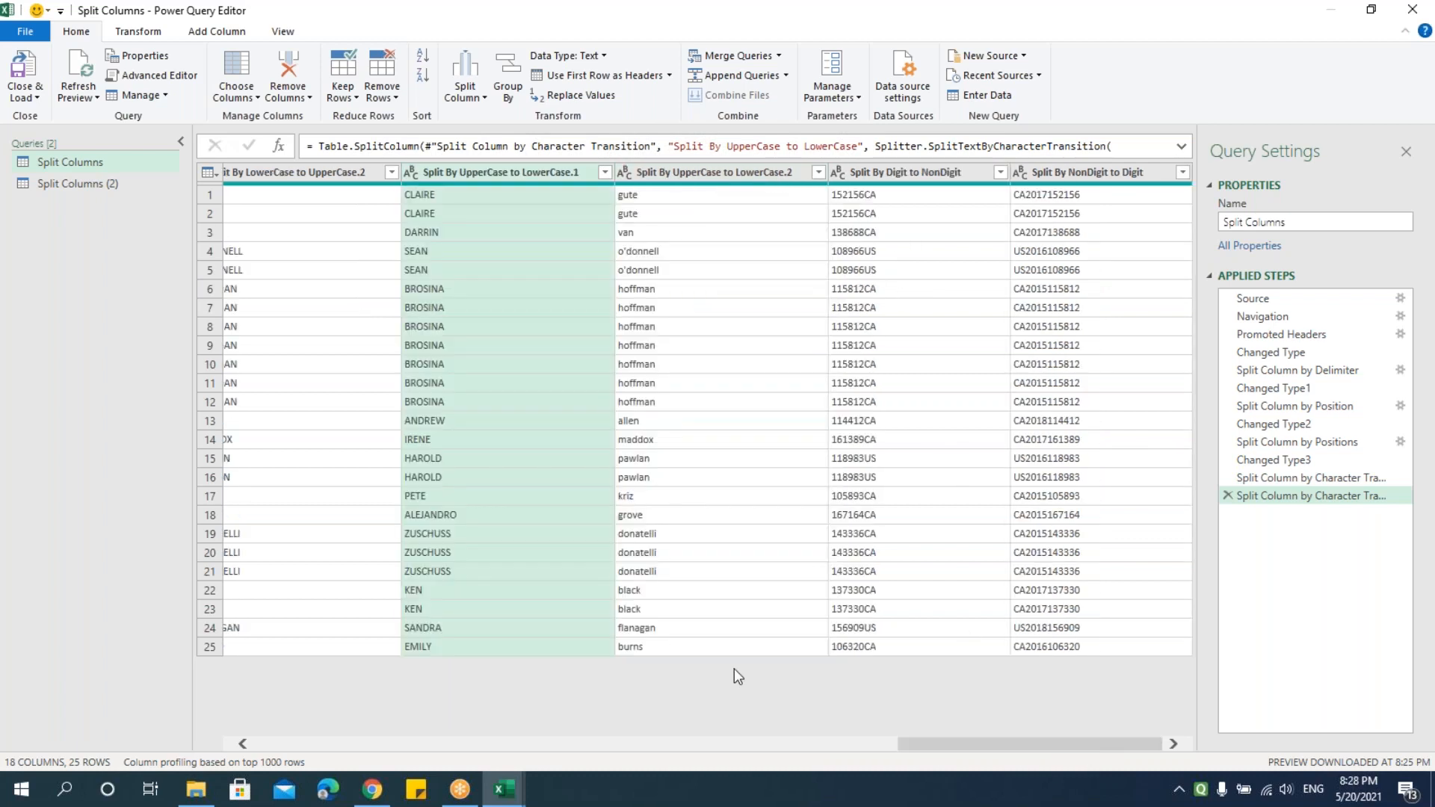
pyautogui.click(909, 204)
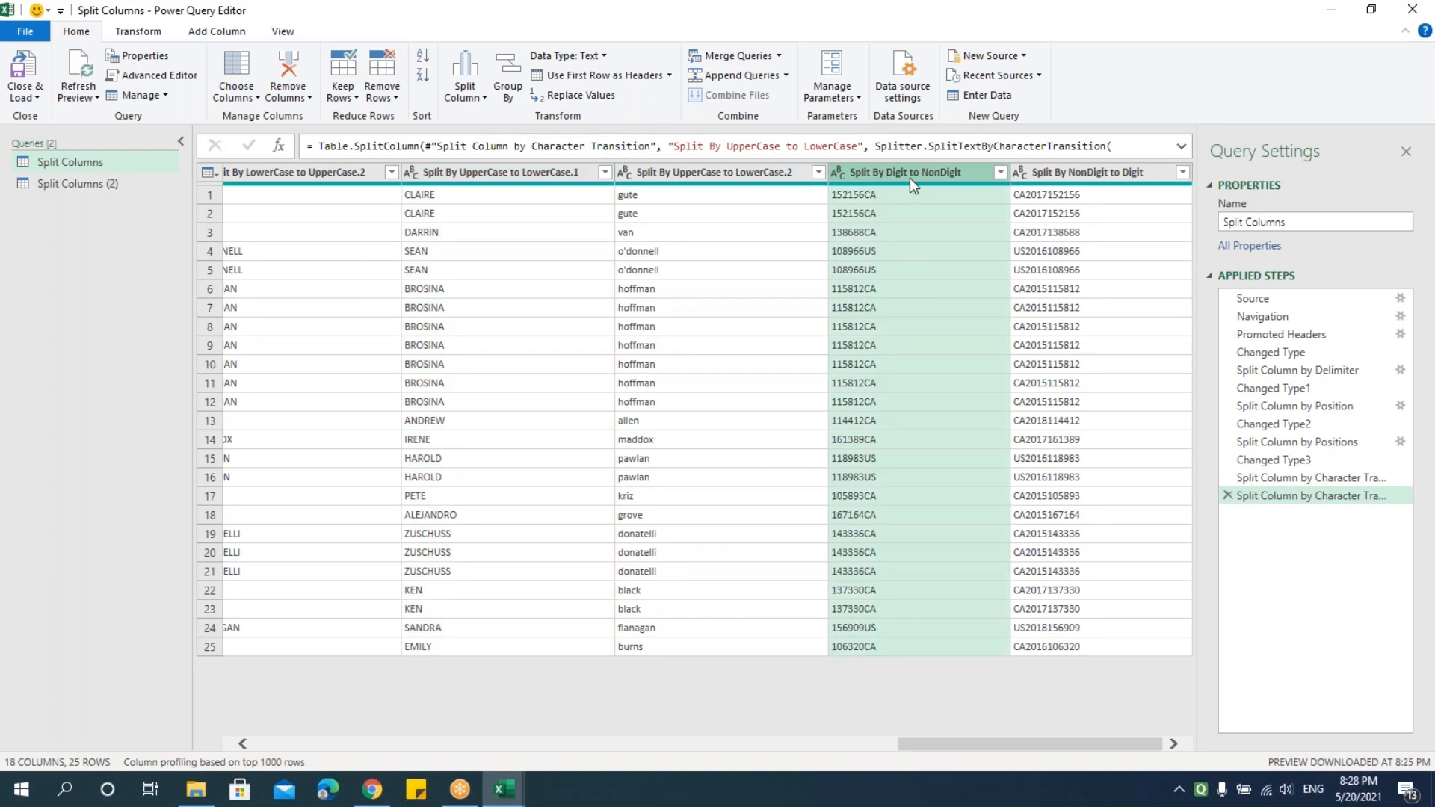
pyautogui.click(484, 96)
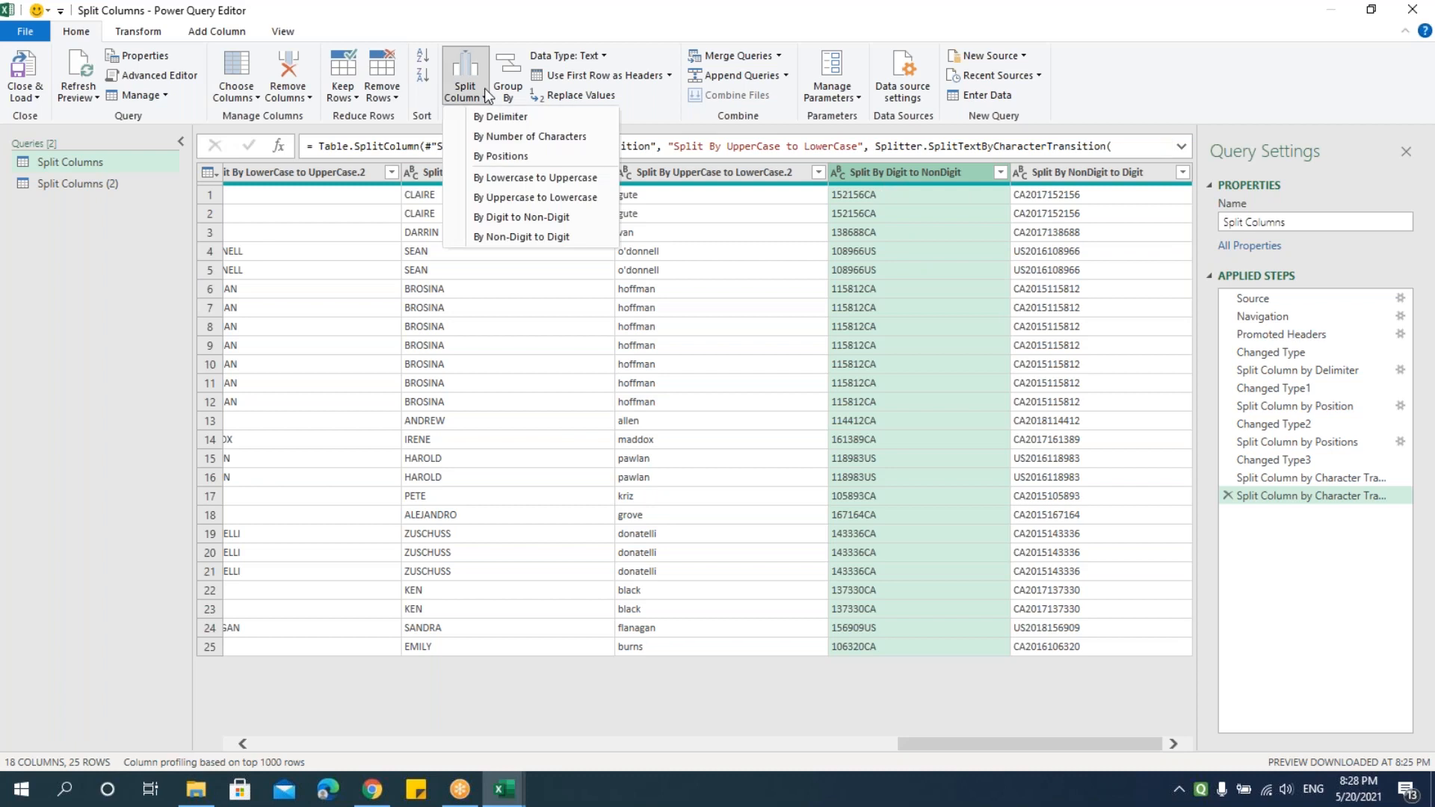
pyautogui.click(557, 218)
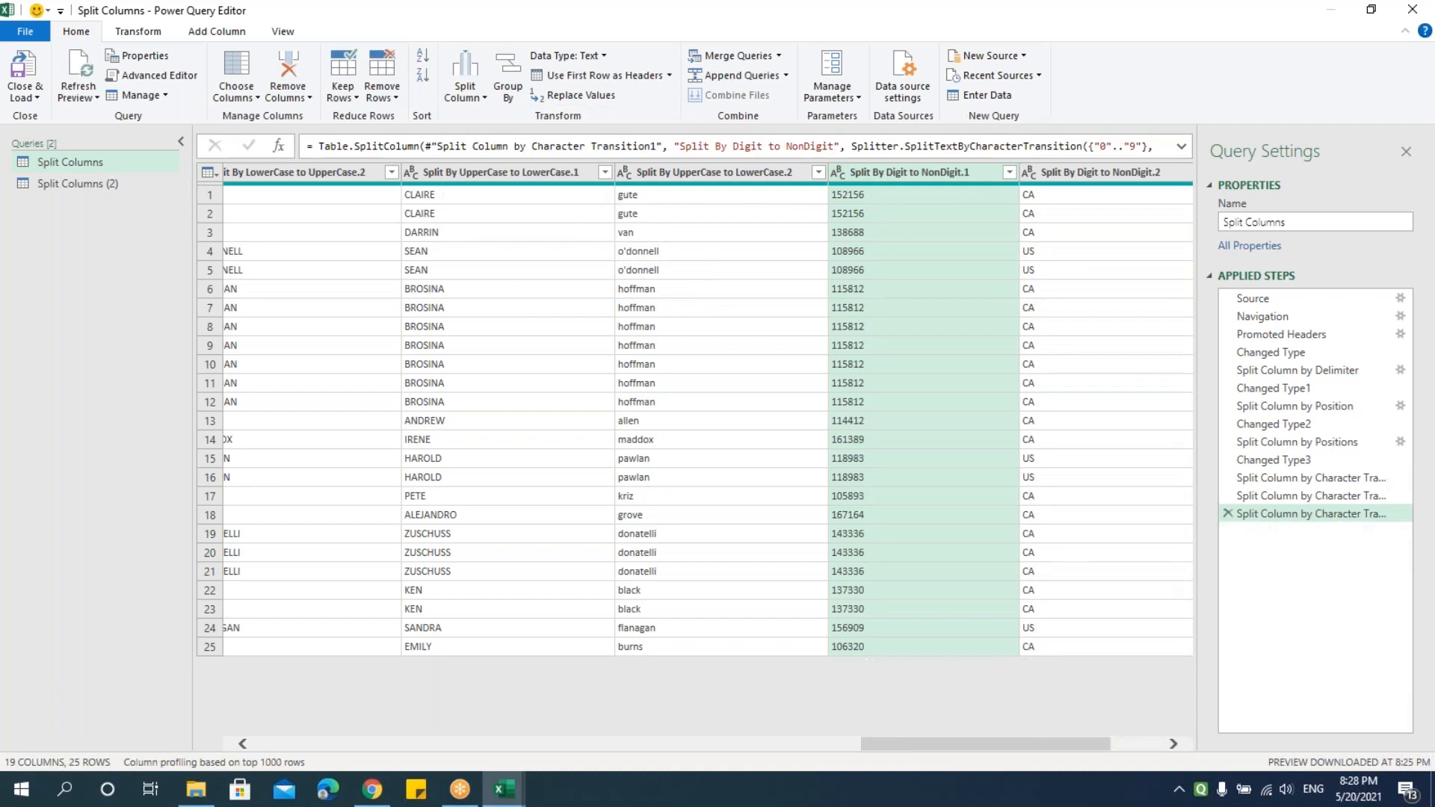
# Step: Split the Split By NonDigit to Digit column where non-digits change to digits
pyautogui.moveTo(1001, 744); pyautogui.dragTo(1054, 744)
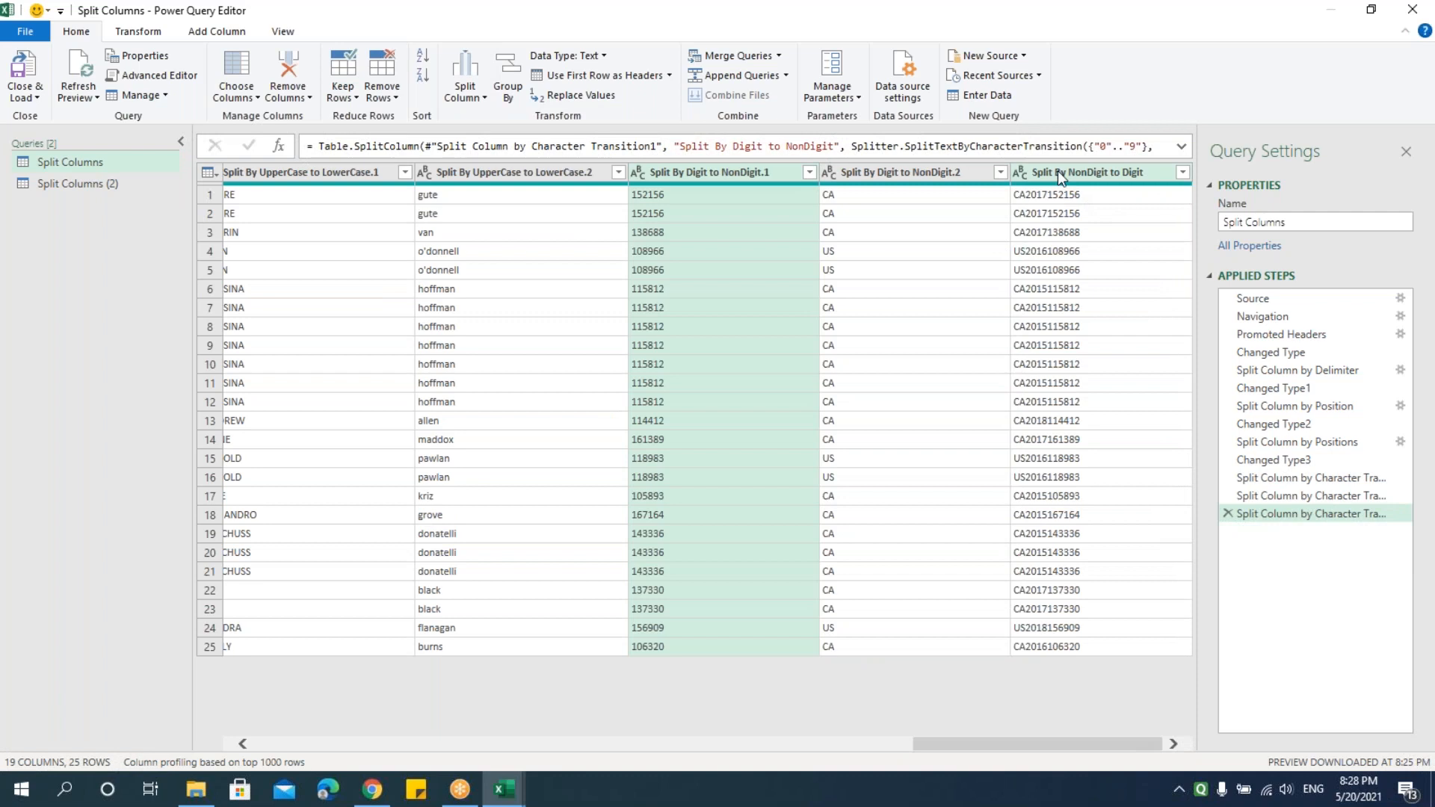
pyautogui.click(1060, 174)
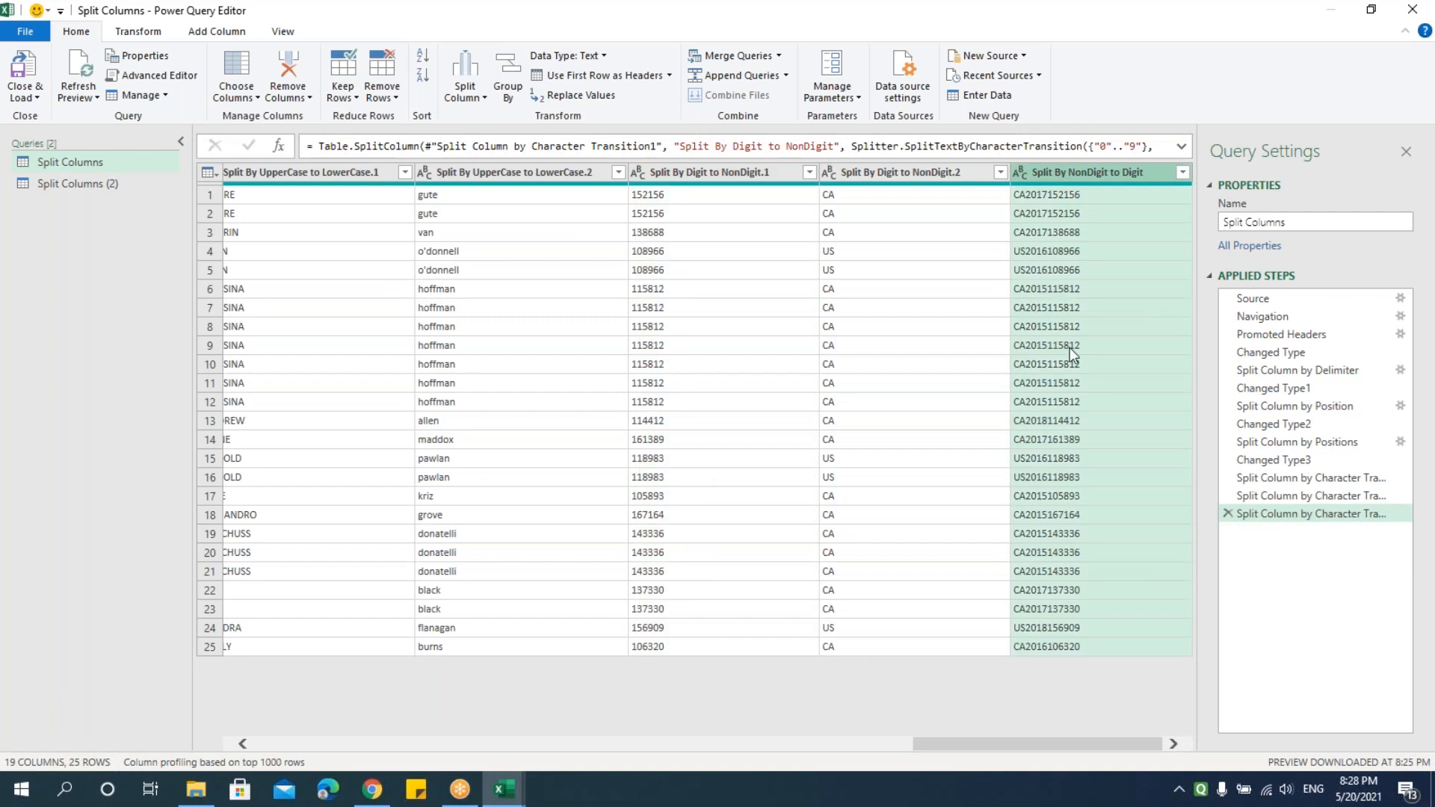
pyautogui.click(469, 91)
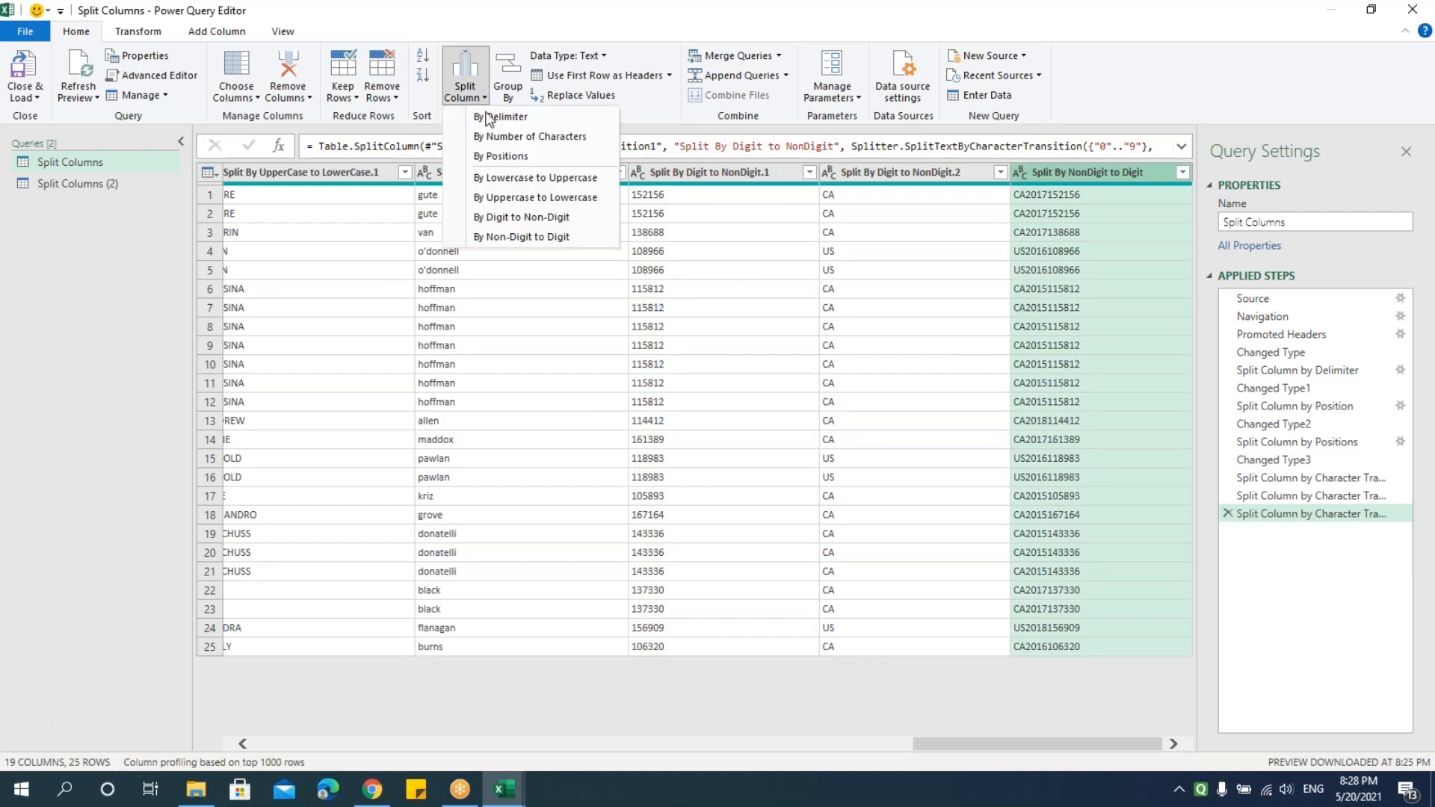
pyautogui.click(521, 236)
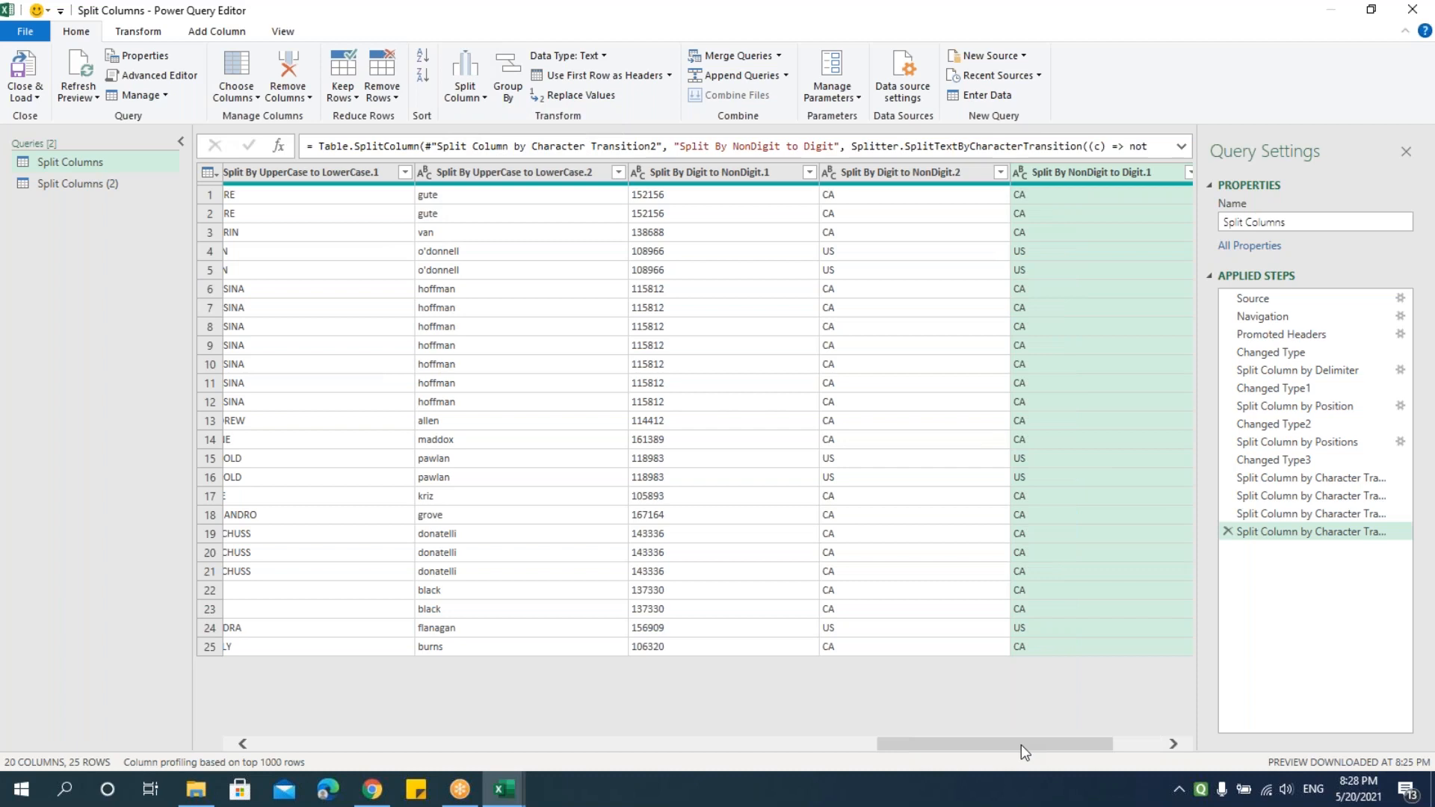
pyautogui.moveTo(1016, 745); pyautogui.dragTo(1156, 736)
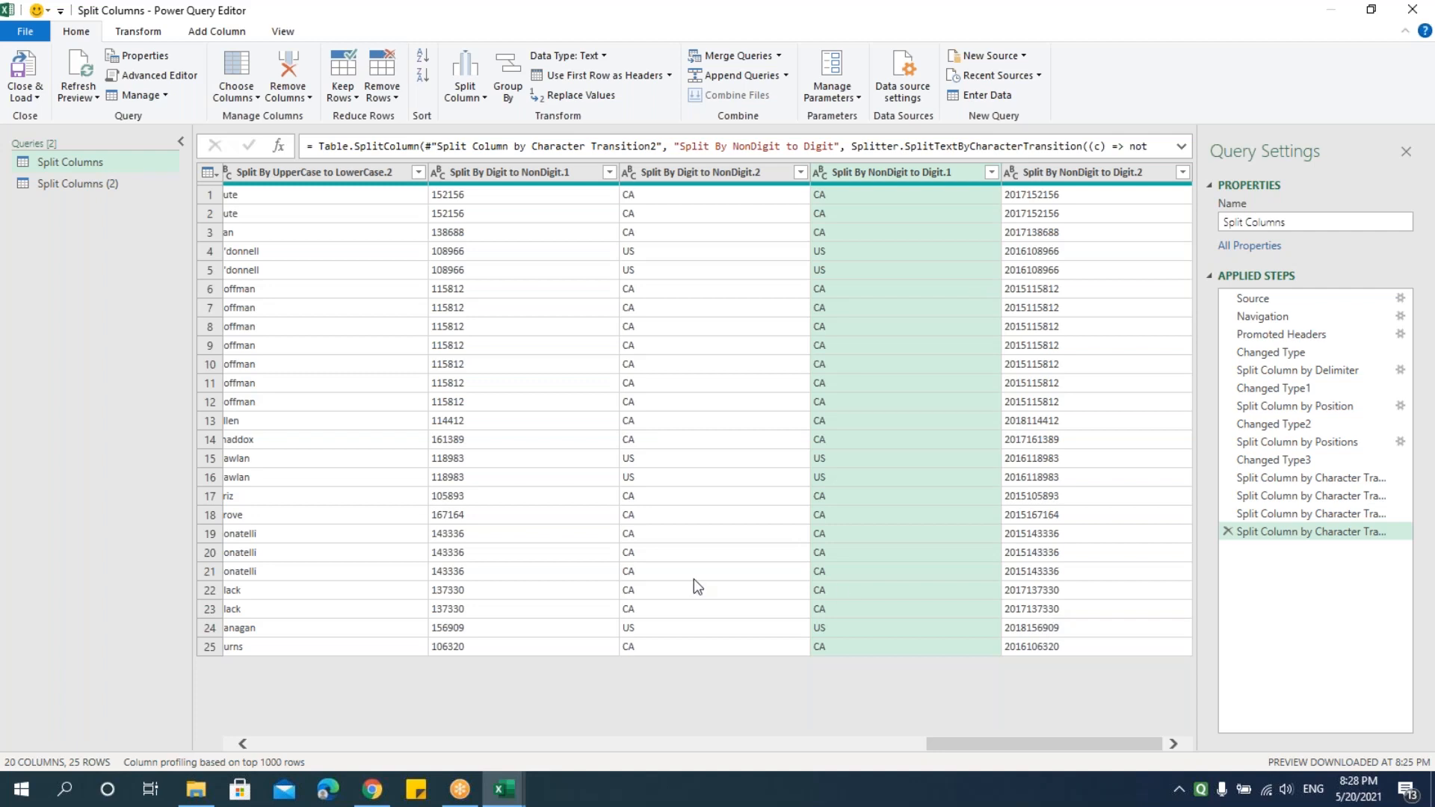
# Step: In the Split Columns (2) query, split the Split By Delimiter column into rows at each occurrence of the hyphen delimiter
pyautogui.click(97, 181)
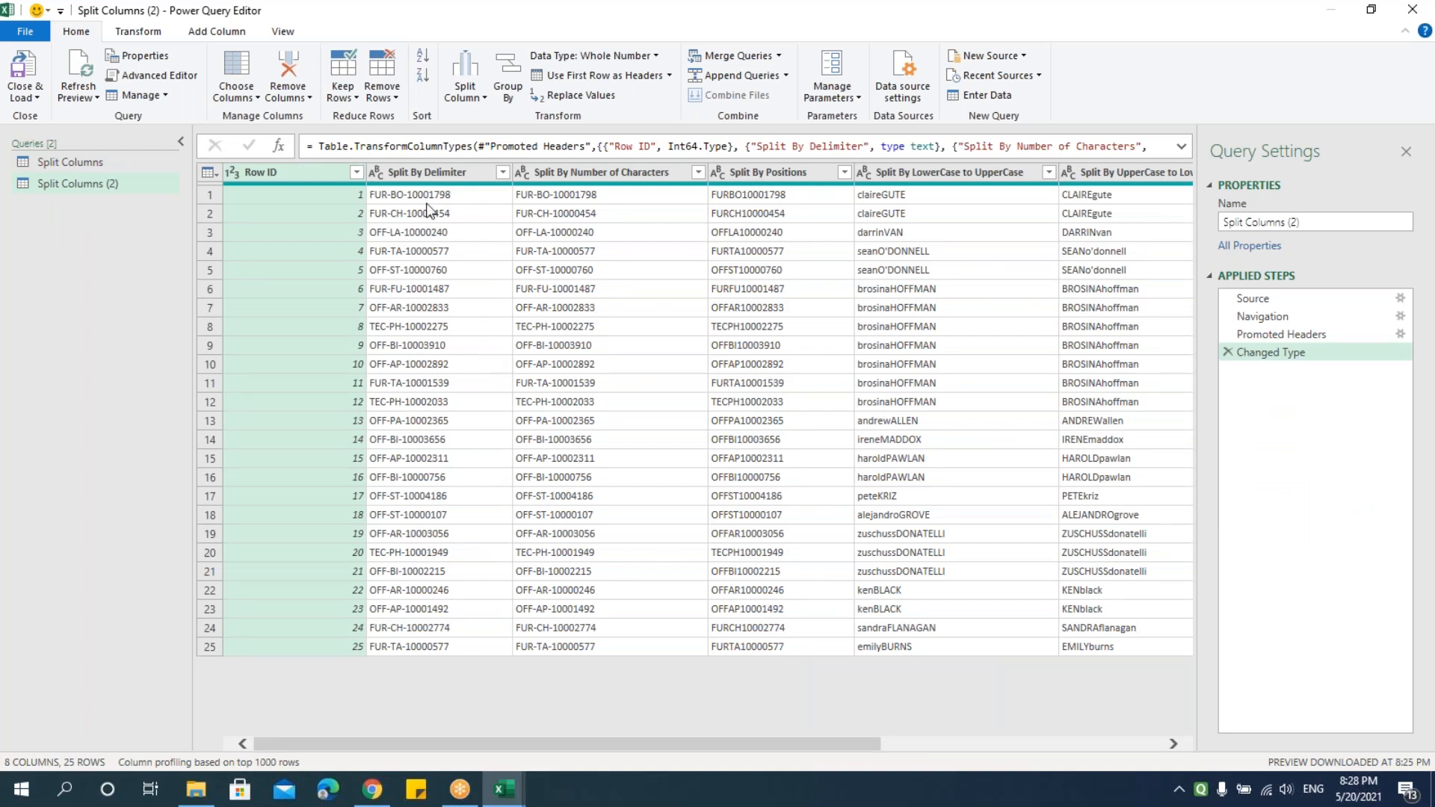
pyautogui.click(423, 173)
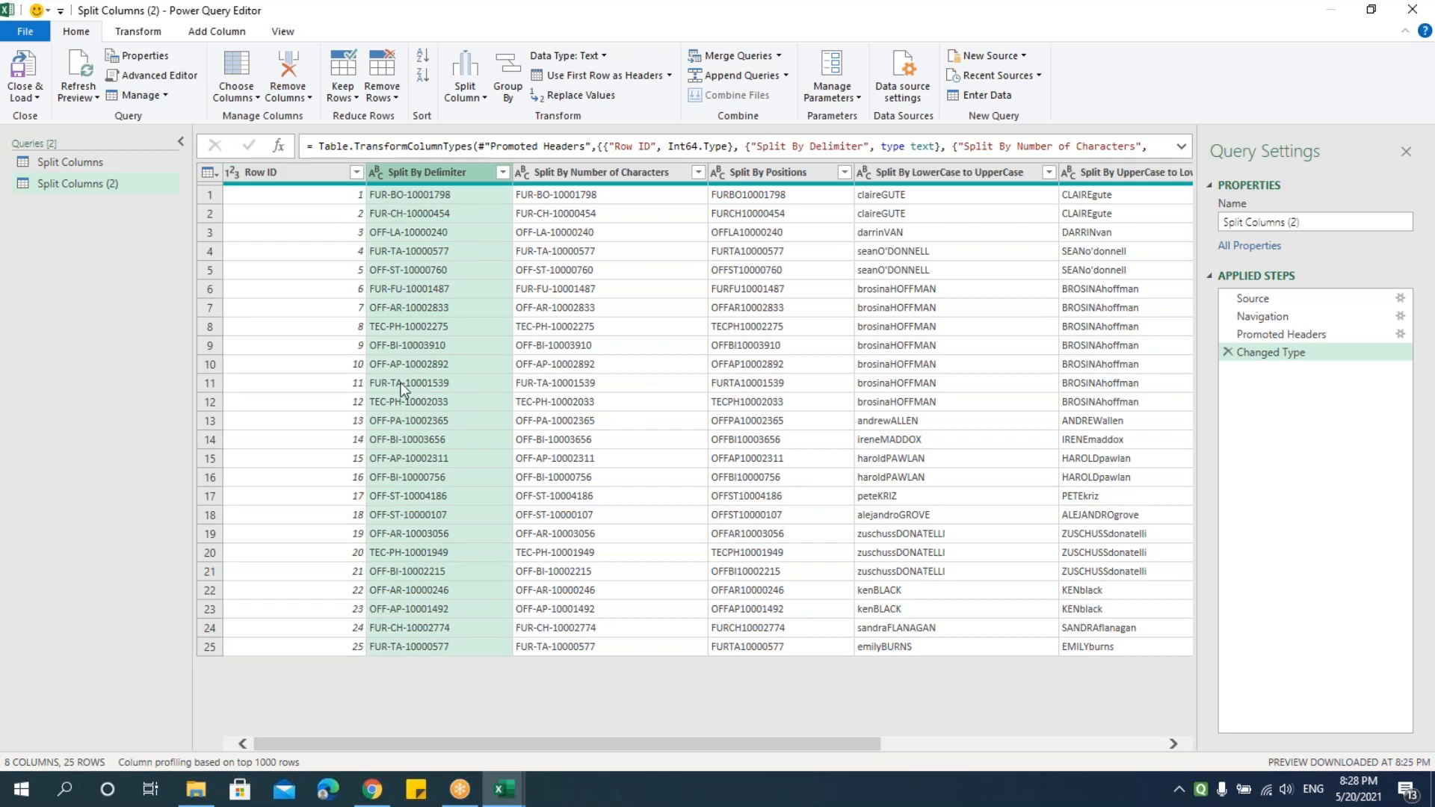
pyautogui.click(485, 97)
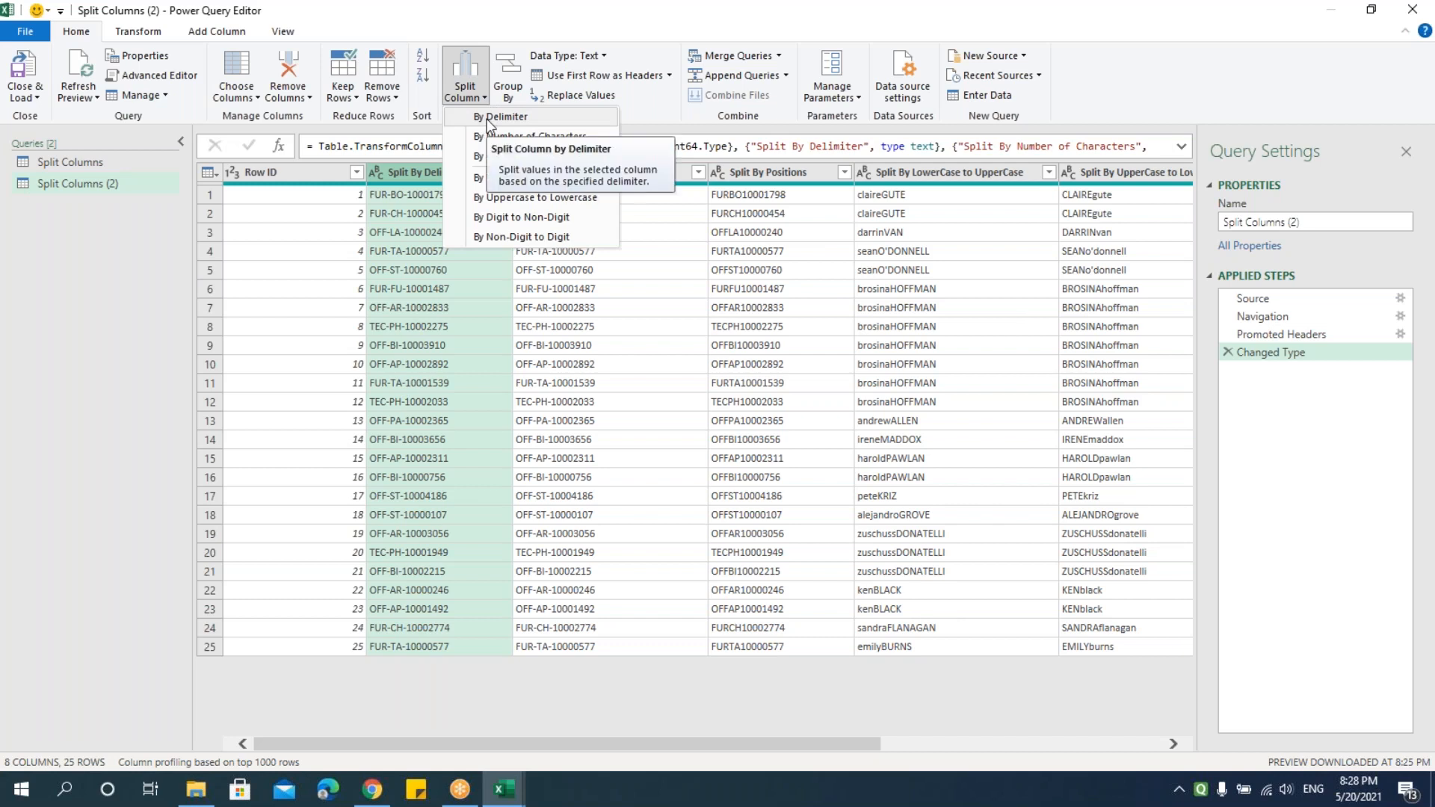
pyautogui.click(486, 118)
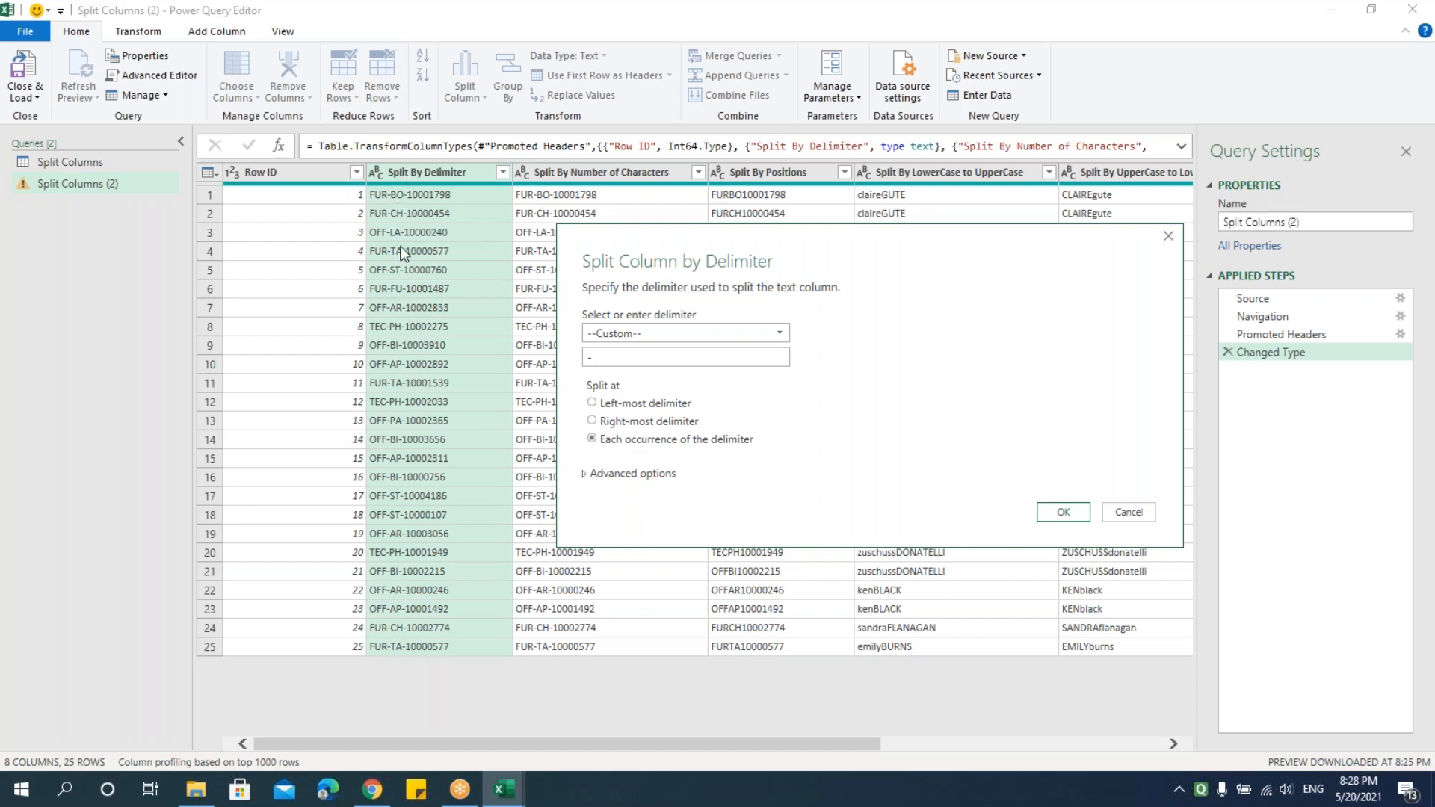
pyautogui.click(586, 476)
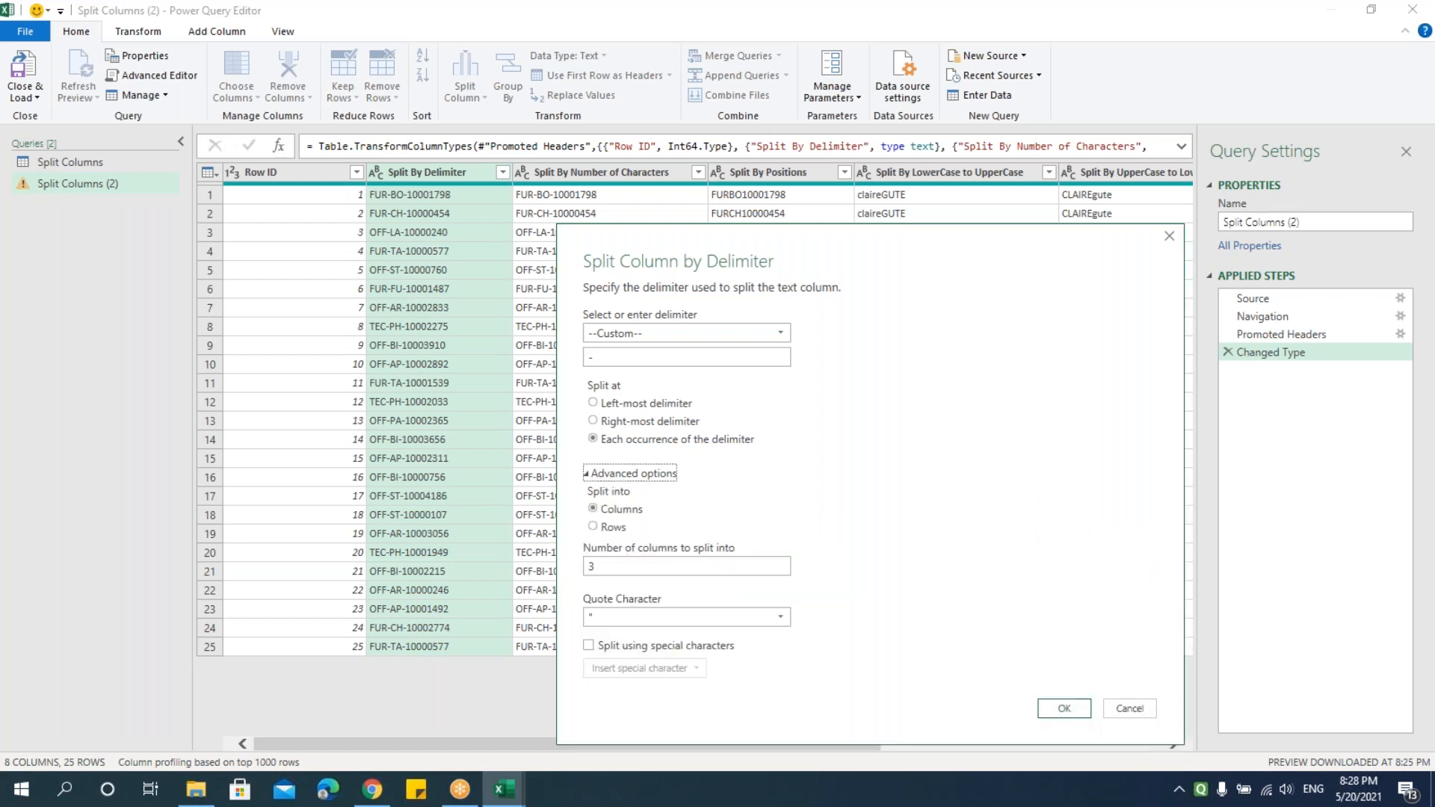
pyautogui.click(598, 527)
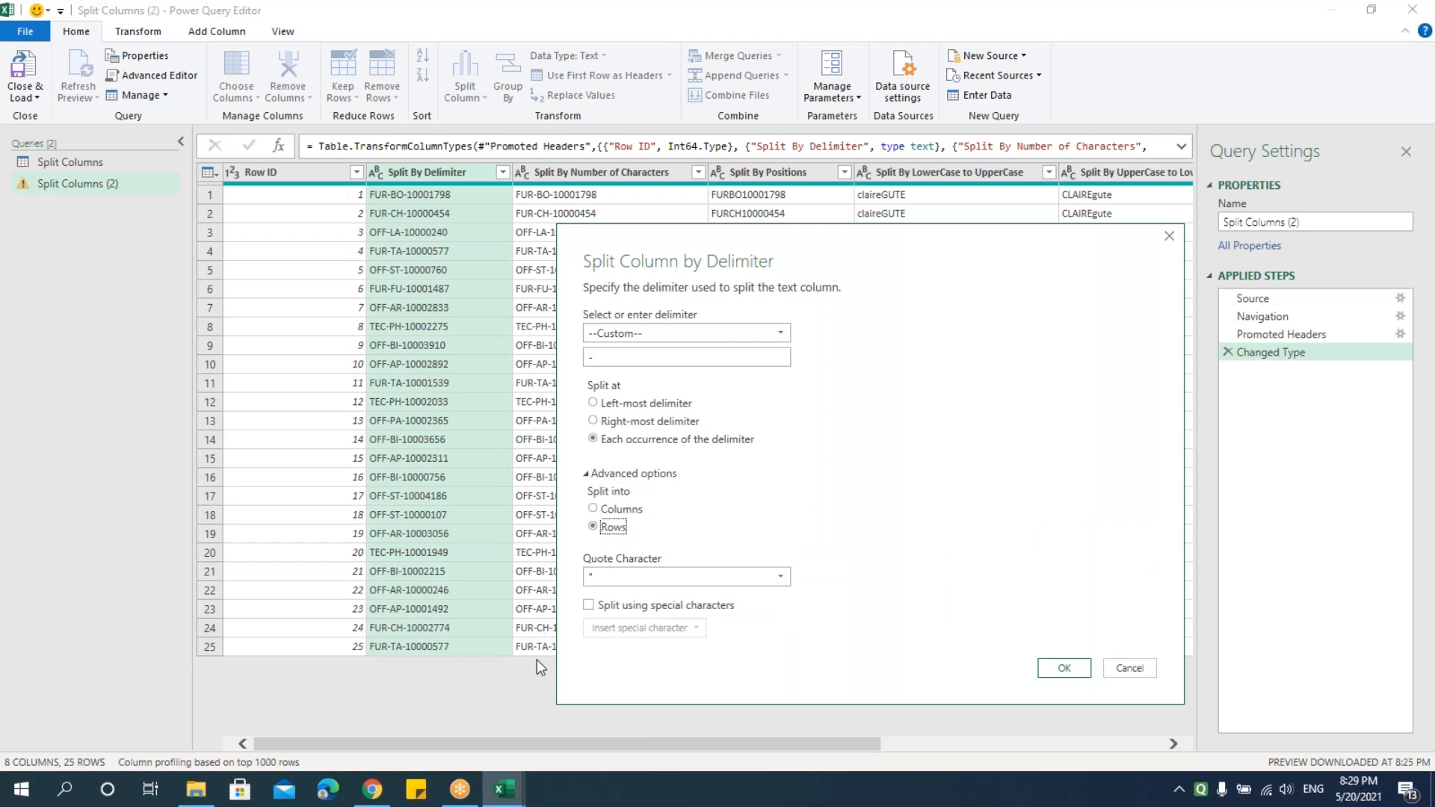
pyautogui.click(622, 578)
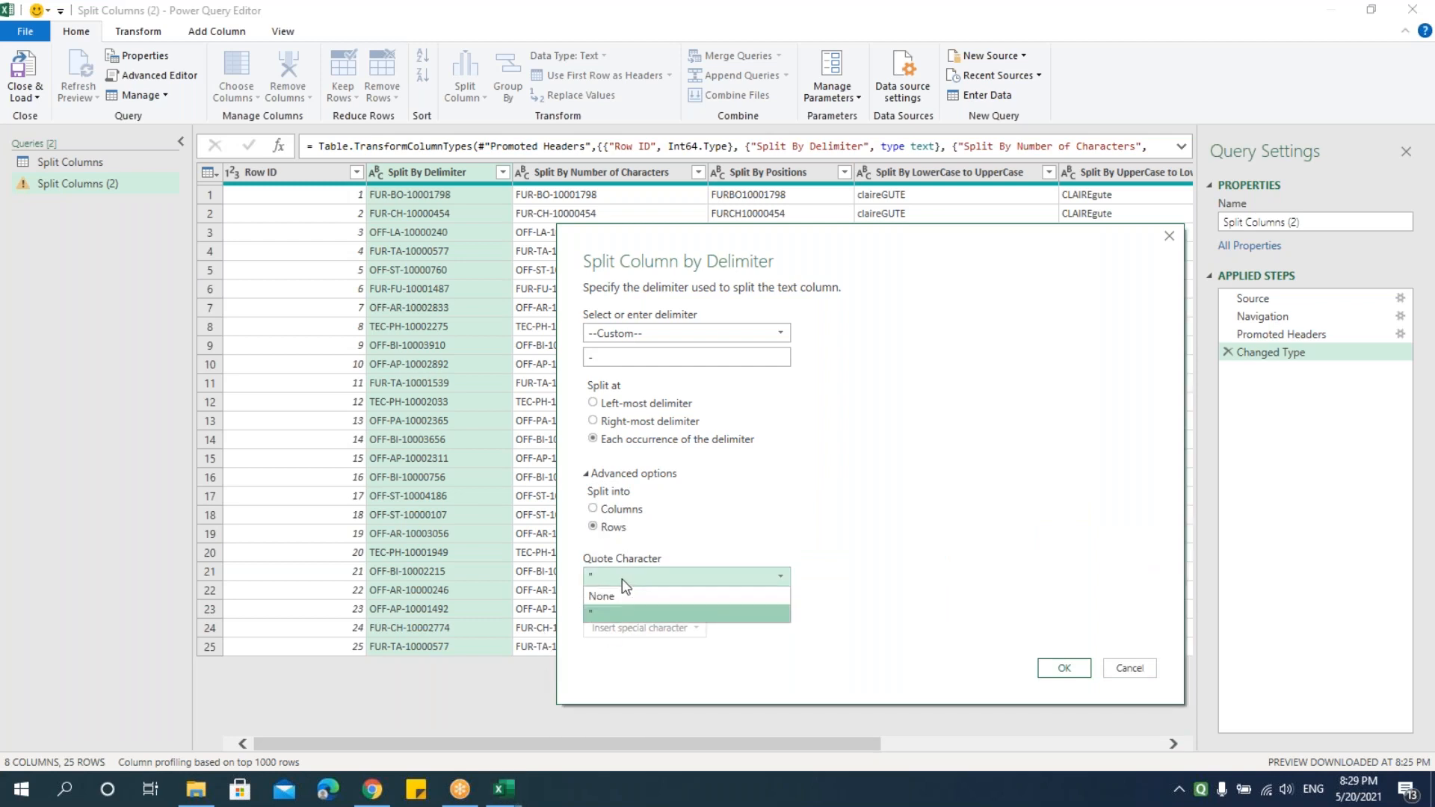
pyautogui.click(810, 416)
pyautogui.click(598, 508)
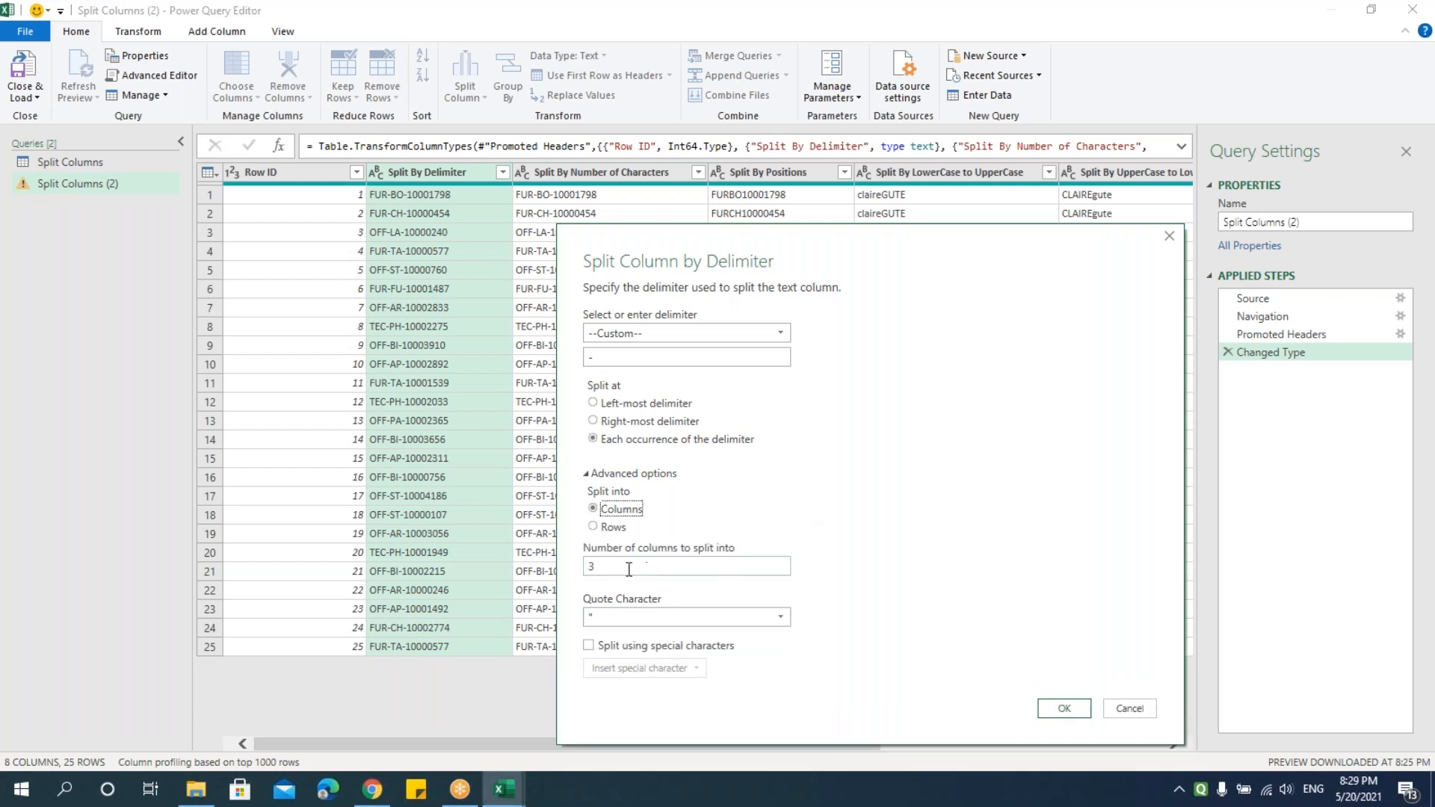
pyautogui.click(598, 527)
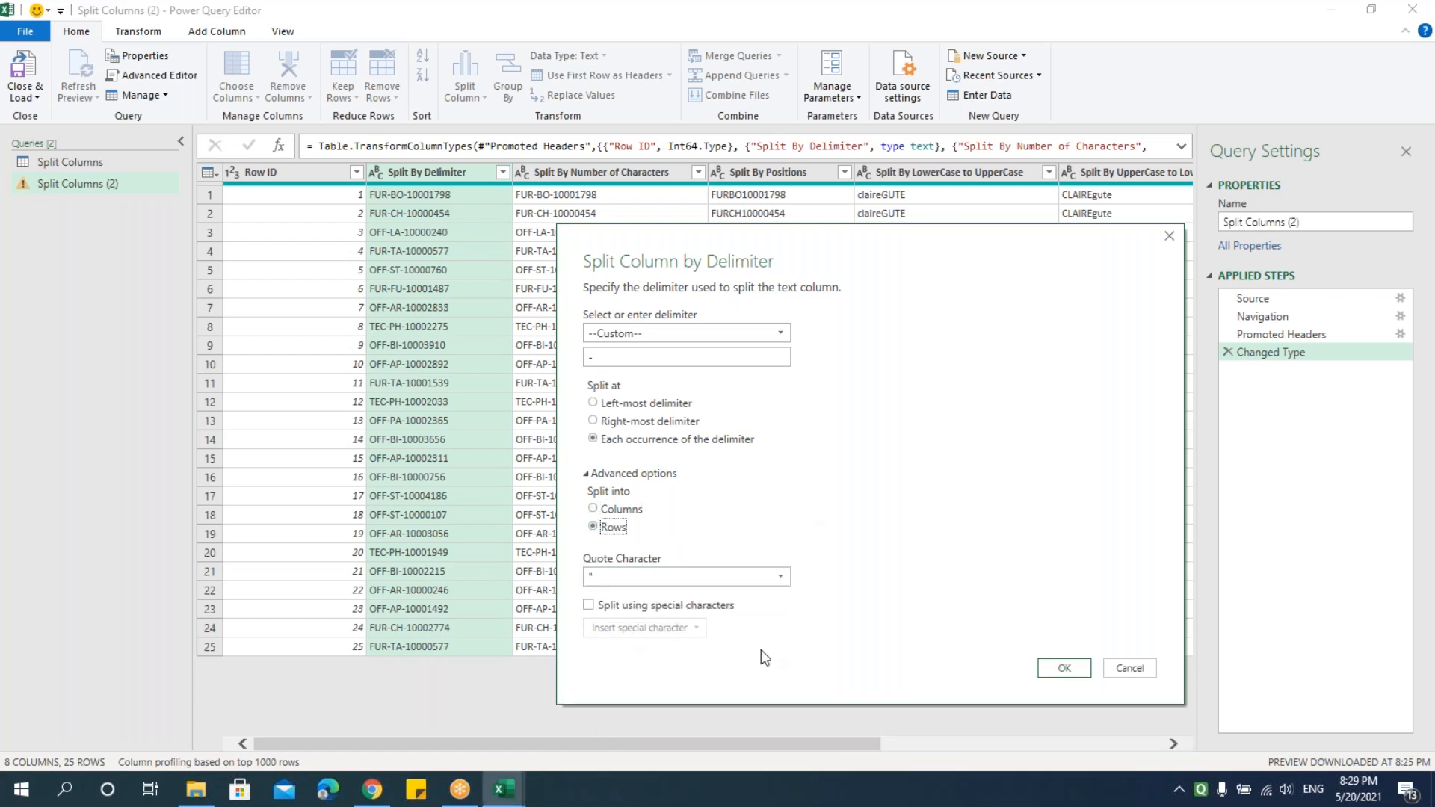
pyautogui.click(1061, 668)
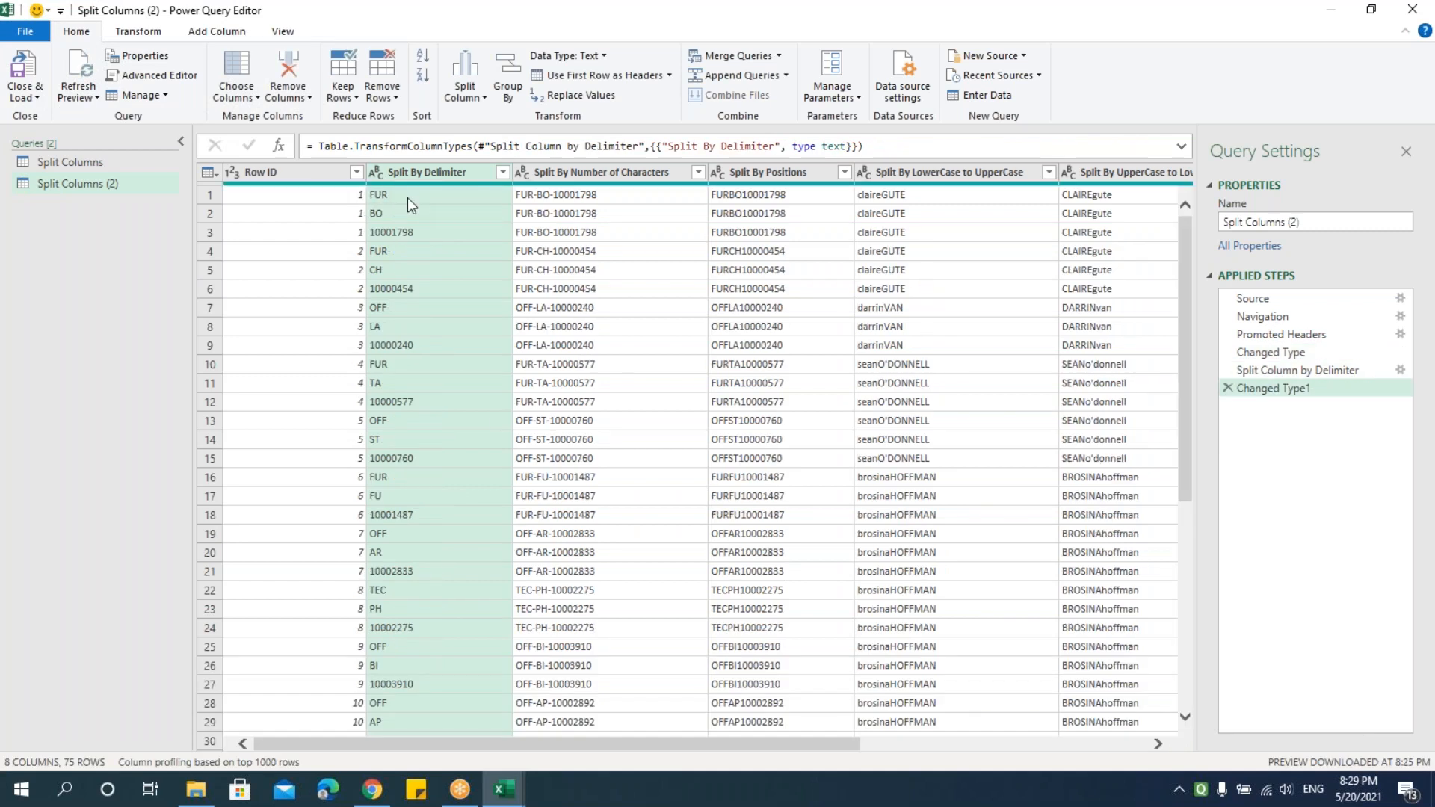
# Step: Close the query editor and load the Split Columns and Split Columns (2) queries into the workbook
pyautogui.click(216, 214)
pyautogui.click(218, 230)
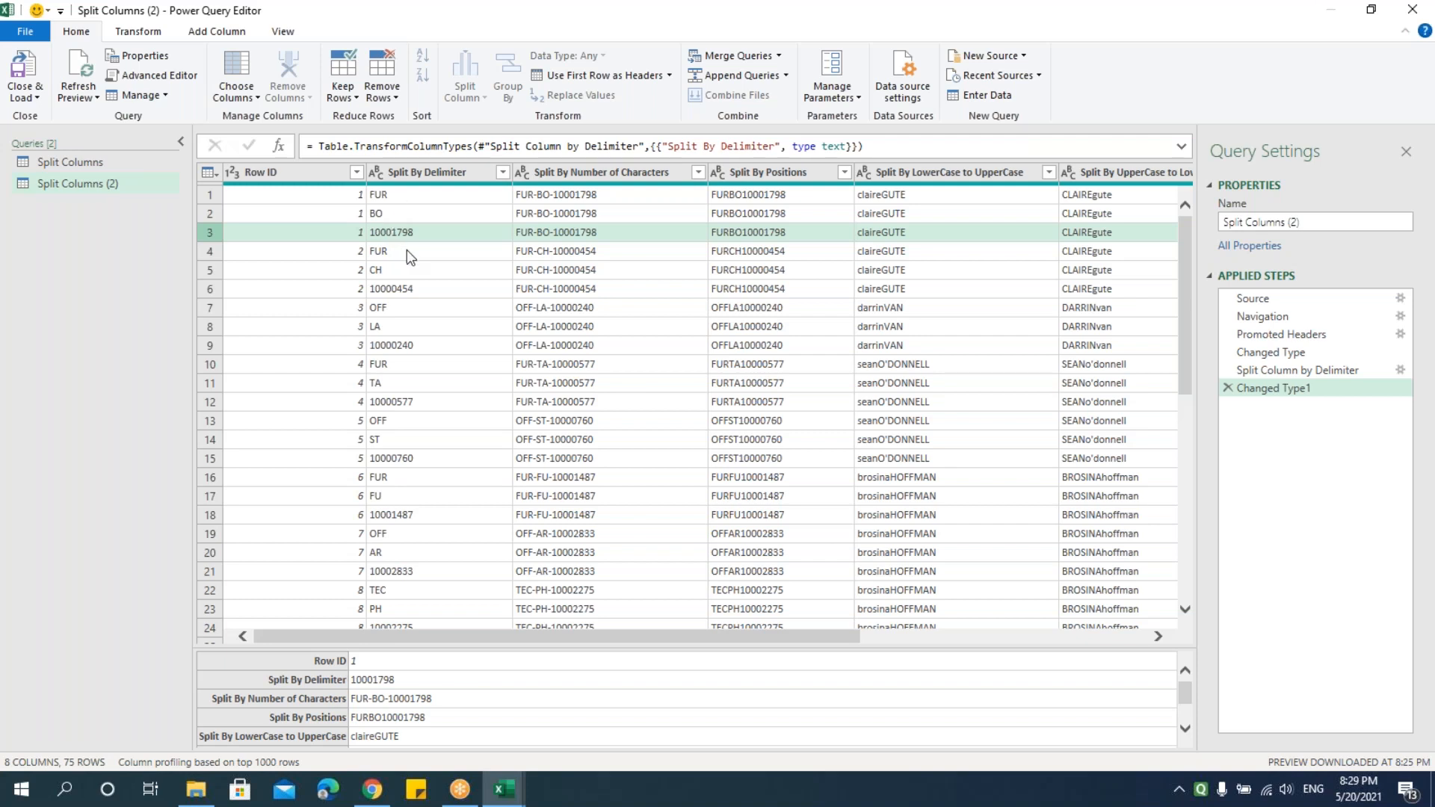
pyautogui.click(25, 93)
pyautogui.click(30, 120)
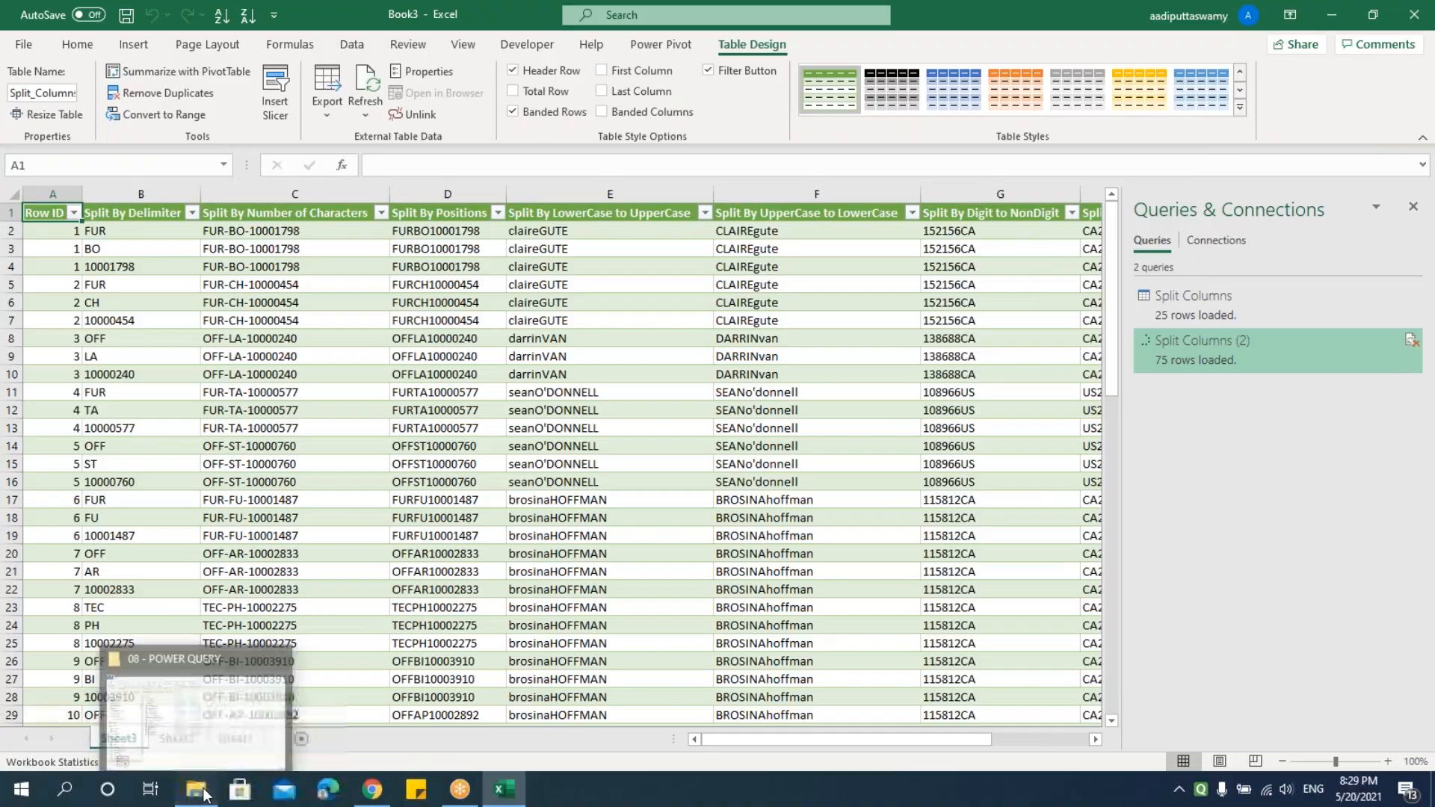
# Step: Close the Book3 workbook without saving it and create a new blank workbook
pyautogui.click(201, 791)
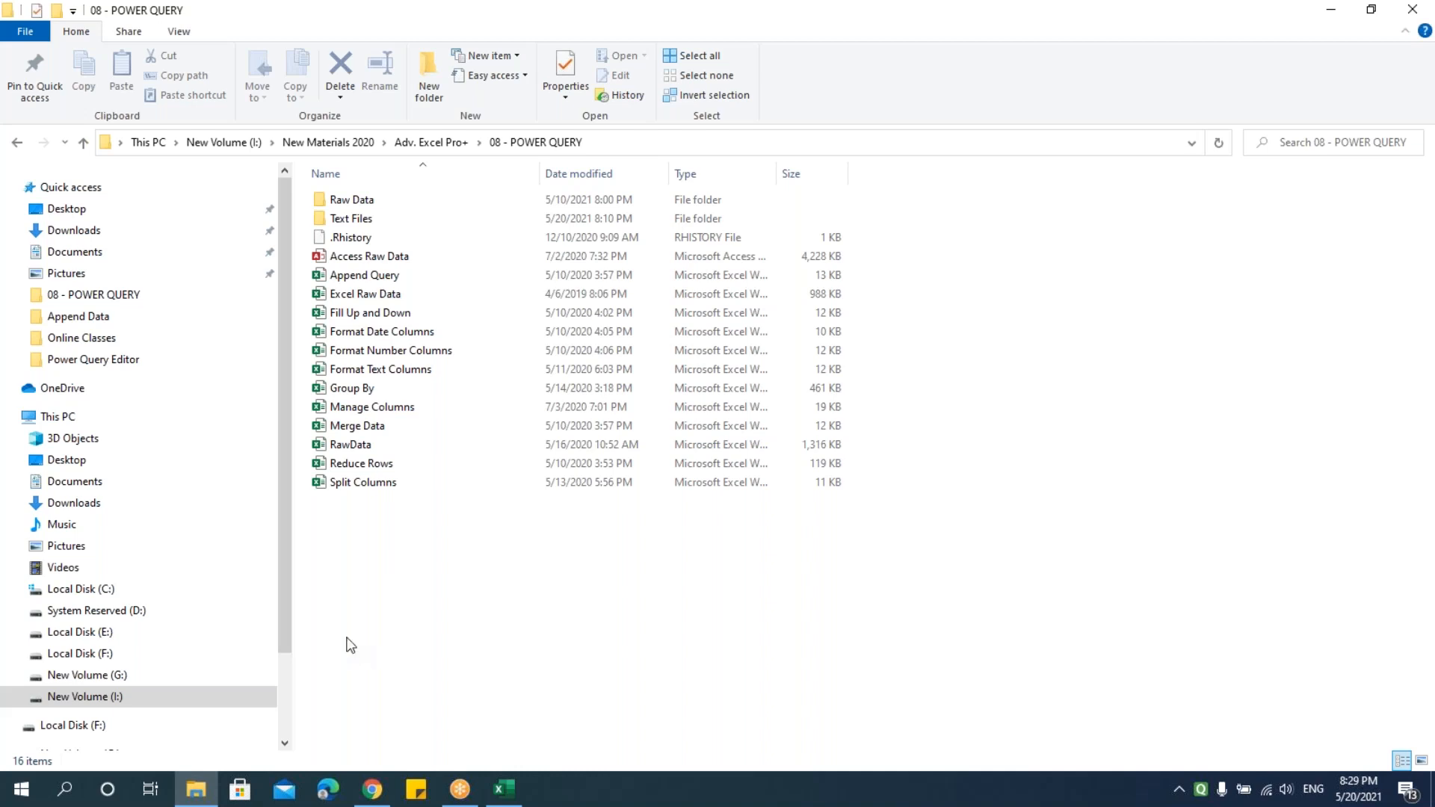
pyautogui.click(511, 794)
pyautogui.click(523, 515)
pyautogui.hotkey('alt', 'f')
pyautogui.press('c')
pyautogui.press('Tab')
pyautogui.press('Return')
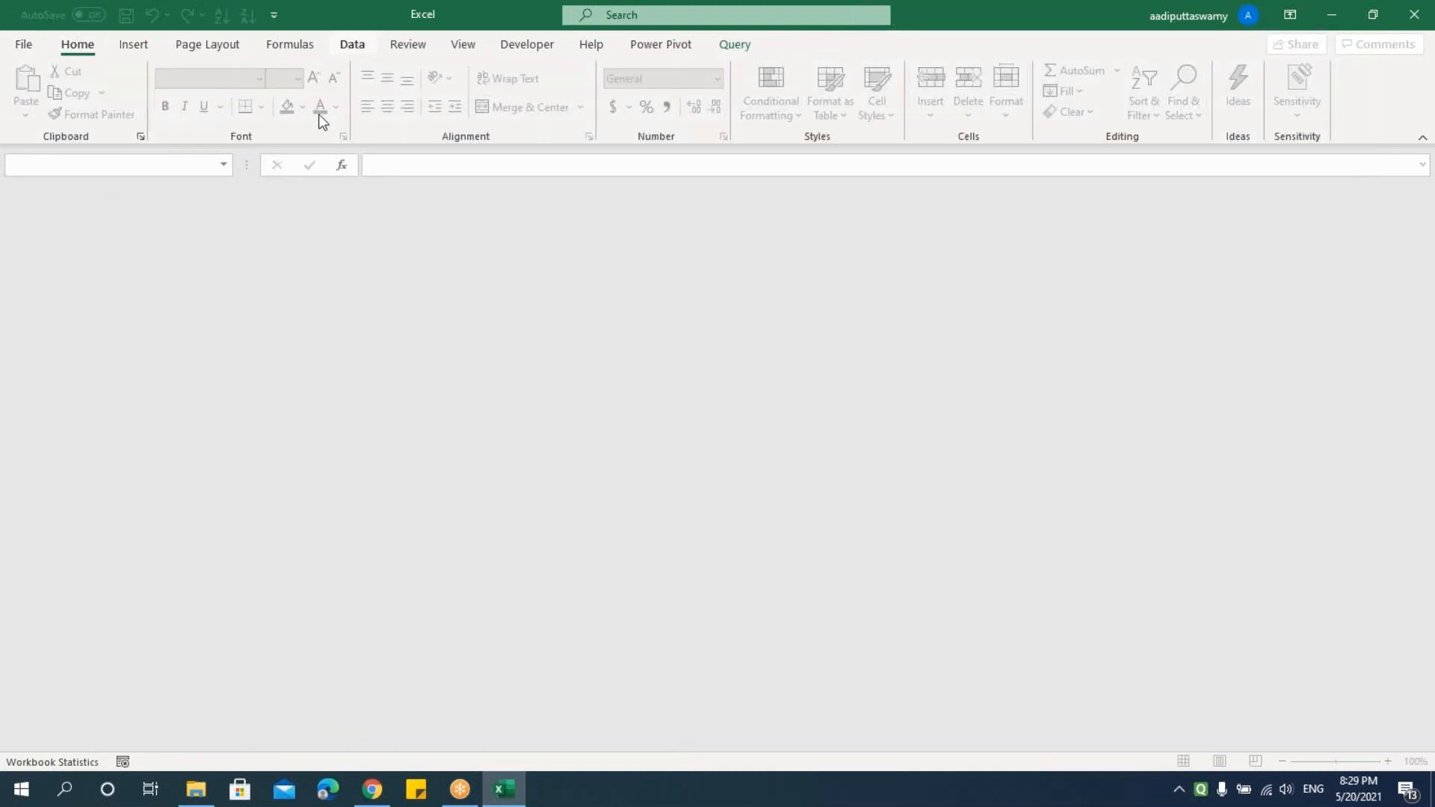
pyautogui.hotkey('ctrl', 'n')
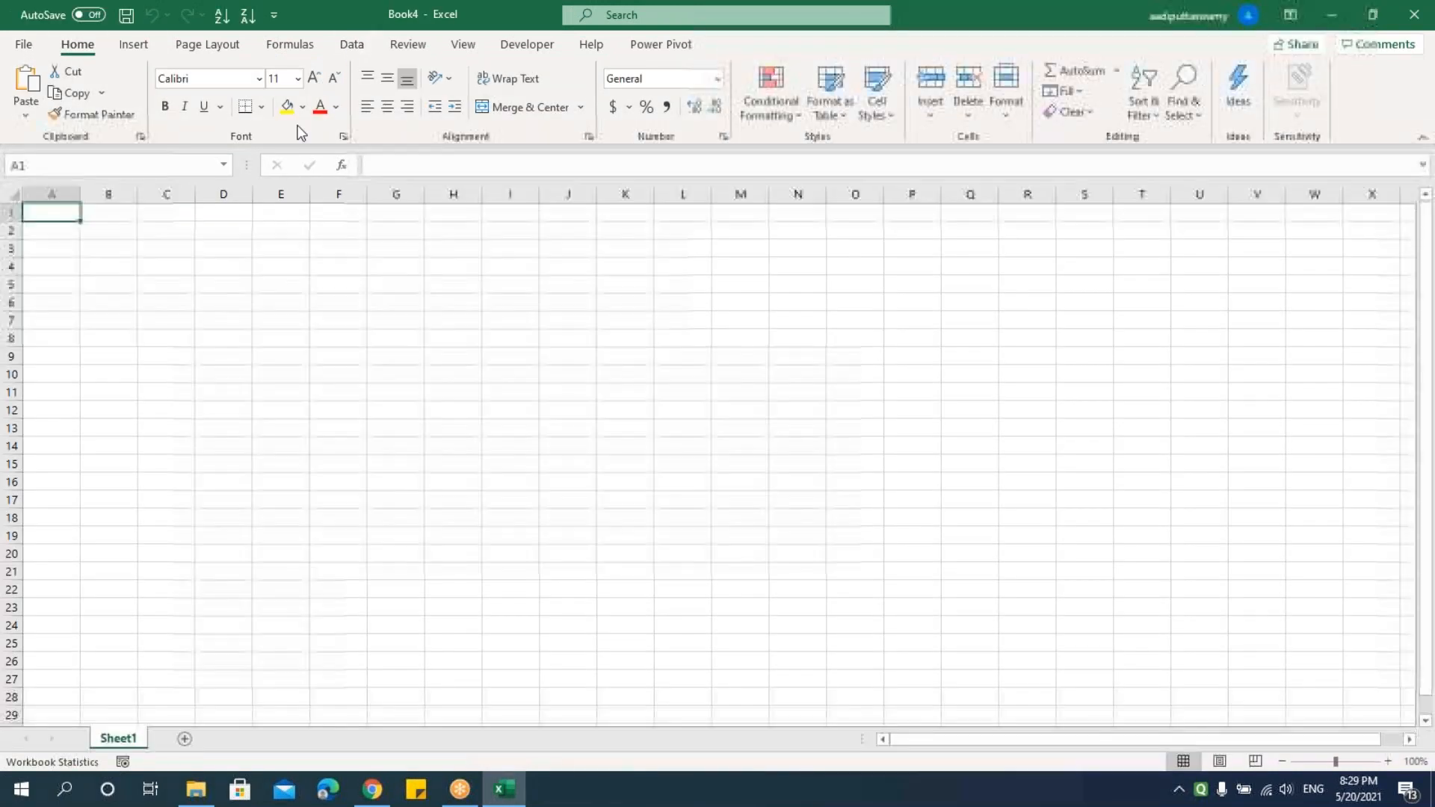
# Step: Import data from the Pivot Column workbook in the Power Query Editor folder under Training Videos\WD_PBI_MAY2021_1230PM-130PM on New Volume (I:)
pyautogui.click(351, 44)
pyautogui.click(26, 94)
pyautogui.moveTo(39, 150)
pyautogui.click(282, 149)
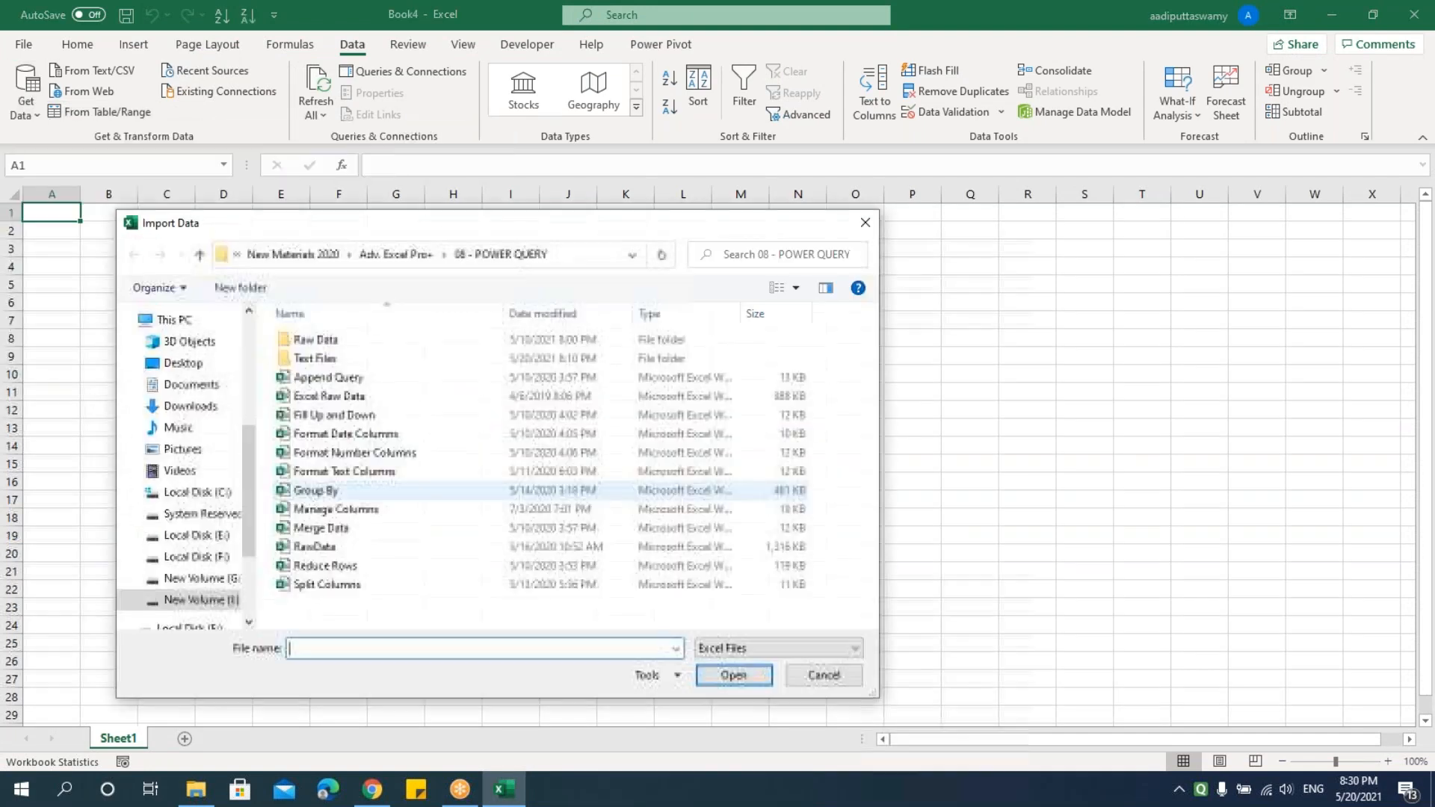
pyautogui.click(196, 600)
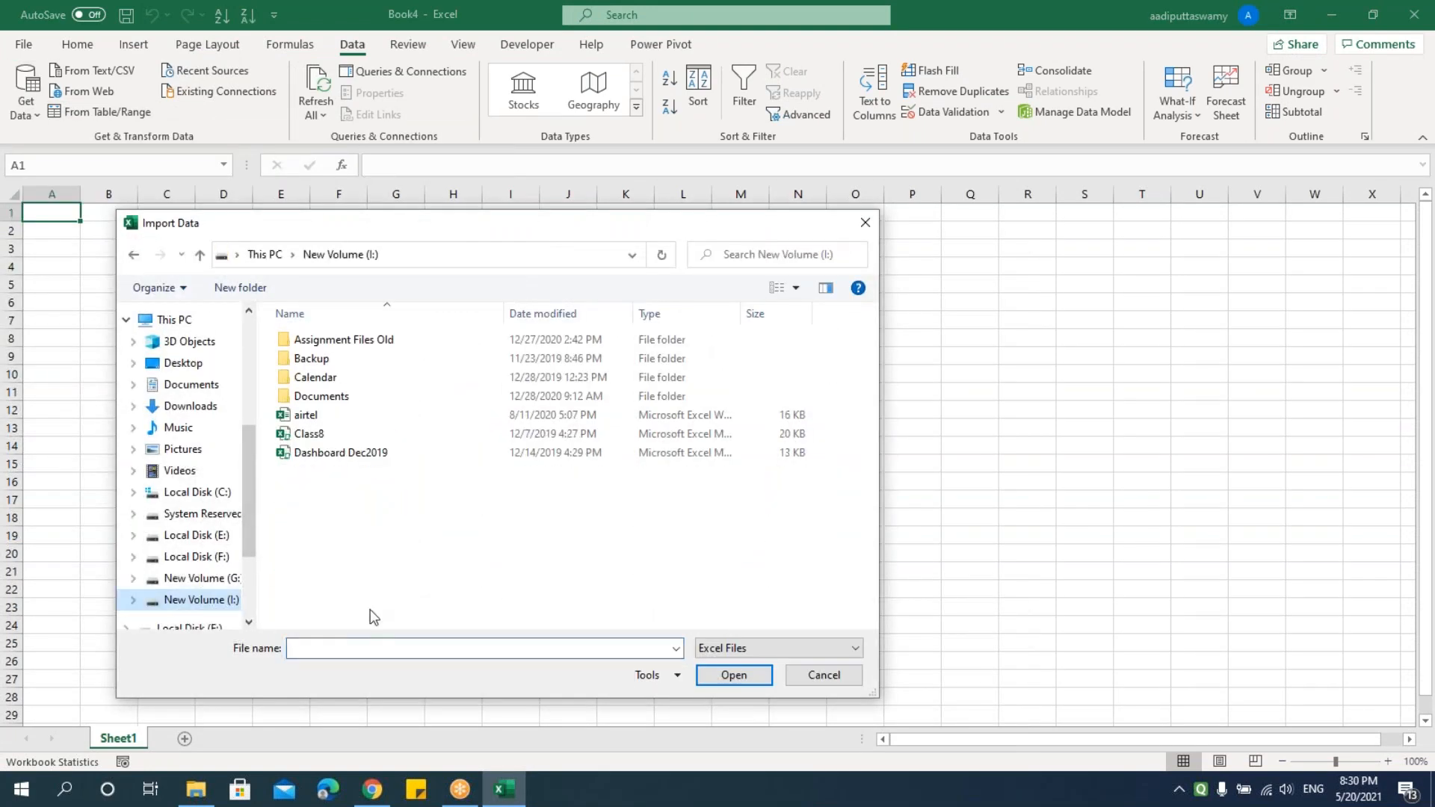
pyautogui.scroll(-5, 464, 569)
pyautogui.scroll(-3, 456, 569)
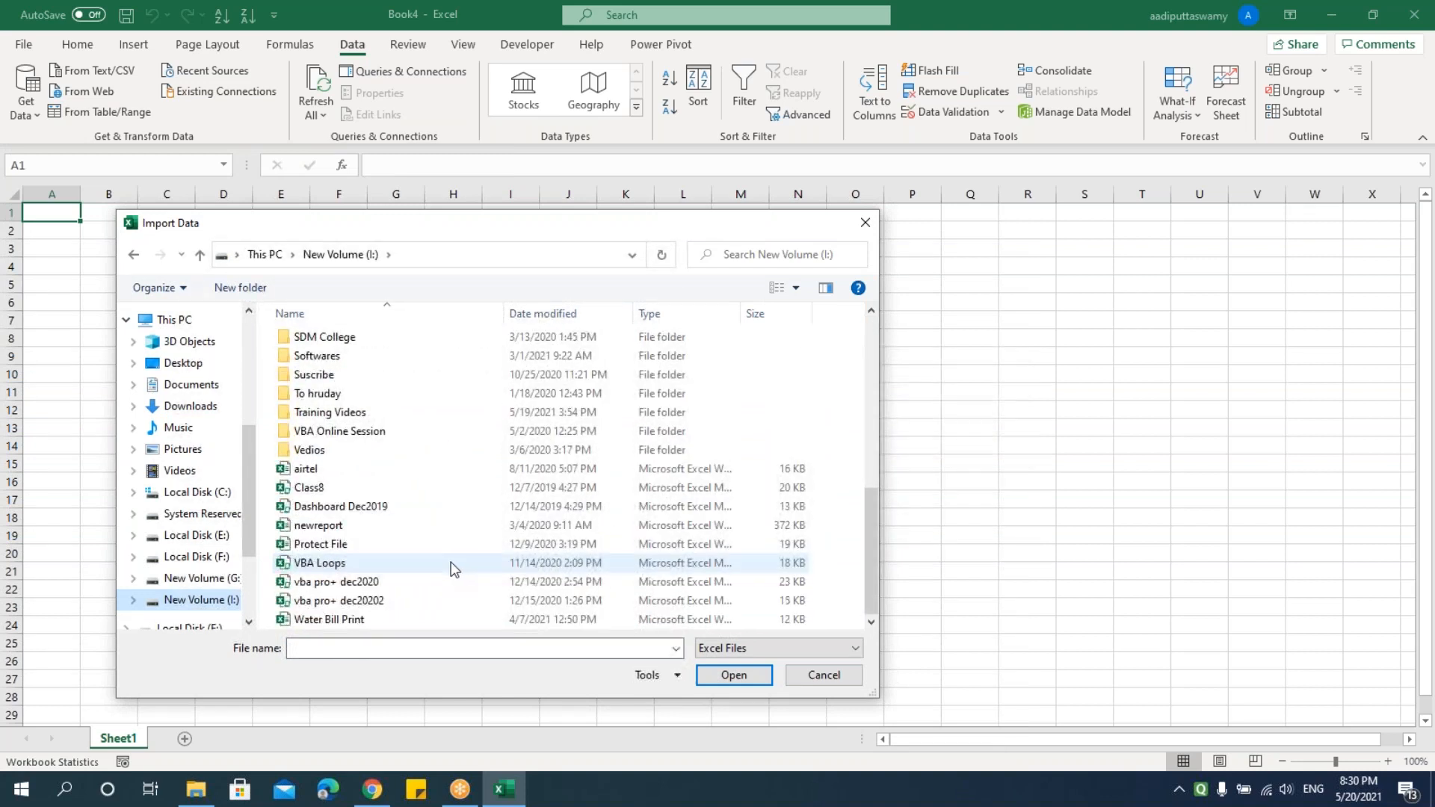
pyautogui.click(348, 414)
pyautogui.doubleClick(347, 413)
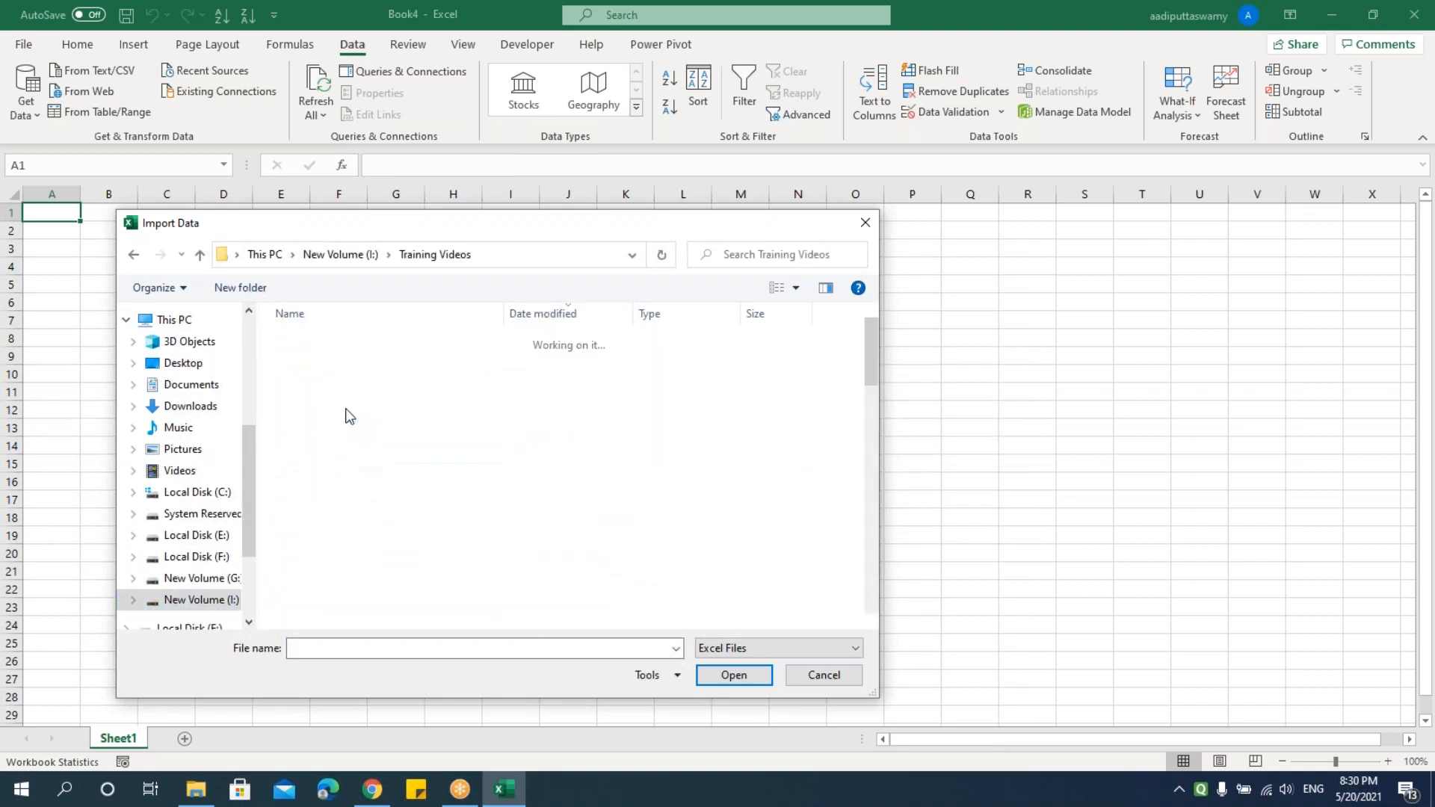
pyautogui.doubleClick(374, 378)
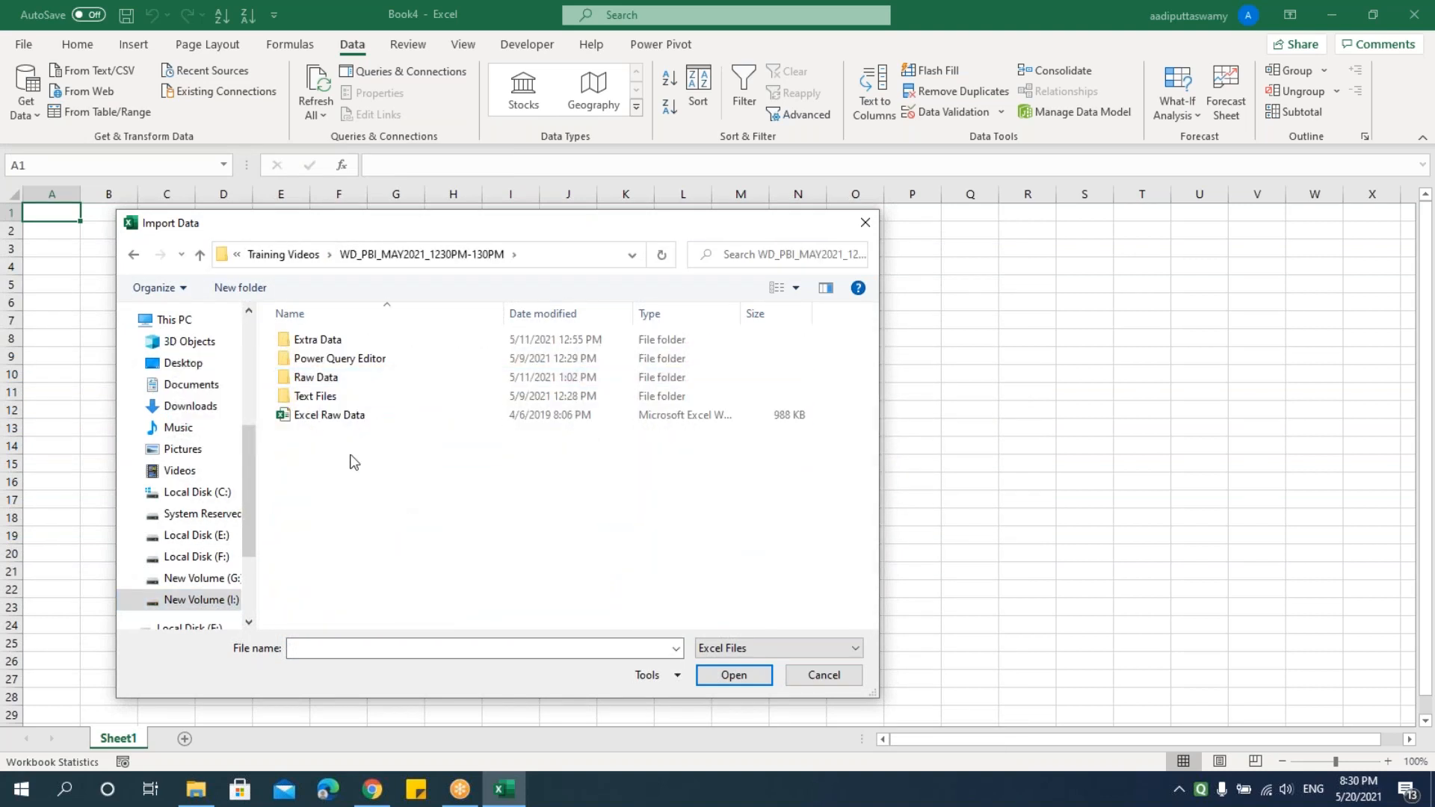
pyautogui.doubleClick(342, 361)
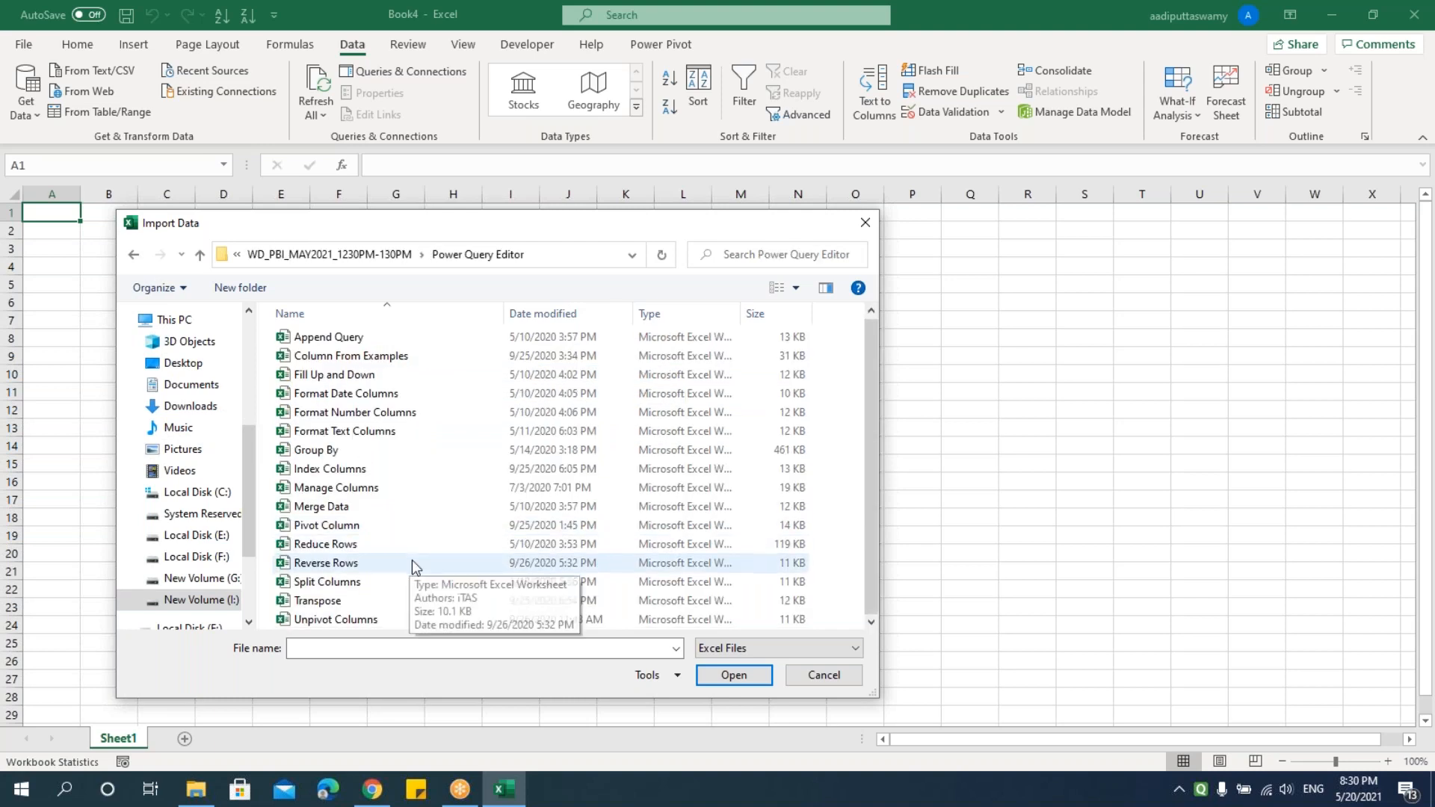
pyautogui.click(327, 527)
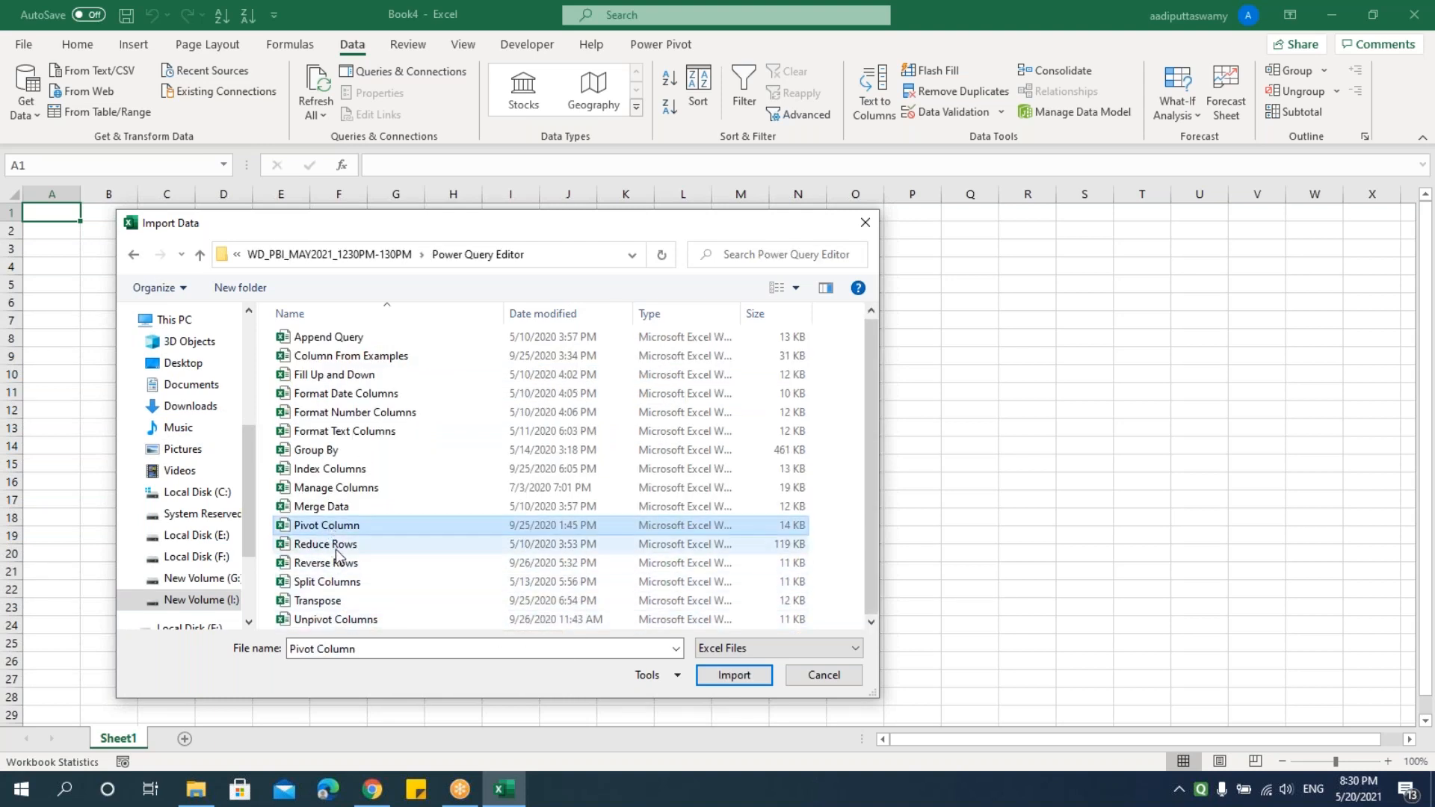
pyautogui.click(734, 675)
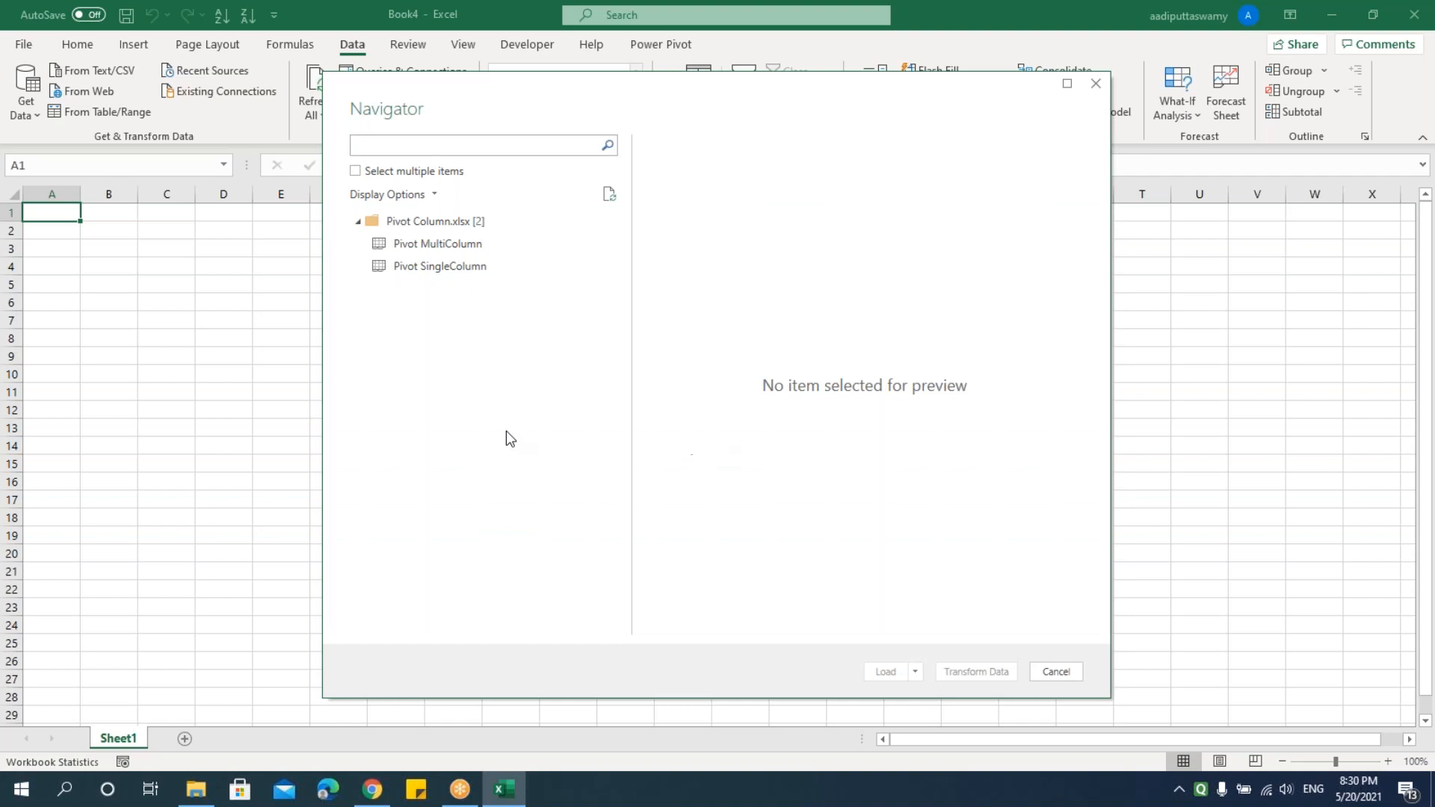
# Step: Select both the Pivot MultiColumn and Pivot SingleColumn sheets and open them for transformation in Power Query
pyautogui.click(380, 173)
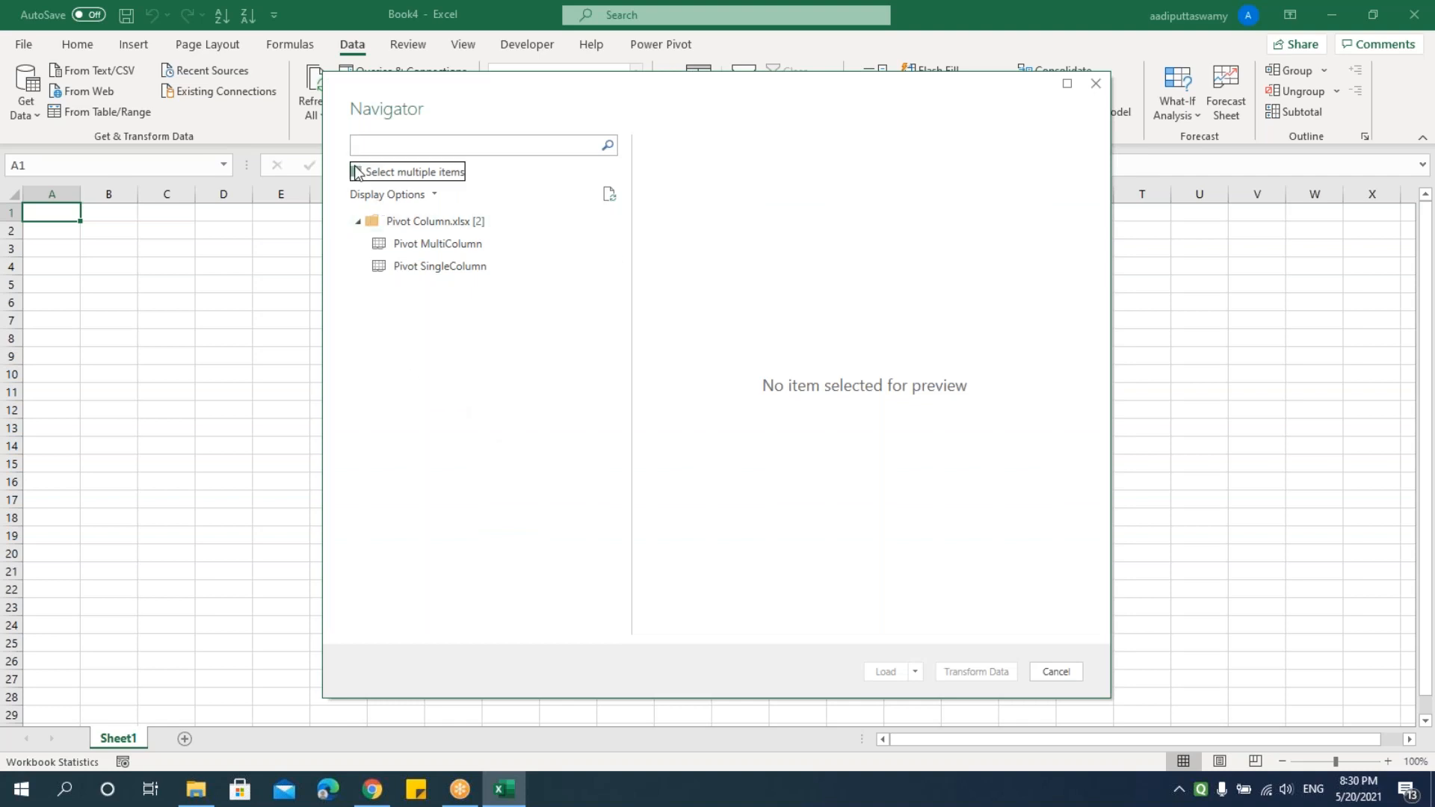
pyautogui.click(378, 244)
pyautogui.click(378, 266)
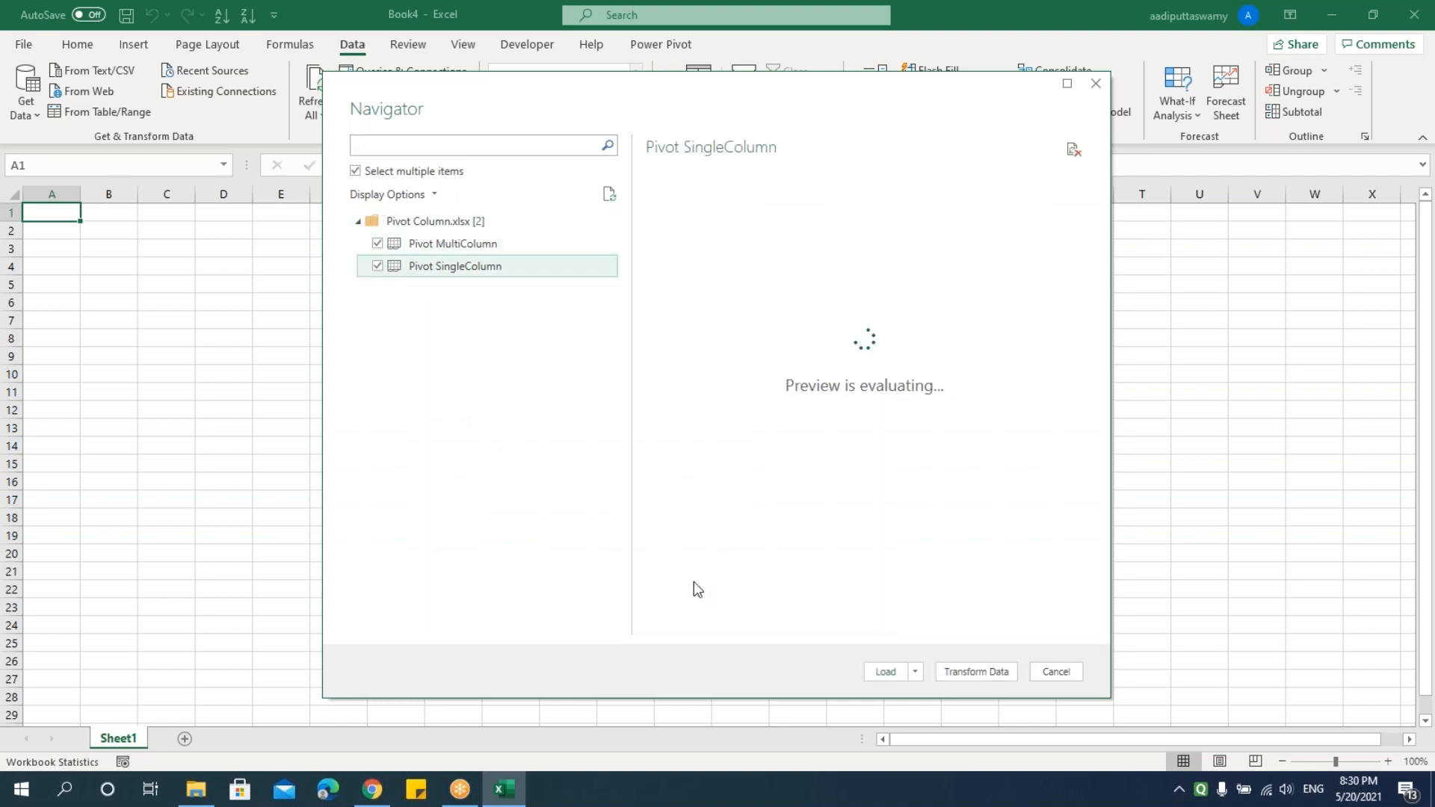
pyautogui.click(972, 675)
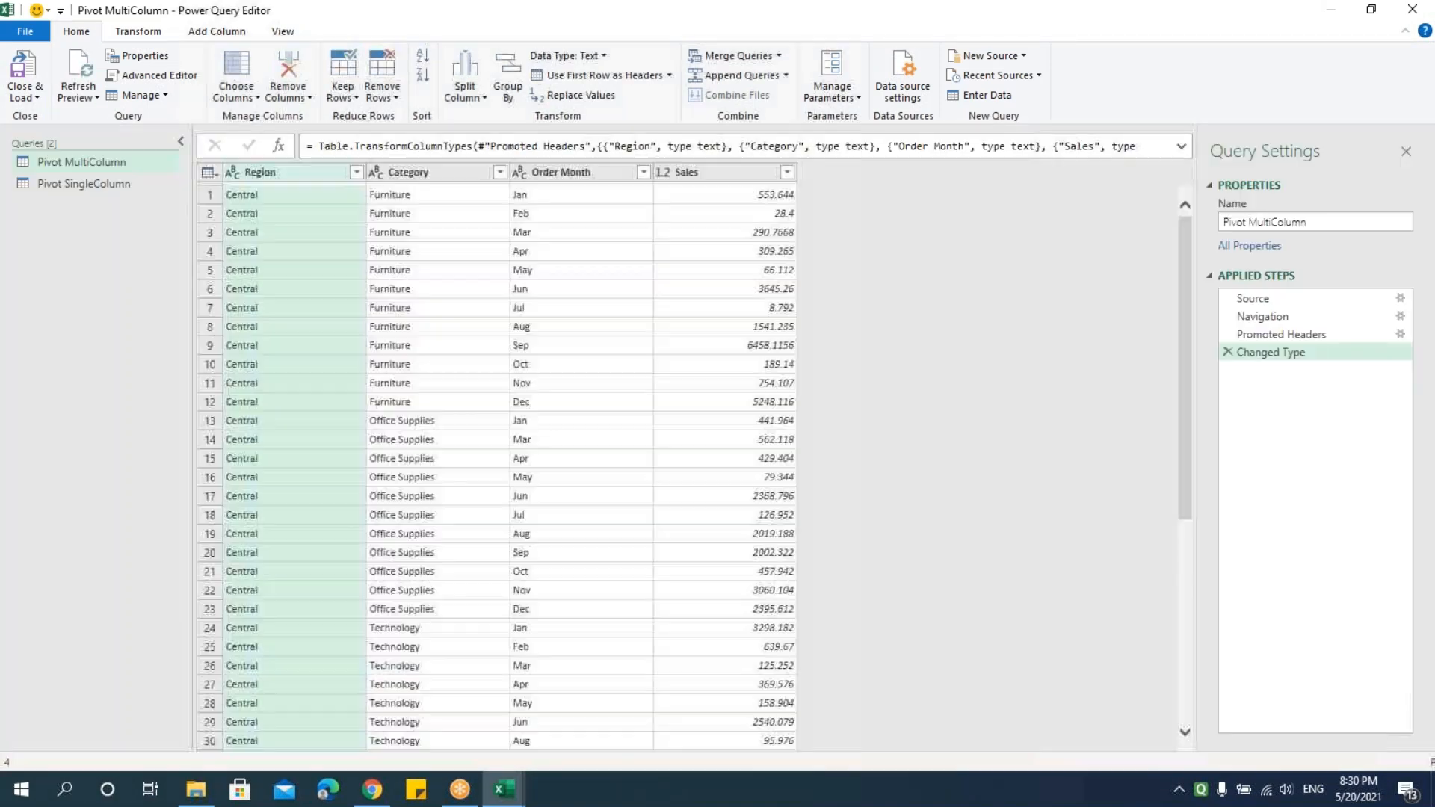
# Step: Open the Pivot SingleColumn query and examine the values in its Category column
pyautogui.click(90, 184)
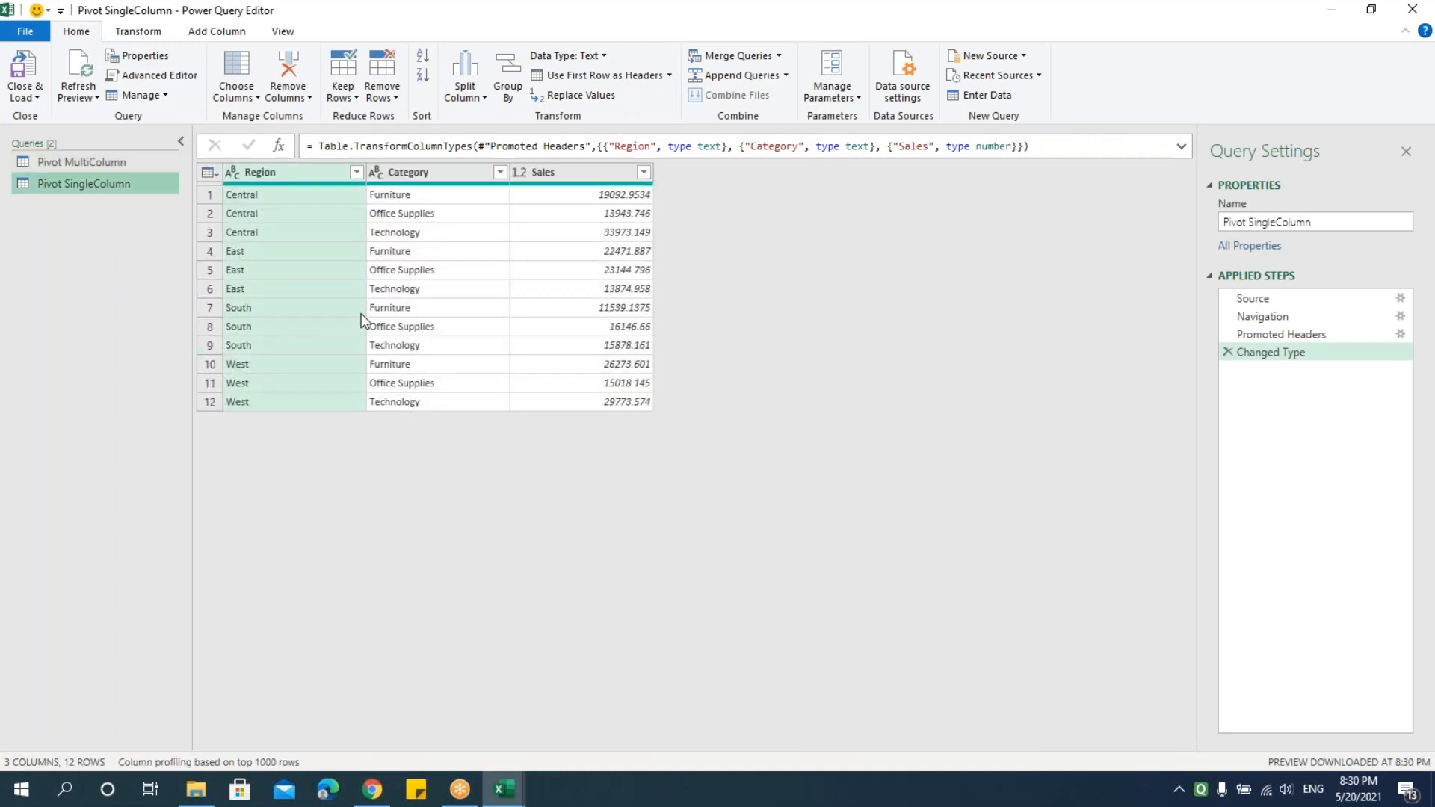
pyautogui.click(423, 174)
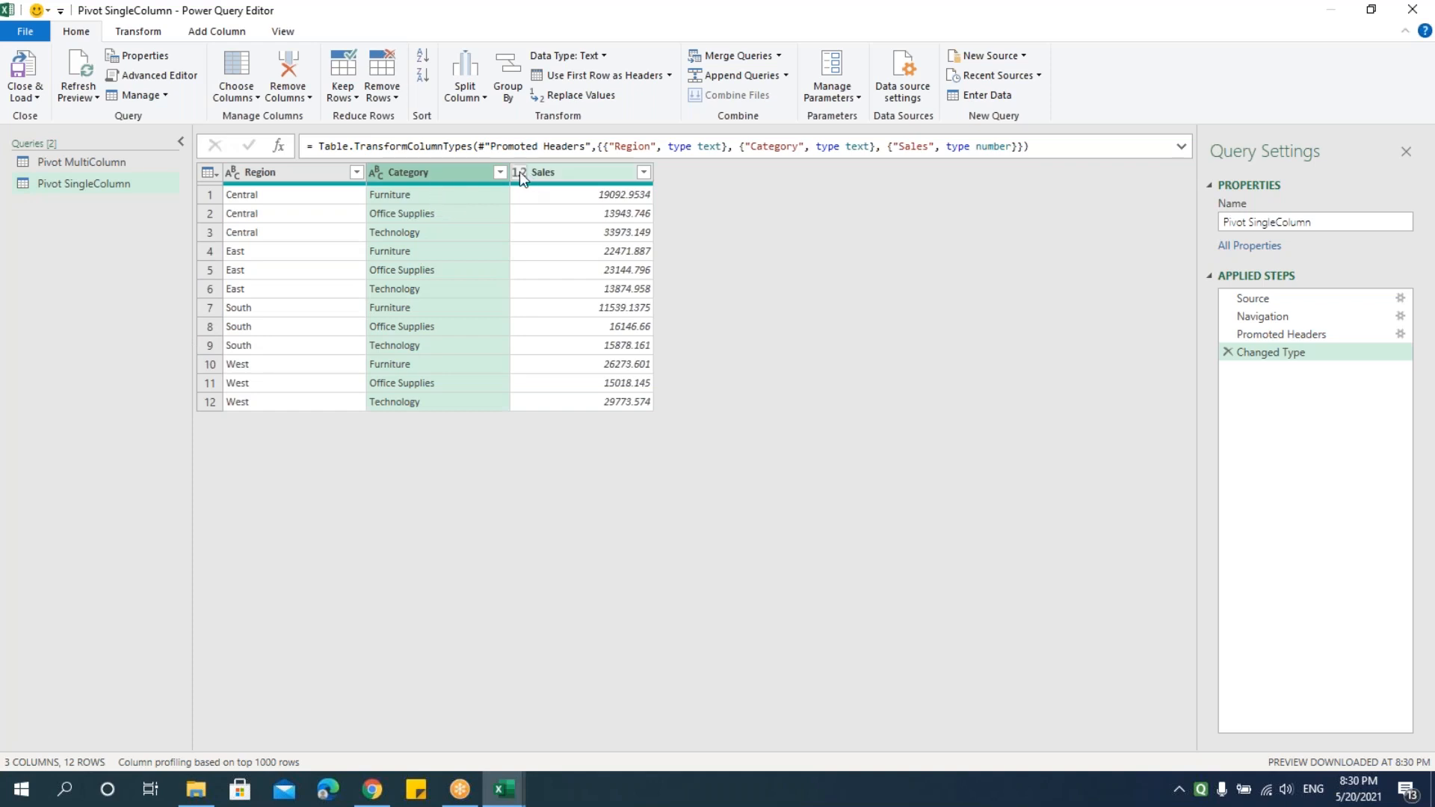
pyautogui.click(413, 213)
pyautogui.click(413, 230)
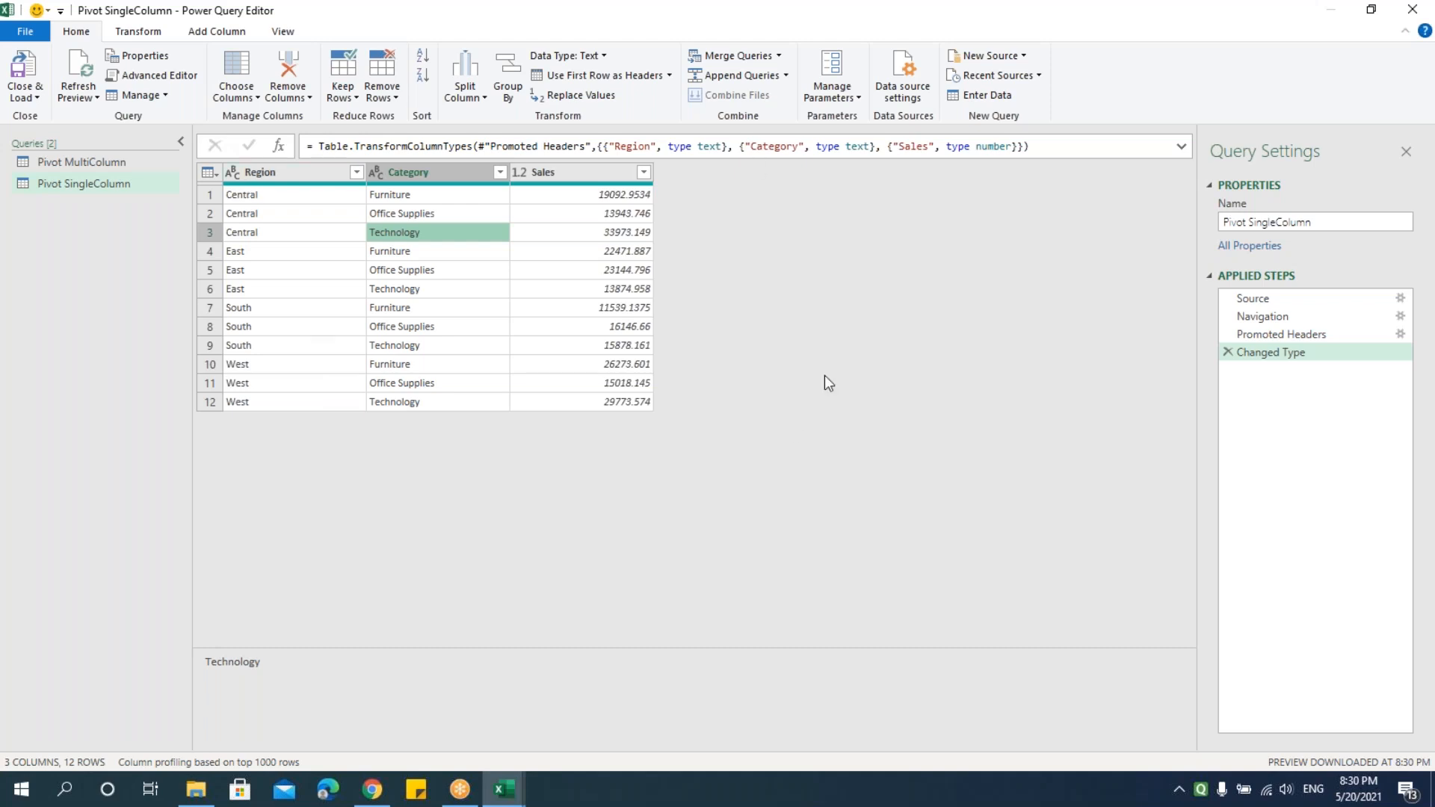
pyautogui.click(411, 213)
pyautogui.click(413, 232)
pyautogui.click(418, 173)
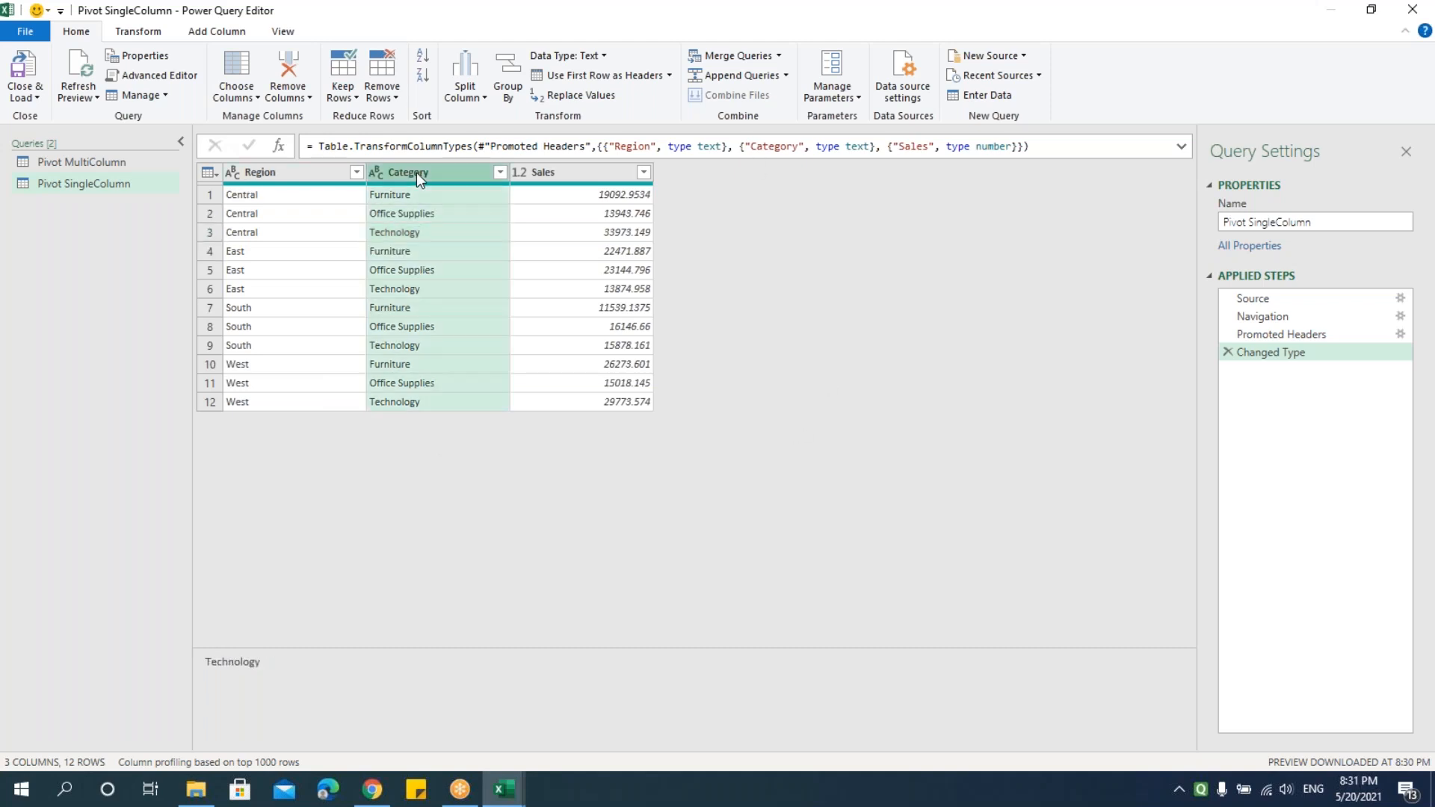
# Step: Pivot the Category column of the Pivot SingleColumn query, using Sales as the values column
pyautogui.click(417, 218)
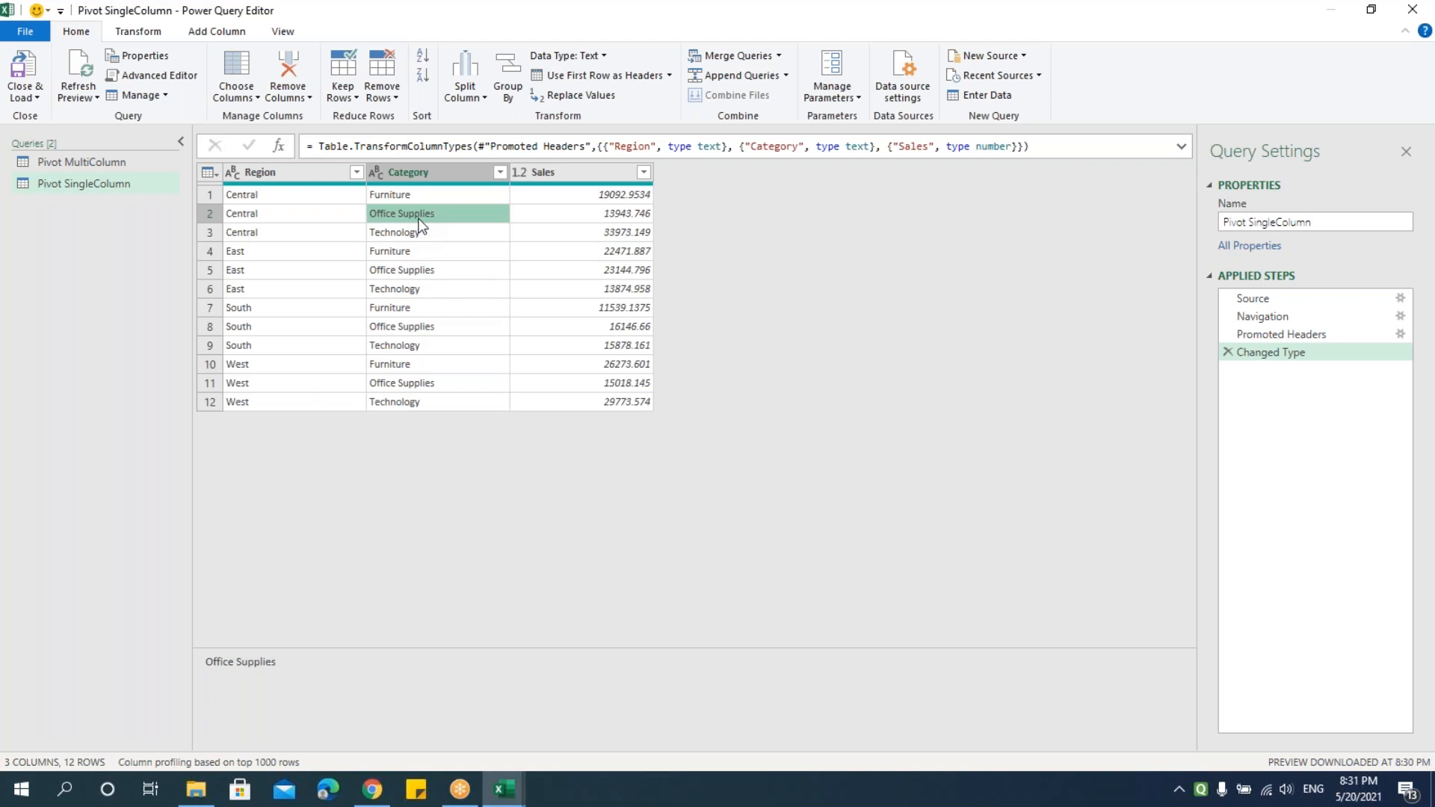
pyautogui.click(151, 34)
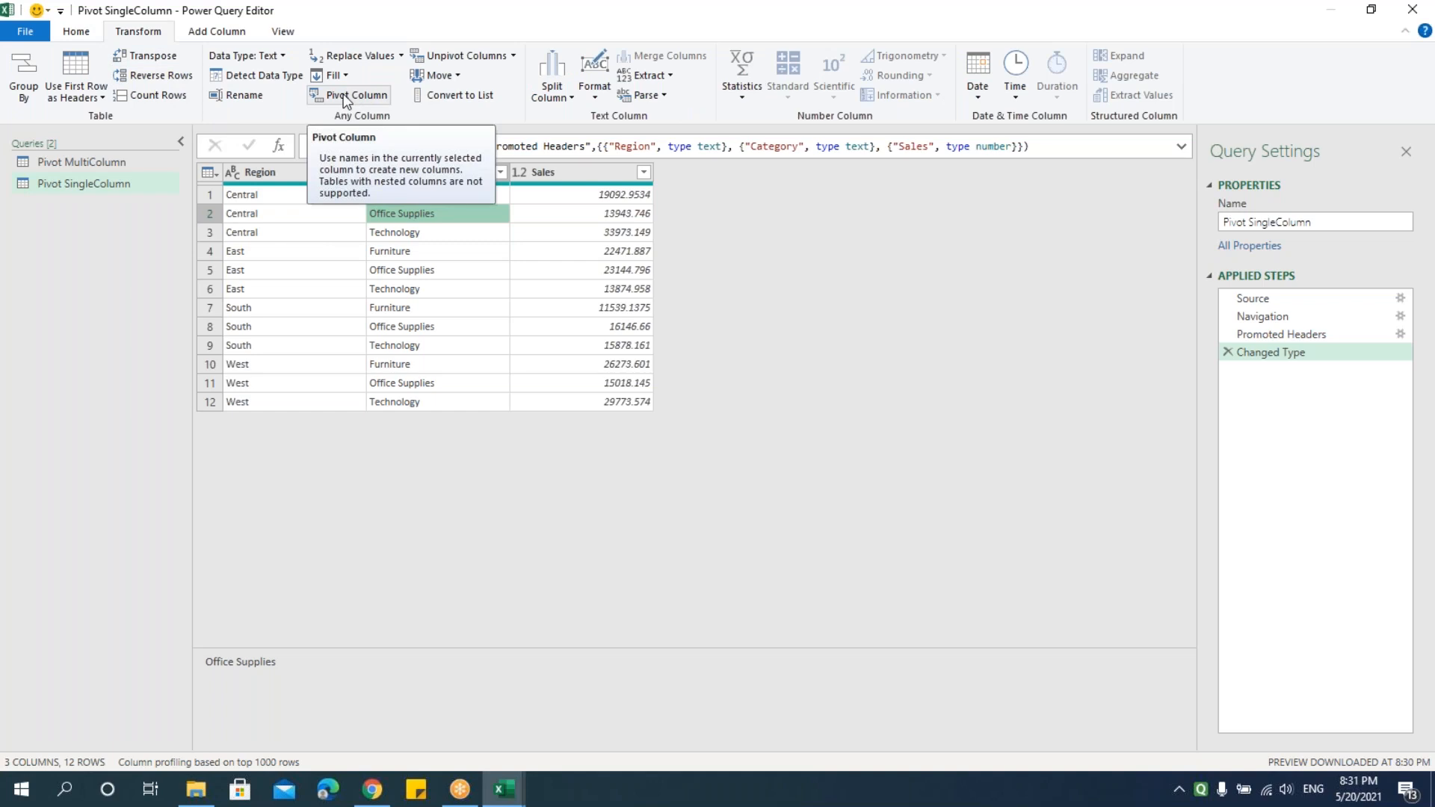
pyautogui.click(346, 98)
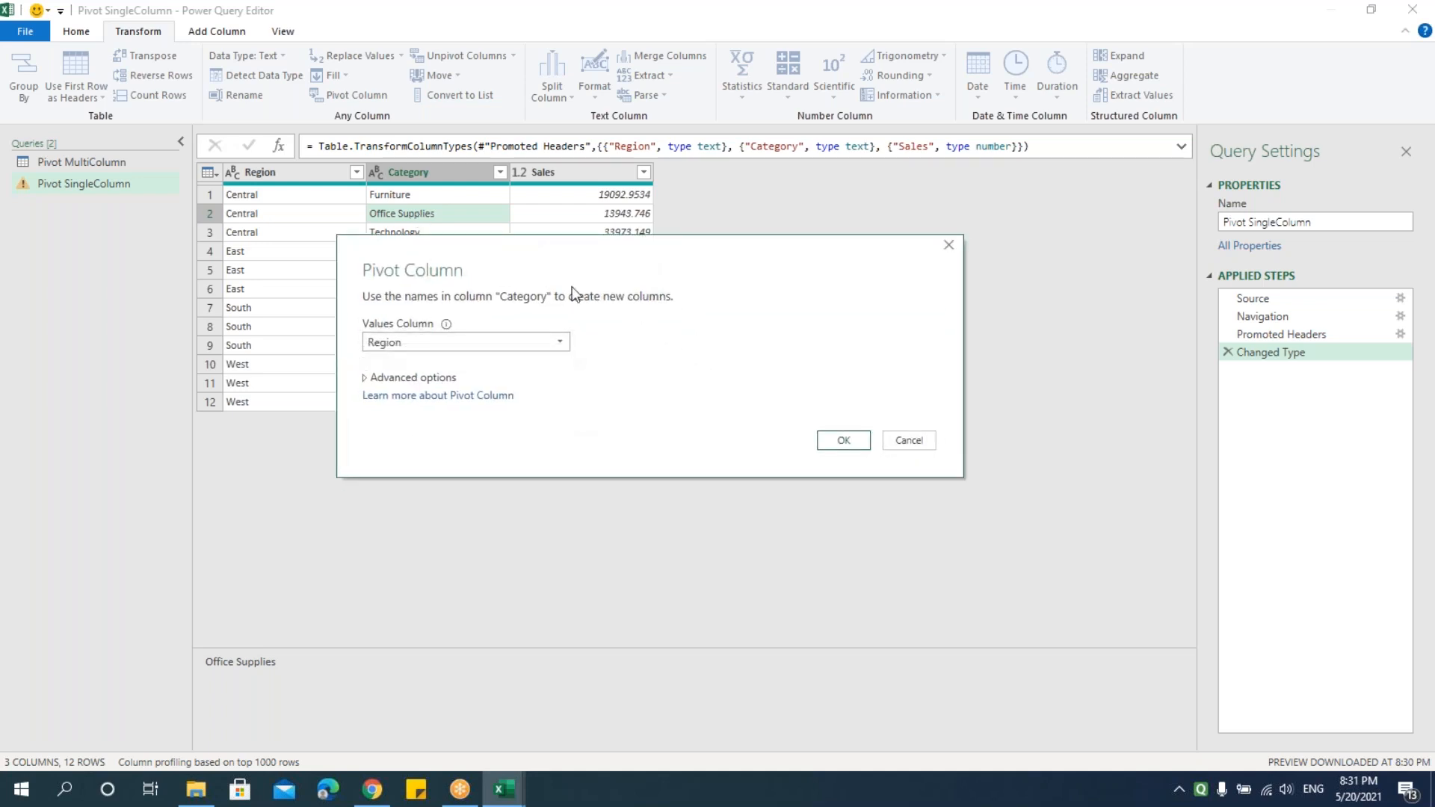
pyautogui.click(407, 345)
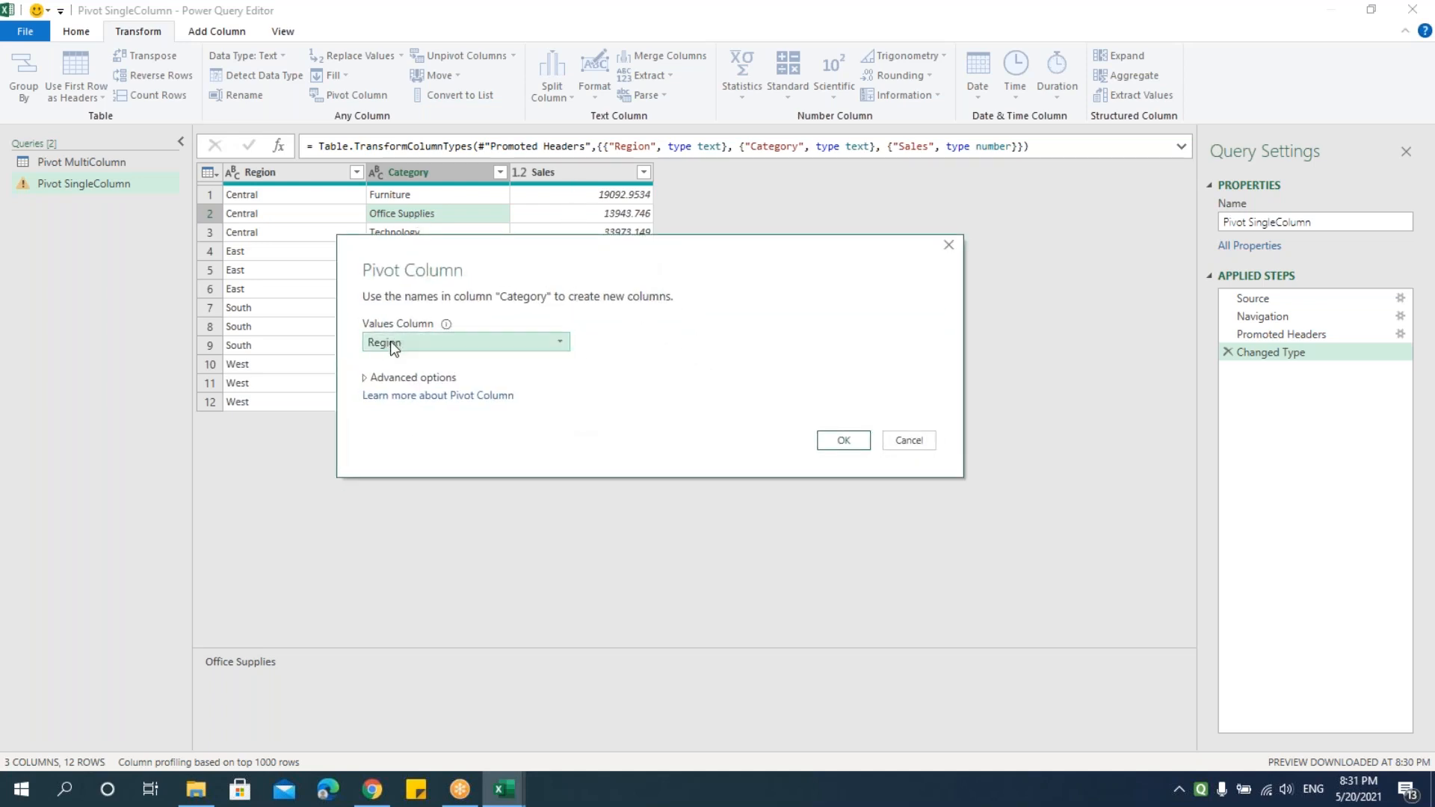
pyautogui.click(393, 381)
pyautogui.click(843, 442)
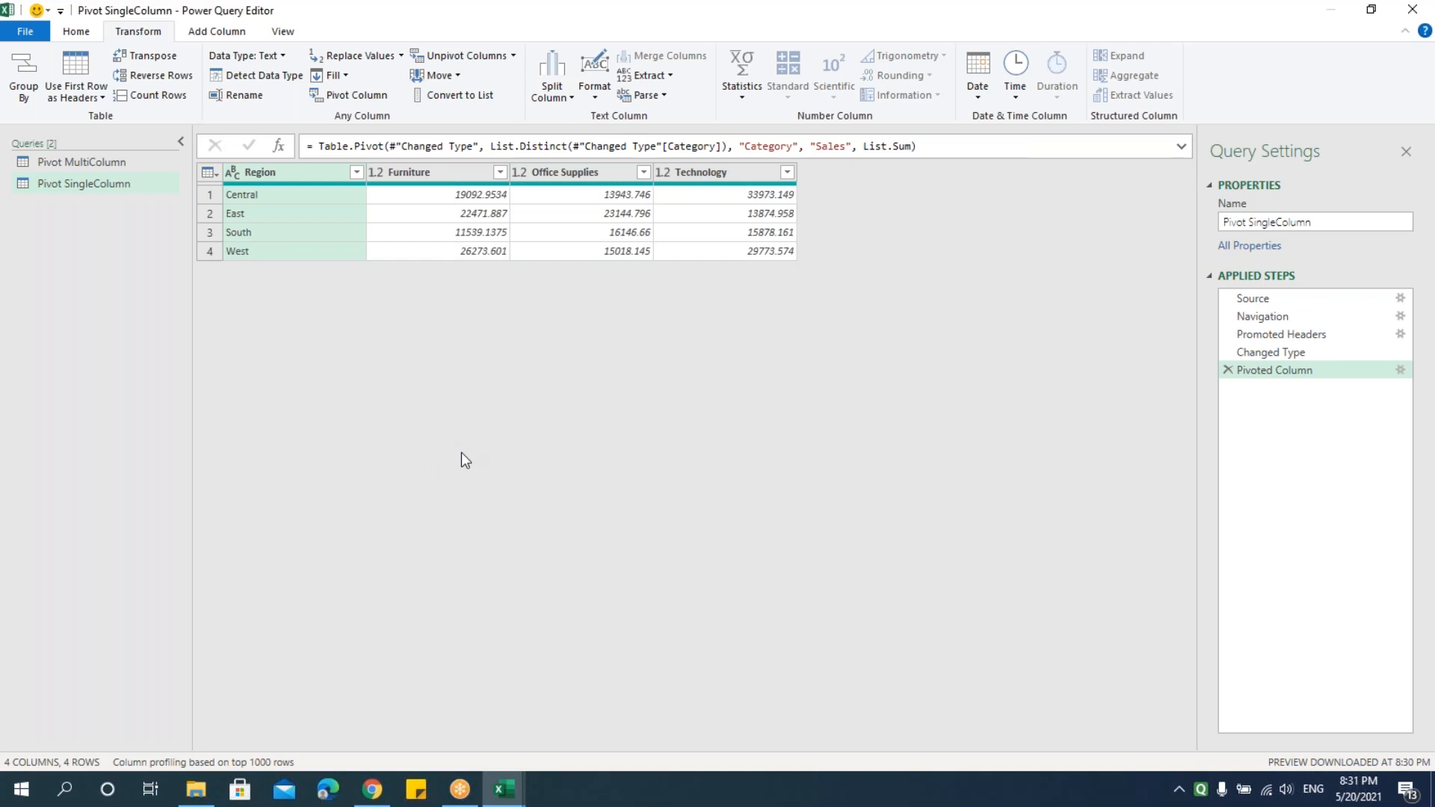
# Step: Pivot the Order Month column of the Pivot MultiColumn query, using Sales as the values column
pyautogui.click(107, 162)
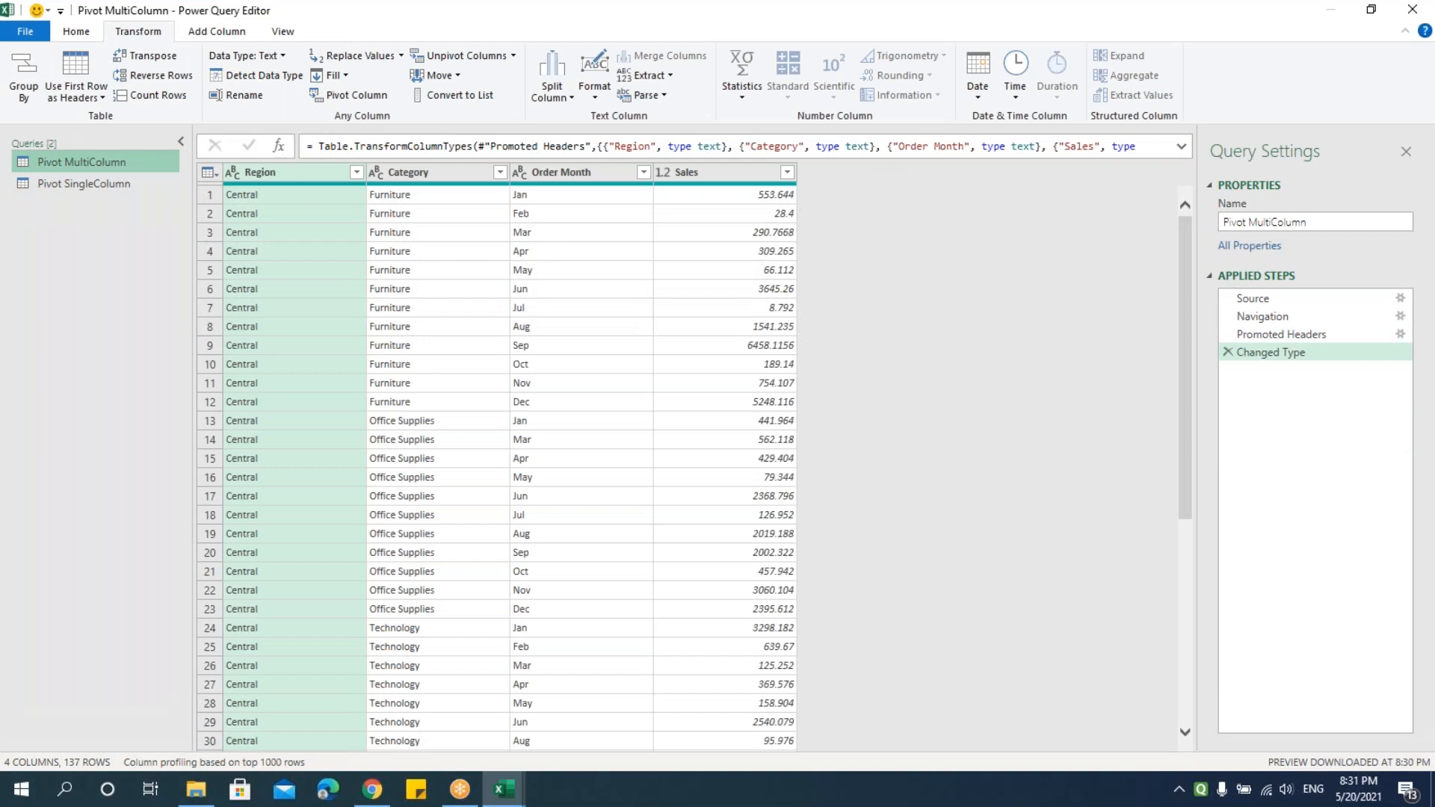
pyautogui.click(548, 254)
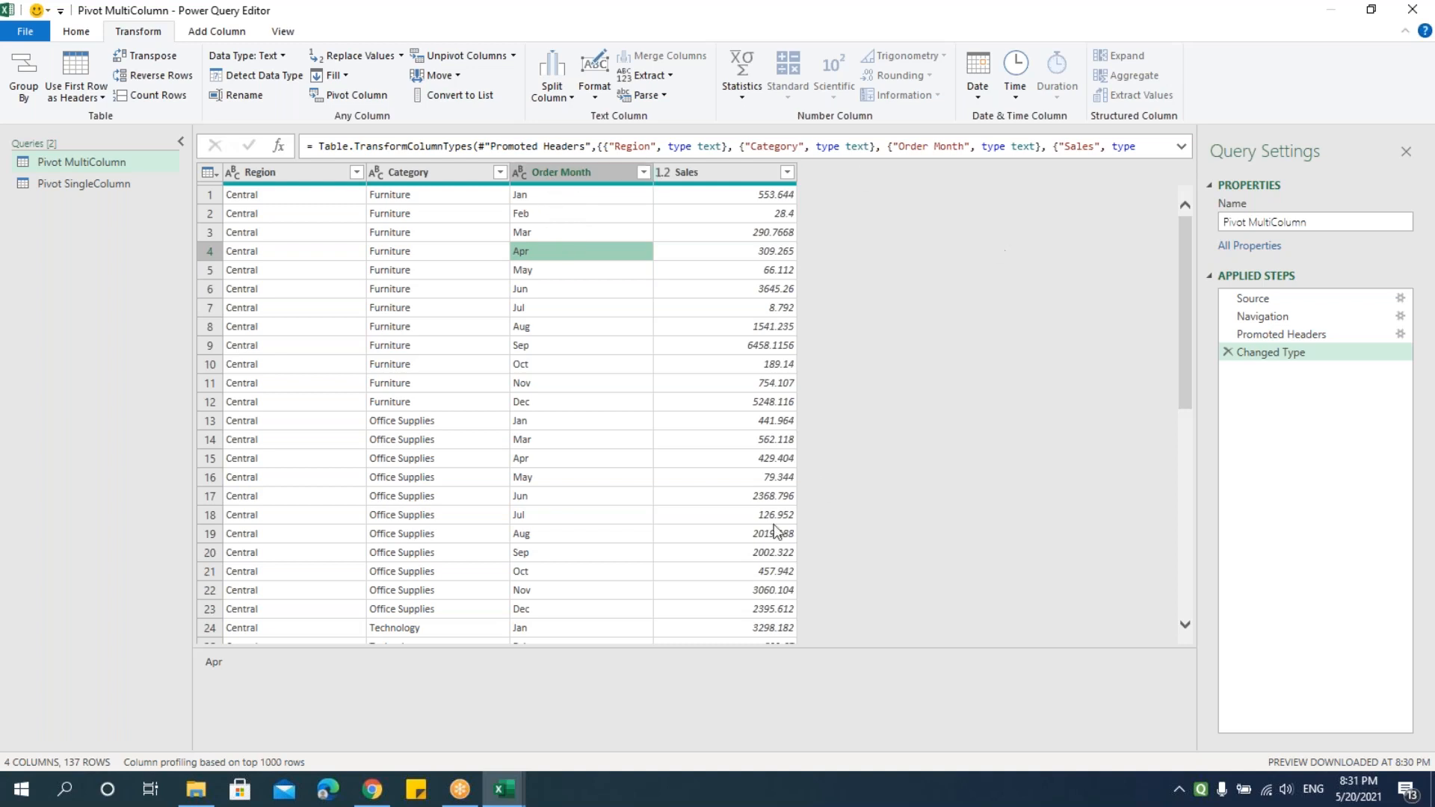
pyautogui.click(569, 402)
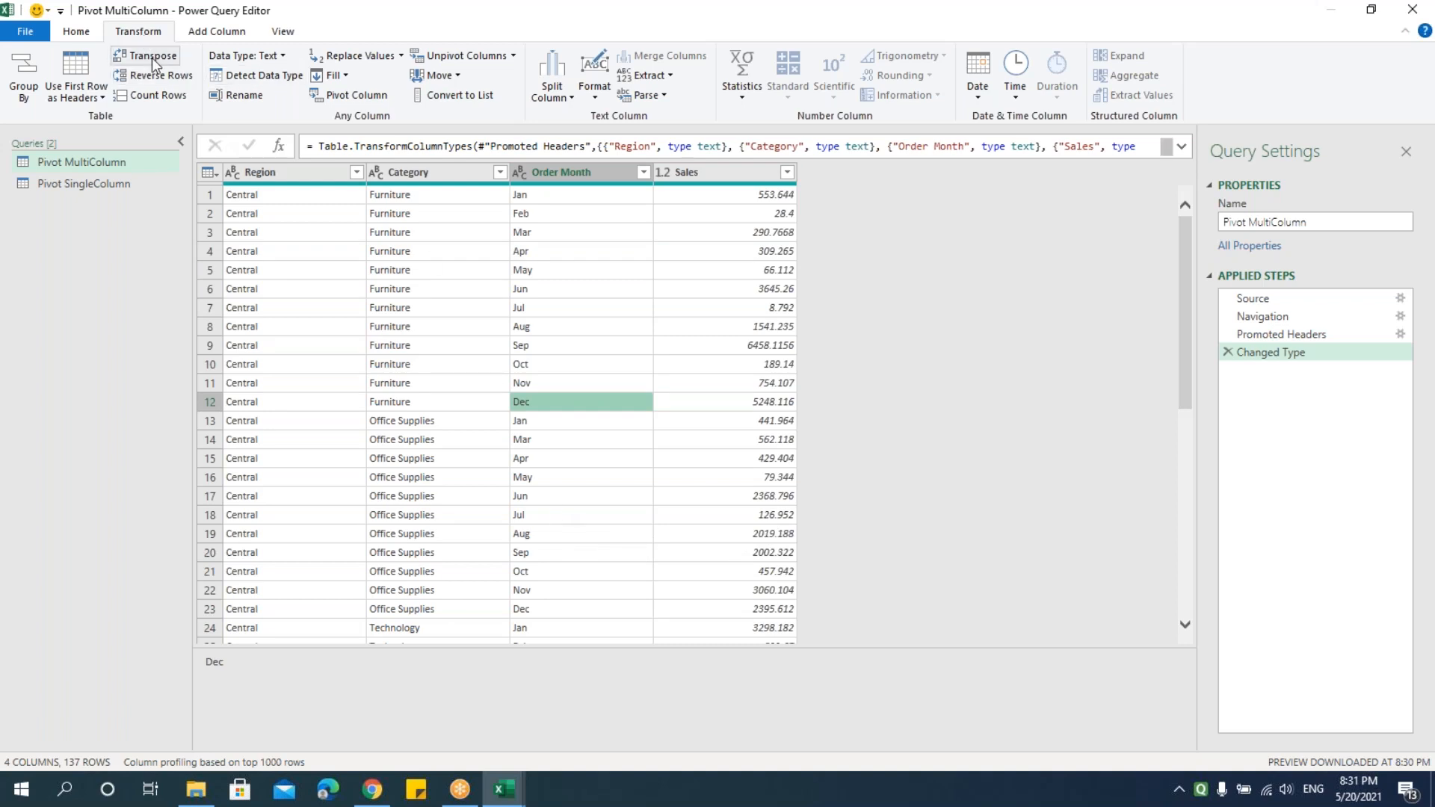
pyautogui.click(365, 97)
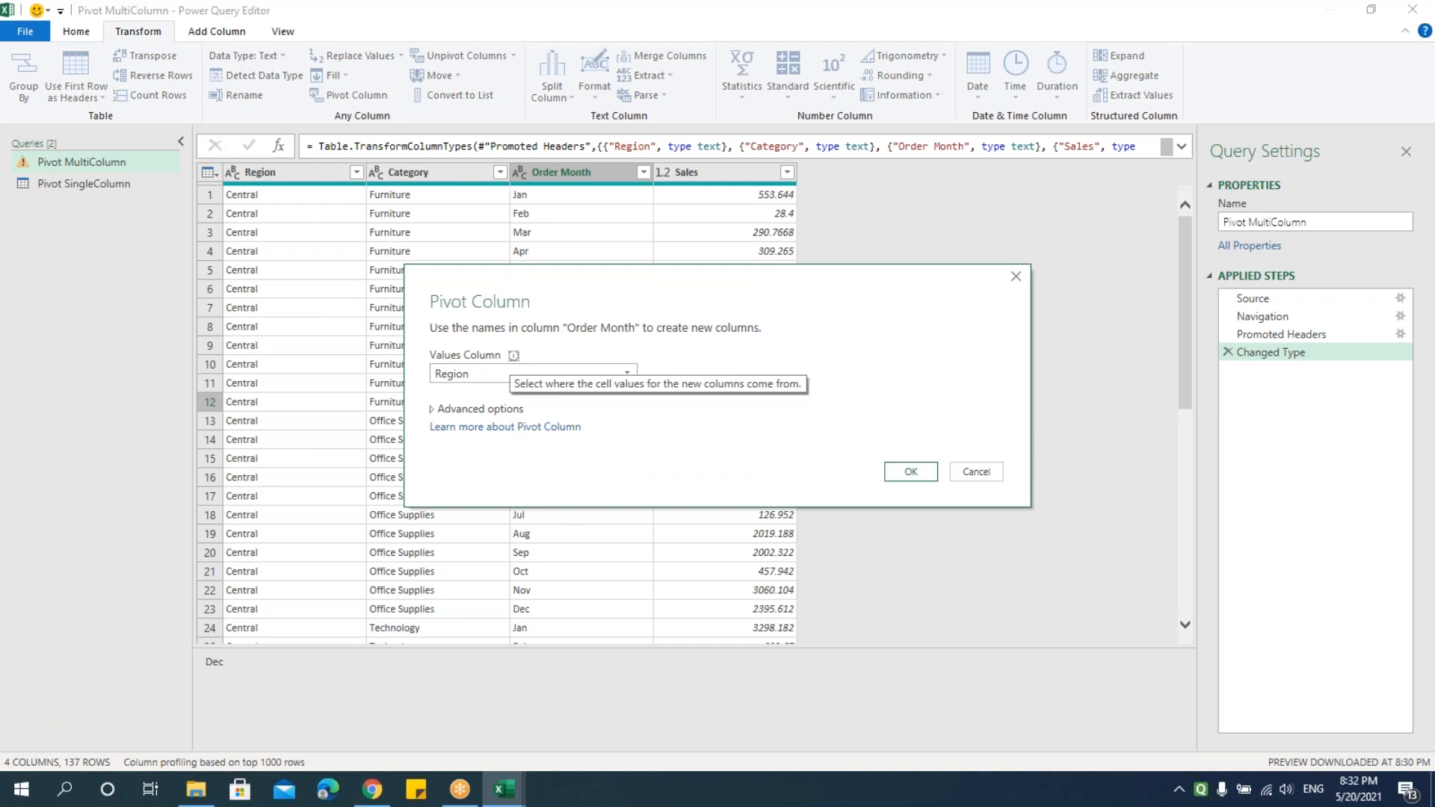
pyautogui.click(474, 372)
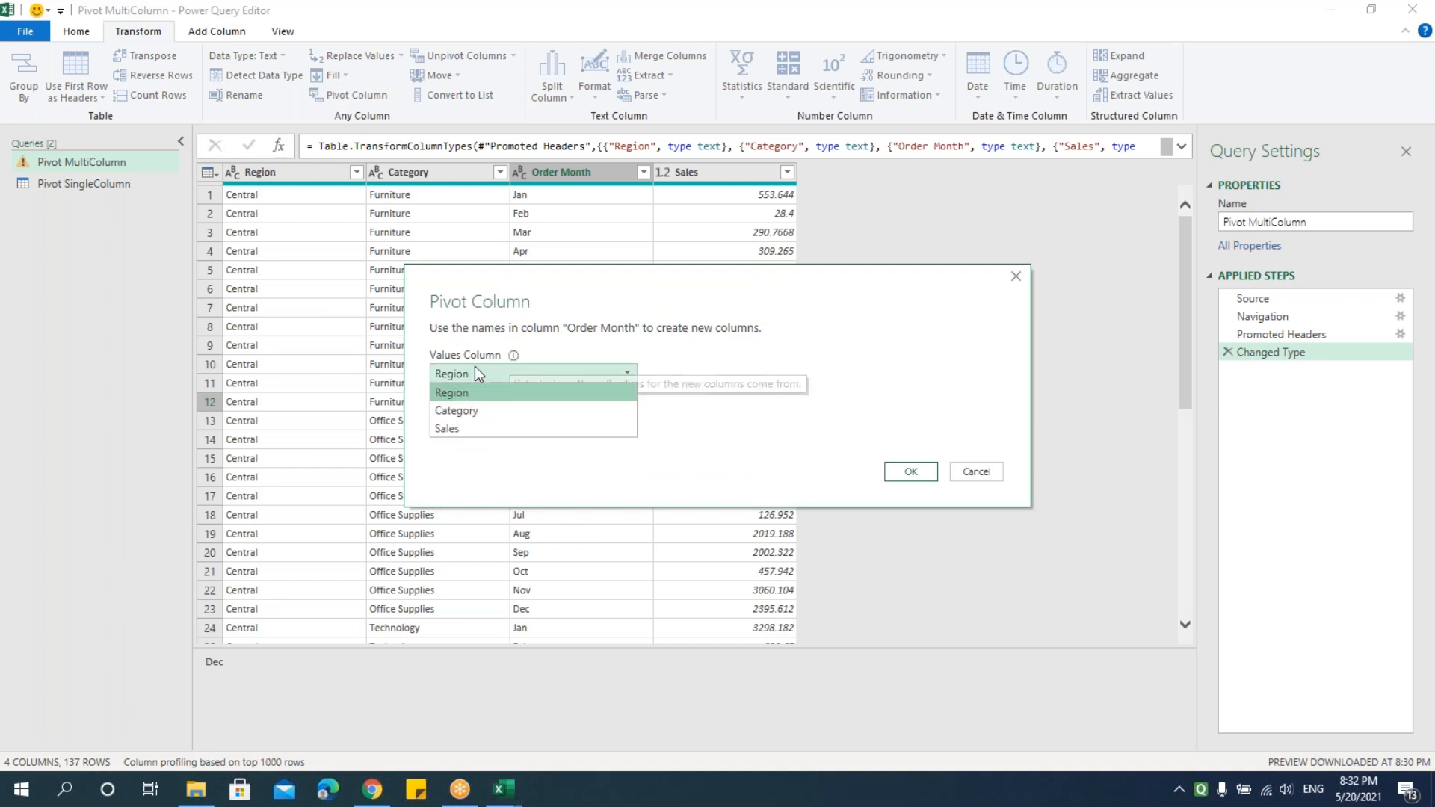
pyautogui.click(456, 429)
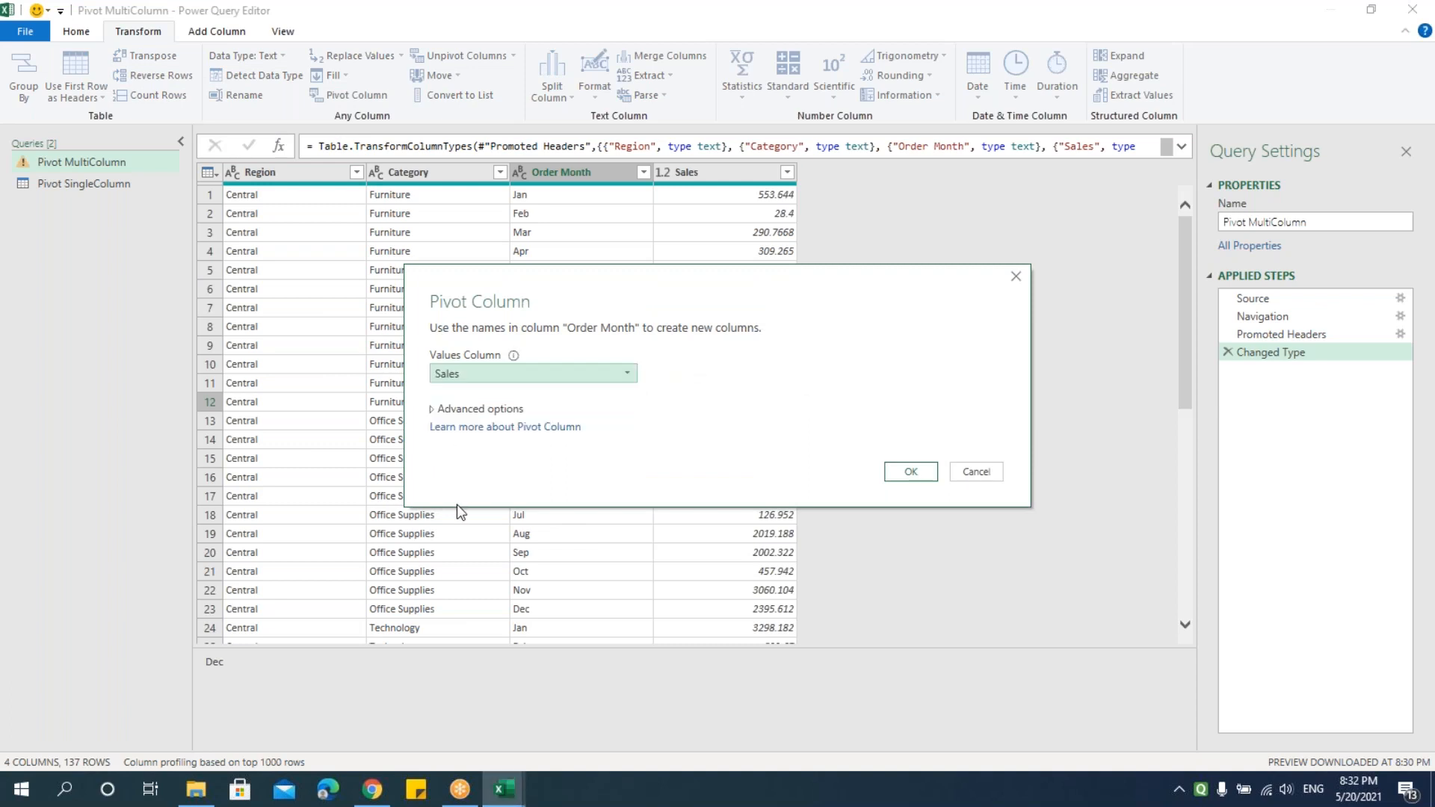
pyautogui.click(910, 471)
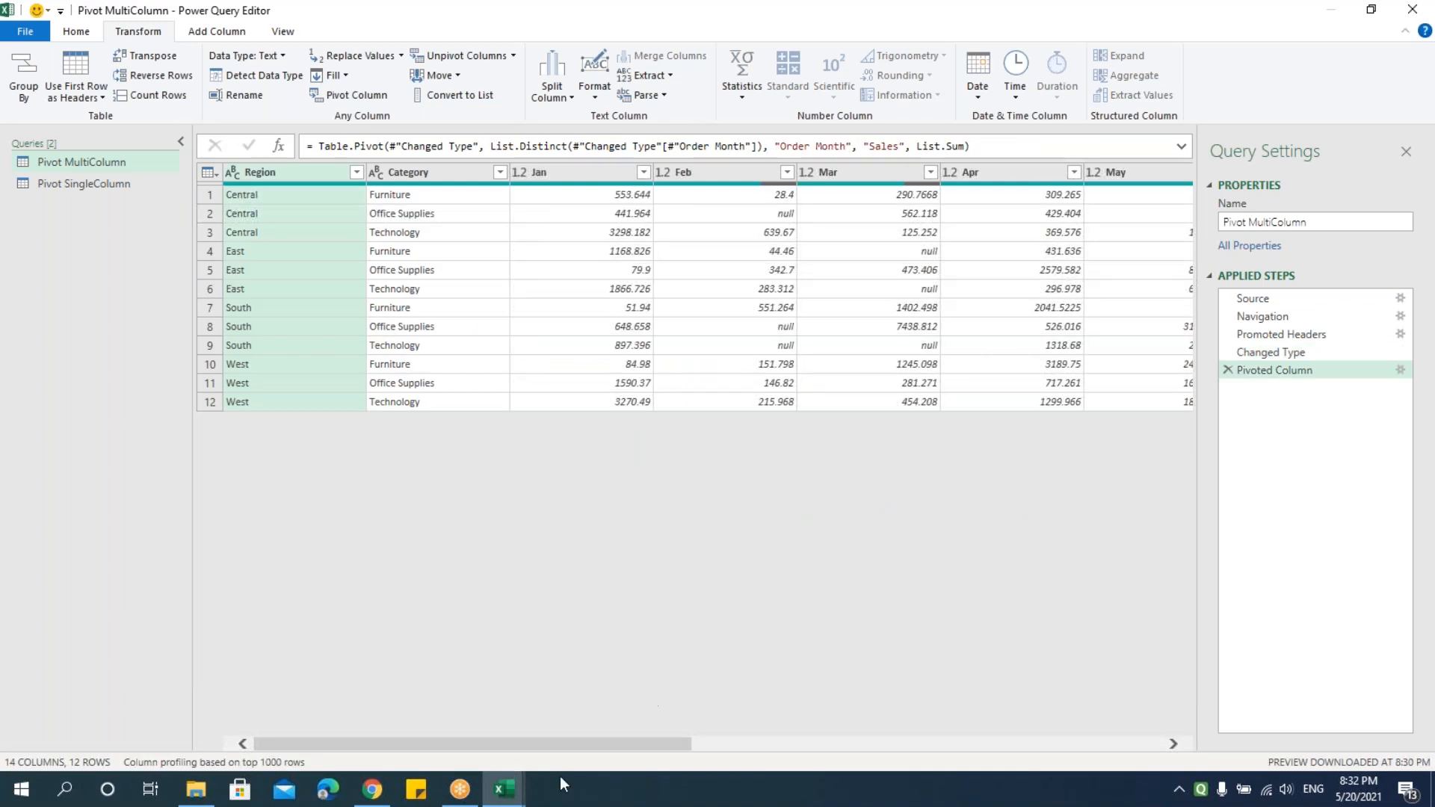
# Step: Close the query editor, load both pivoted queries into the workbook and review the month table on Sheet2
pyautogui.moveTo(557, 745); pyautogui.dragTo(593, 746)
pyautogui.moveTo(692, 747); pyautogui.dragTo(455, 467)
pyautogui.click(76, 34)
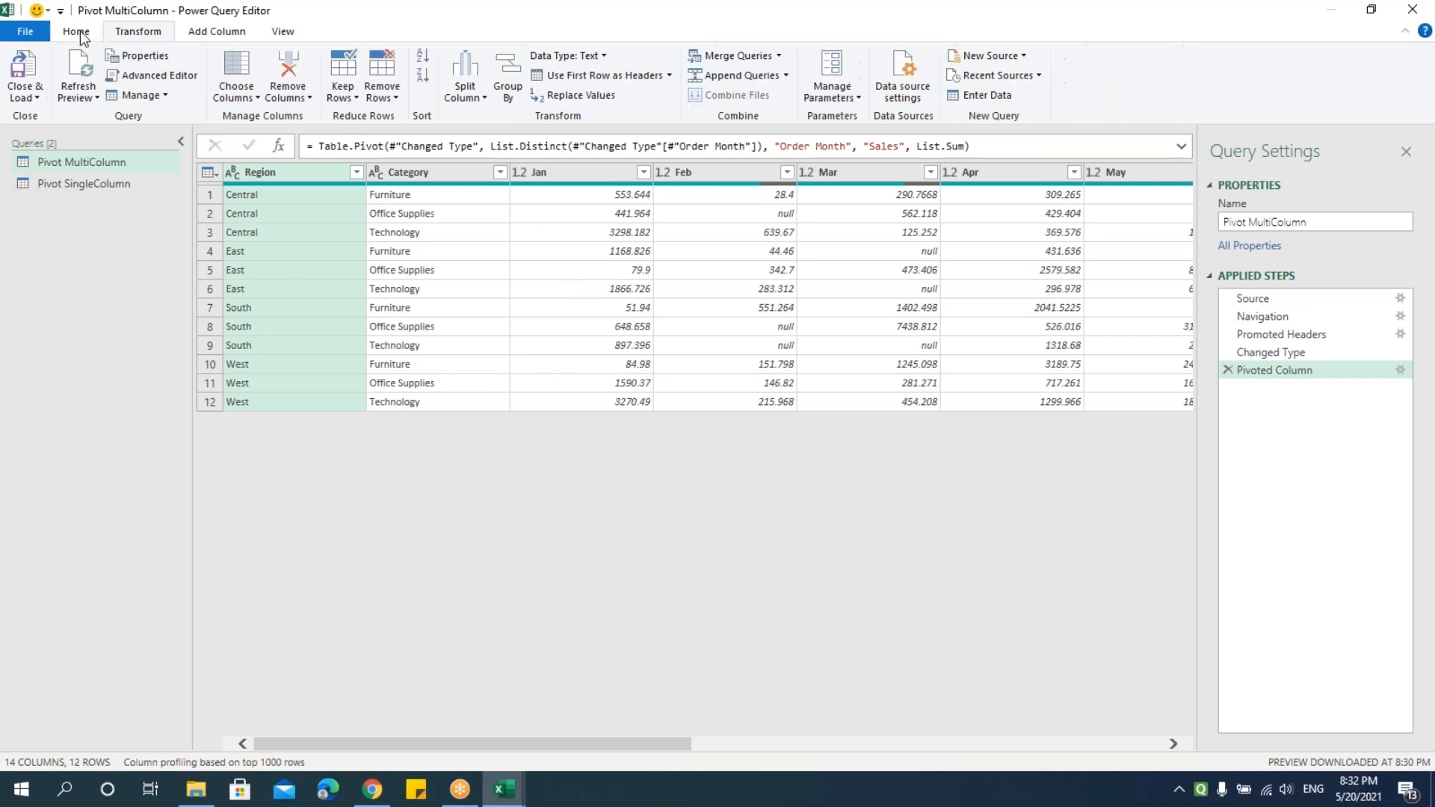
pyautogui.click(26, 96)
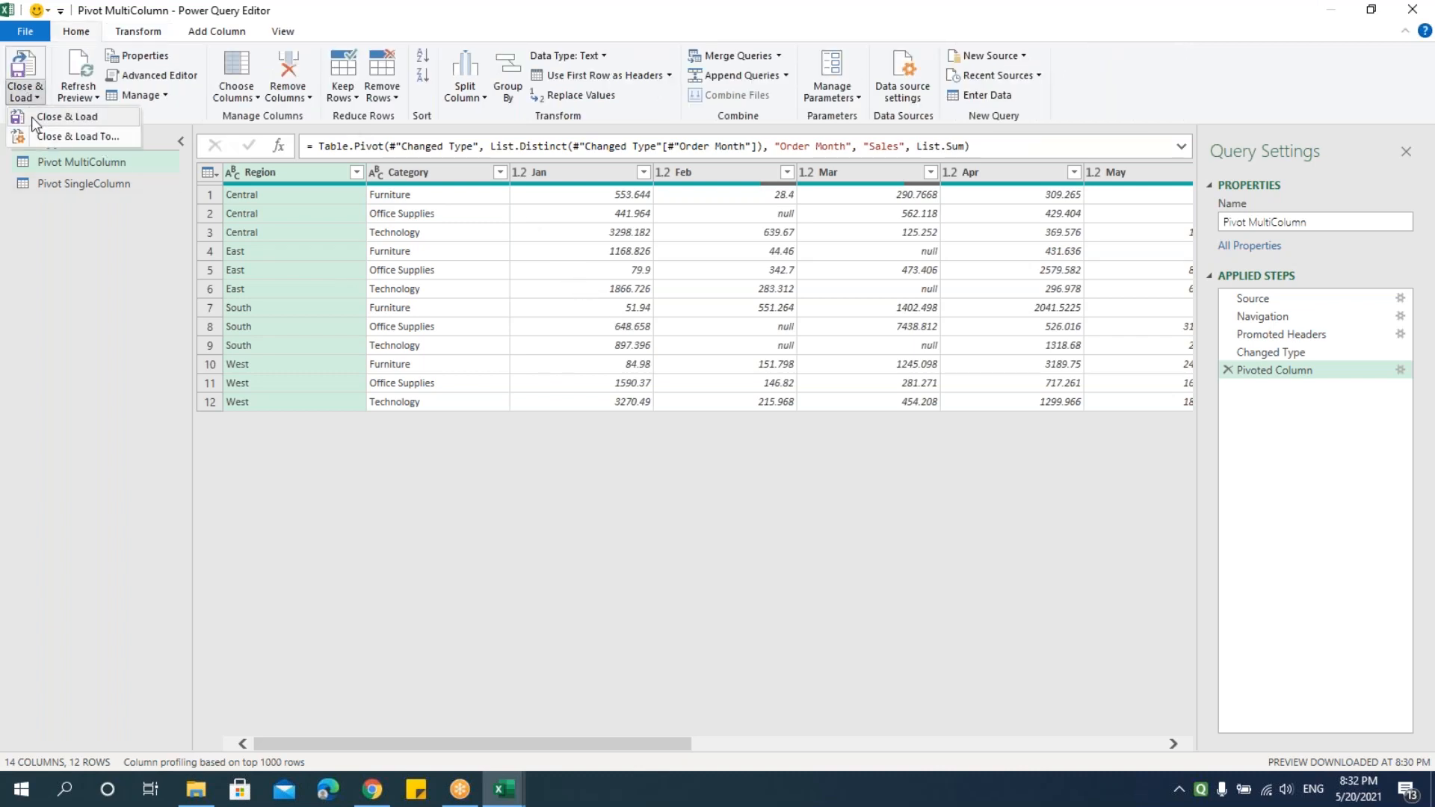
pyautogui.click(66, 117)
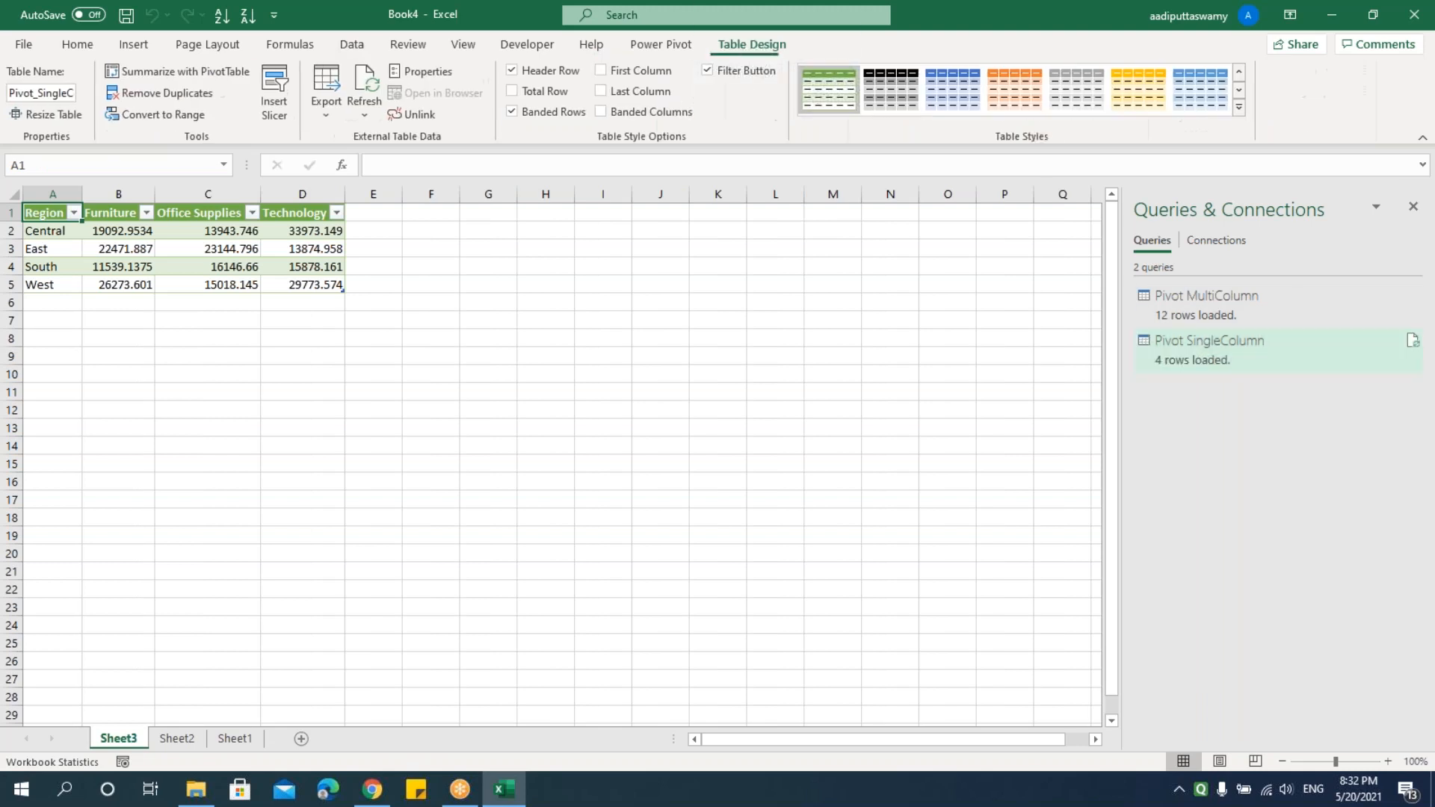
pyautogui.click(168, 740)
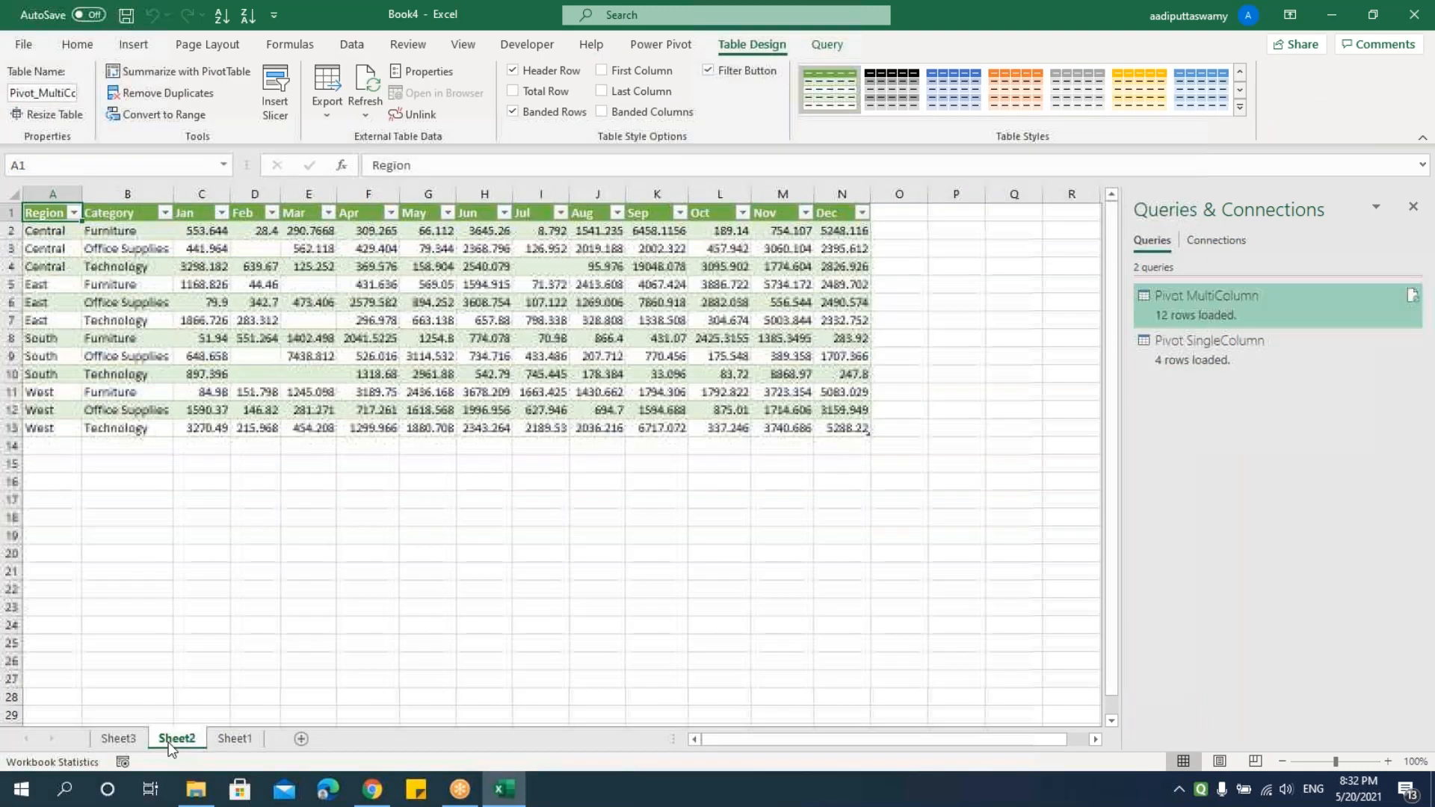
pyautogui.click(232, 739)
pyautogui.click(178, 738)
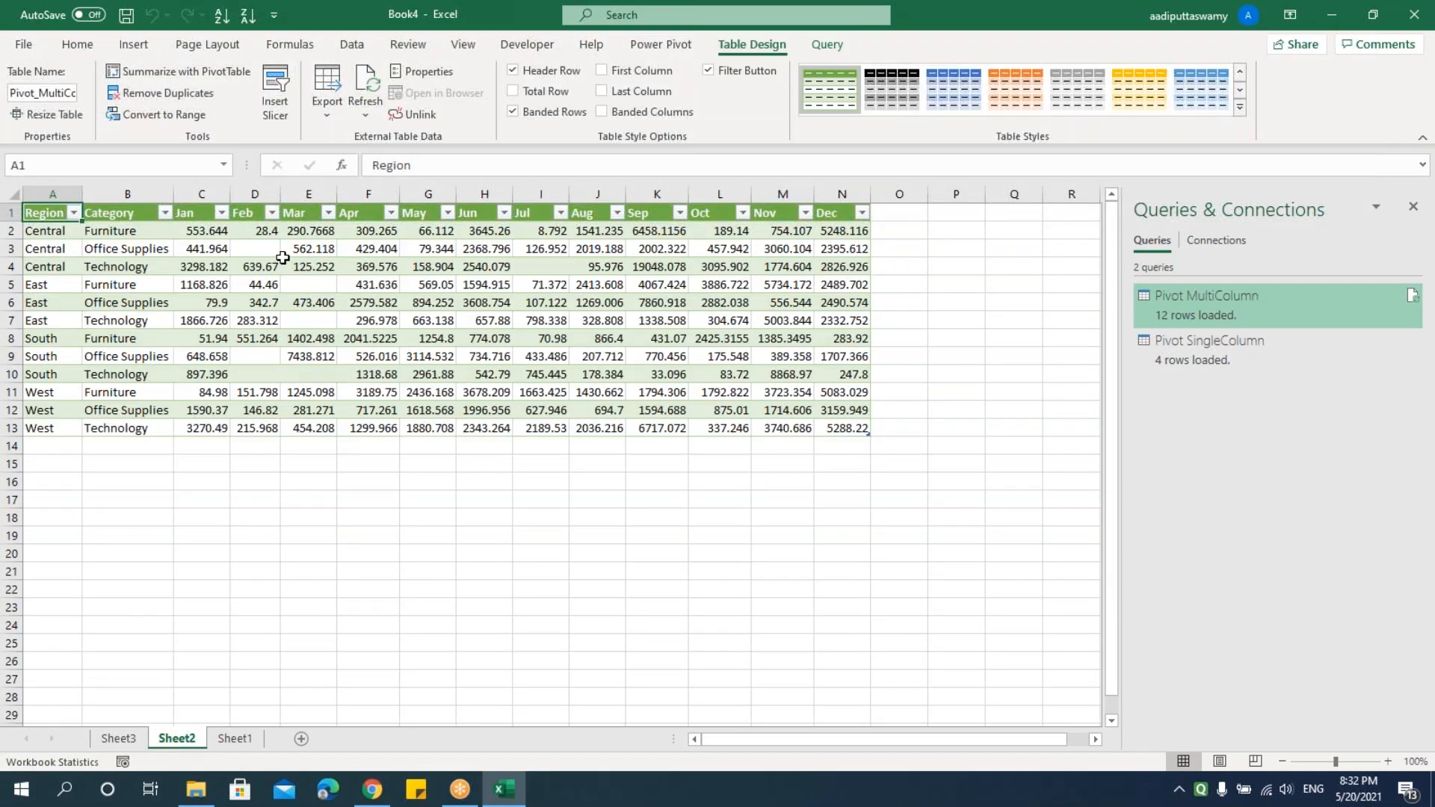
pyautogui.click(359, 427)
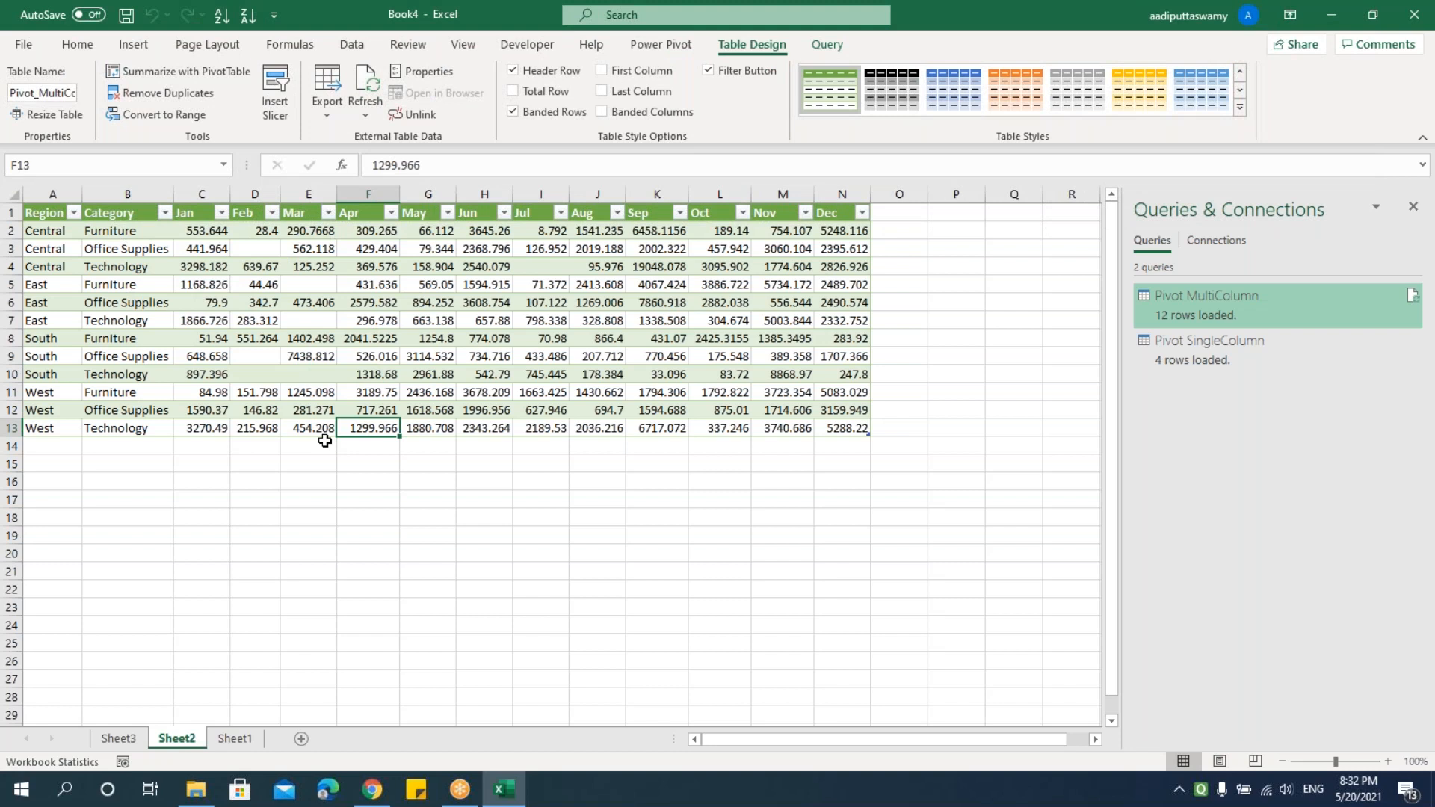
pyautogui.click(473, 423)
# Step: Close the Book4 workbook without saving it and create a new blank workbook
pyautogui.hotkey('alt', 'f')
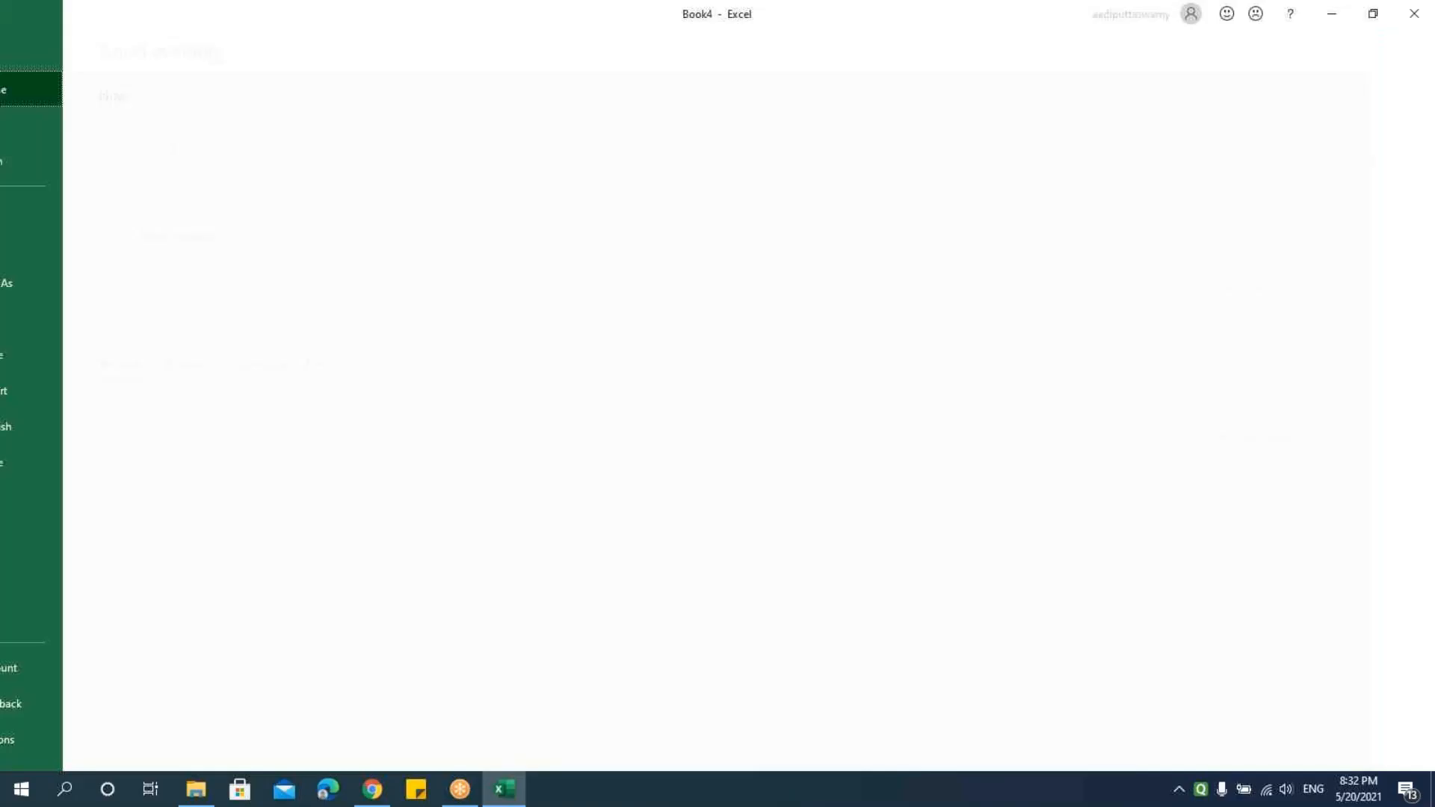
pyautogui.press('c')
pyautogui.click(729, 415)
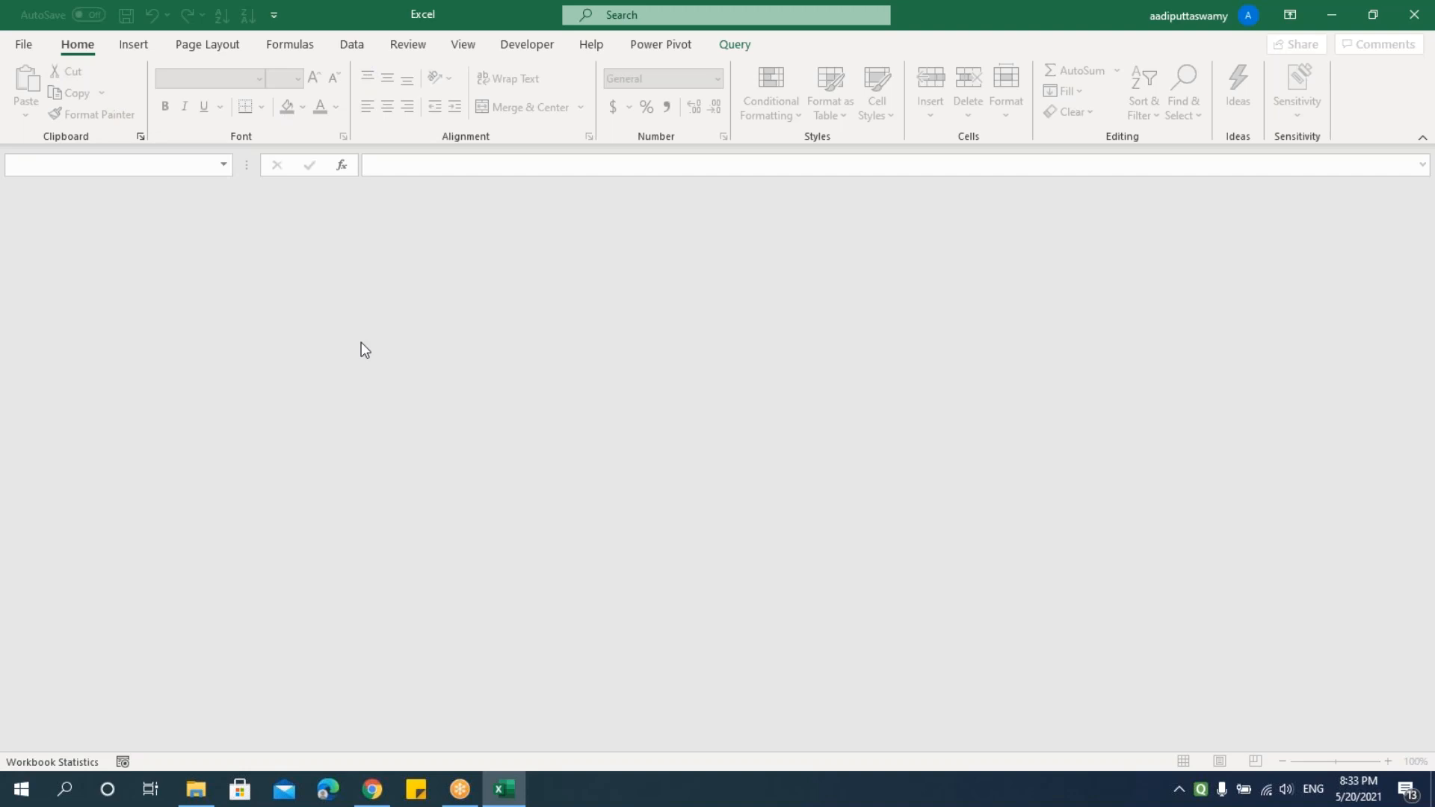
pyautogui.hotkey('ctrl', 'n')
# Step: Import data from the Unpivot Columns workbook in the Power Query Editor folder
pyautogui.click(351, 44)
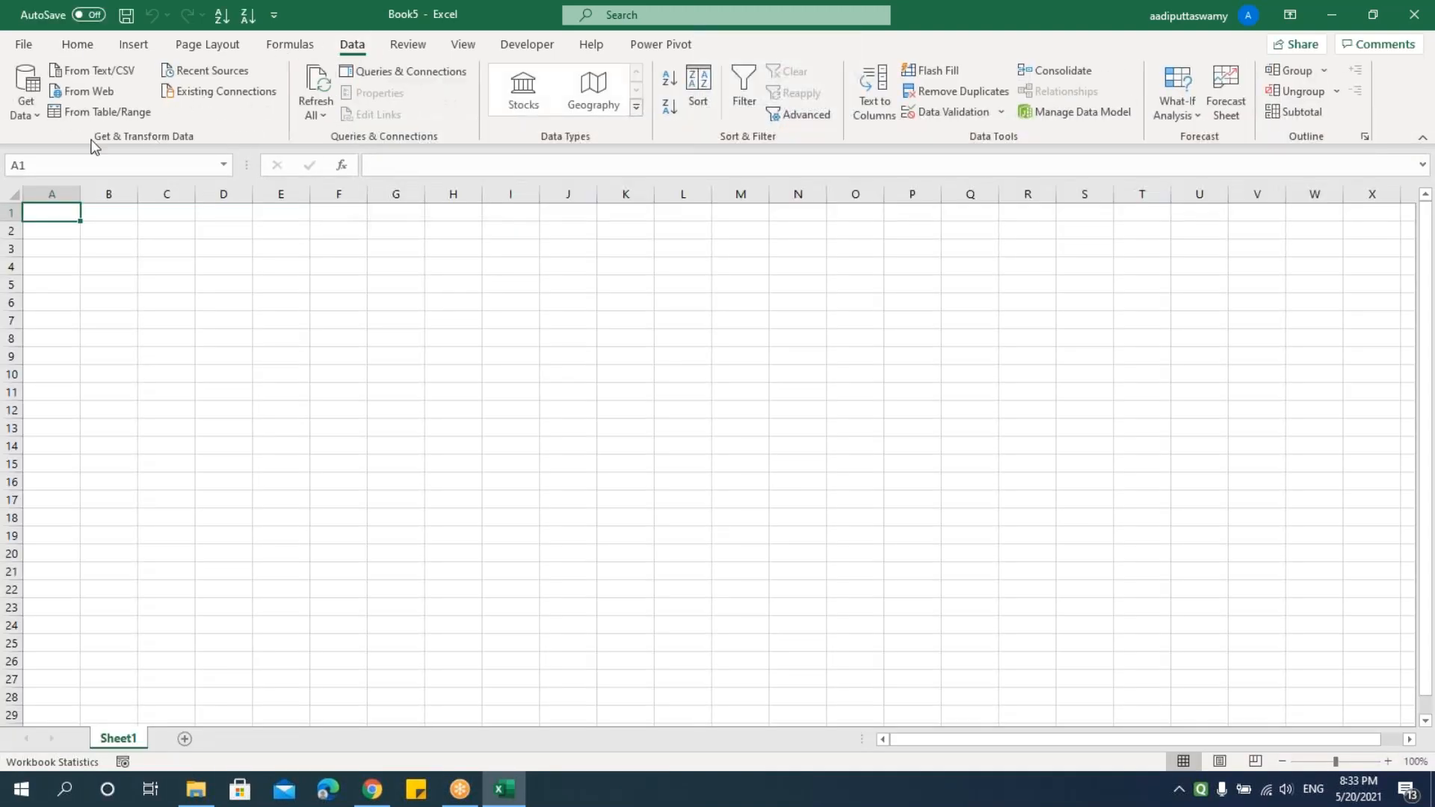
pyautogui.click(25, 97)
pyautogui.click(481, 557)
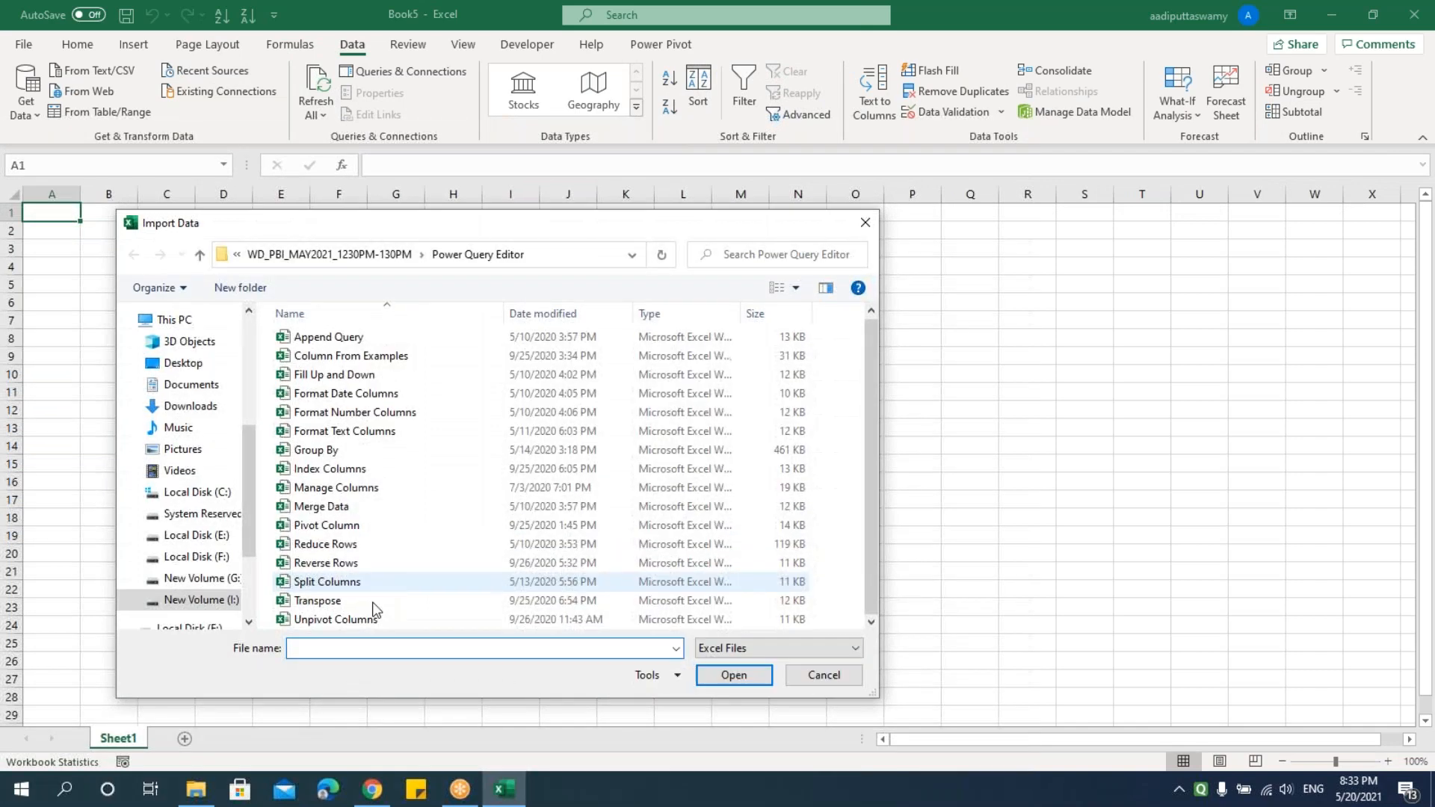
pyautogui.click(374, 619)
pyautogui.click(734, 675)
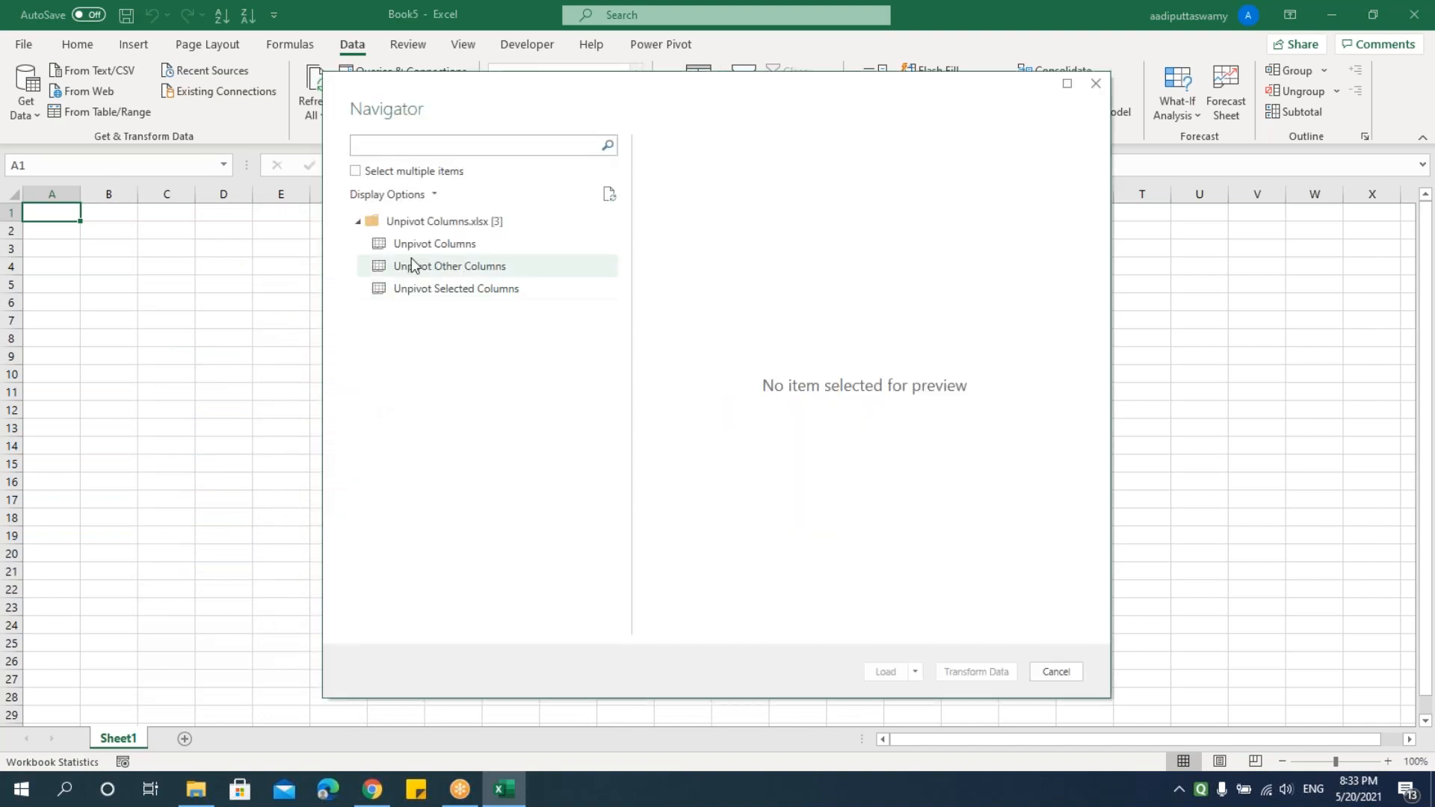
# Step: Select the Unpivot Columns, Unpivot Other Columns and Unpivot Selected Columns sheets and open them for transformation in Power Query
pyautogui.click(357, 173)
pyautogui.click(378, 243)
pyautogui.click(377, 266)
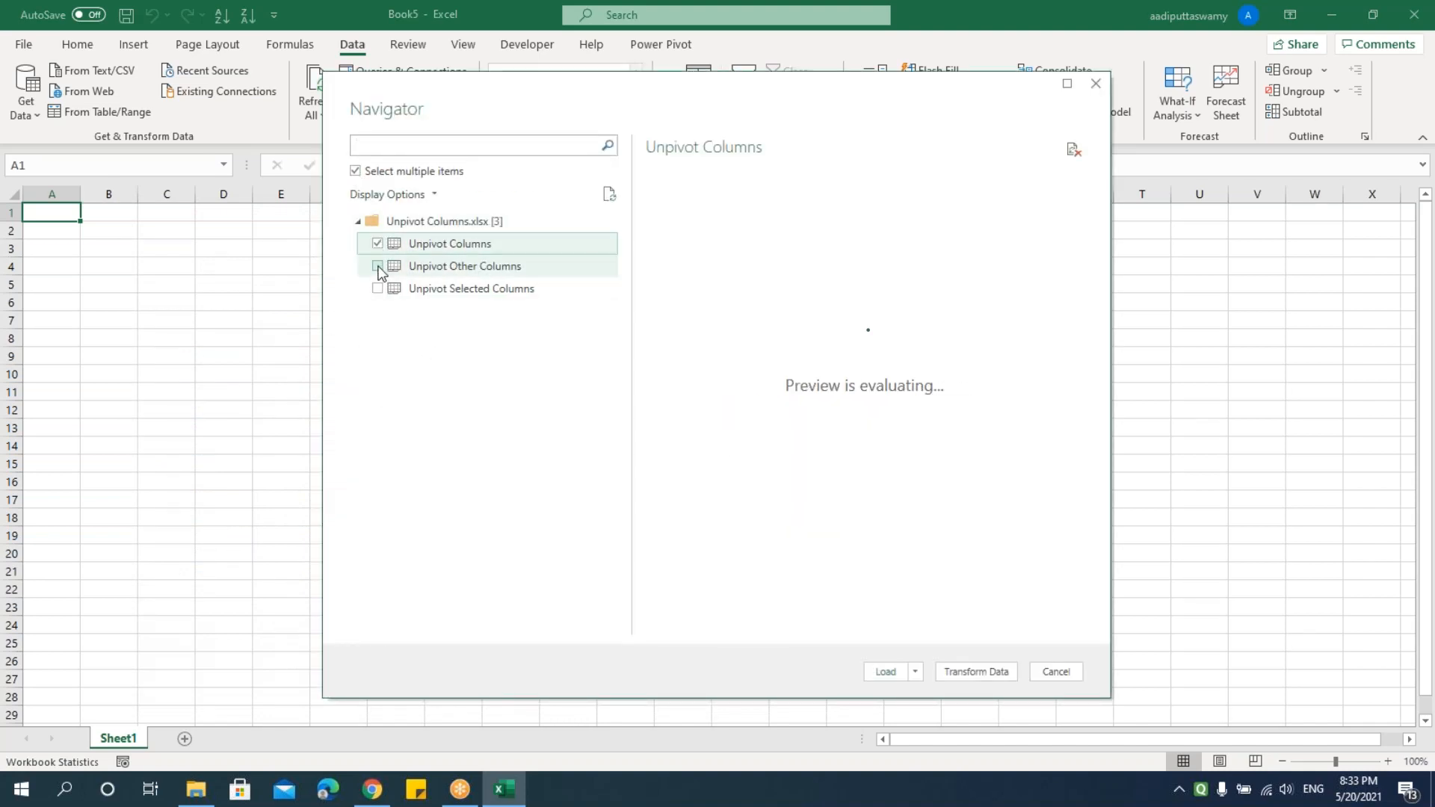
pyautogui.click(377, 288)
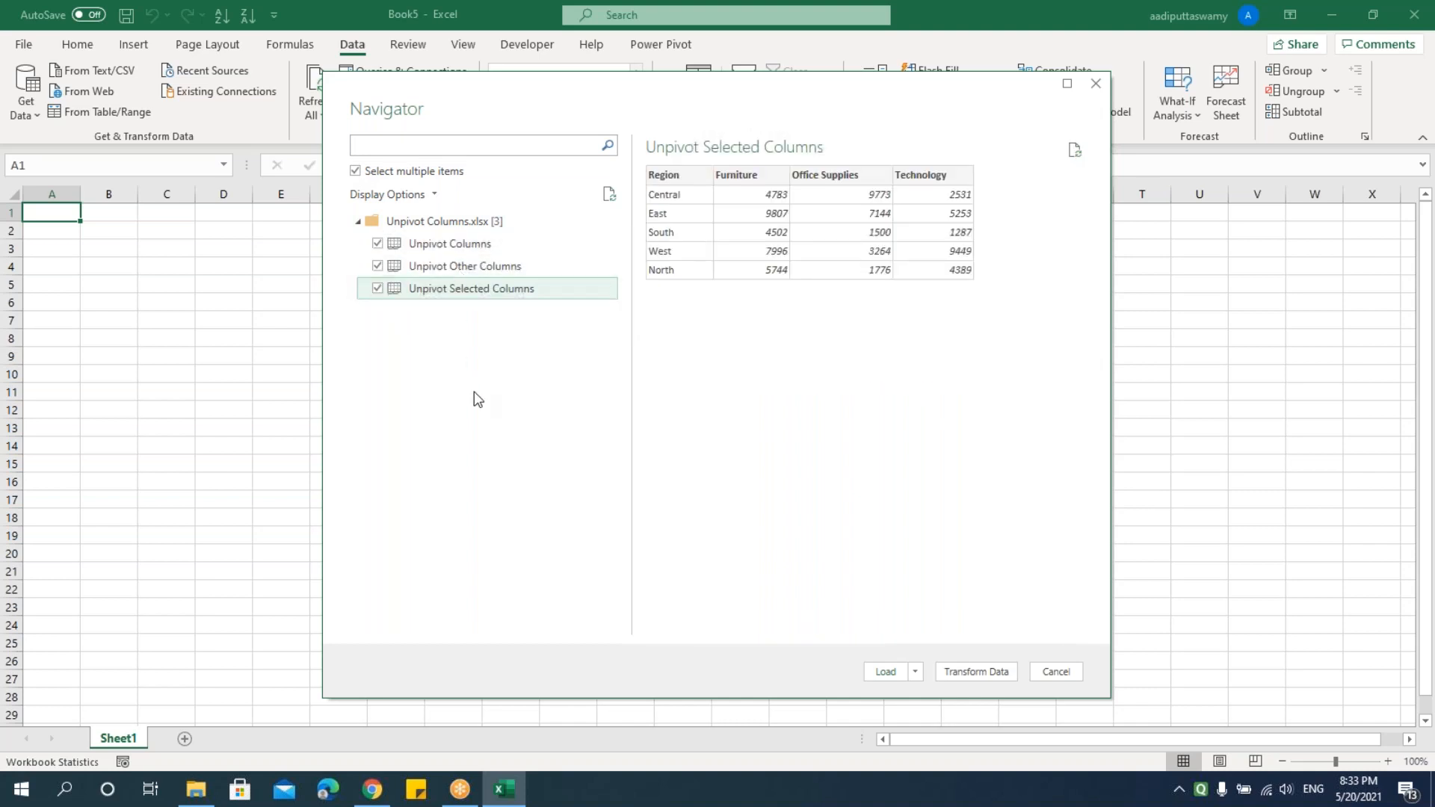
pyautogui.click(979, 672)
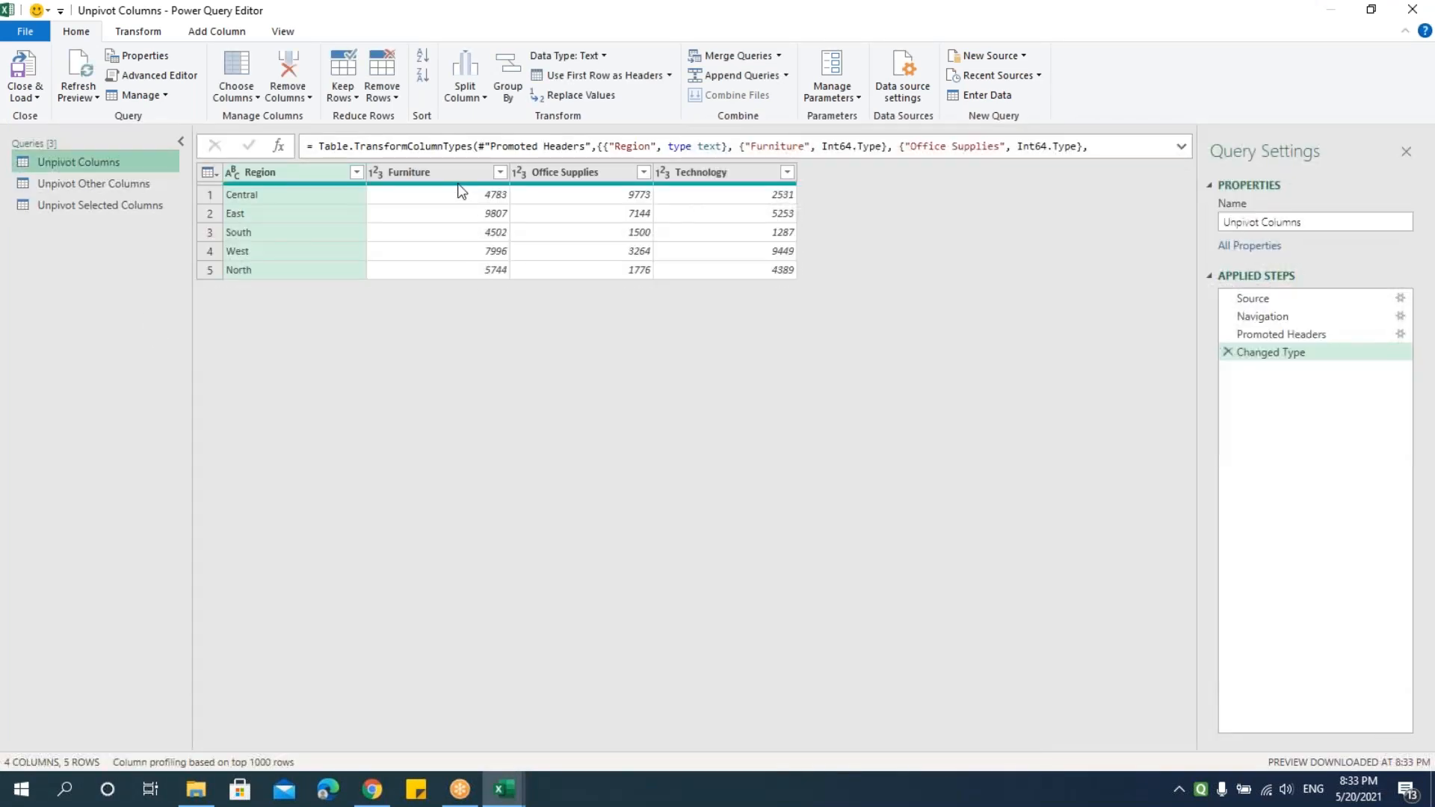
# Step: Unpivot the Furniture, Office Supplies and Technology columns of the Unpivot Columns query
pyautogui.click(437, 173)
pyautogui.click(540, 170)
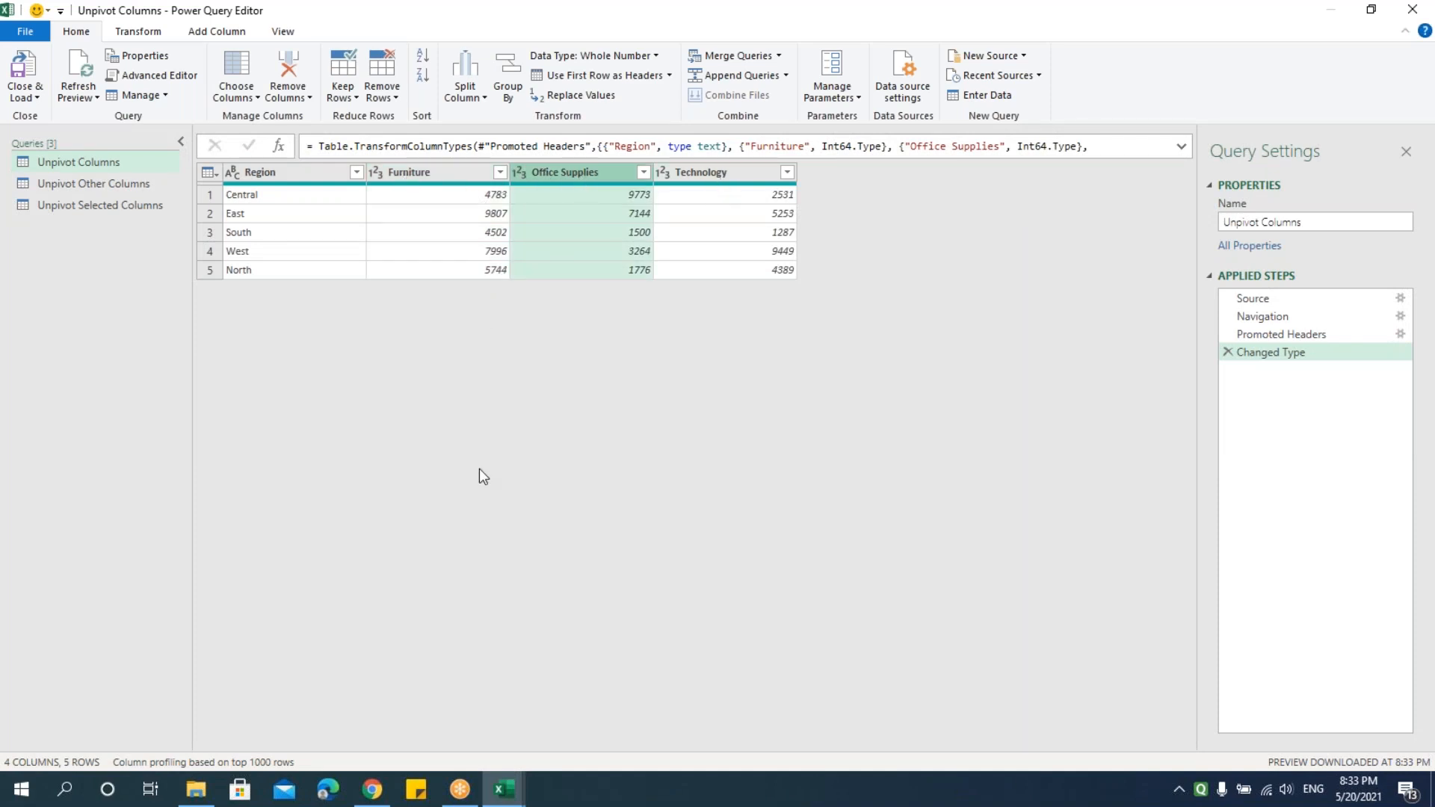
pyautogui.click(424, 173)
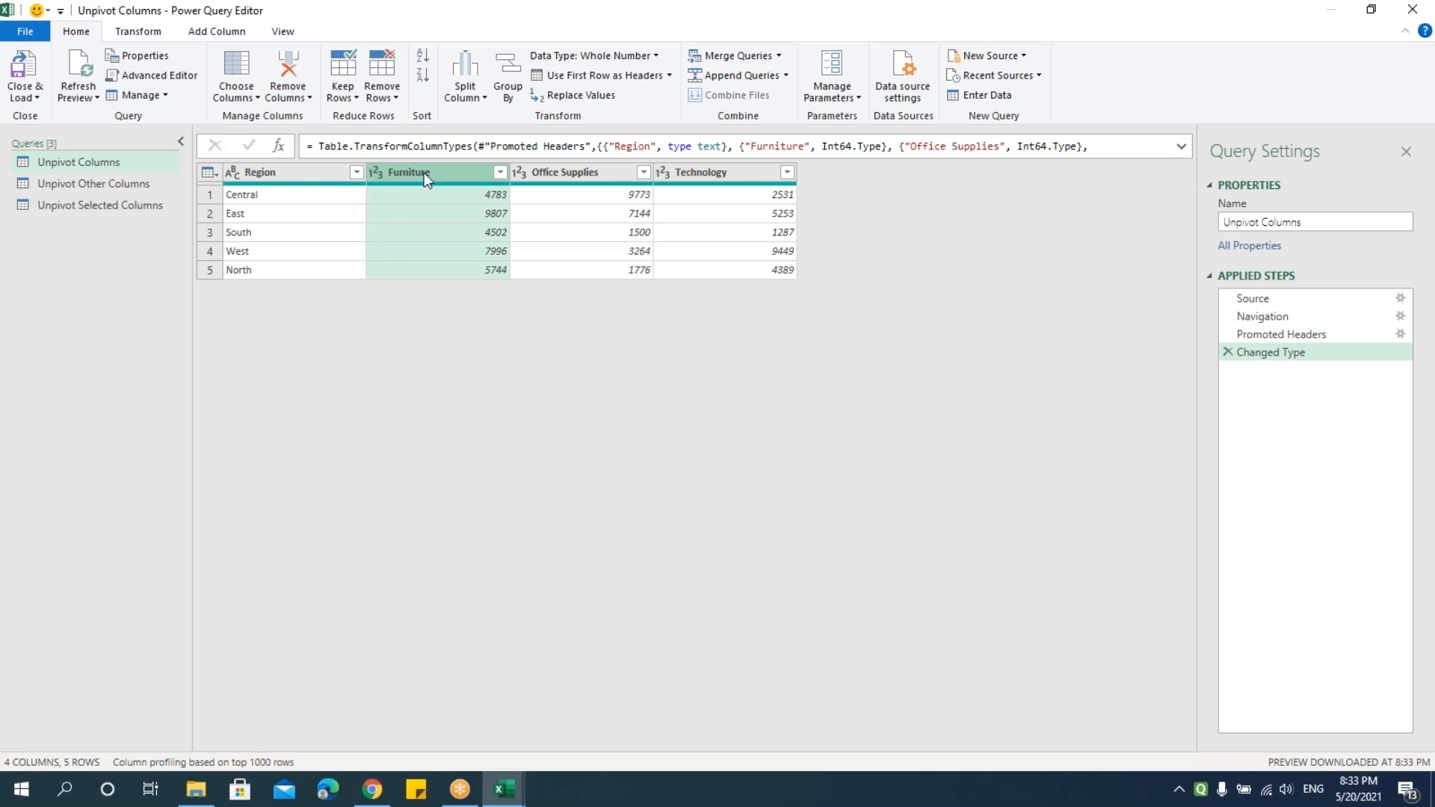
pyautogui.keyDown('ctrl'); pyautogui.click(574, 178); pyautogui.keyUp('ctrl')
pyautogui.keyDown('ctrl'); pyautogui.click(695, 178); pyautogui.keyUp('ctrl')
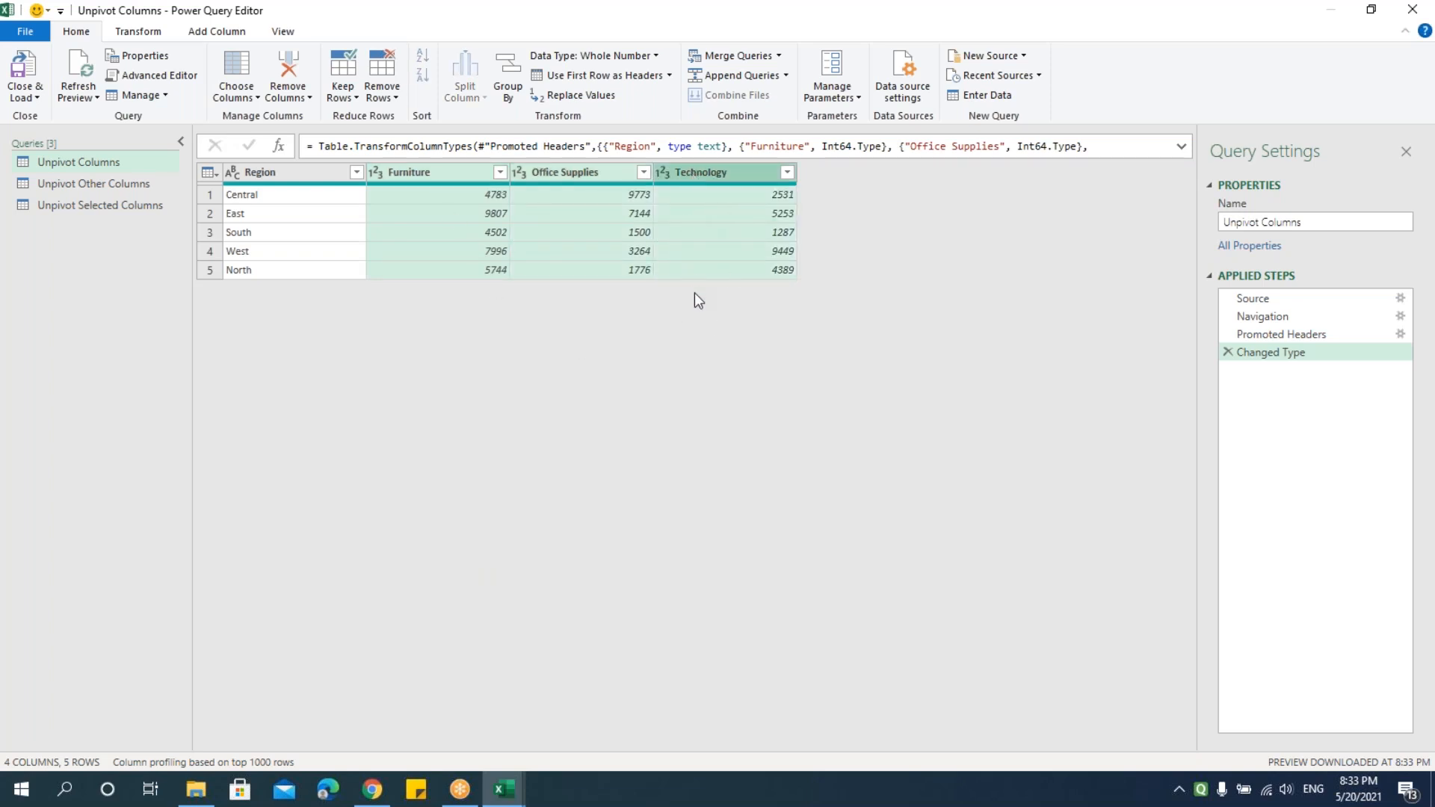
pyautogui.click(138, 31)
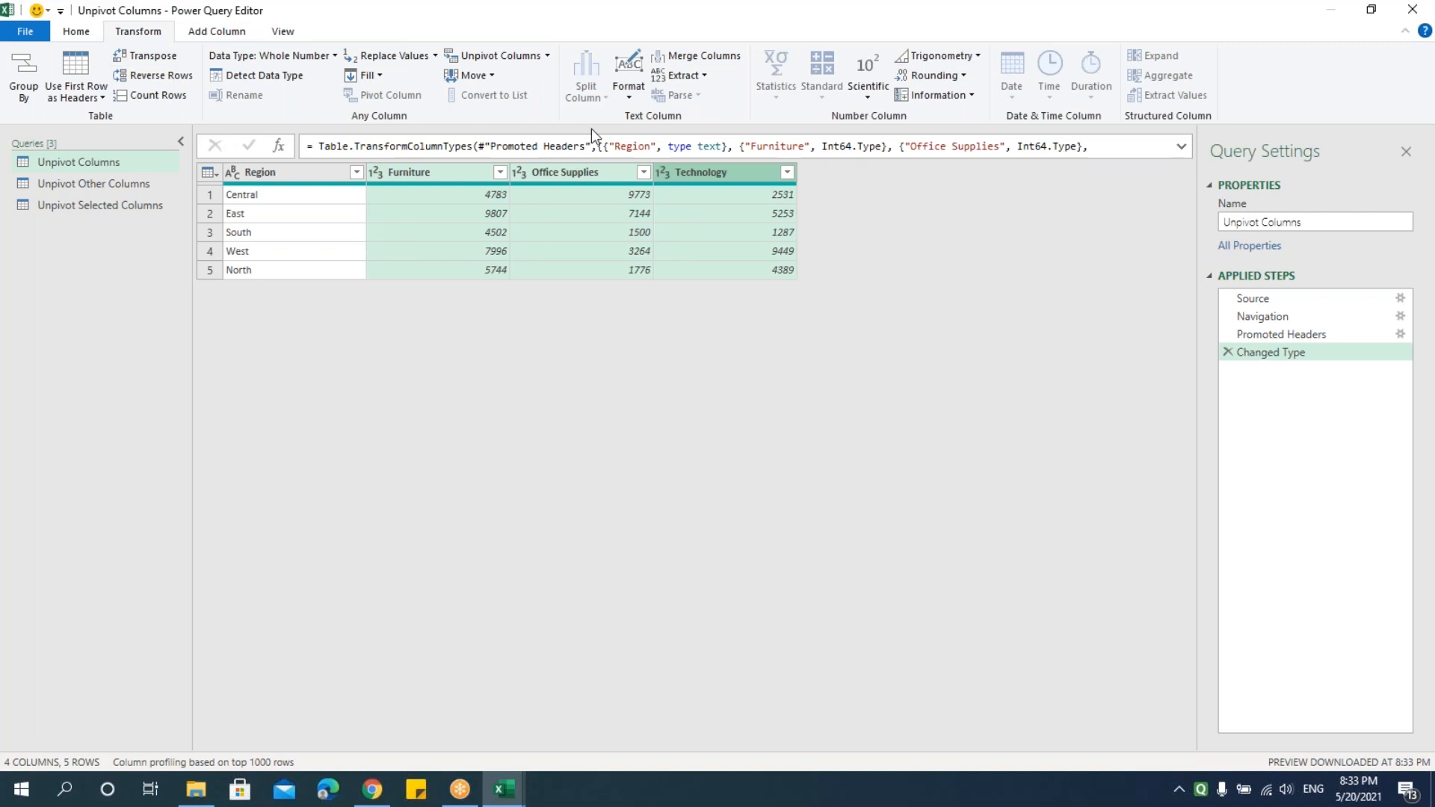
pyautogui.click(549, 55)
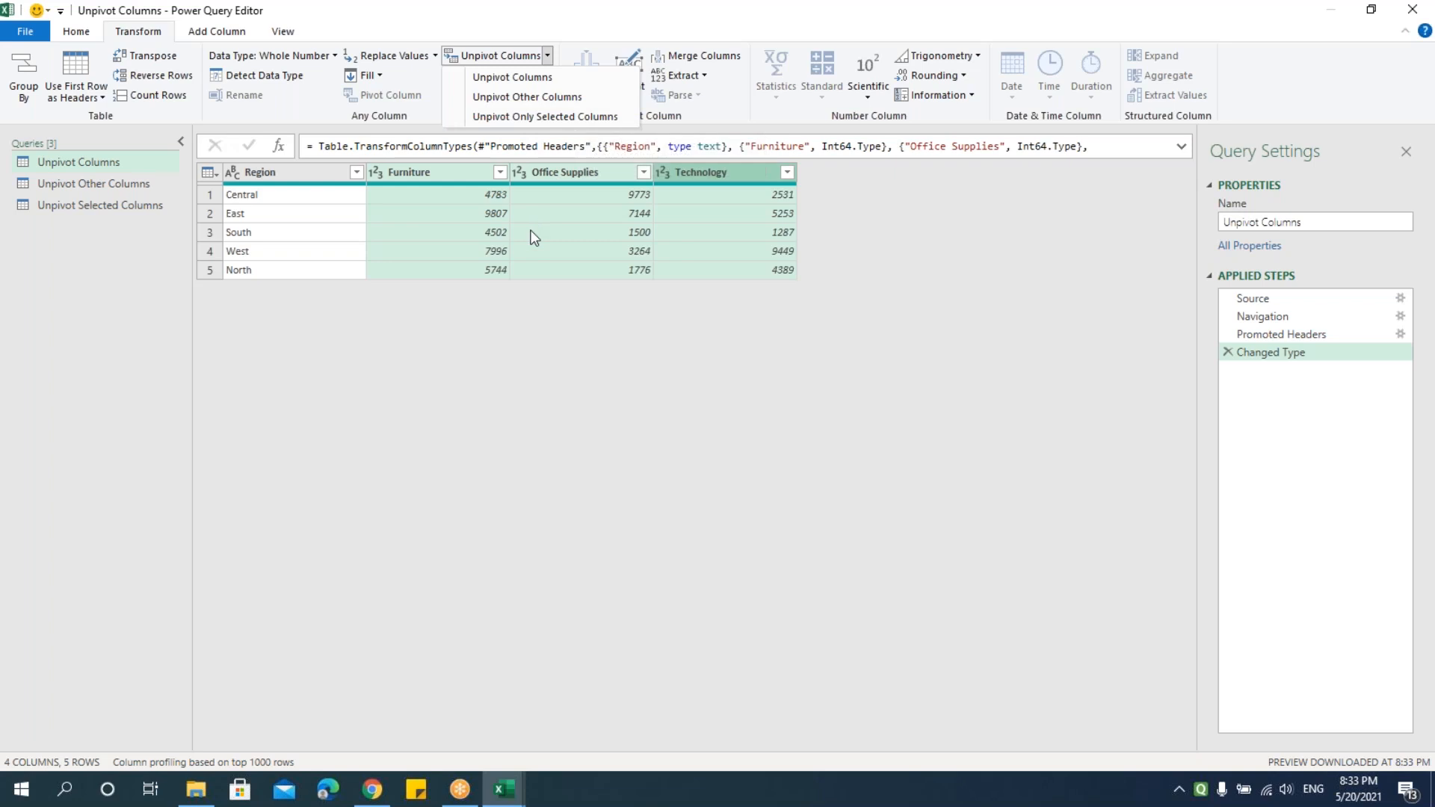
pyautogui.click(506, 81)
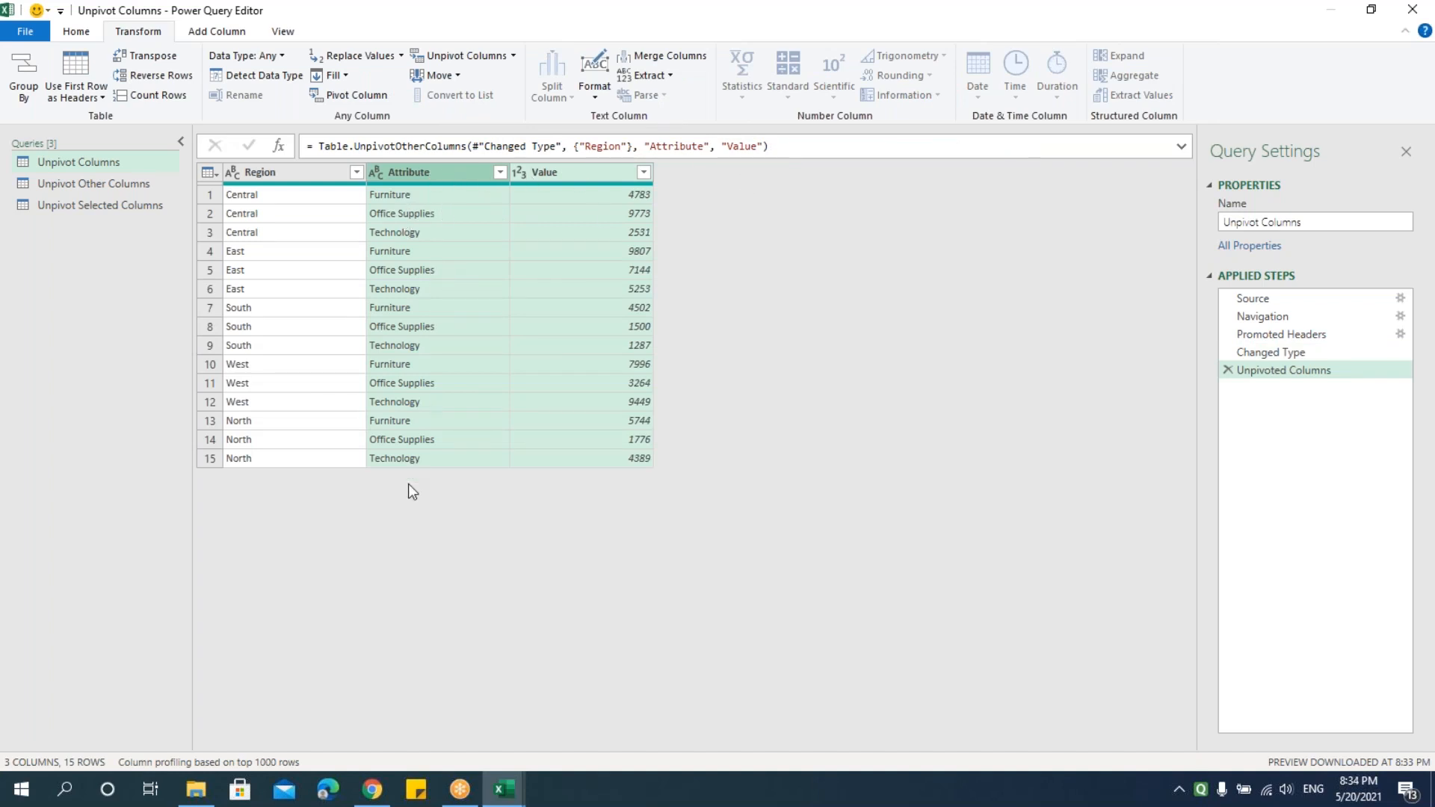
# Step: Rename the unpivoted Attribute column as Category
pyautogui.doubleClick(414, 170)
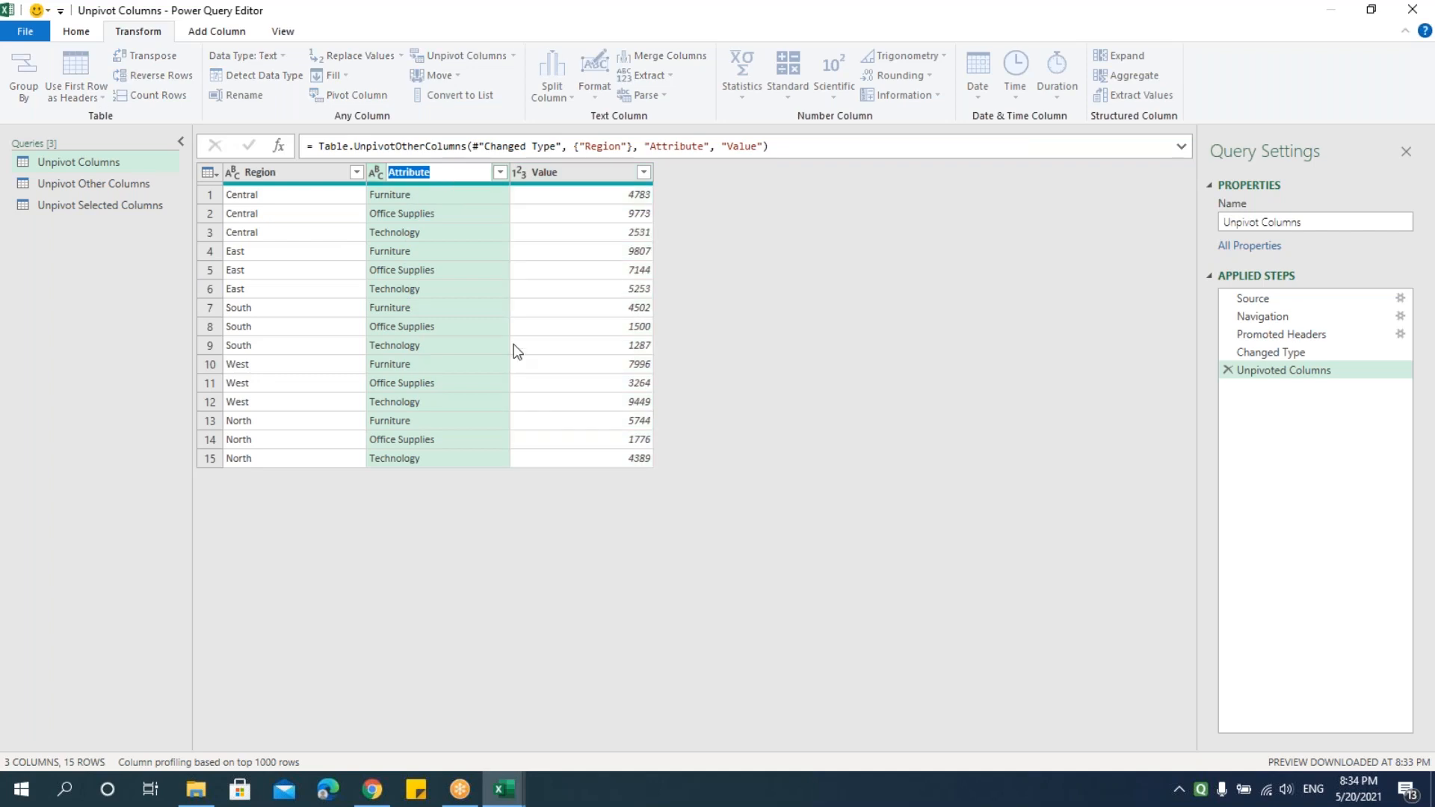
pyautogui.write('Attribute')
pyautogui.press('Return')
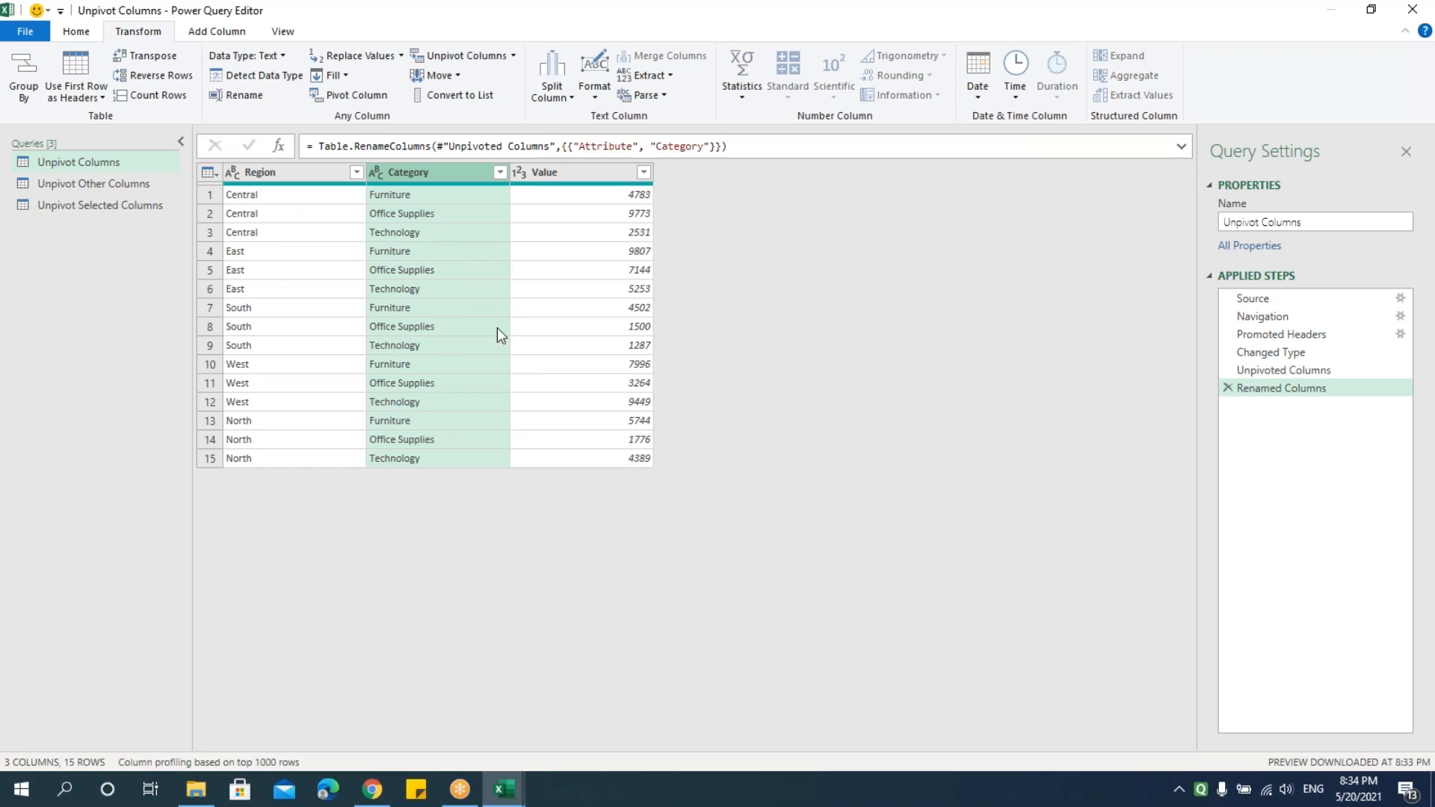
# Step: In the Unpivot Selected Columns query, unpivot only the selected Office Supplies column
pyautogui.click(97, 212)
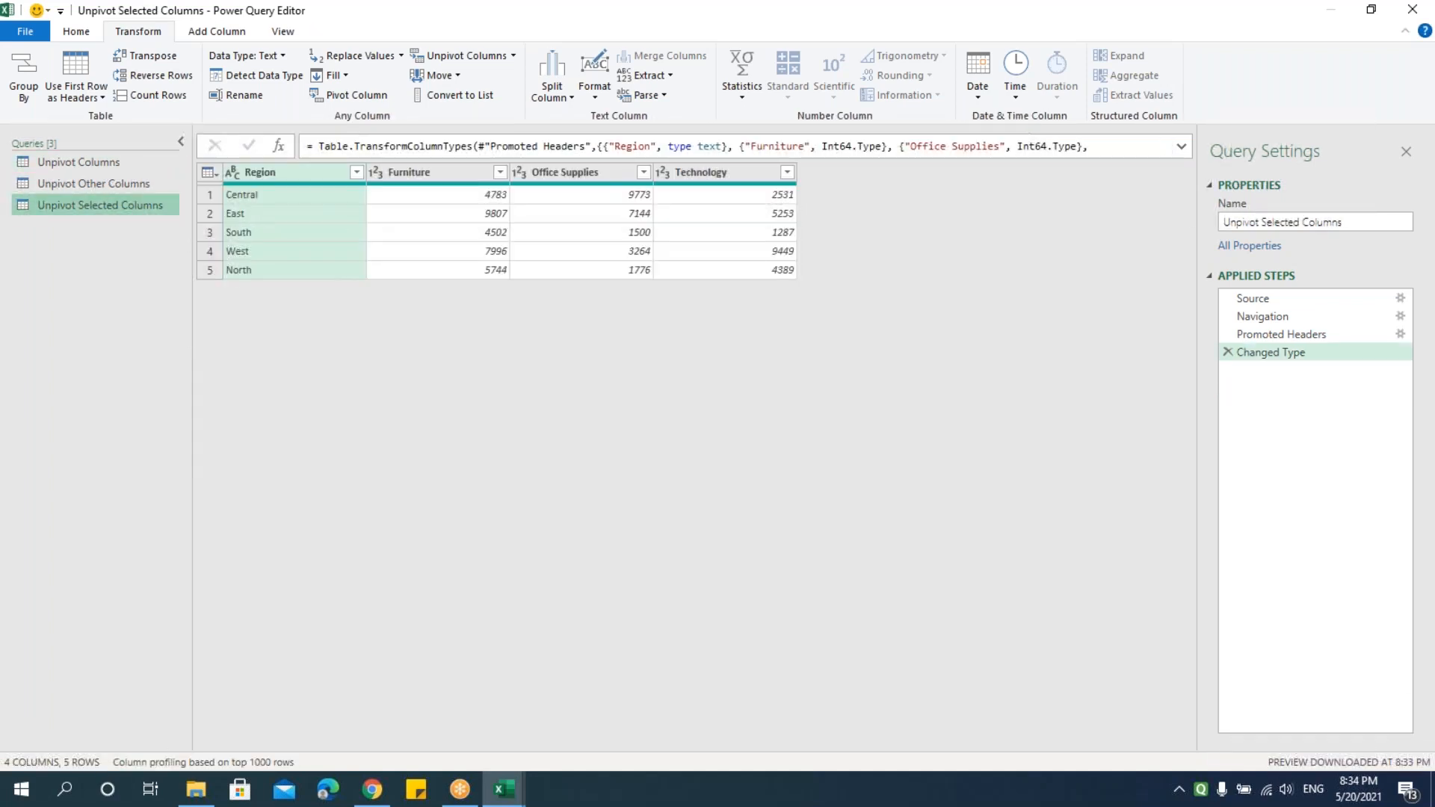
pyautogui.click(570, 170)
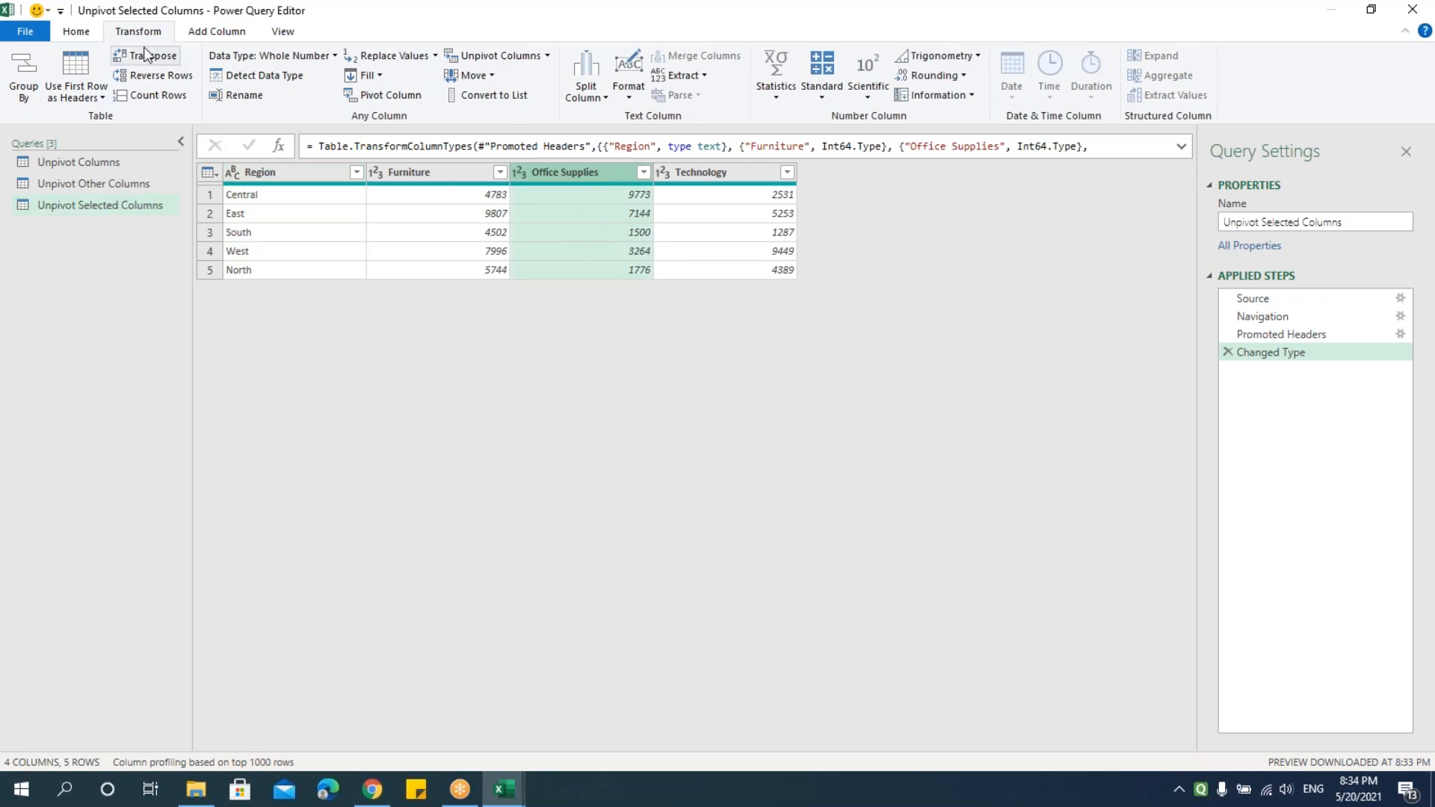
pyautogui.click(546, 55)
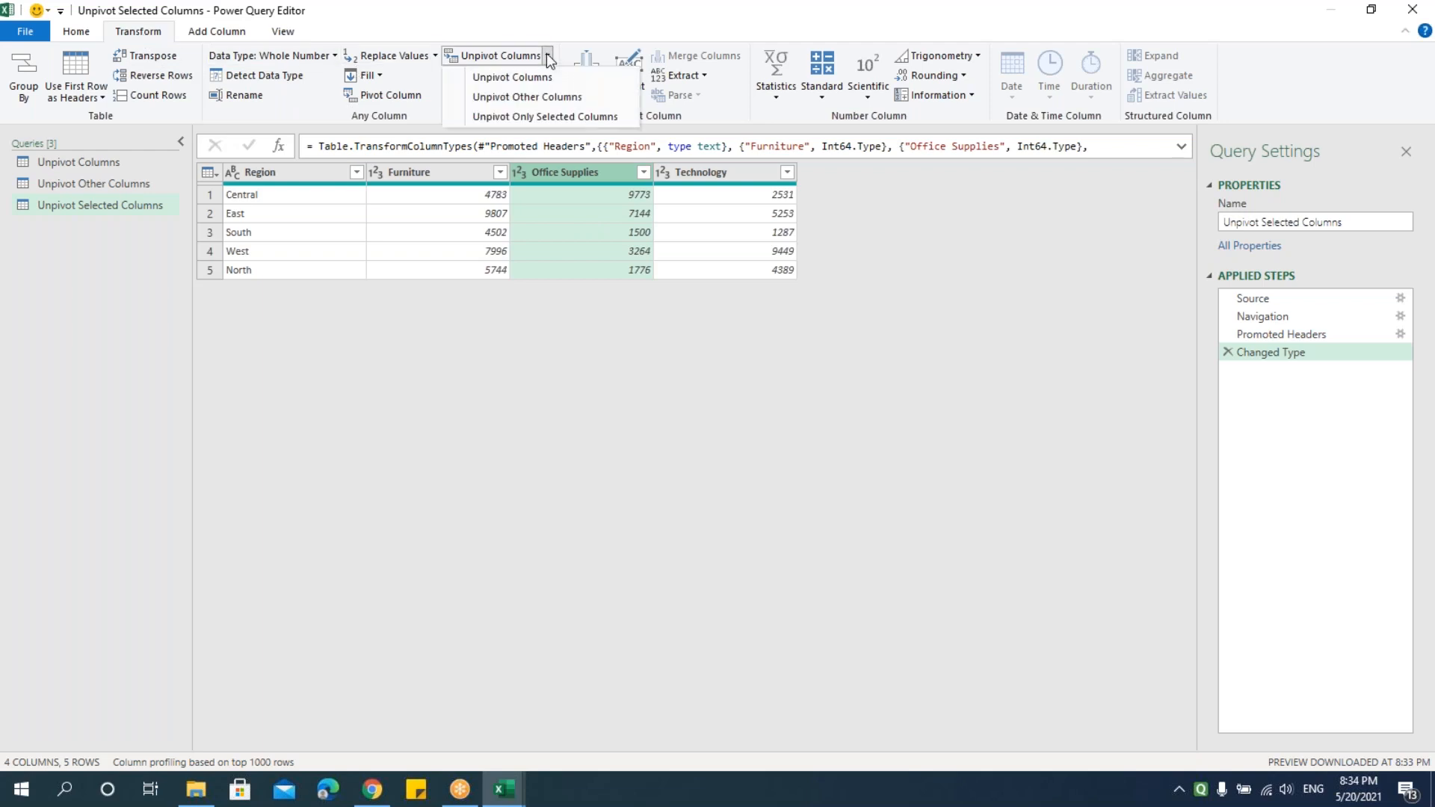
pyautogui.click(543, 117)
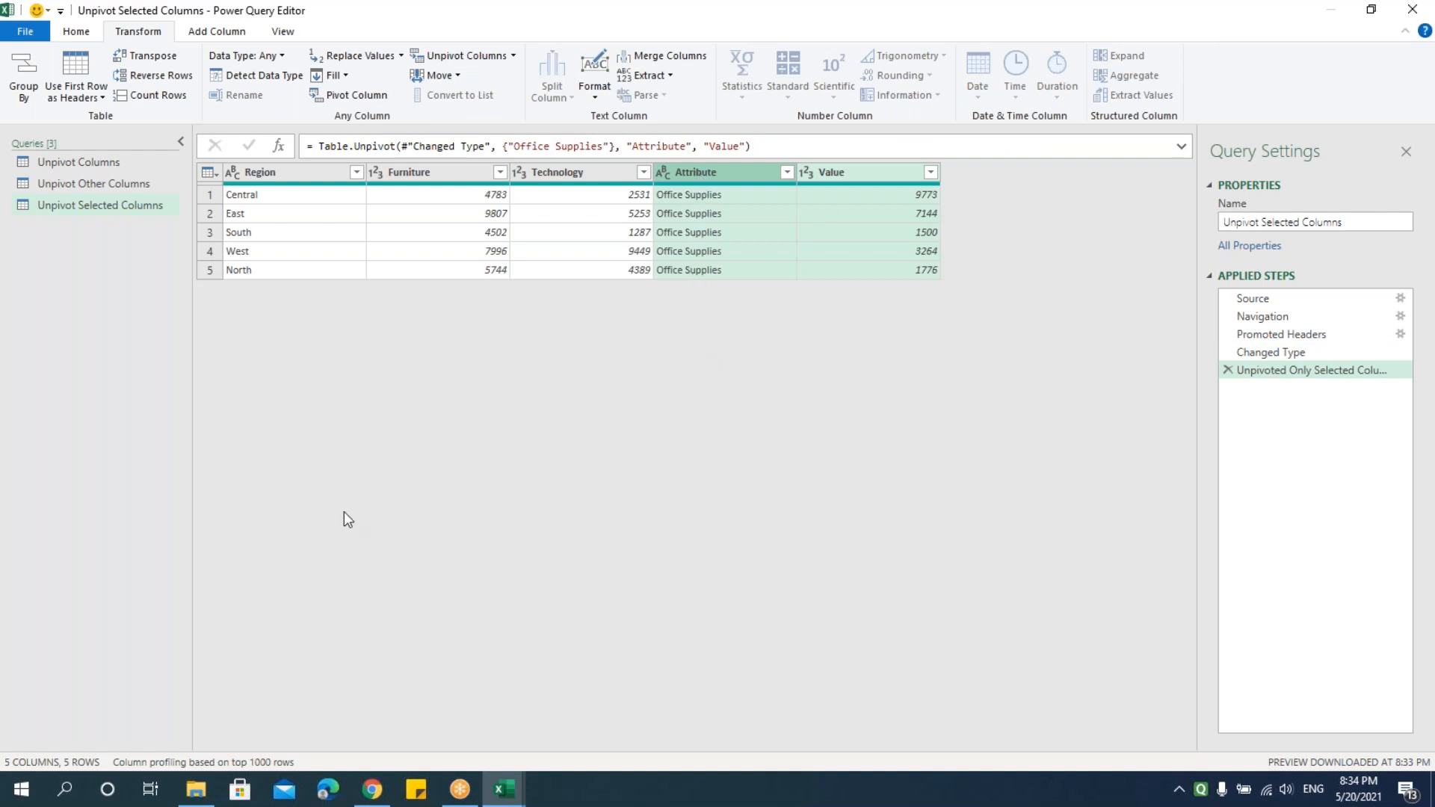
# Step: Look over the month columns of the Unpivot Other Columns query and duplicate that query
pyautogui.click(110, 184)
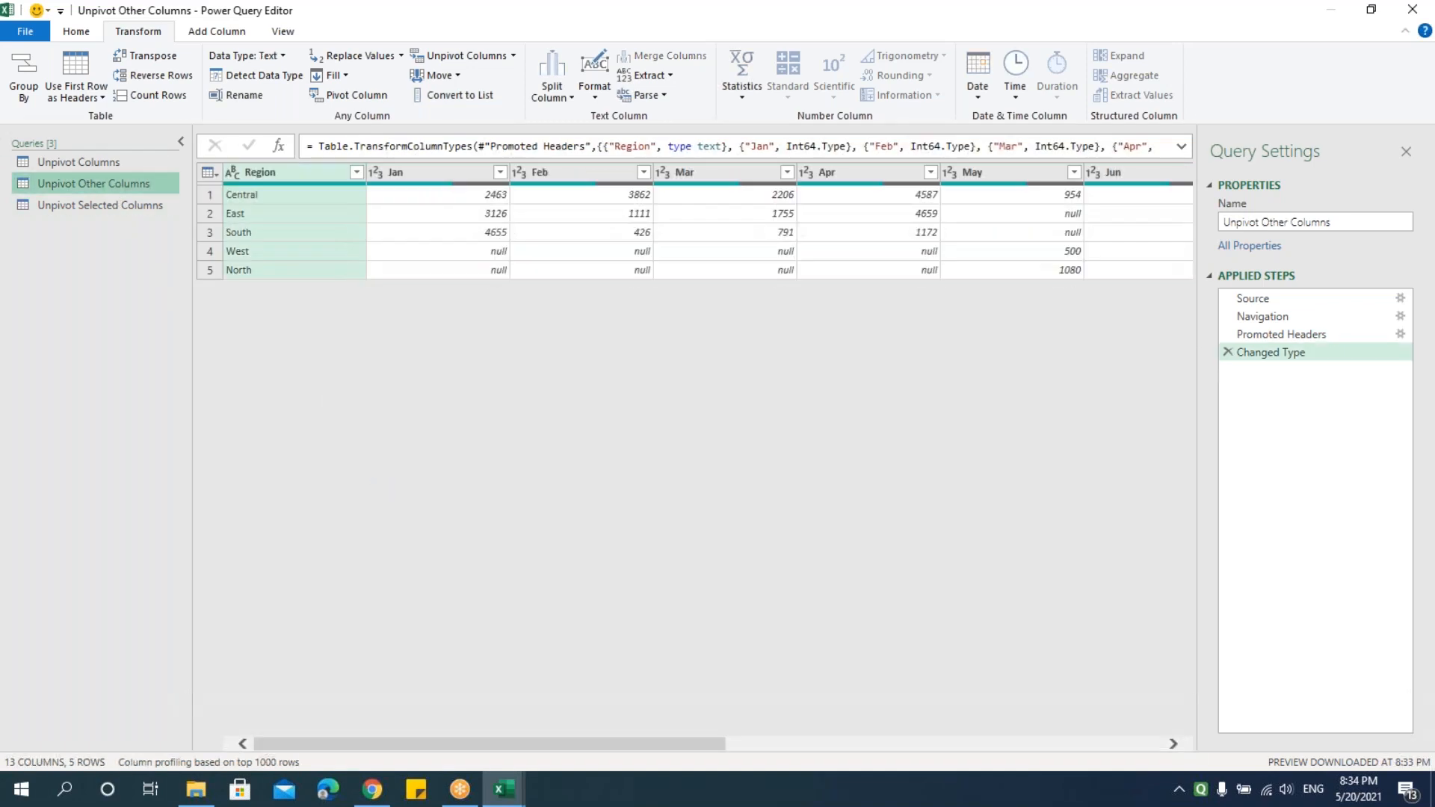
pyautogui.moveTo(496, 743); pyautogui.dragTo(255, 755)
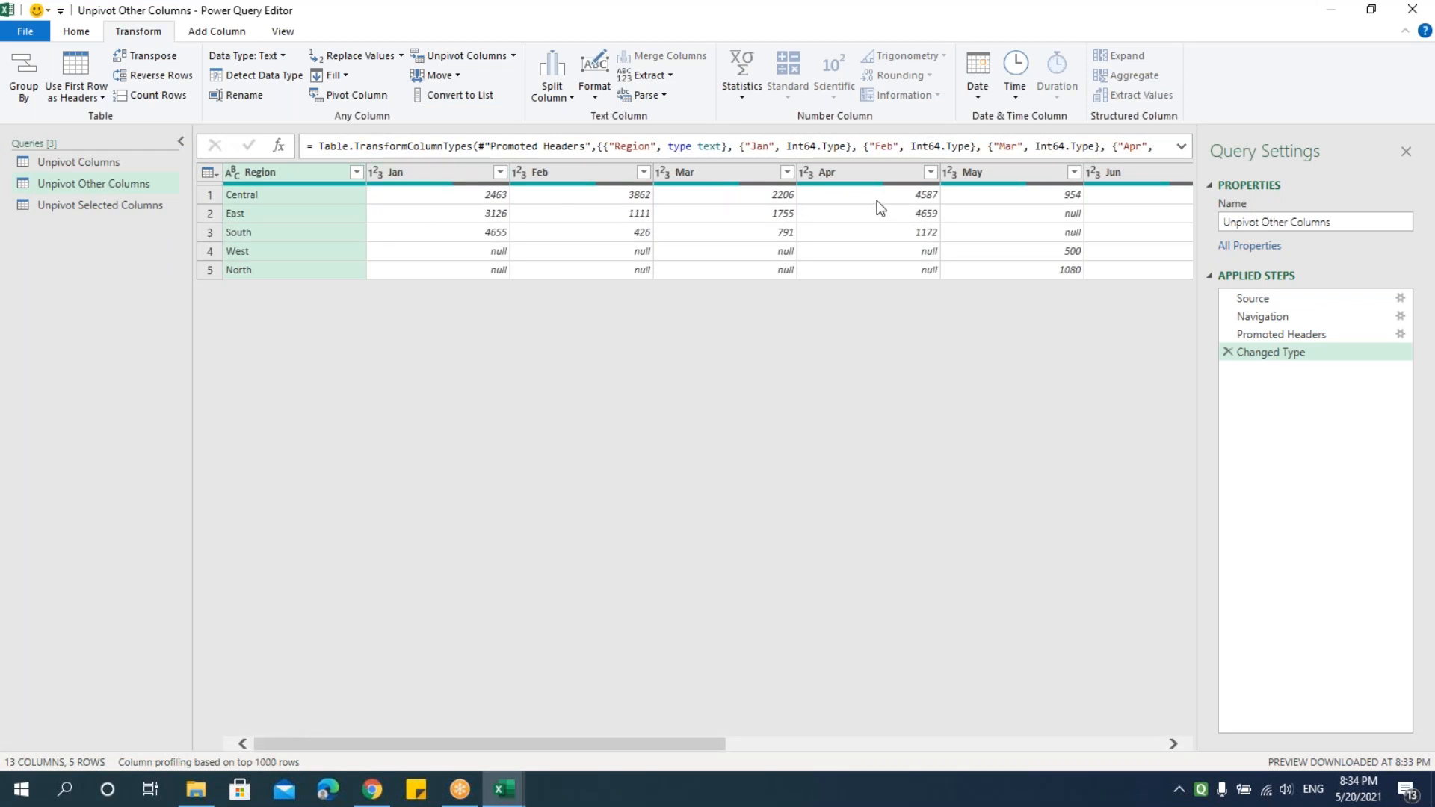
pyautogui.rightClick(90, 185)
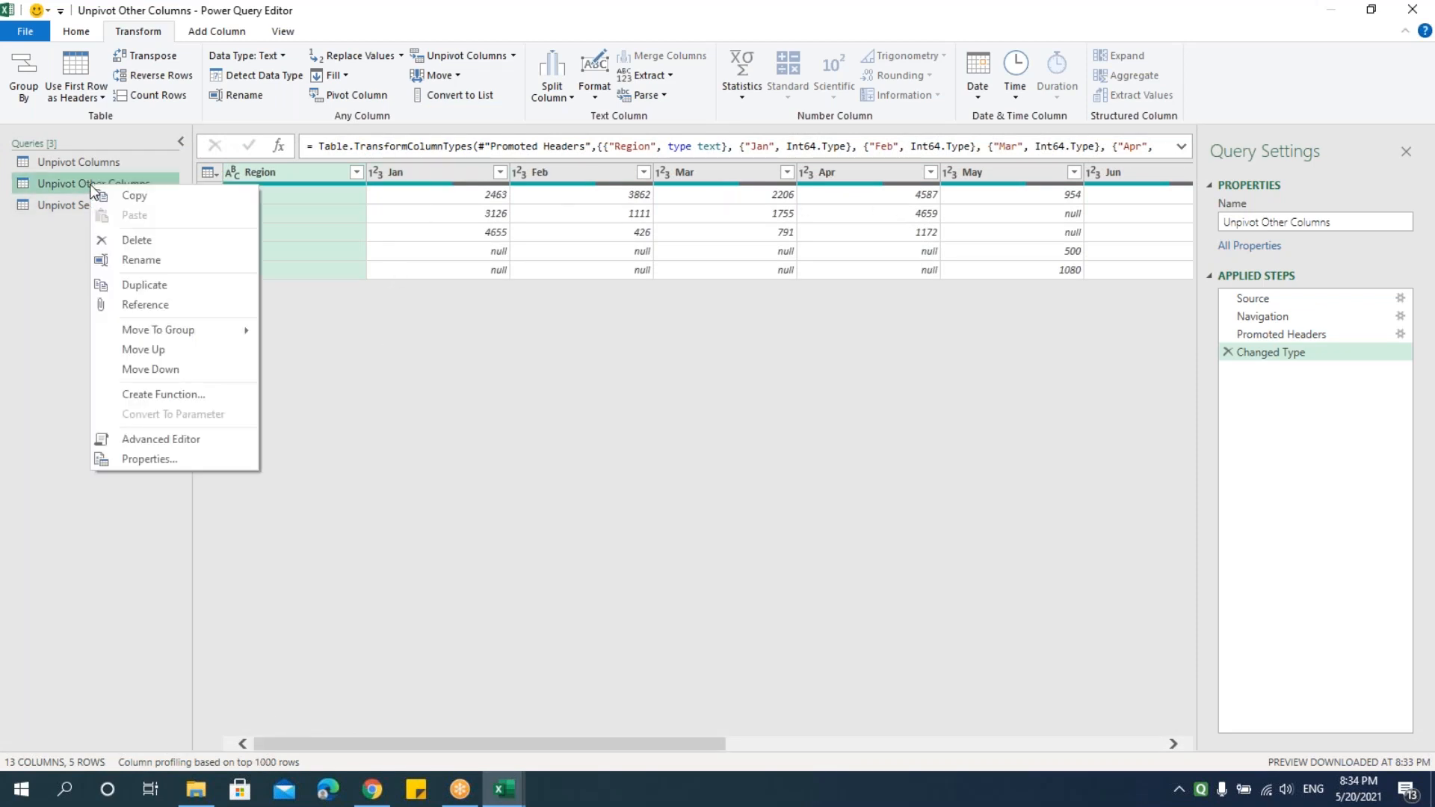
pyautogui.click(144, 285)
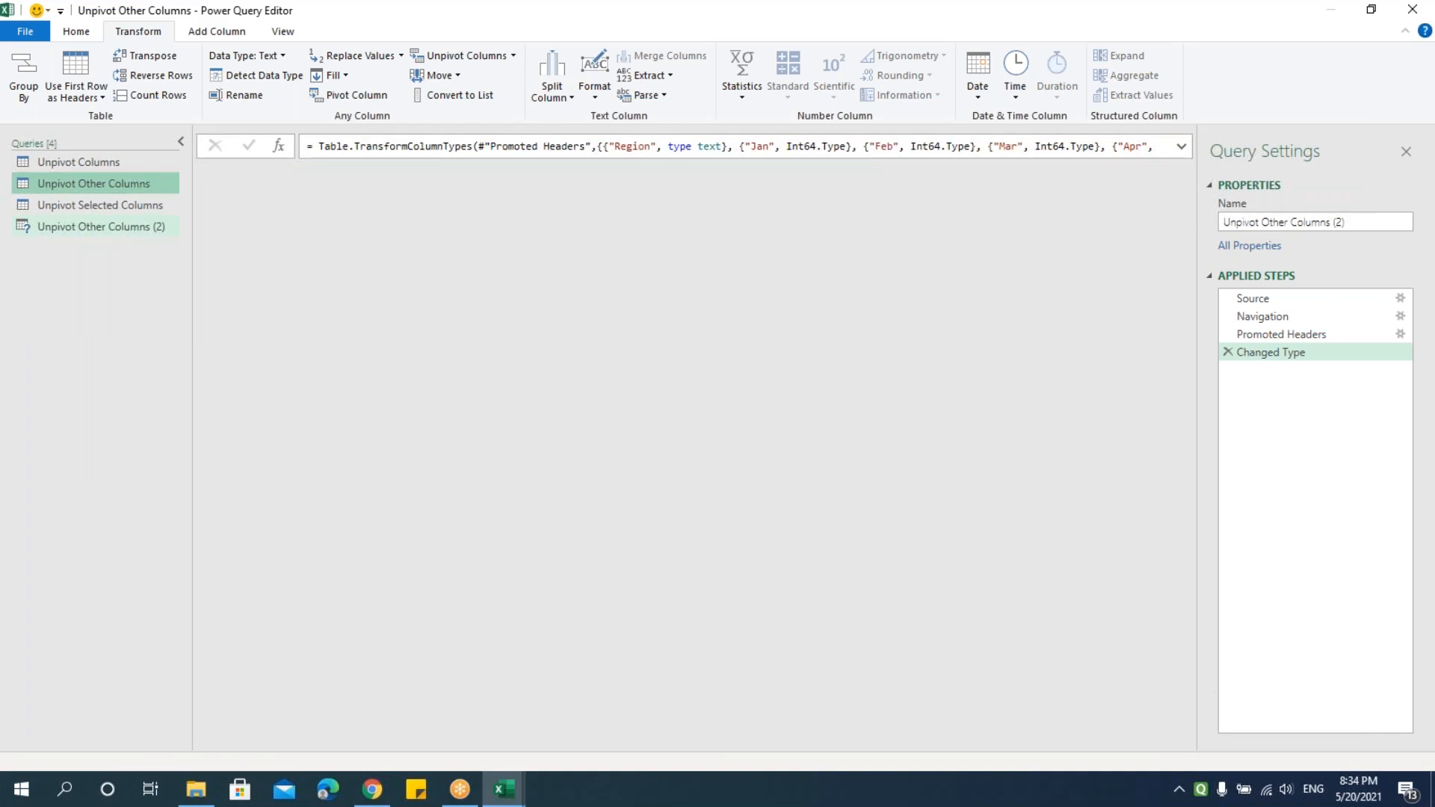
# Step: In the original Unpivot Other Columns query, unpivot all columns other than Region
pyautogui.click(125, 189)
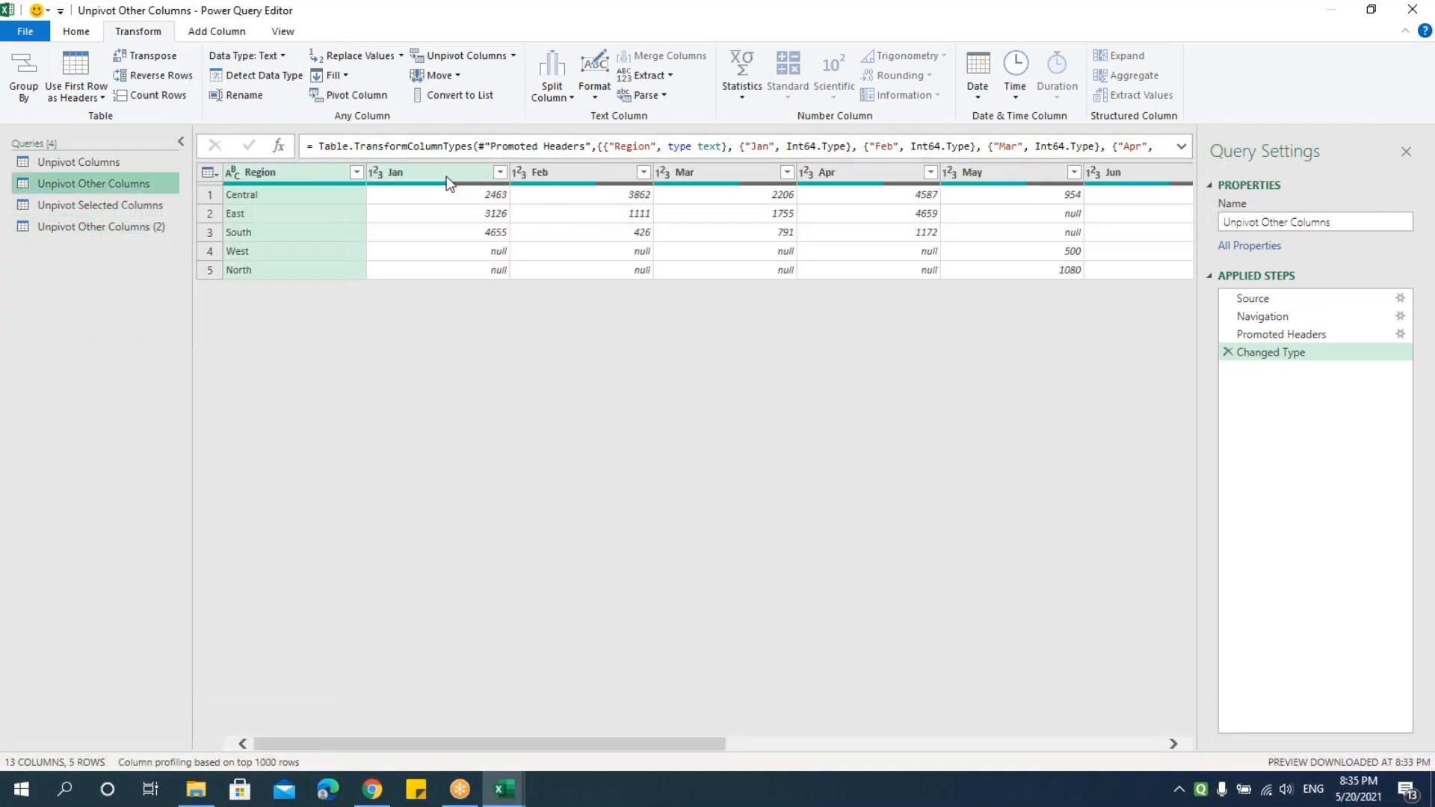
pyautogui.moveTo(681, 743)
pyautogui.mouseDown()
pyautogui.moveTo(747, 743)
pyautogui.moveTo(682, 743)
pyautogui.mouseUp()
pyautogui.doubleClick(417, 171)
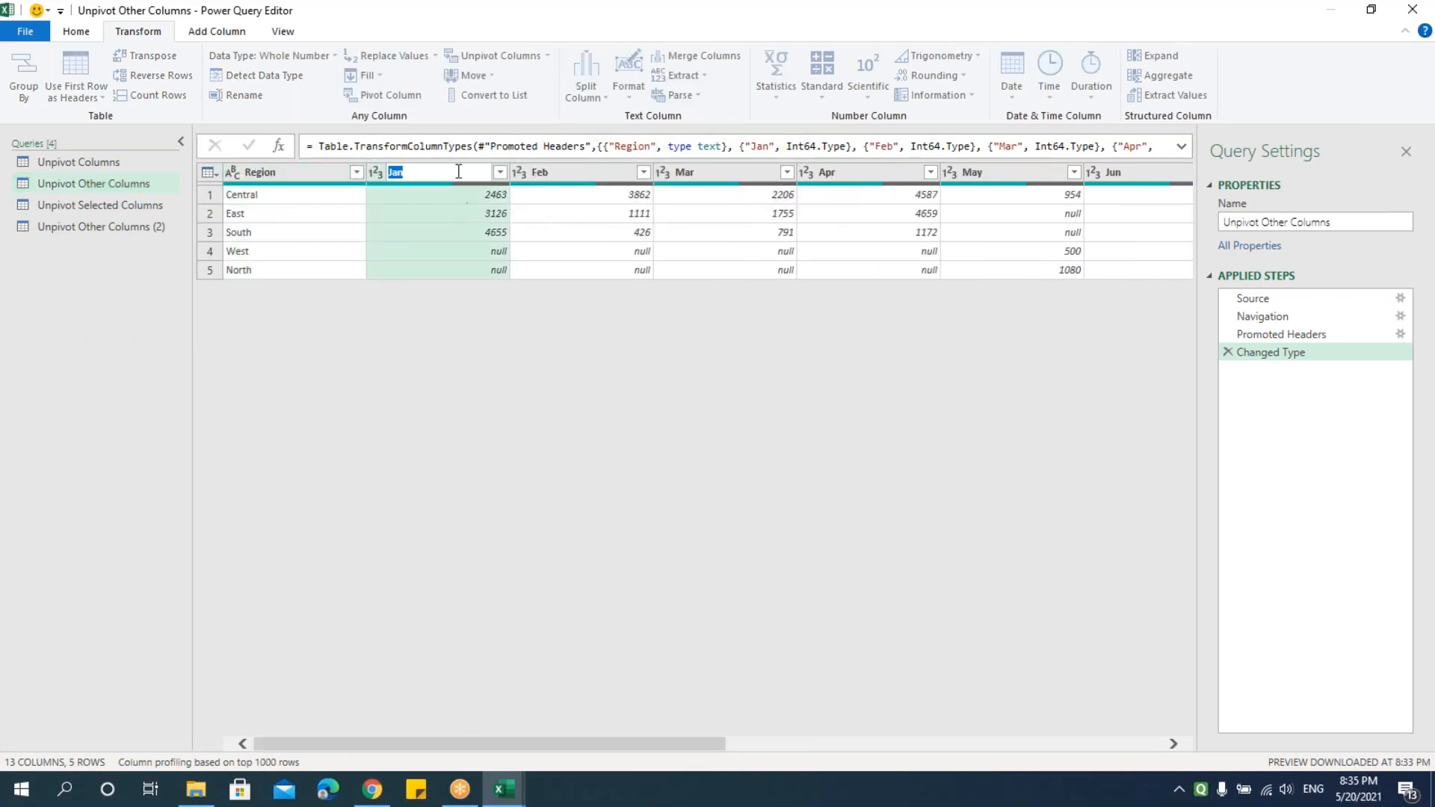
pyautogui.press('Escape')
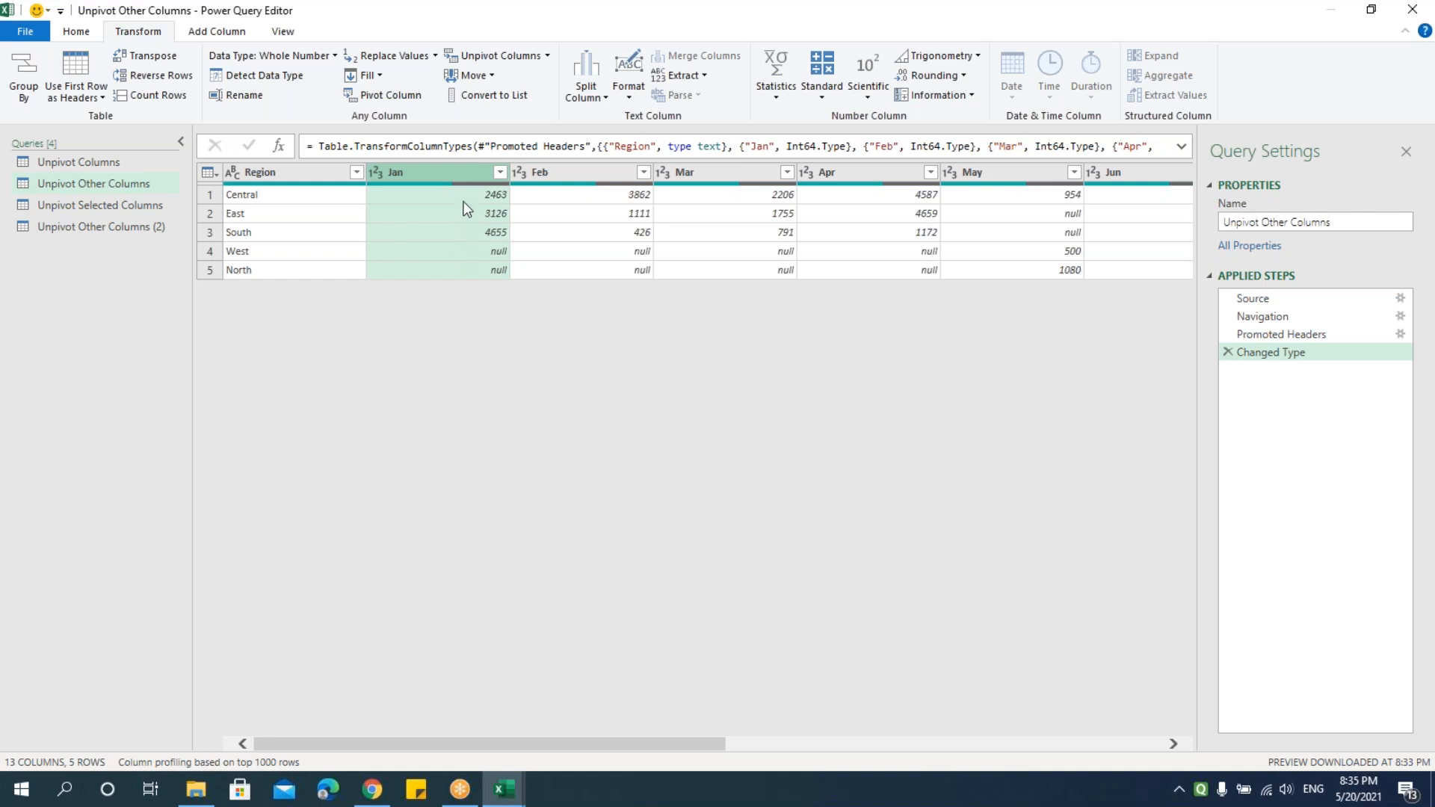
pyautogui.moveTo(554, 748); pyautogui.dragTo(557, 778)
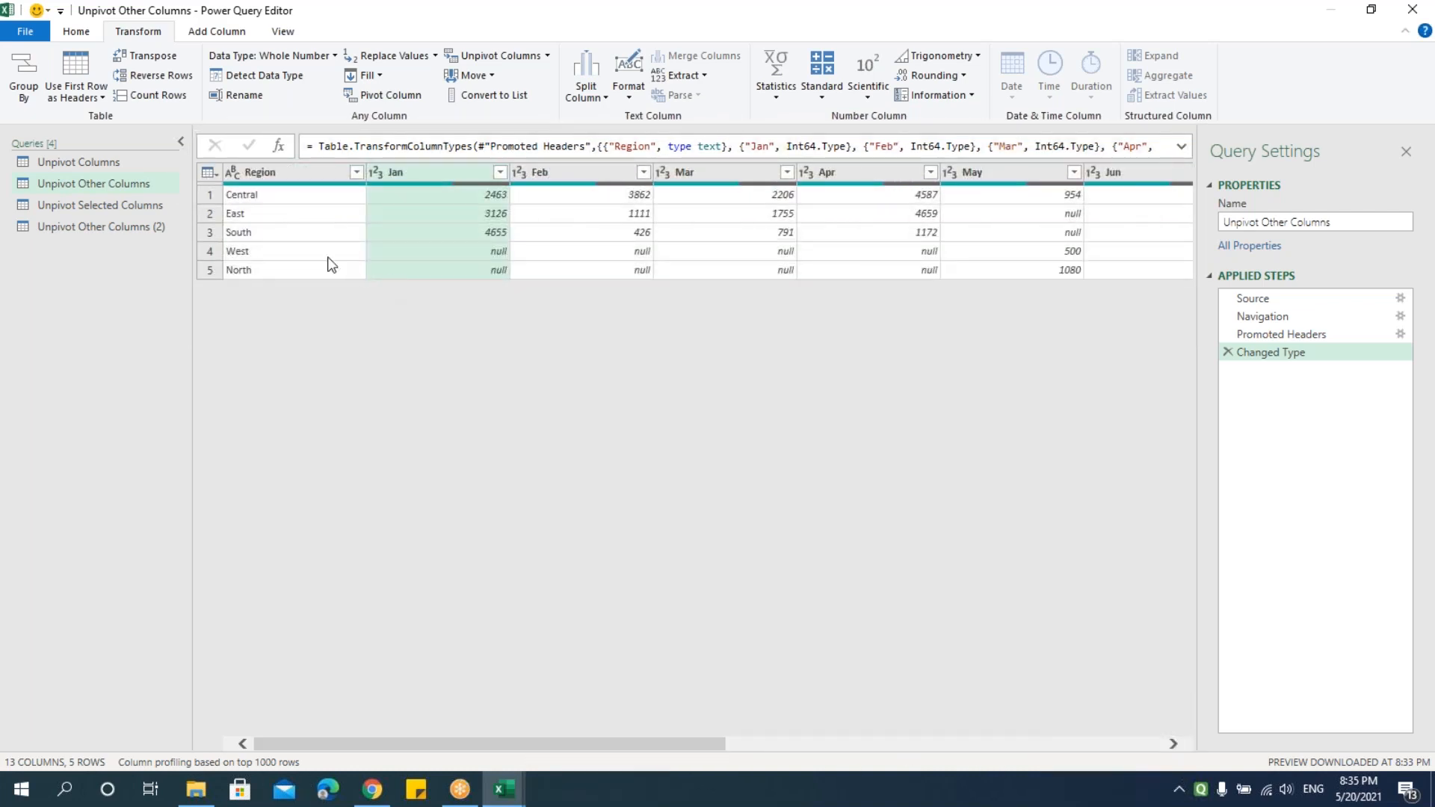
pyautogui.click(272, 173)
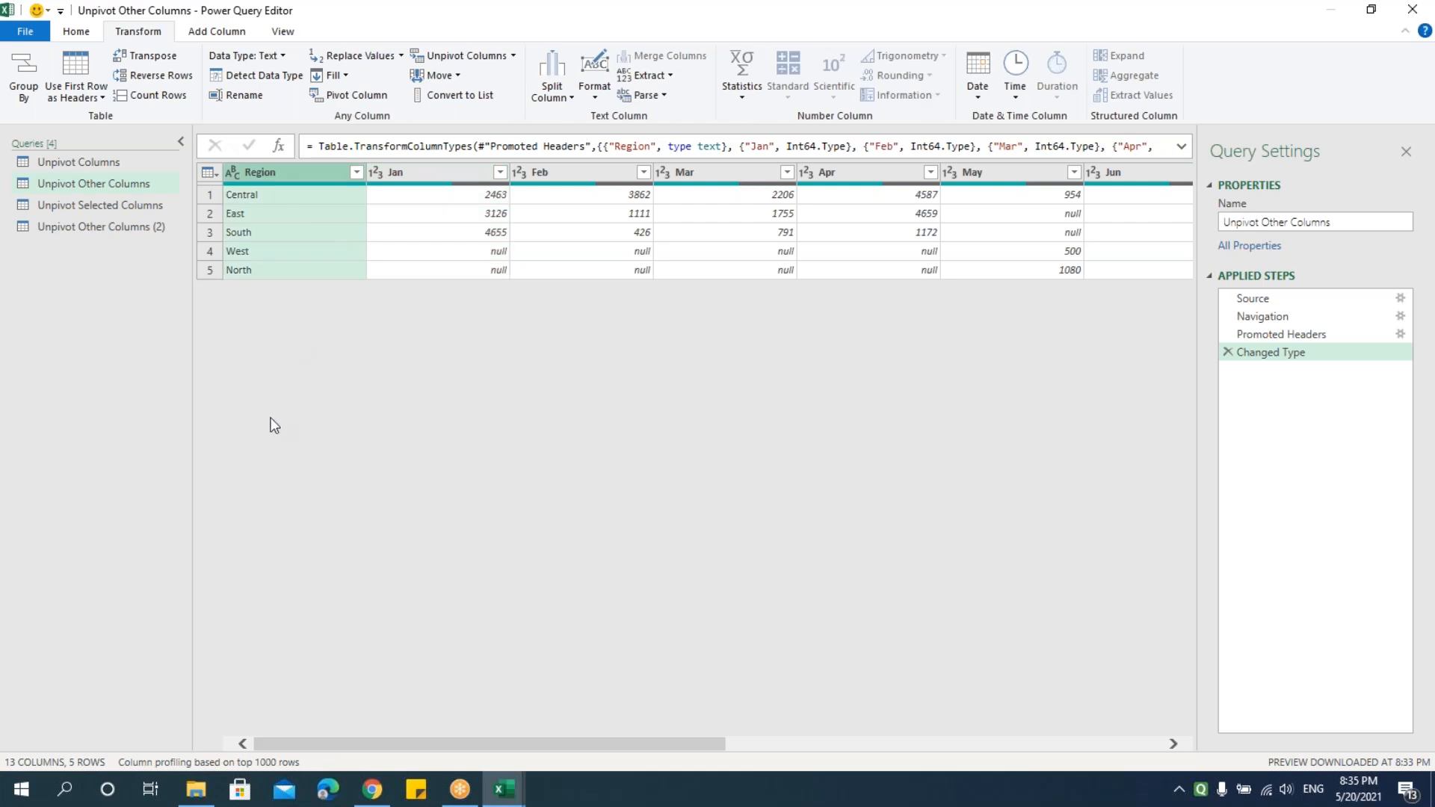
pyautogui.click(515, 55)
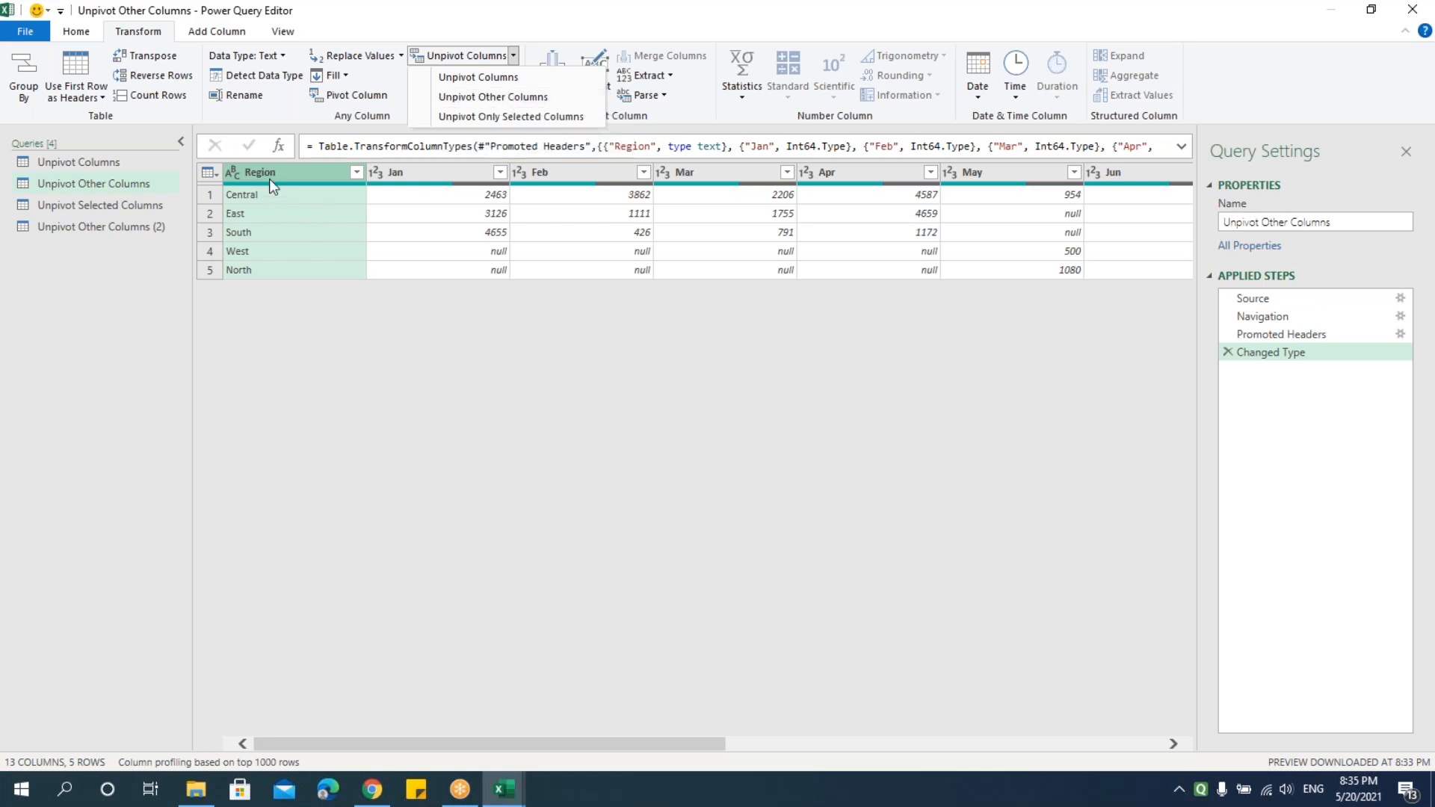
pyautogui.click(465, 96)
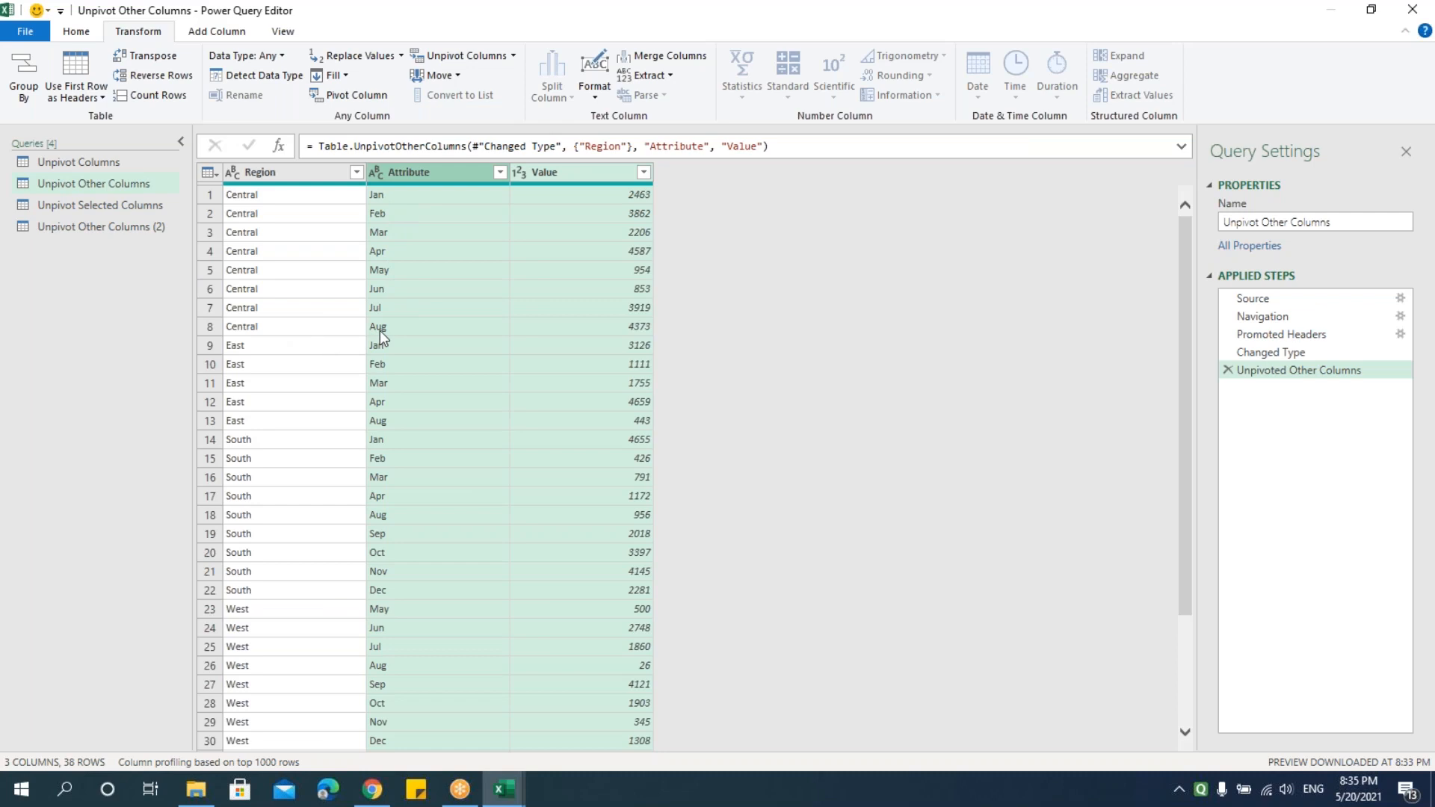
# Step: Compare the null months in the Unpivot Other Columns (2) duplicate with the rows of the unpivoted original query
pyautogui.click(75, 227)
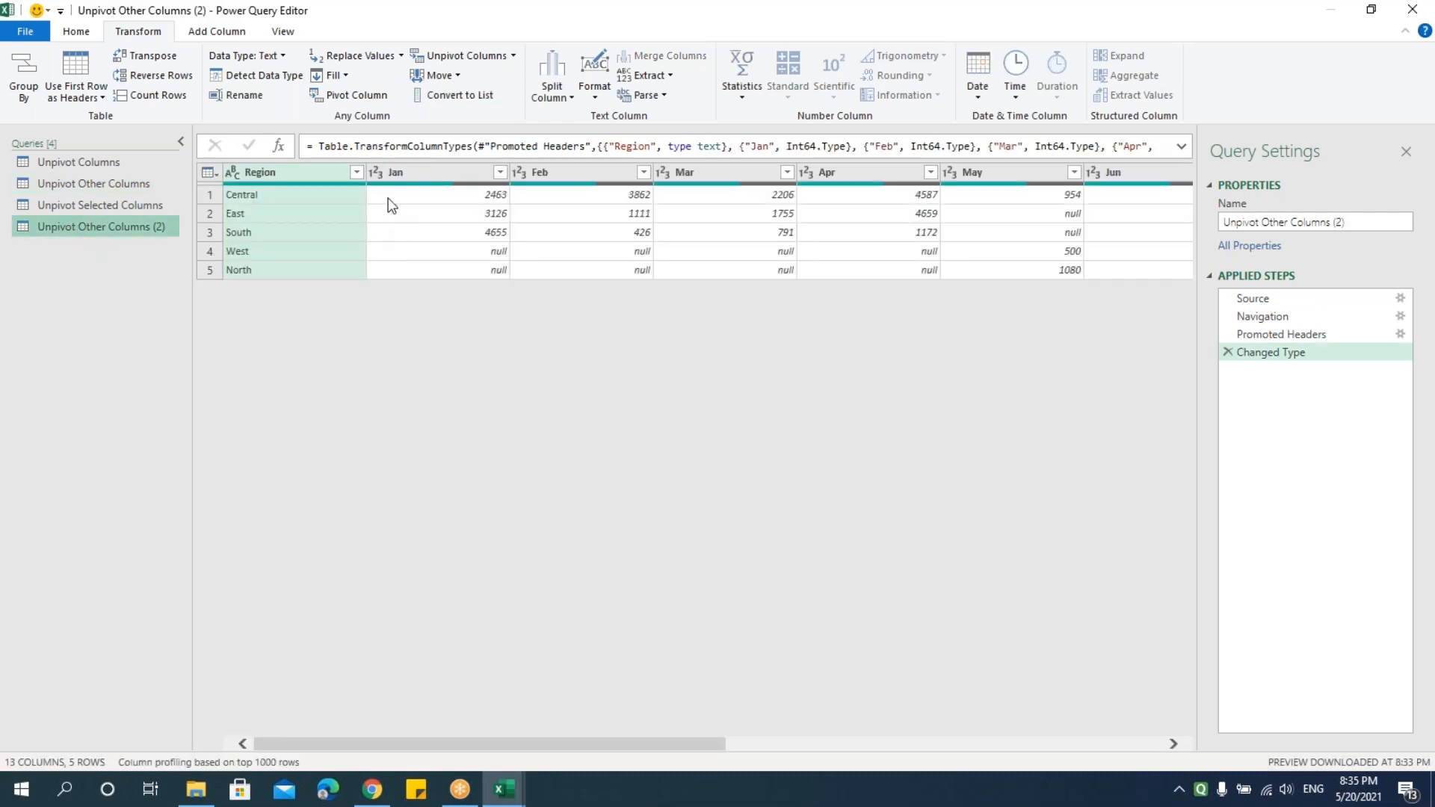
pyautogui.moveTo(520, 744); pyautogui.dragTo(957, 745)
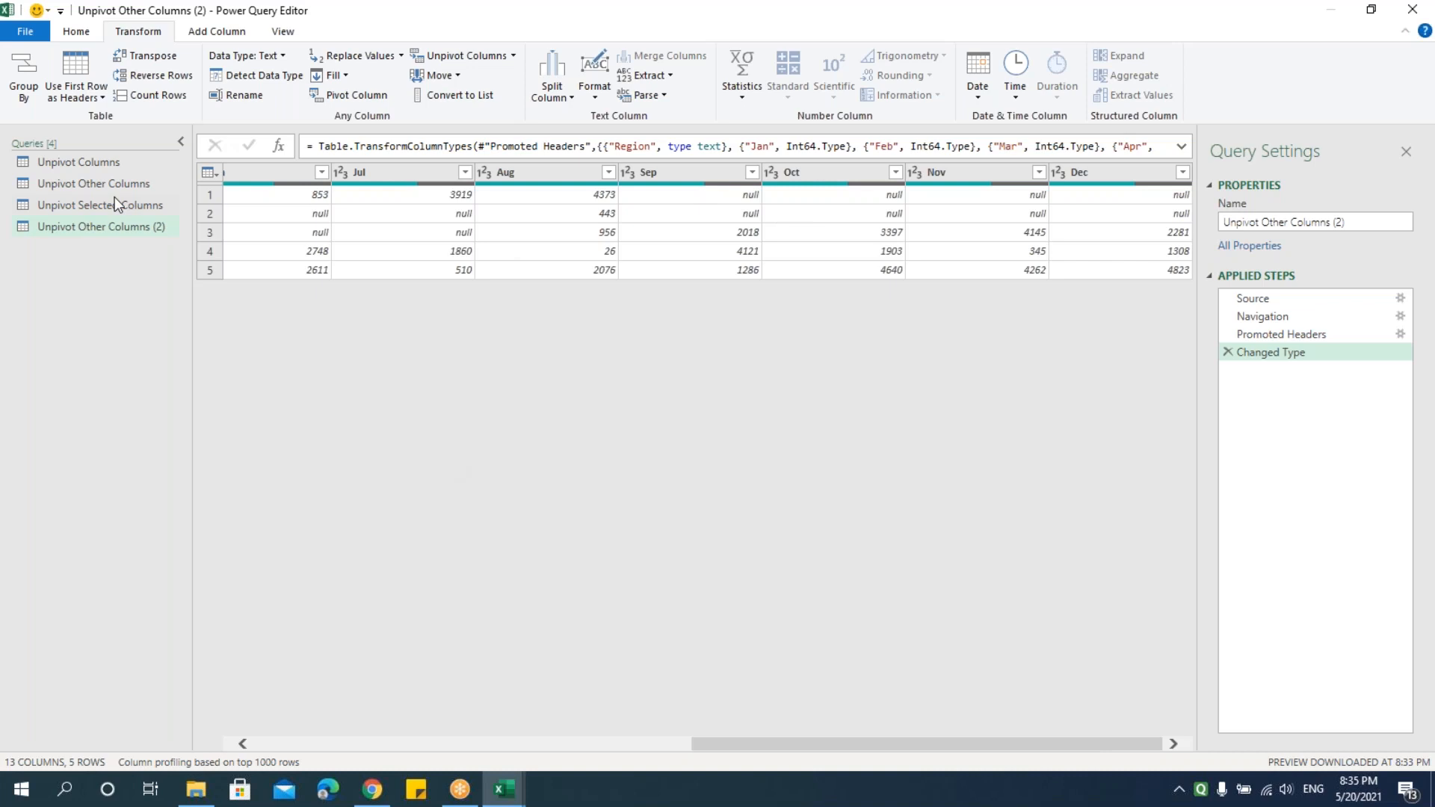
pyautogui.moveTo(120, 183); pyautogui.dragTo(439, 324)
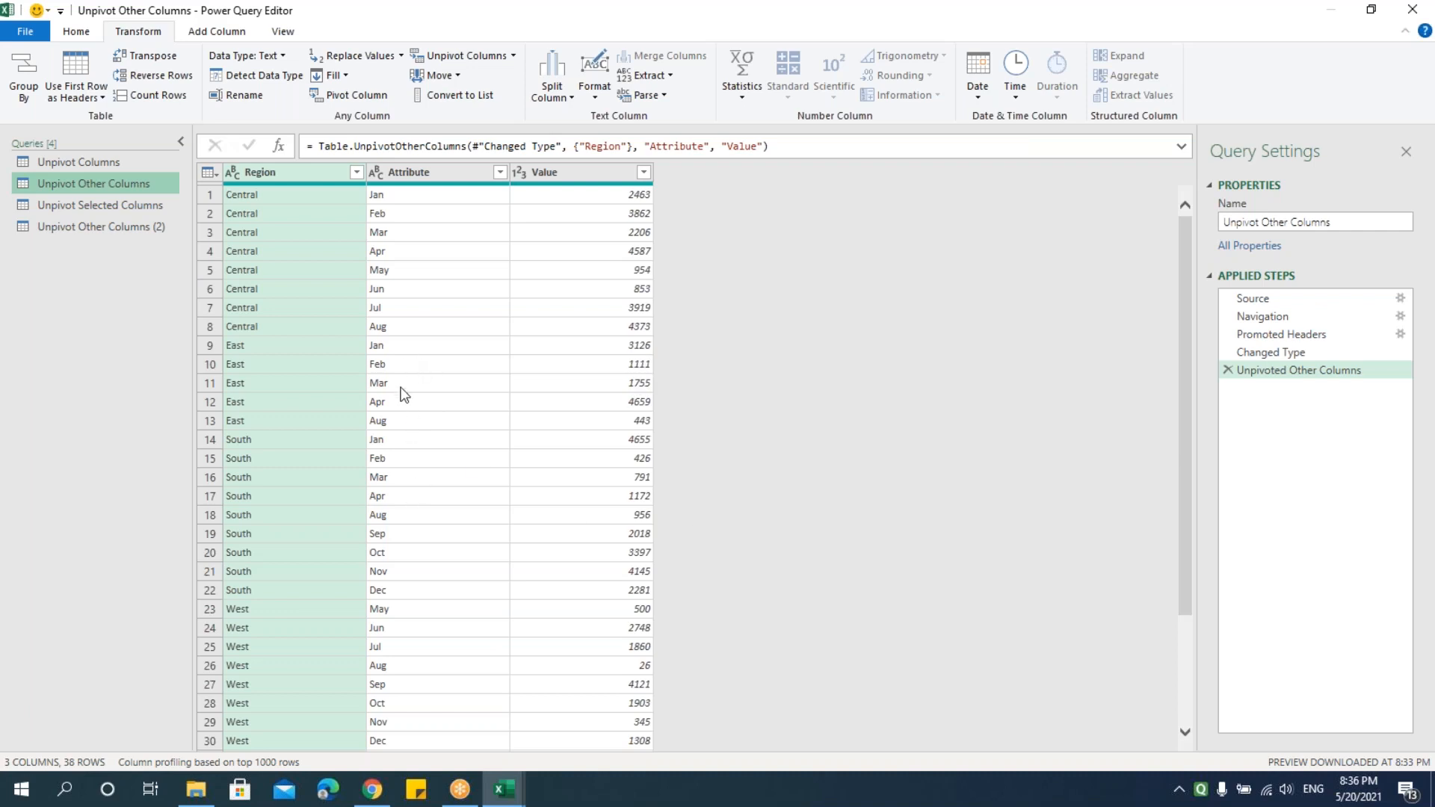
# Step: Replace null with 0 in the Jan to Dec columns of the Unpivot Other Columns (2) query
pyautogui.click(101, 218)
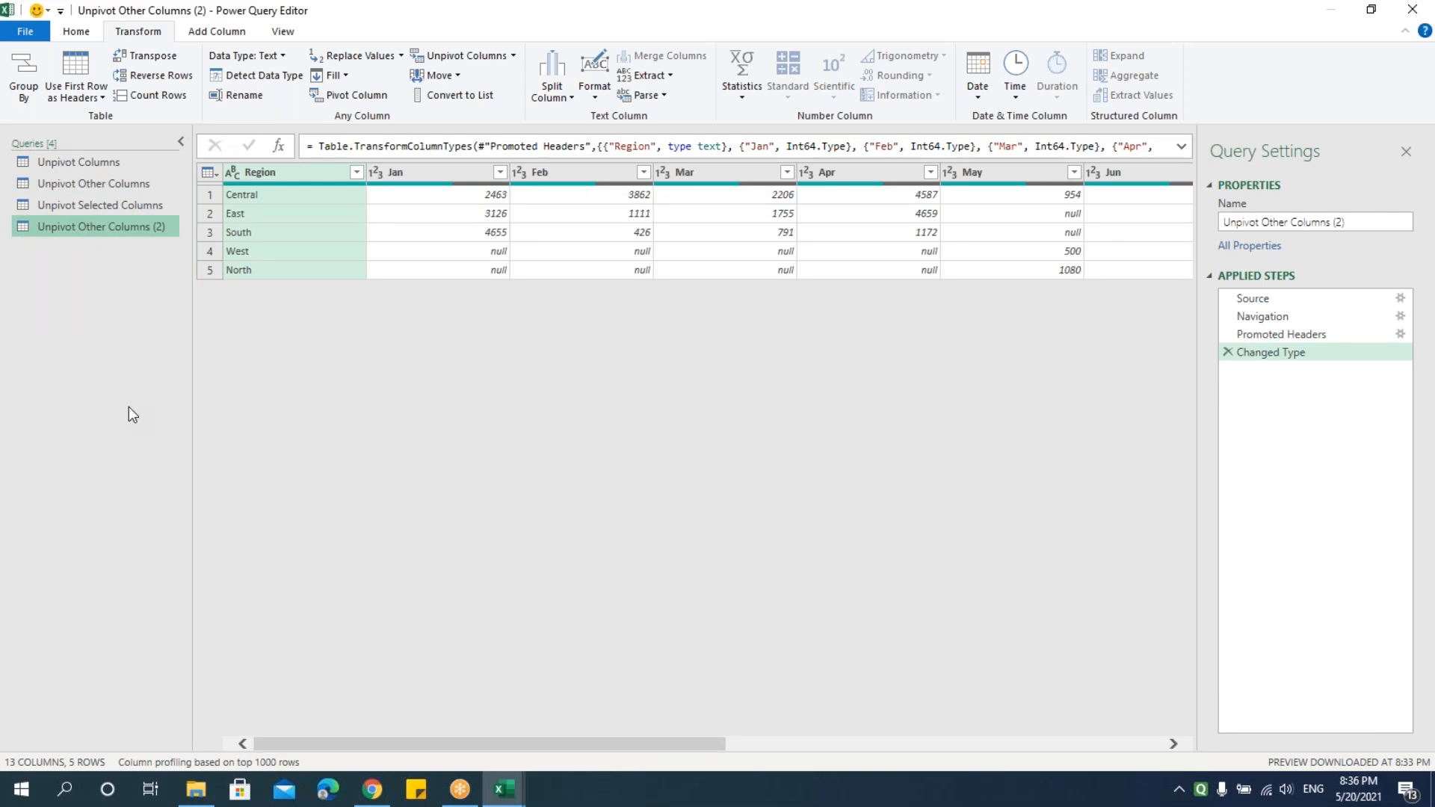
pyautogui.click(433, 170)
pyautogui.moveTo(462, 744); pyautogui.dragTo(985, 742)
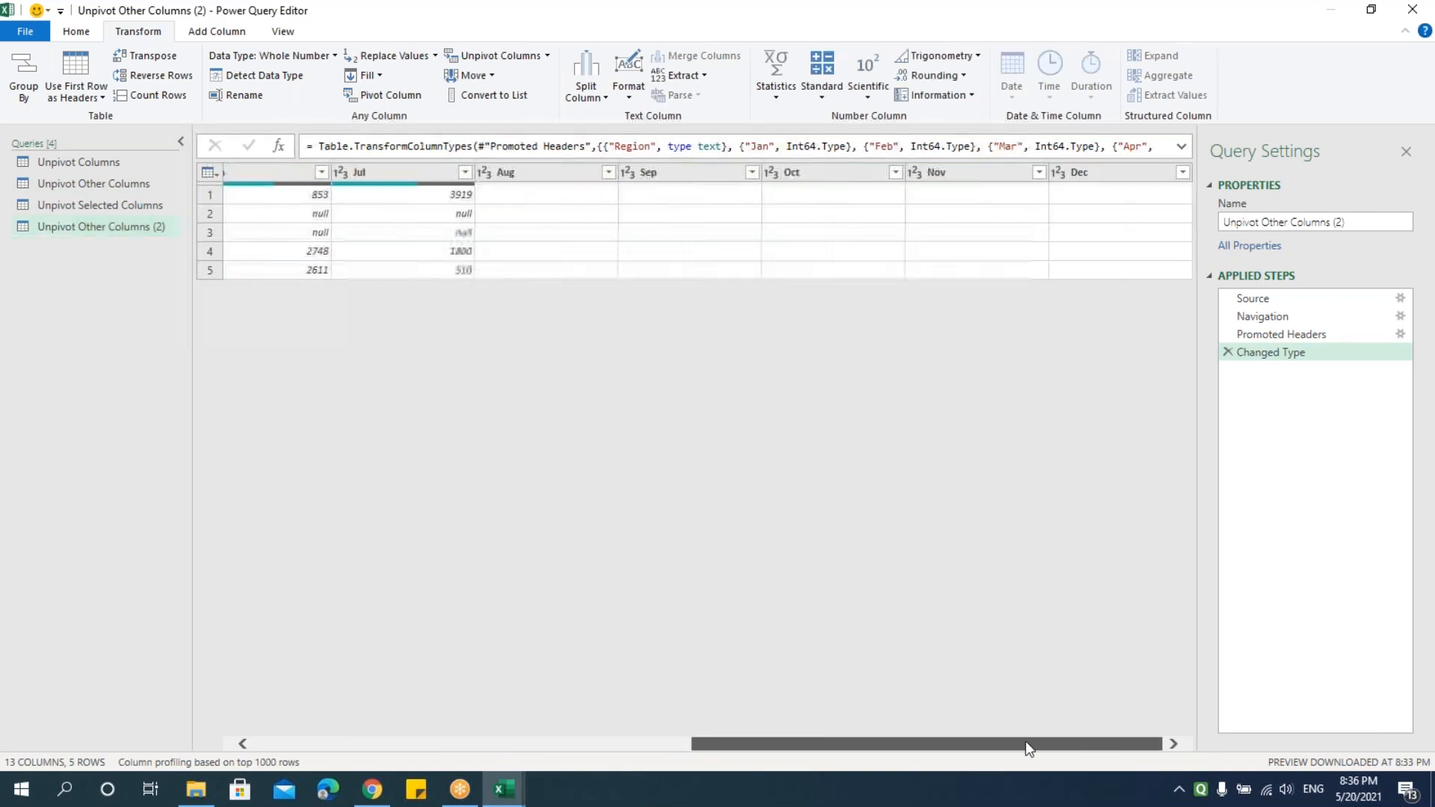
pyautogui.keyDown('shift'); pyautogui.click(1097, 166); pyautogui.keyUp('shift')
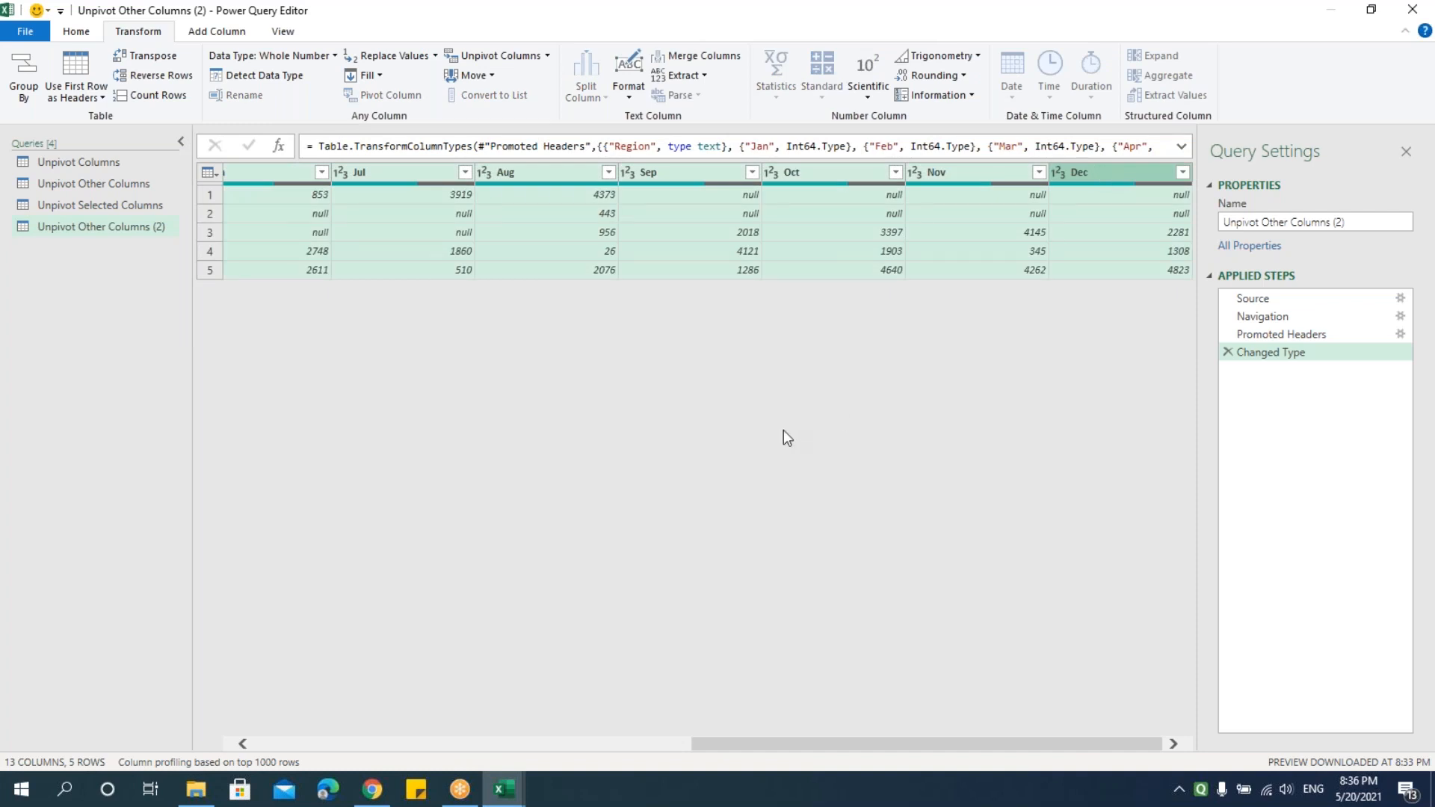
pyautogui.click(435, 56)
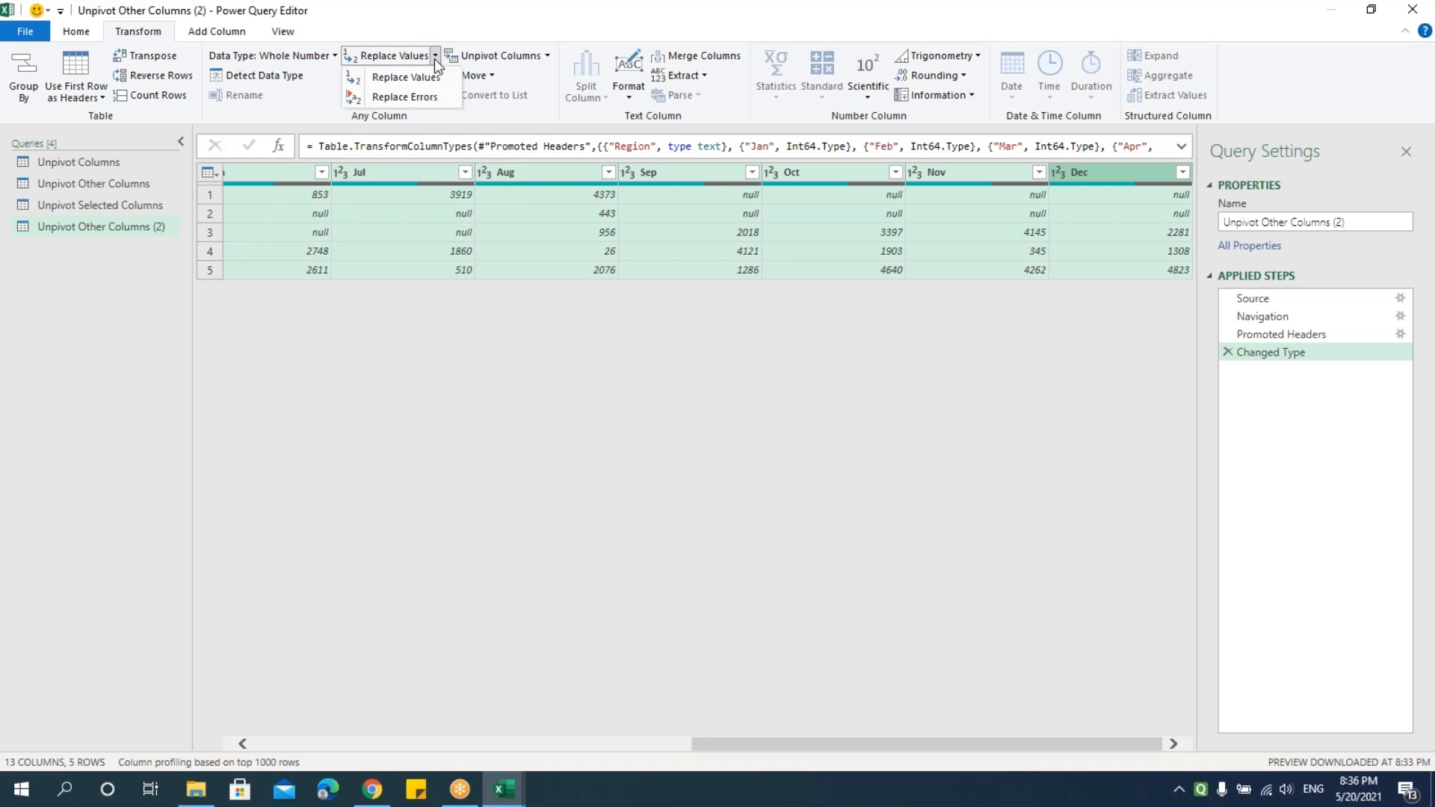
pyautogui.click(385, 80)
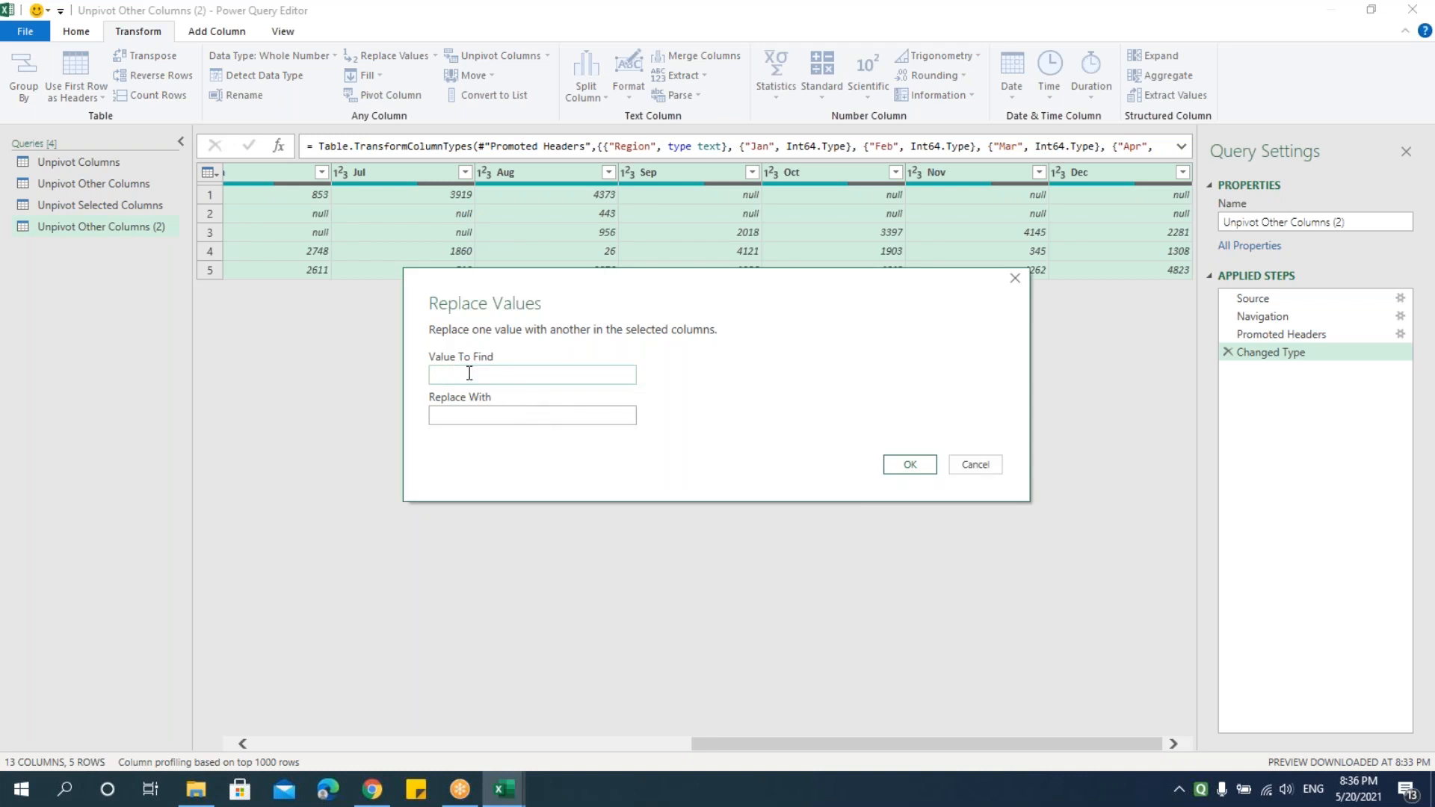
pyautogui.write('null')
pyautogui.click(478, 415)
pyautogui.write('0')
pyautogui.click(910, 465)
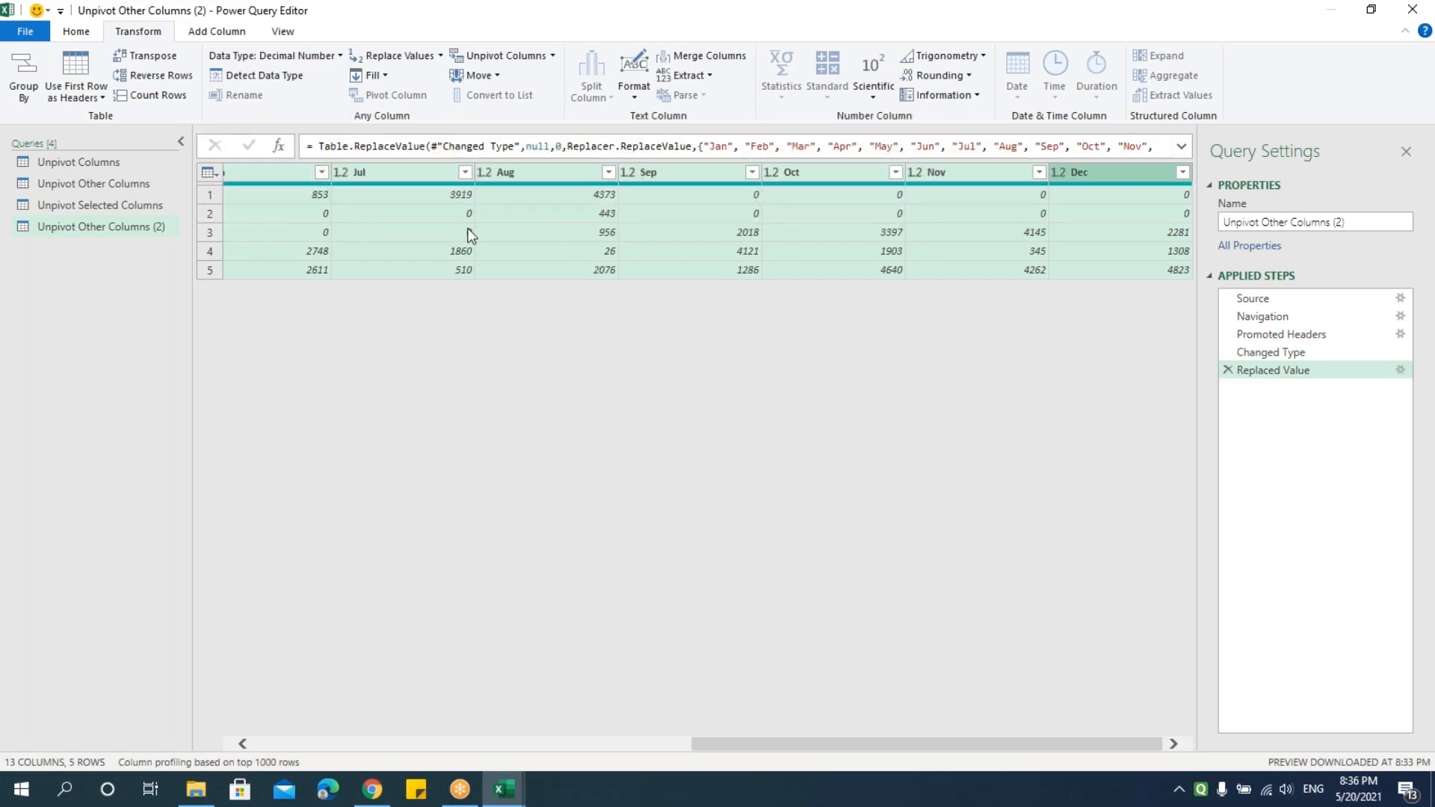
# Step: Unpivot all columns other than Region in the Unpivot Other Columns (2) query
pyautogui.moveTo(706, 745); pyautogui.dragTo(267, 715)
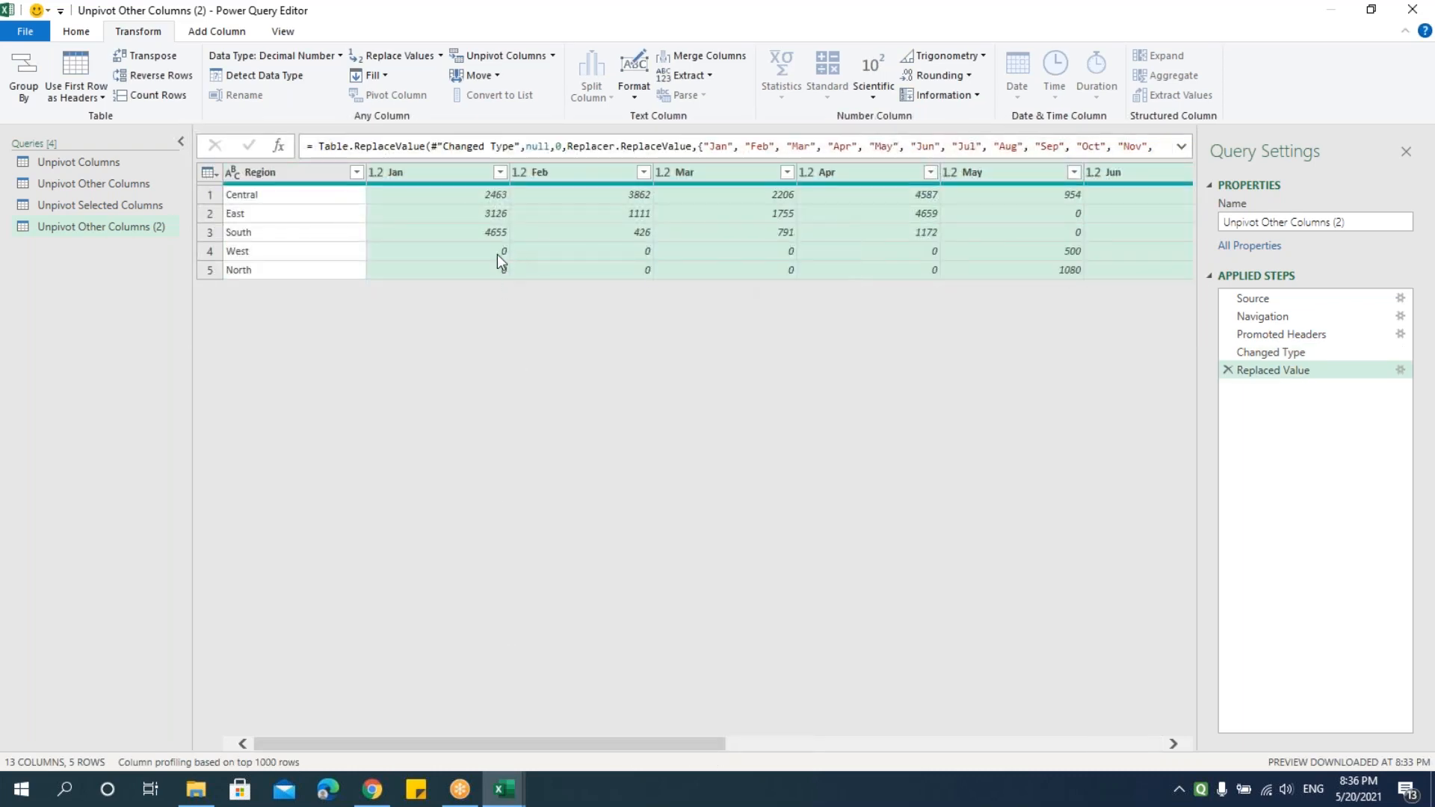
pyautogui.click(329, 174)
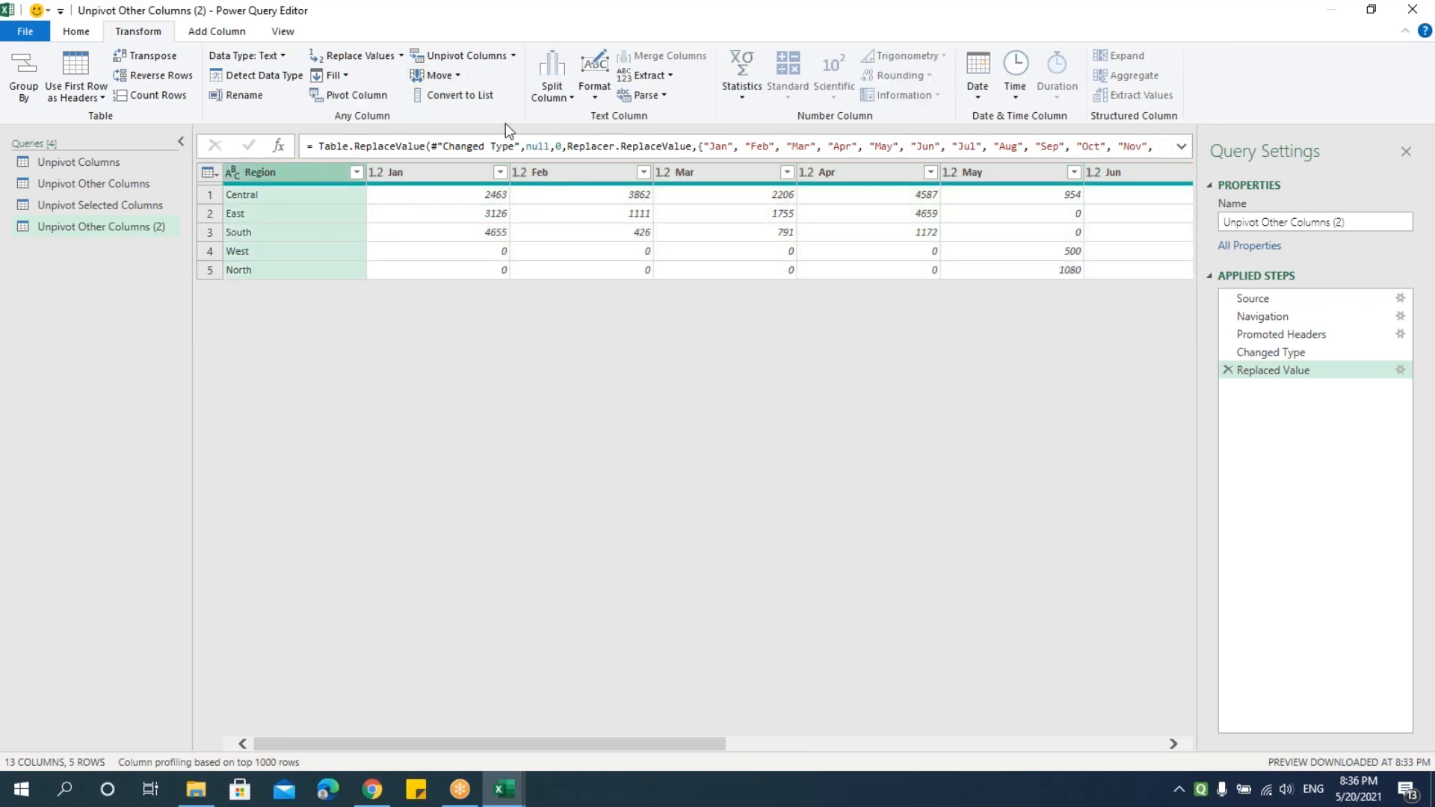
pyautogui.click(514, 57)
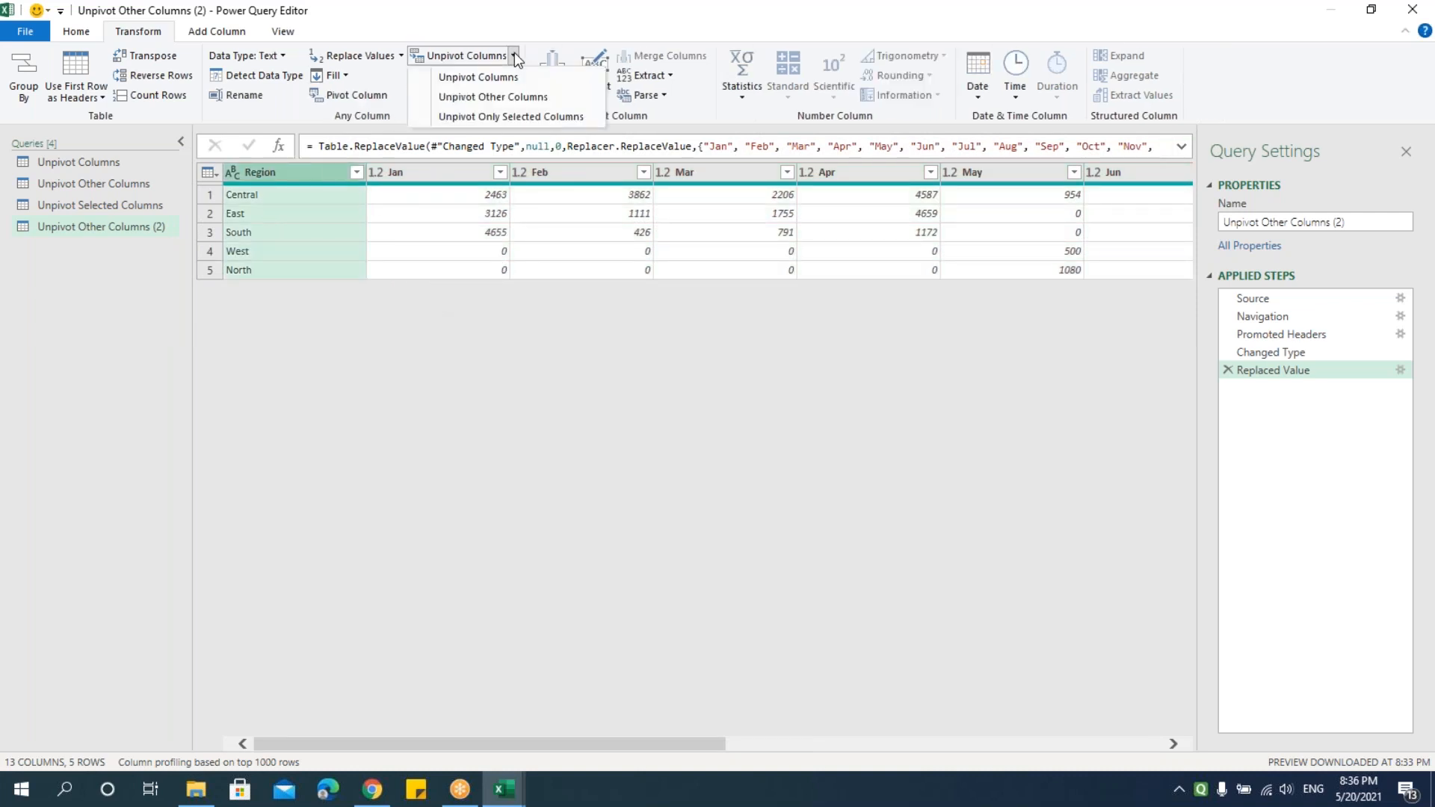
pyautogui.click(467, 95)
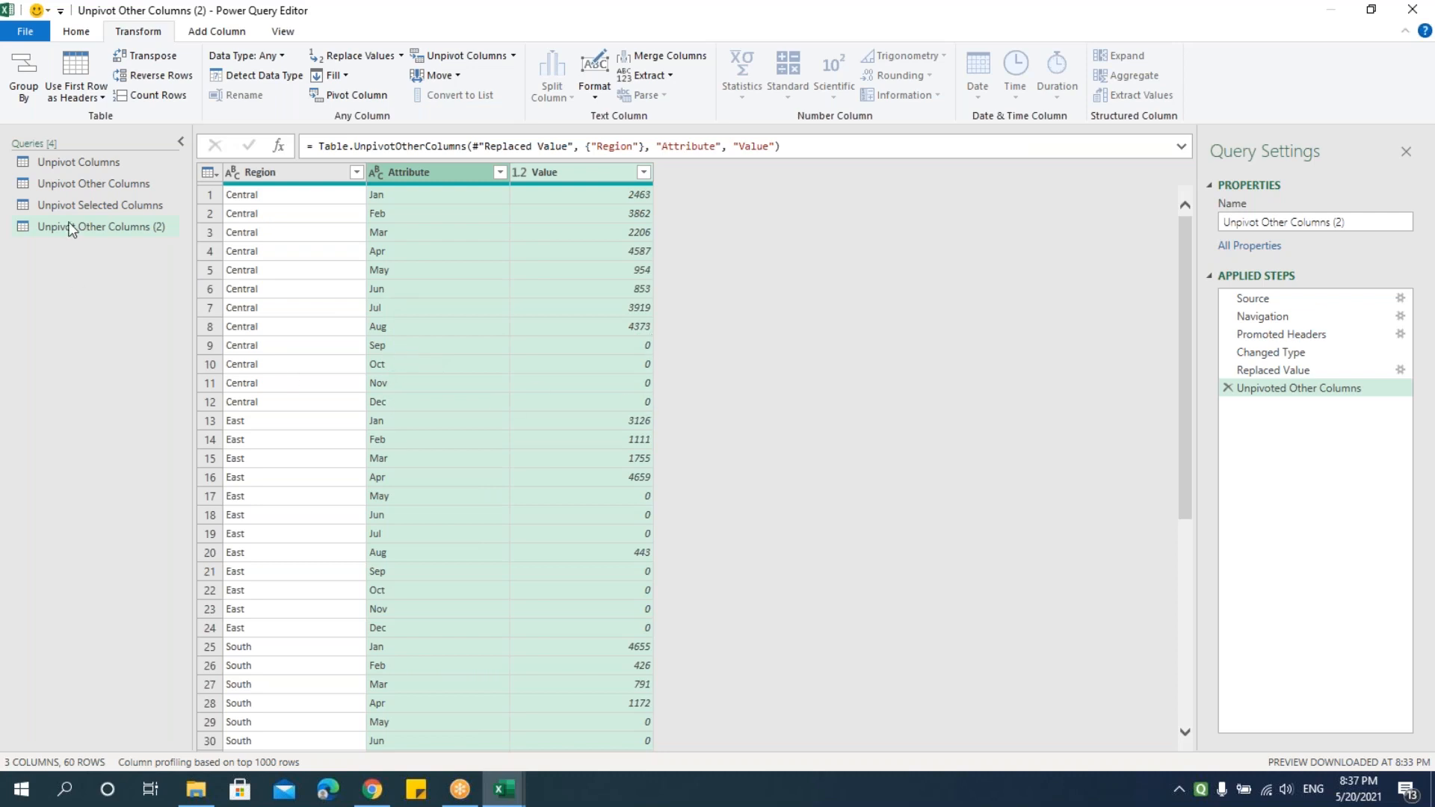
# Step: Compare with the original Unpivot Other Columns query, and close and load all the queries into the workbook
pyautogui.click(130, 183)
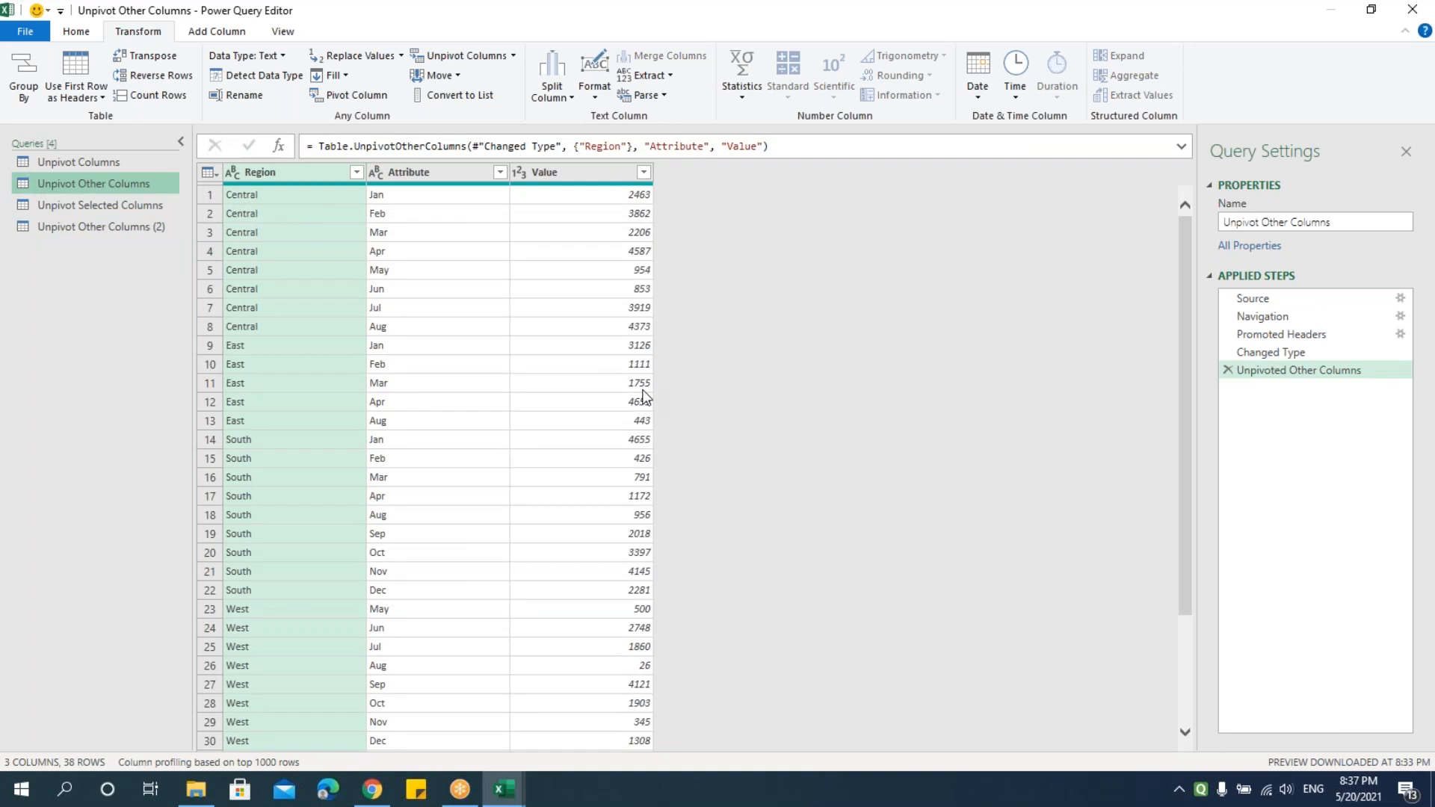
pyautogui.click(24, 31)
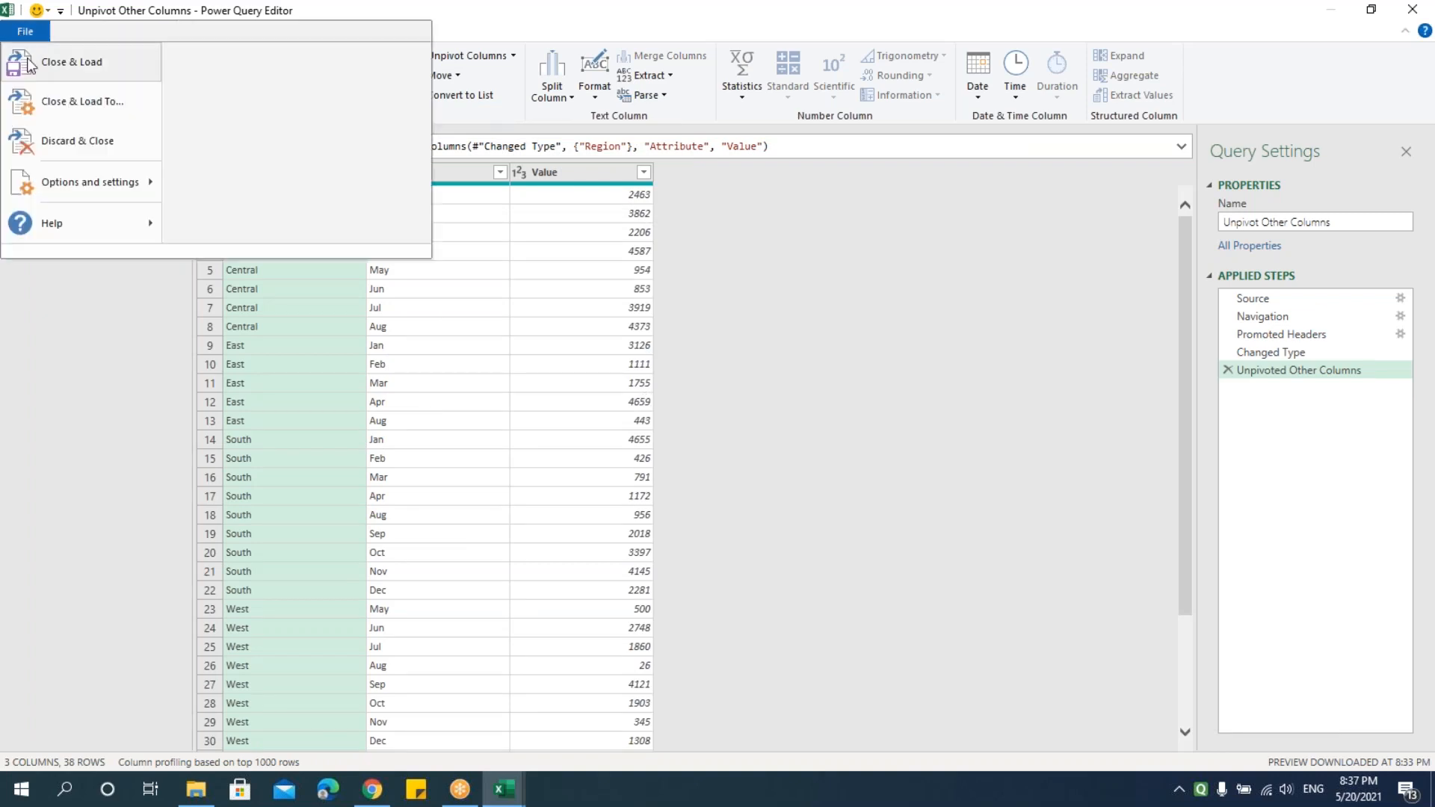
pyautogui.click(54, 63)
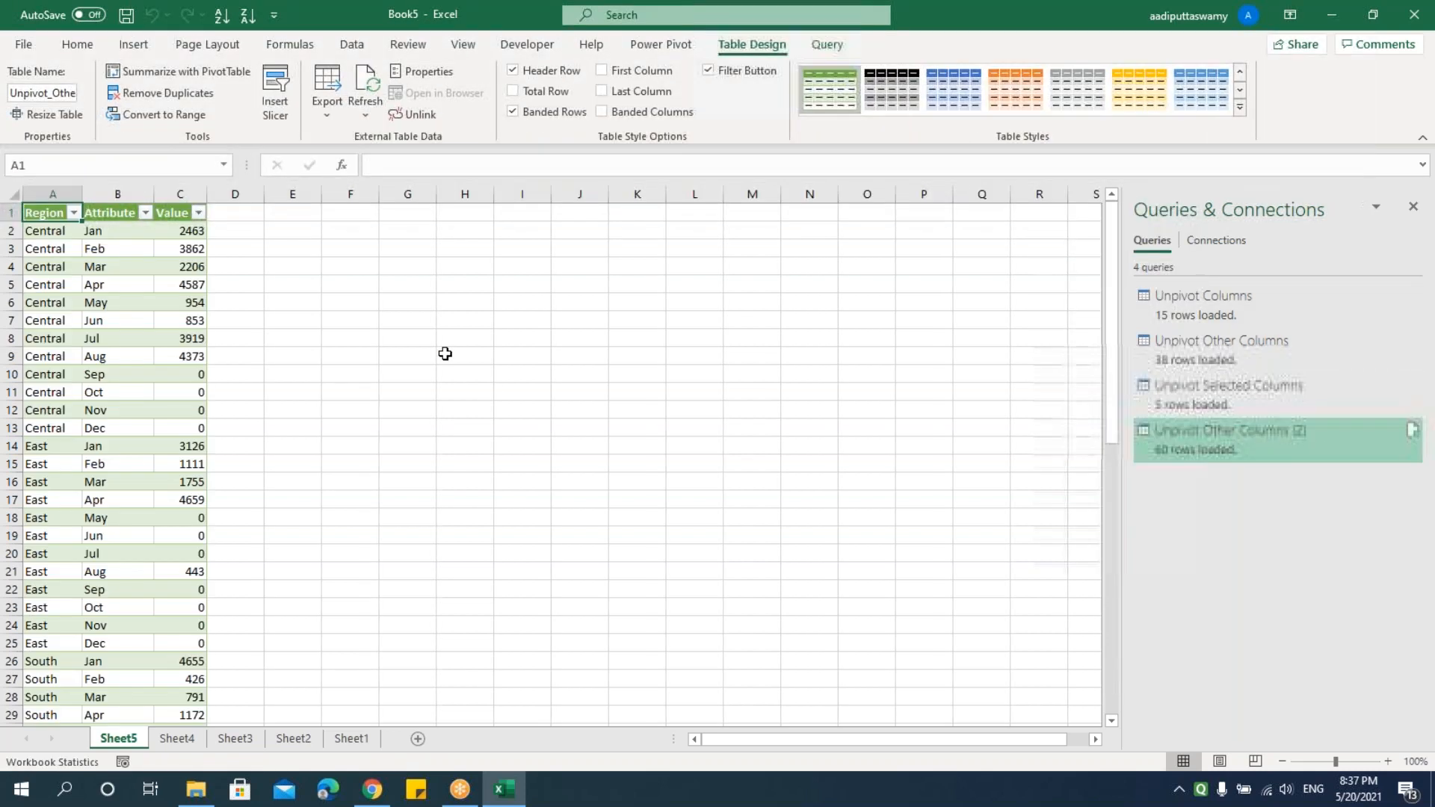
# Step: Review the unpivoted tables loaded on Sheet5, Sheet4, Sheet3 and Sheet2
pyautogui.click(415, 338)
pyautogui.click(182, 739)
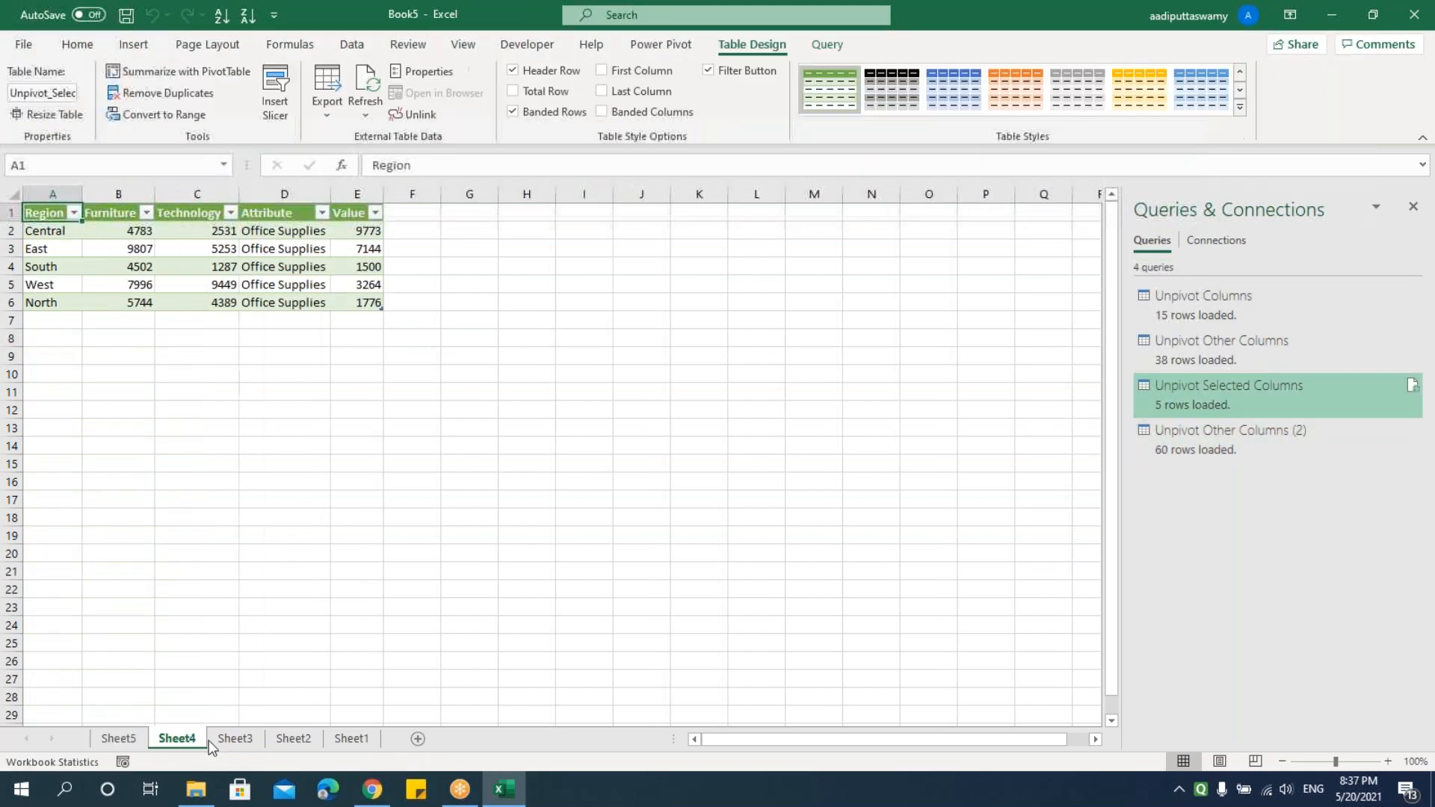
pyautogui.click(235, 739)
pyautogui.click(152, 343)
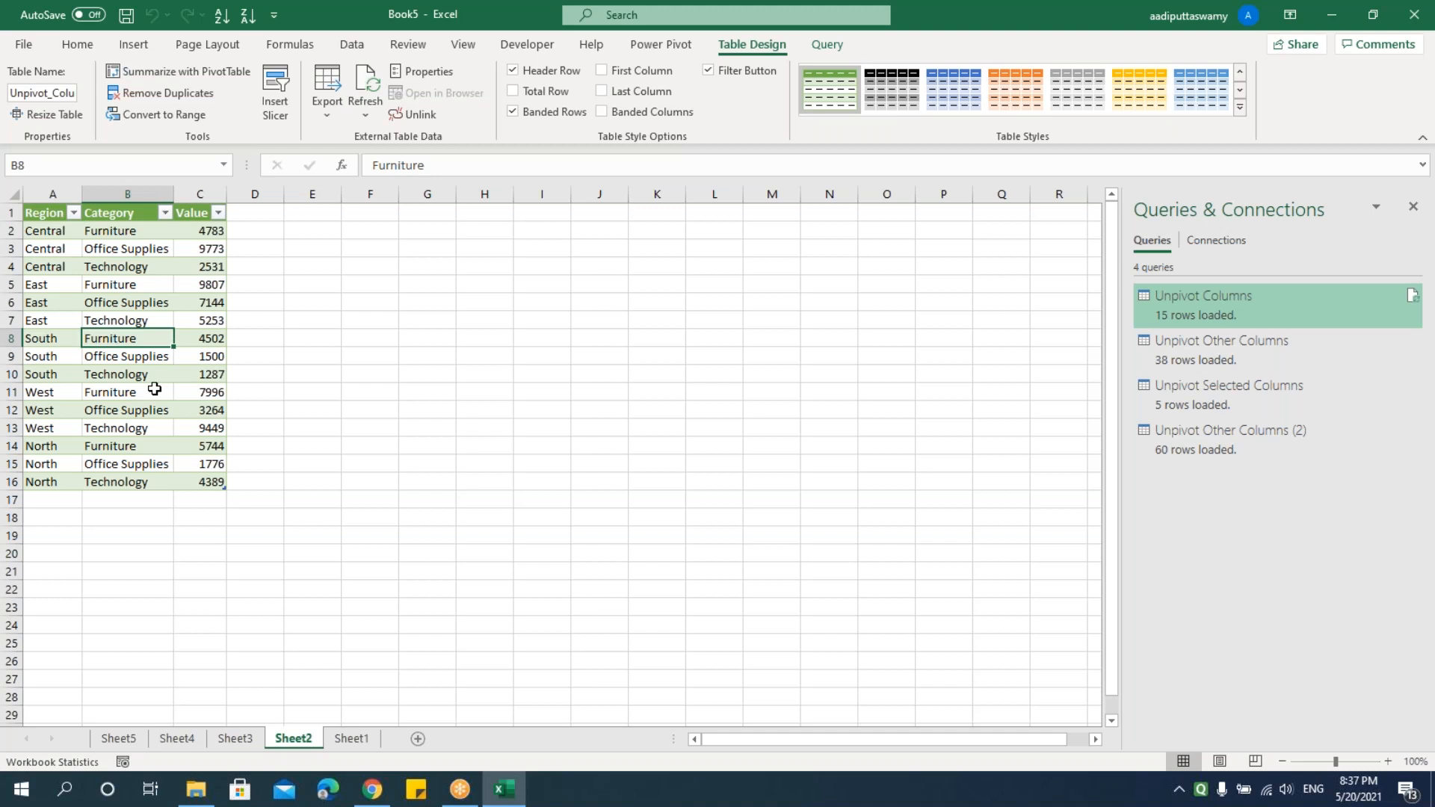
pyautogui.click(274, 374)
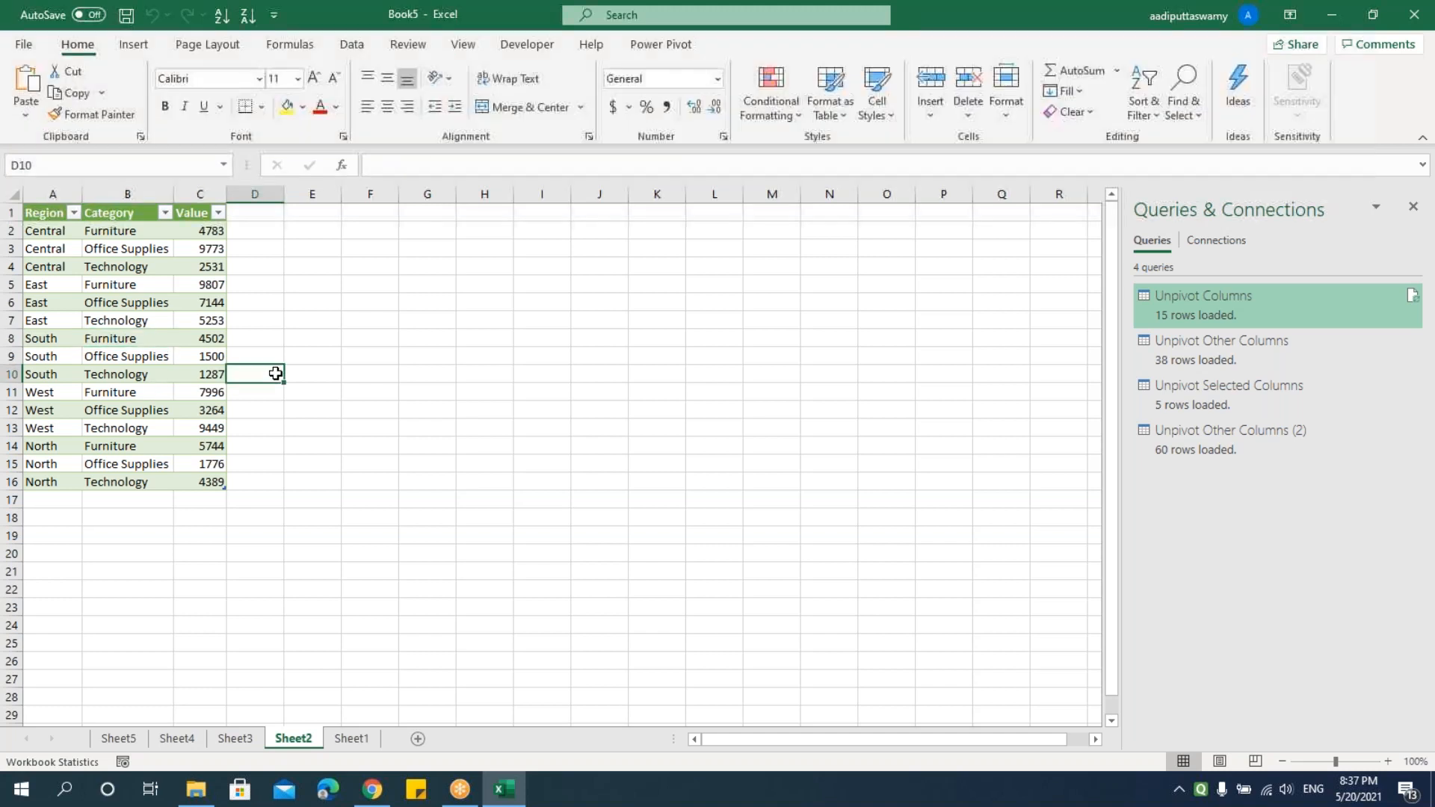
# Step: Close the Book5 workbook without saving and create a new blank workbook
pyautogui.hotkey('alt', 'F4')
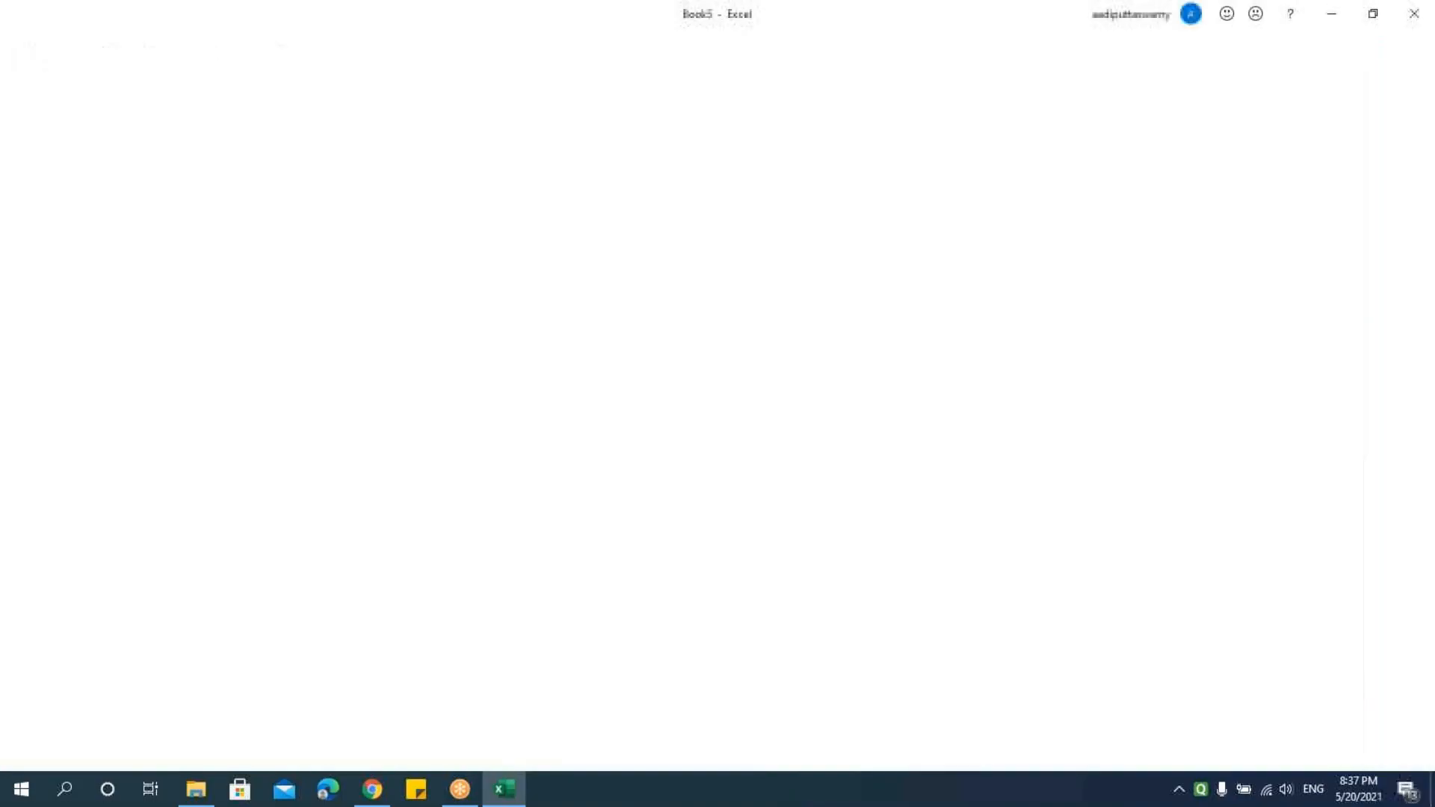
pyautogui.click(716, 414)
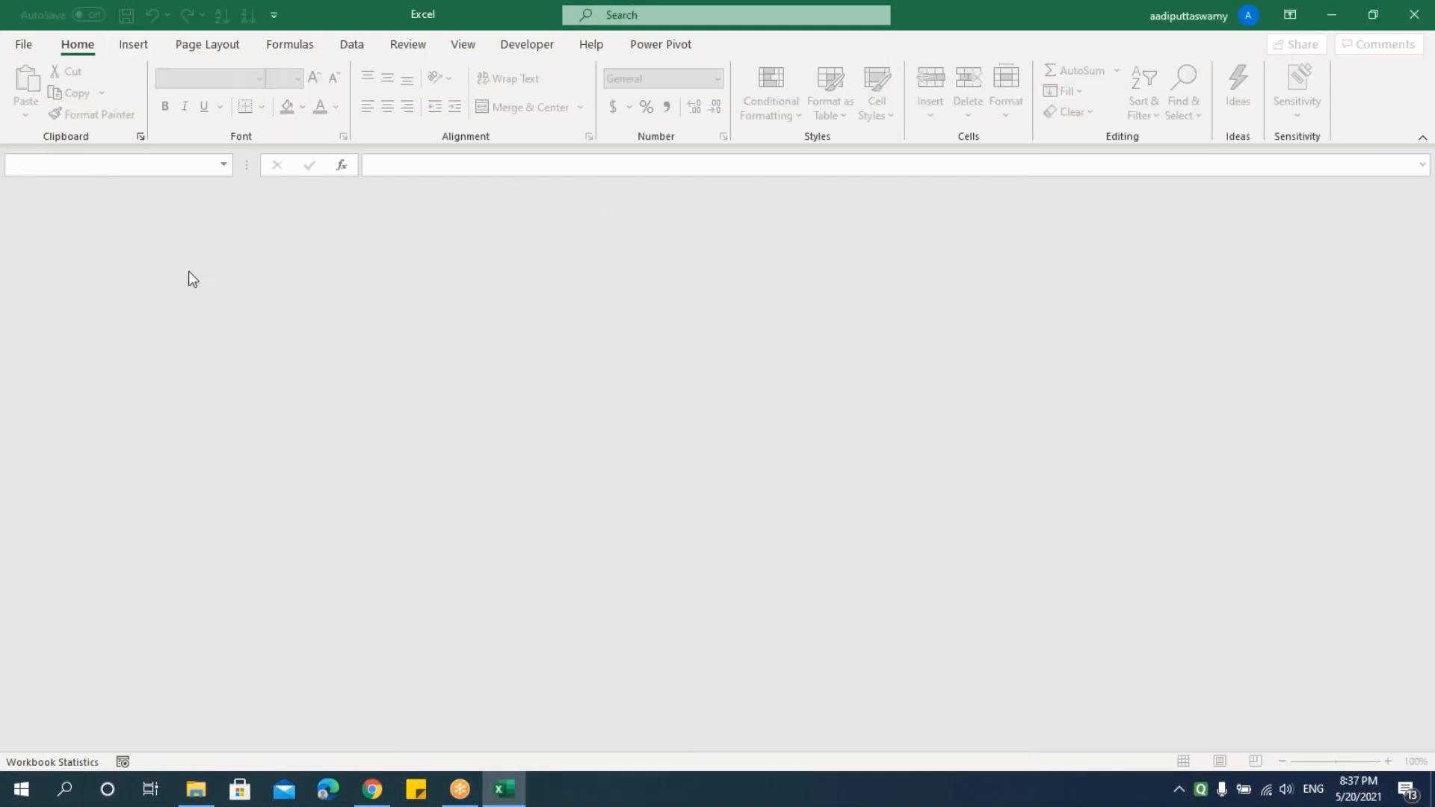
pyautogui.hotkey('ctrl', 'n')
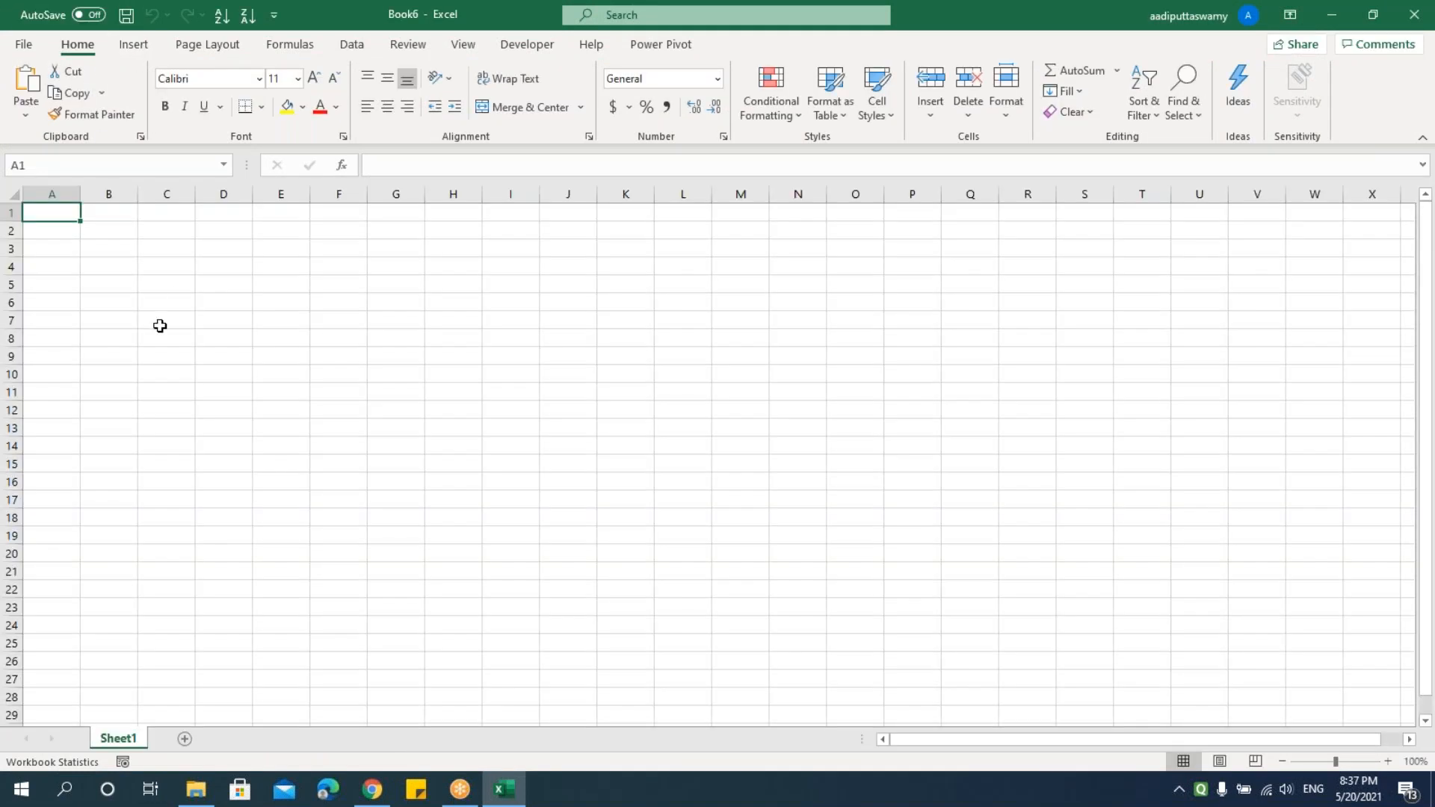
# Step: Import the Index Columns sheet from the Index Columns workbook and open it for transformation in Power Query
pyautogui.click(351, 45)
pyautogui.click(28, 112)
pyautogui.moveTo(71, 152)
pyautogui.click(262, 146)
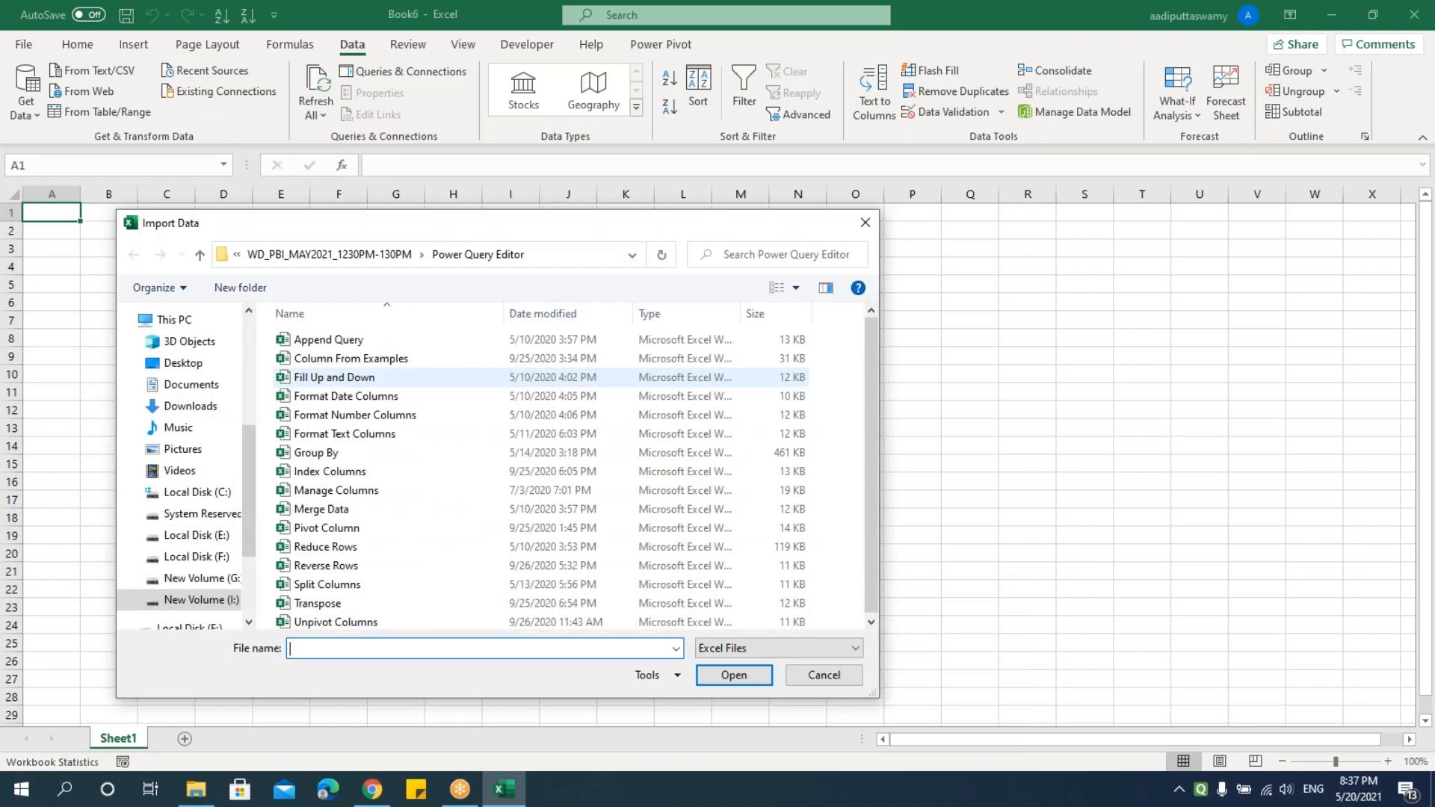
pyautogui.doubleClick(355, 487)
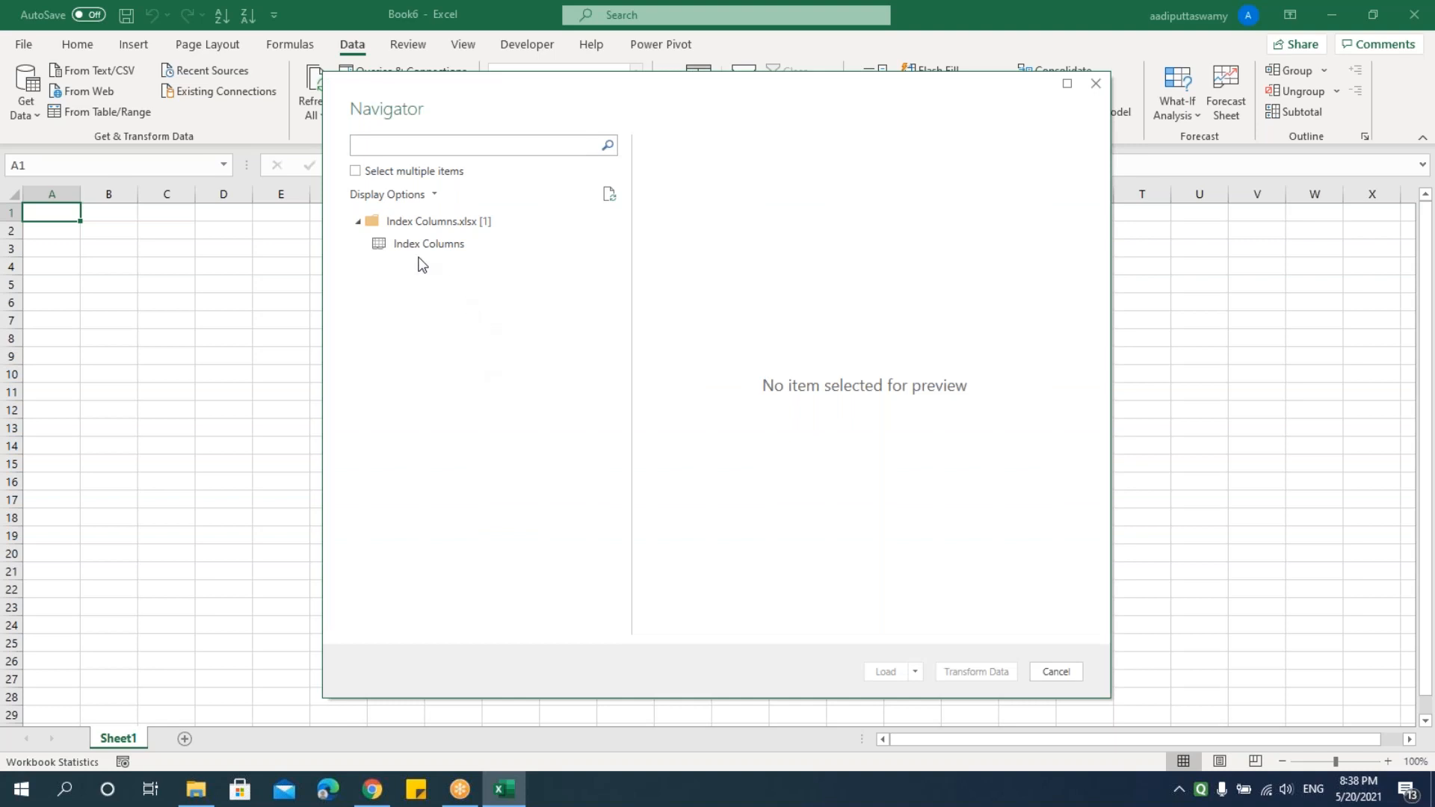
pyautogui.click(408, 249)
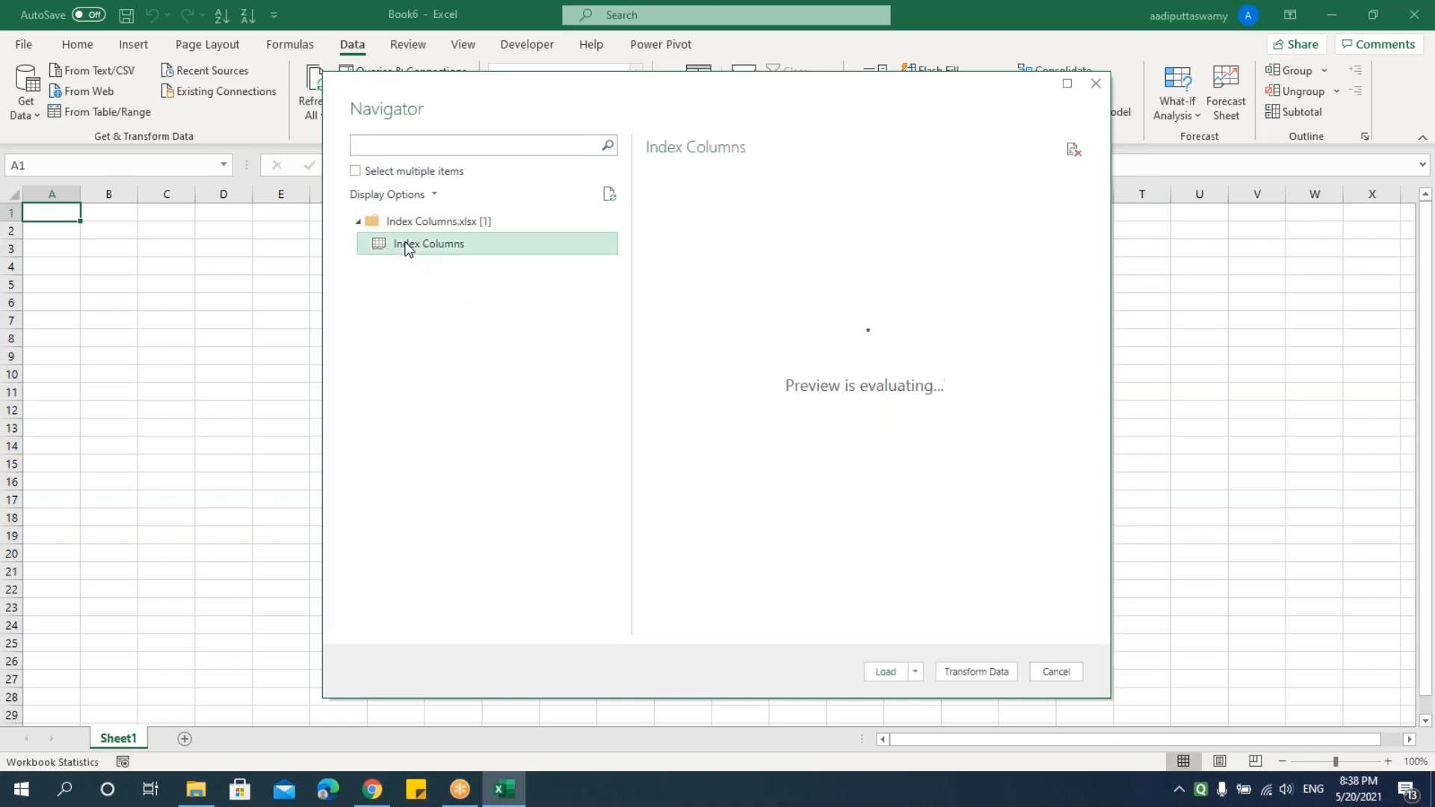
pyautogui.click(975, 672)
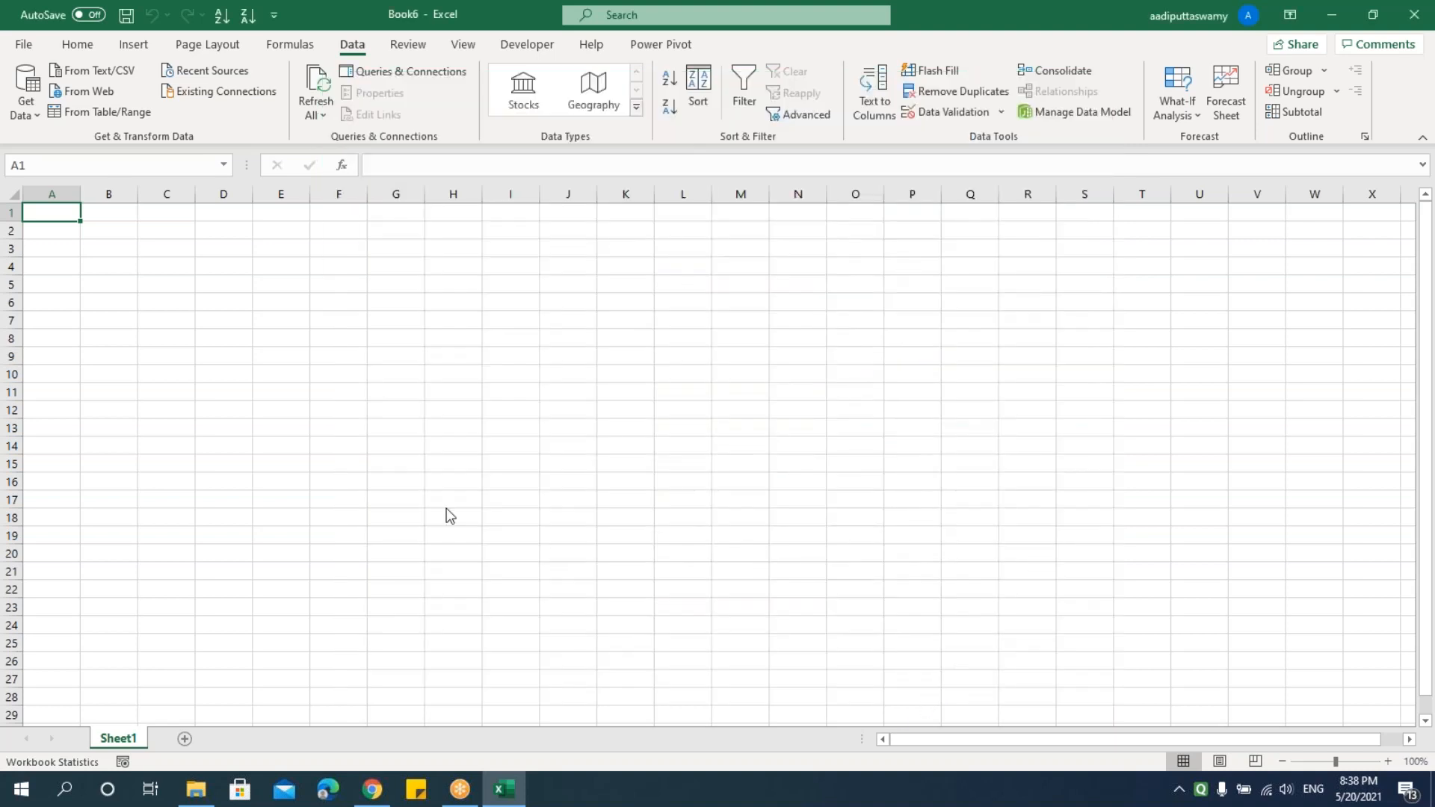
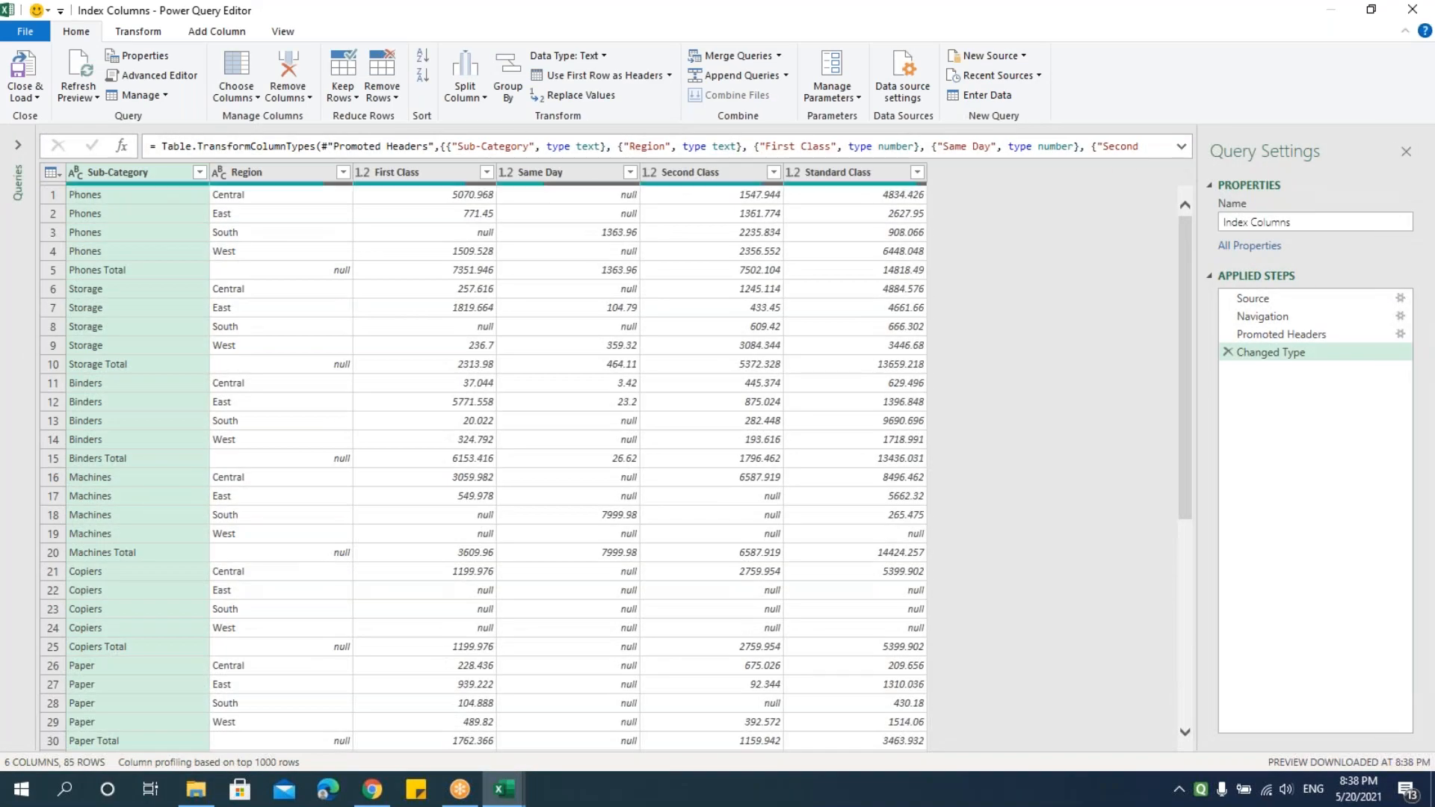
# Step: Add two index columns to the Index Columns query, one starting from 0 and one starting from 1
pyautogui.click(200, 35)
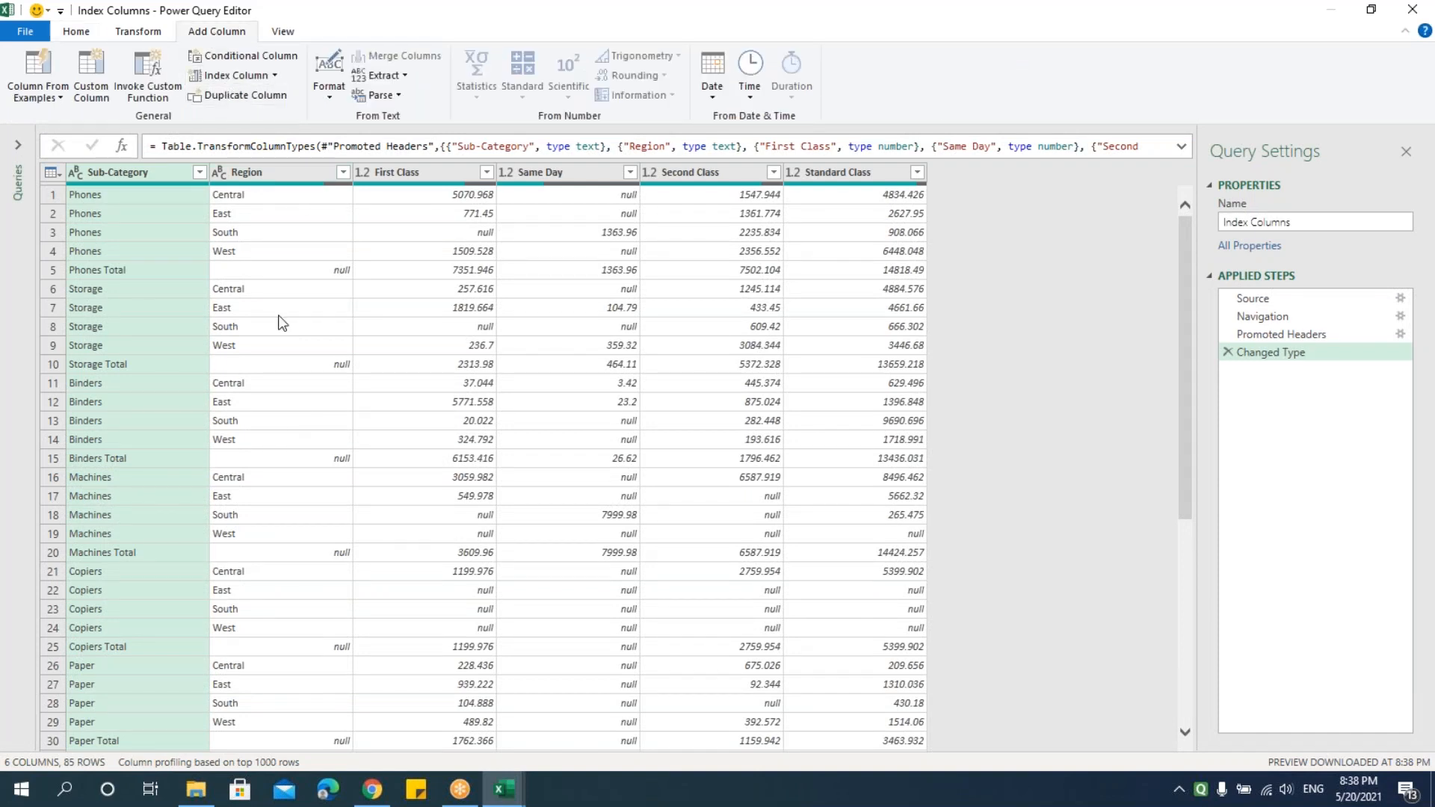
pyautogui.click(275, 75)
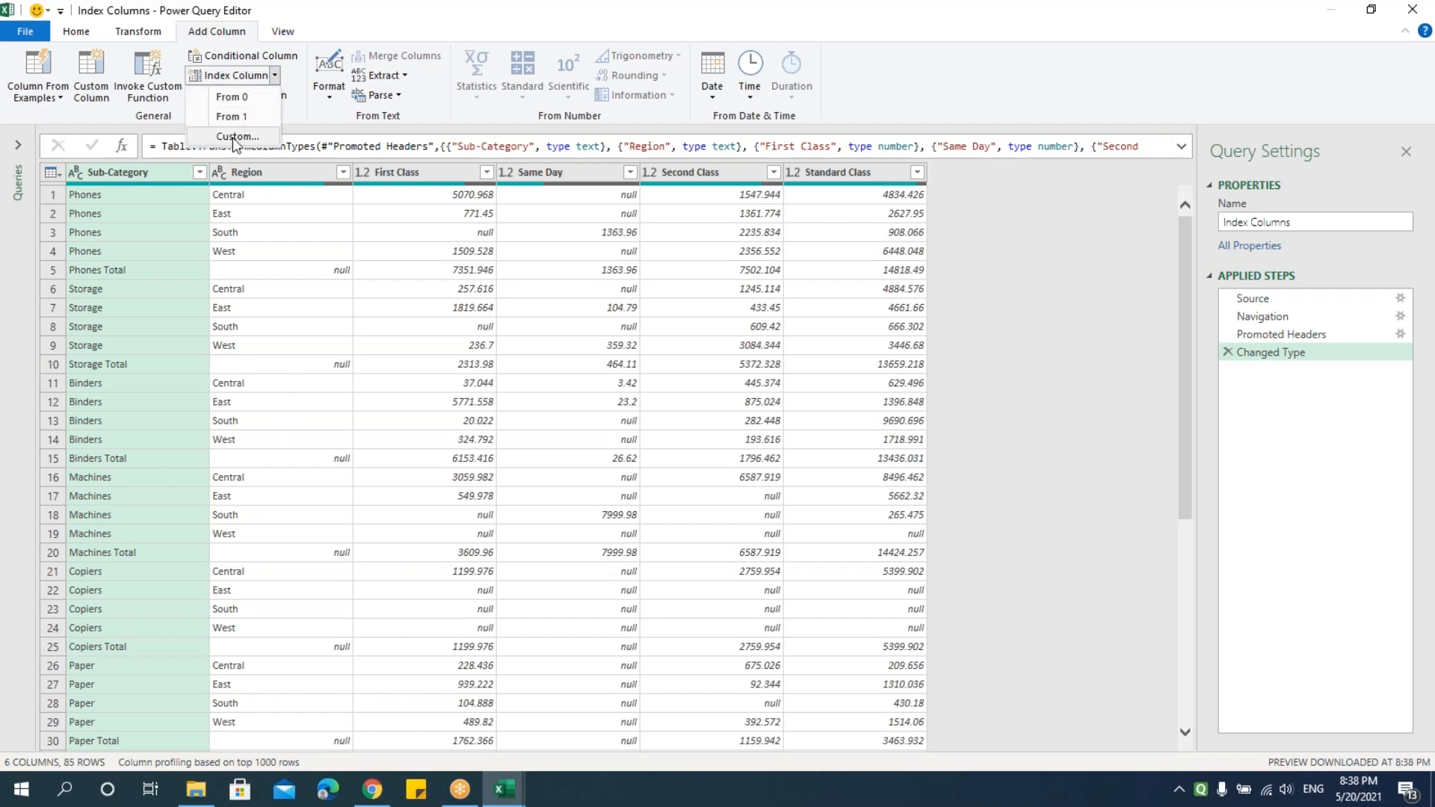
pyautogui.click(246, 112)
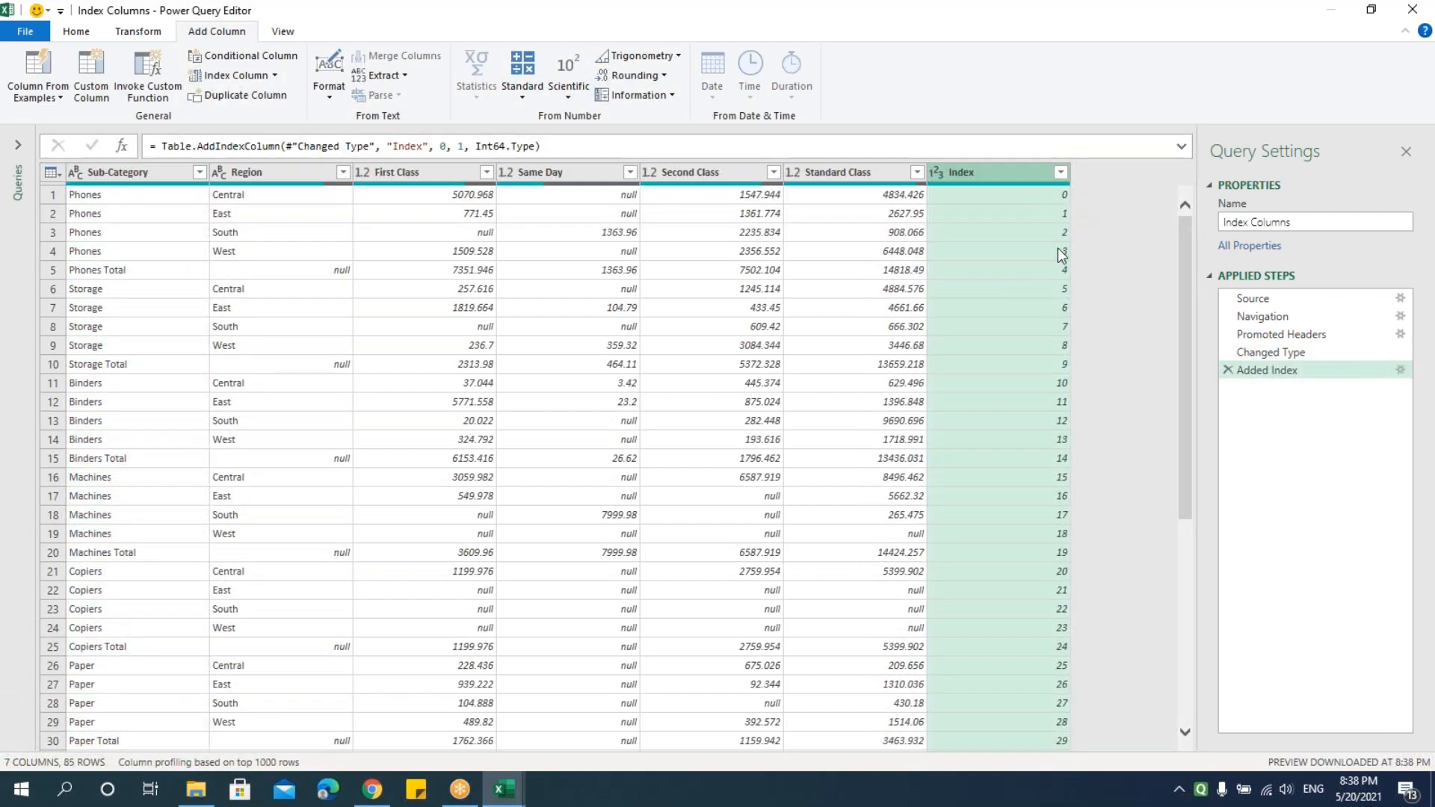
pyautogui.scroll(-1, 1186, 412)
pyautogui.moveTo(1187, 411); pyautogui.dragTo(1050, 497)
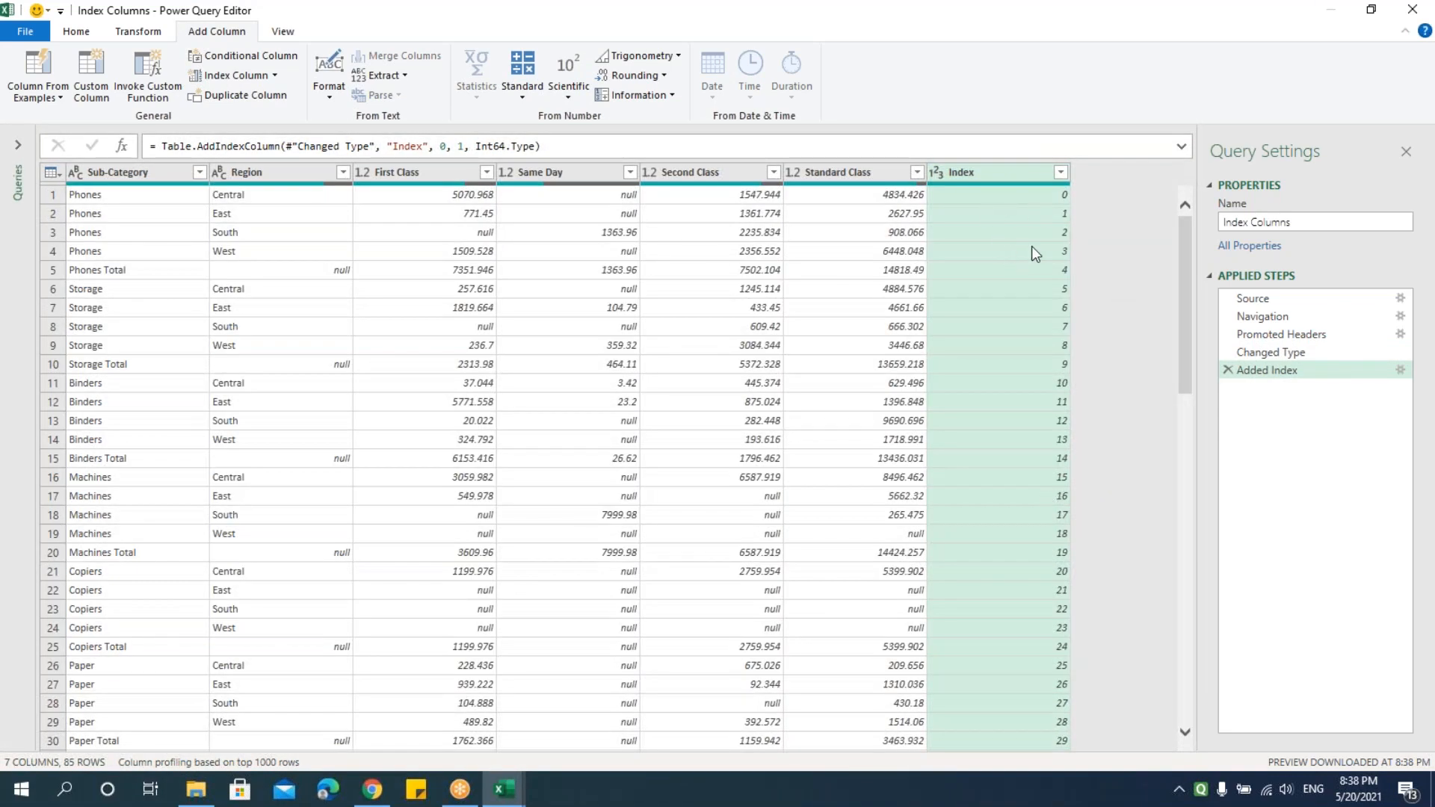
pyautogui.click(276, 75)
pyautogui.click(254, 116)
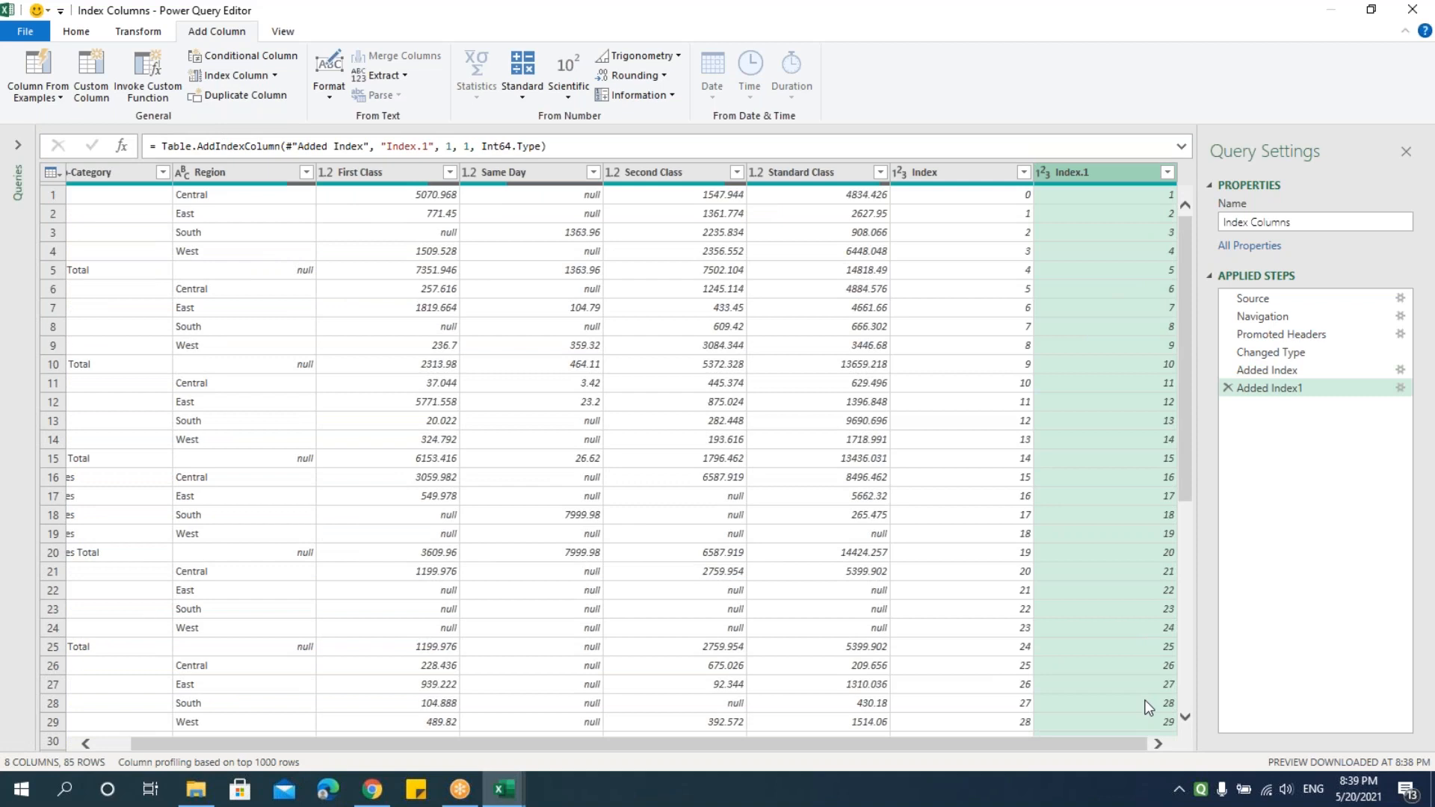
# Step: Add a custom index column with starting index 101 and increment 5
pyautogui.click(276, 76)
pyautogui.click(264, 133)
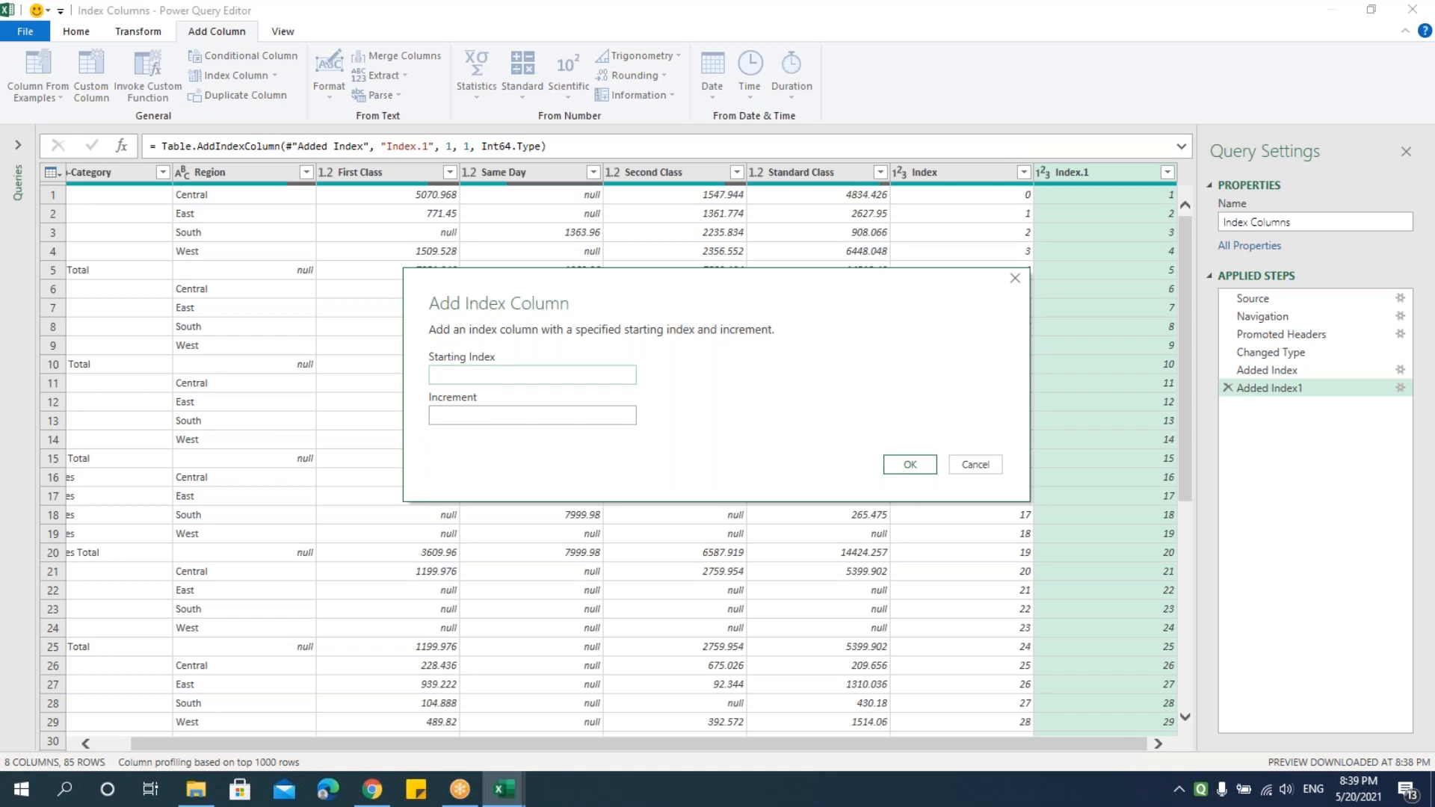
pyautogui.write('101')
pyautogui.click(454, 416)
pyautogui.write('5')
pyautogui.click(909, 464)
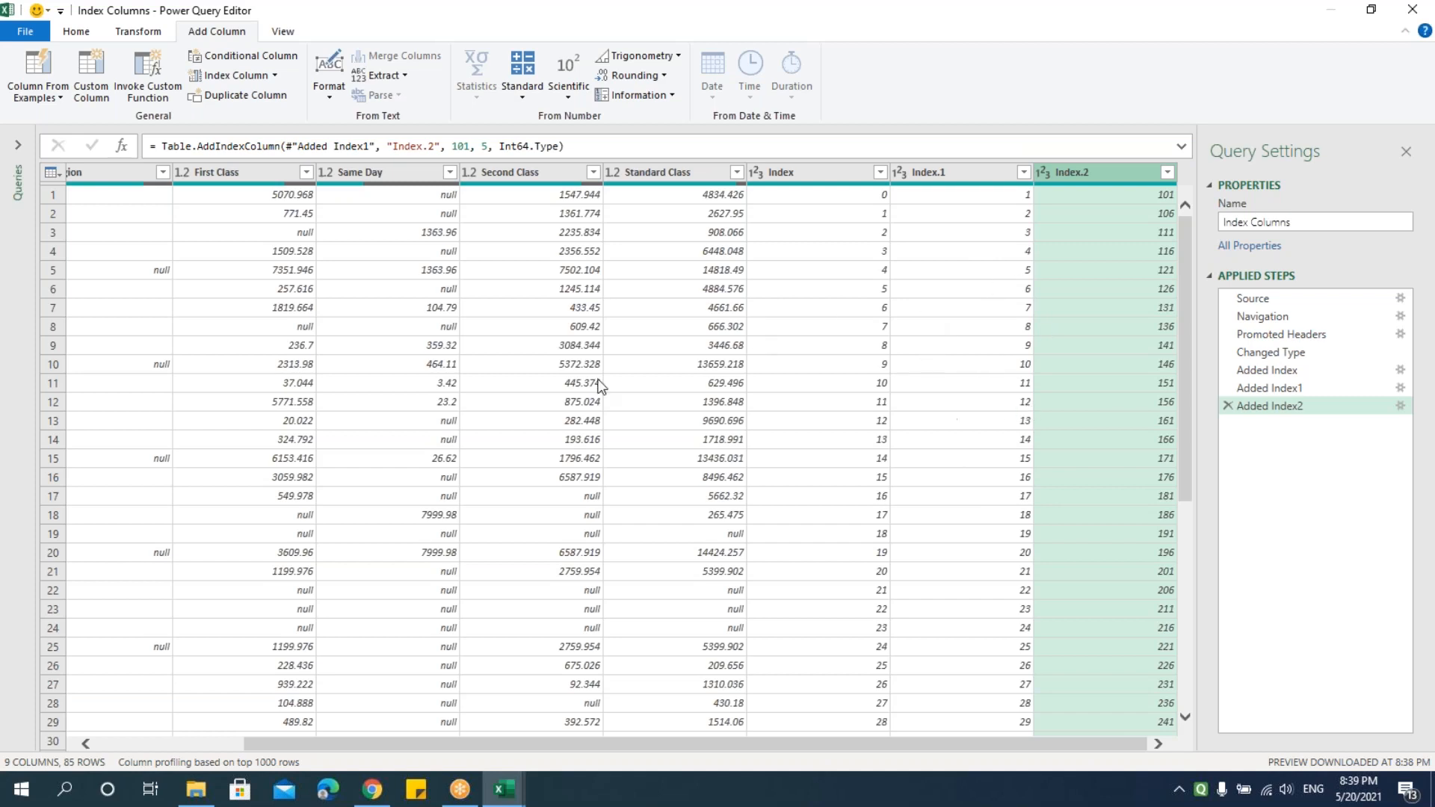
# Step: Close and load the Index Columns query into a new worksheet of the workbook
pyautogui.click(24, 30)
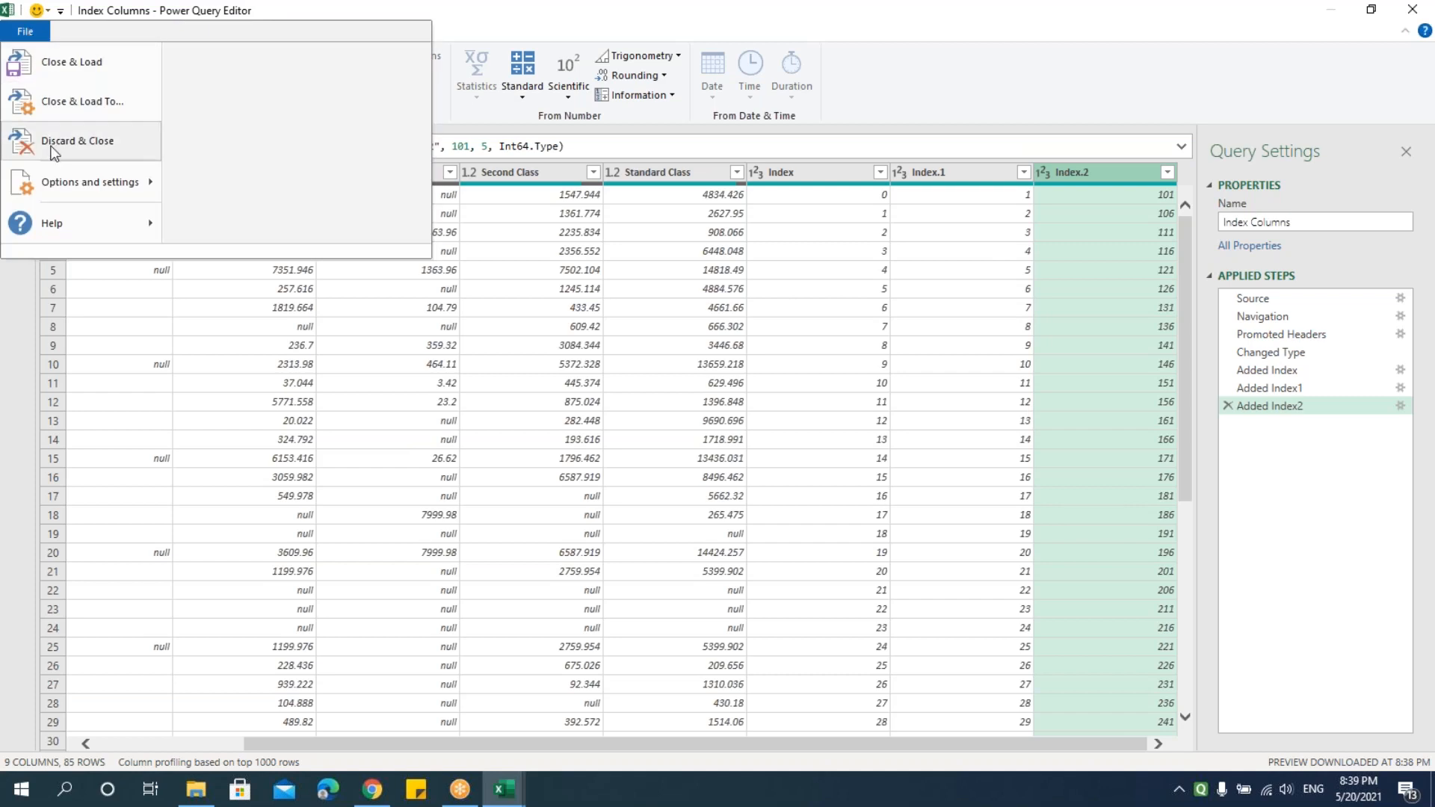
pyautogui.click(77, 63)
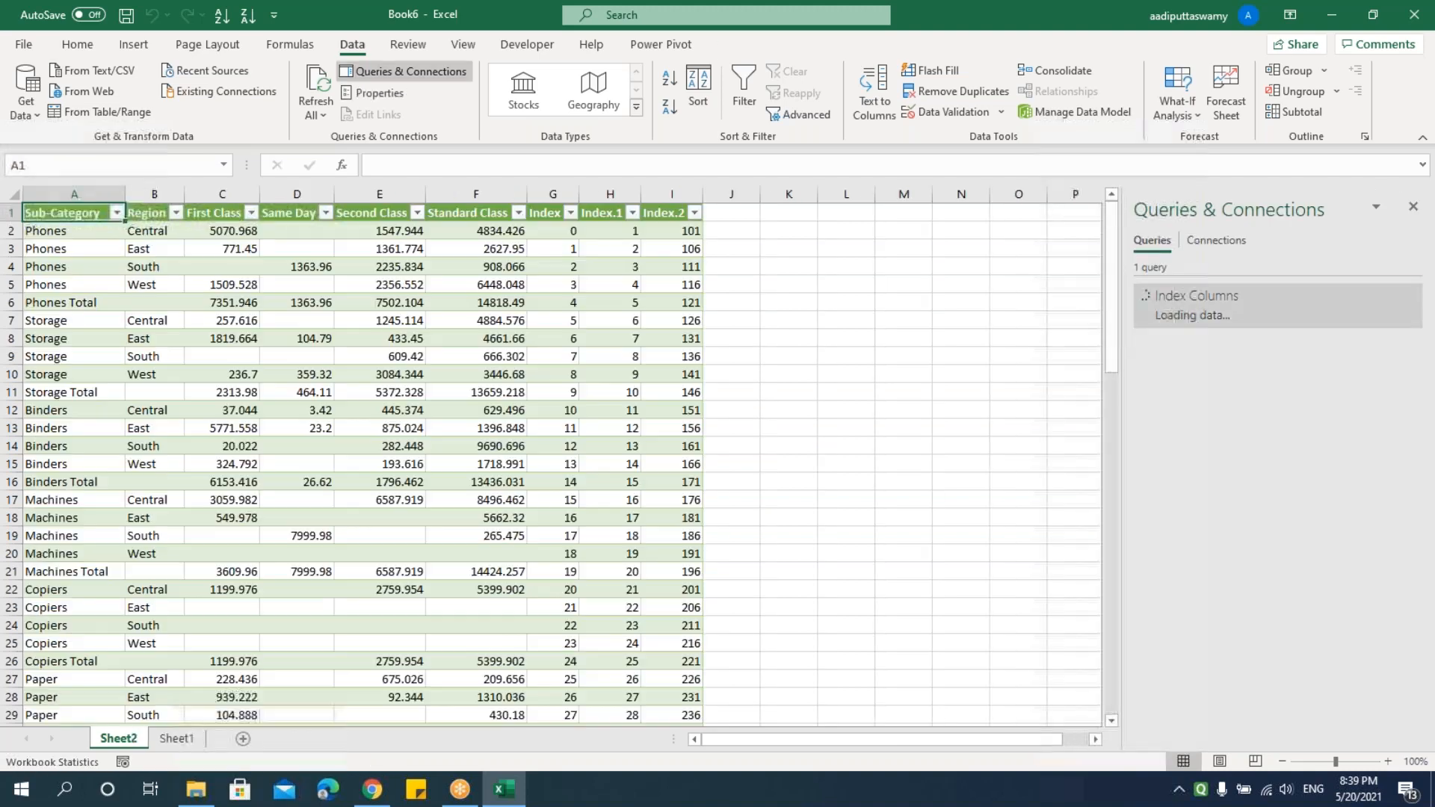
pyautogui.doubleClick(291, 374)
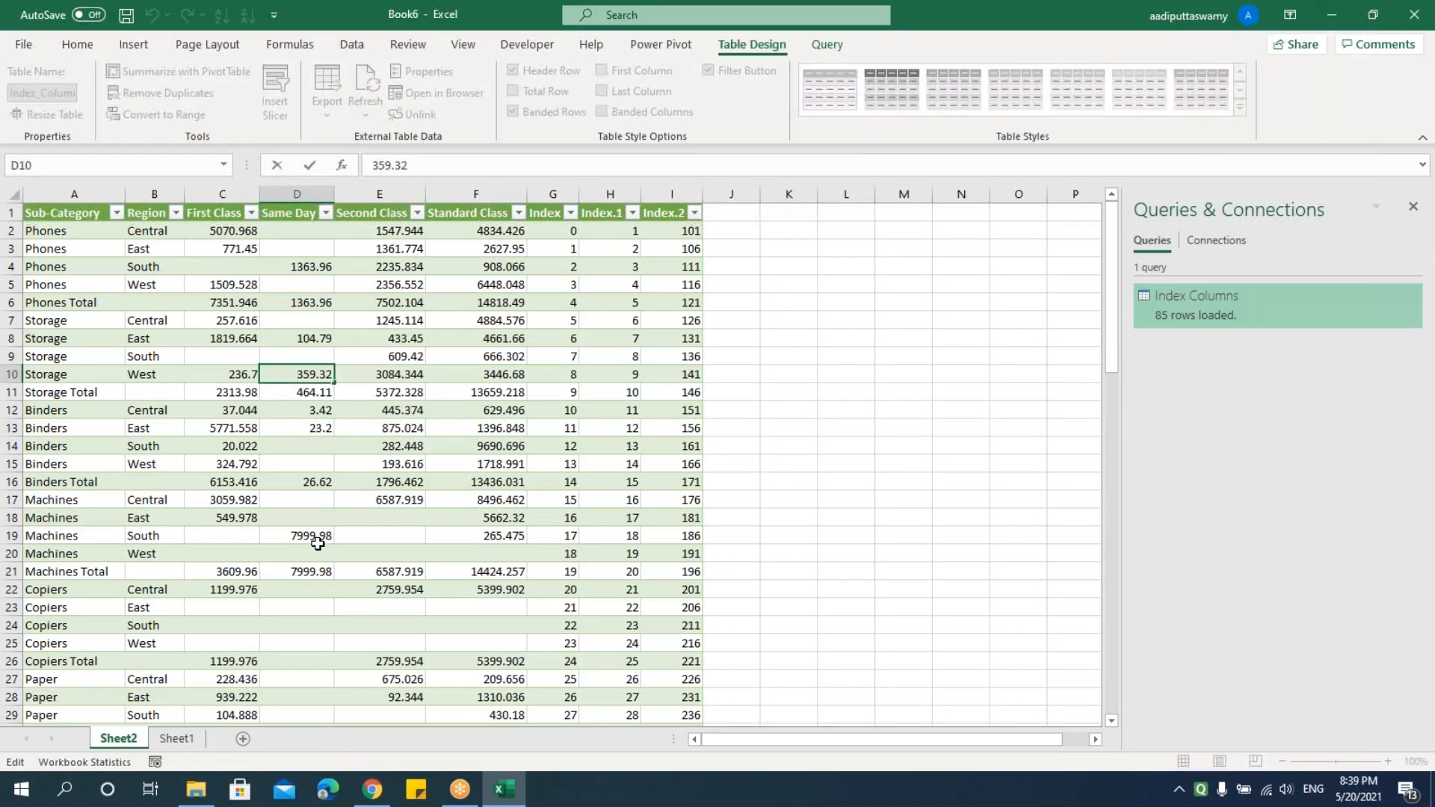
pyautogui.click(786, 481)
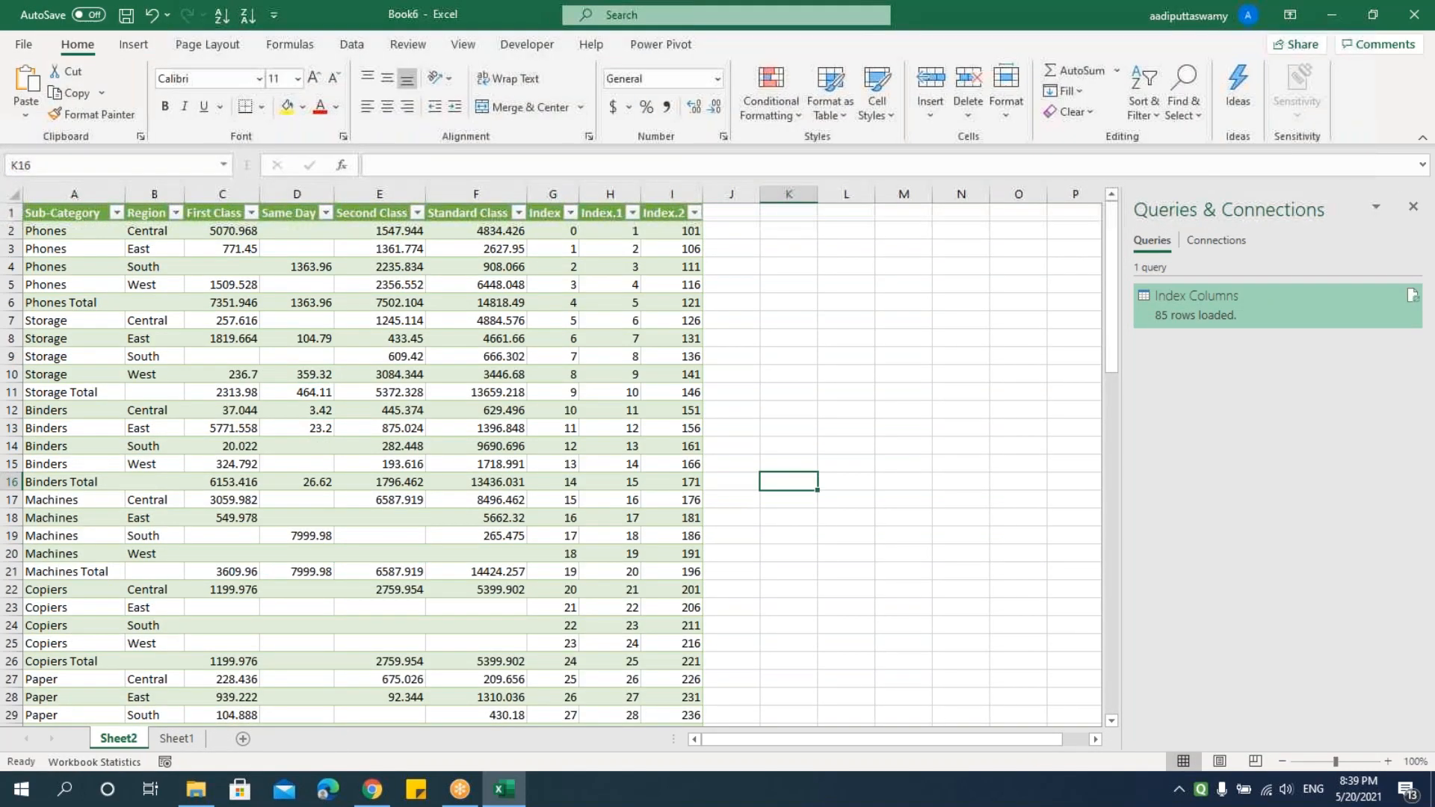